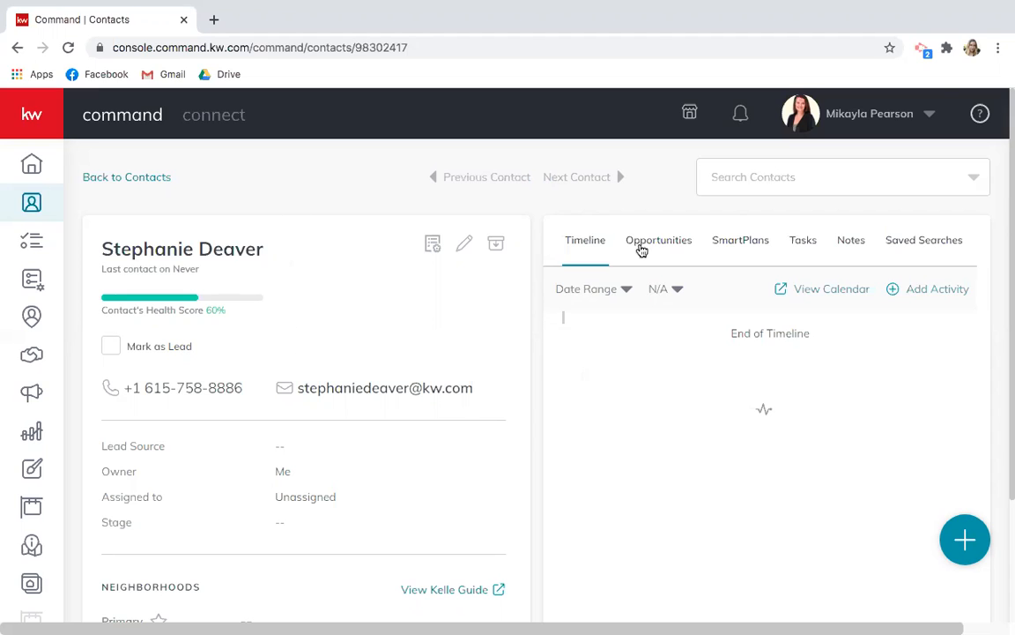
Start a new opportunity from the contact's Opportunities and add the second seller as co-seller.
click(642, 252)
click(912, 296)
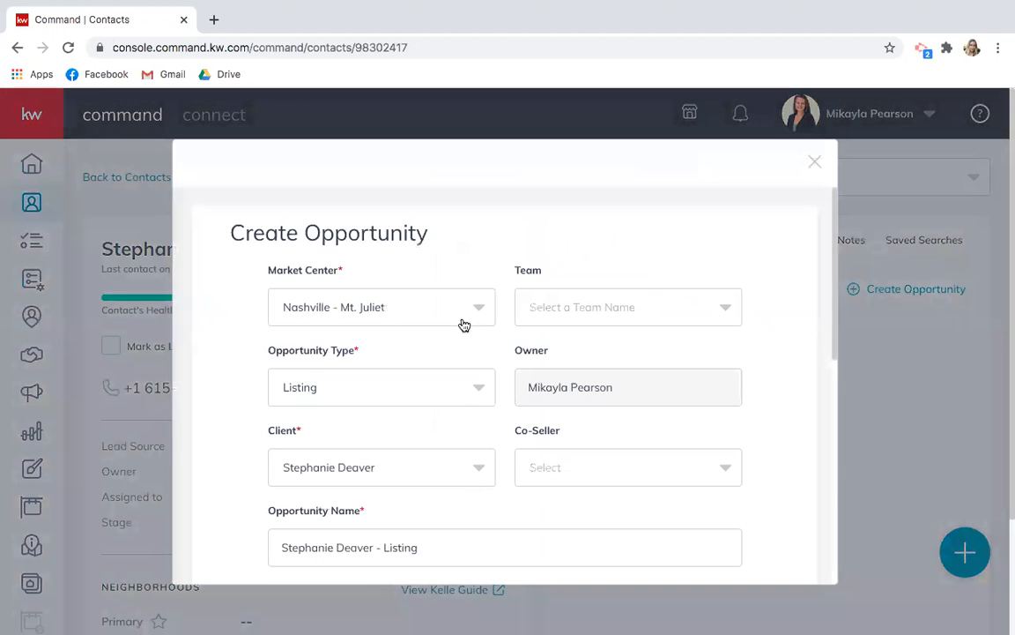
scroll(469, 398, down, 2)
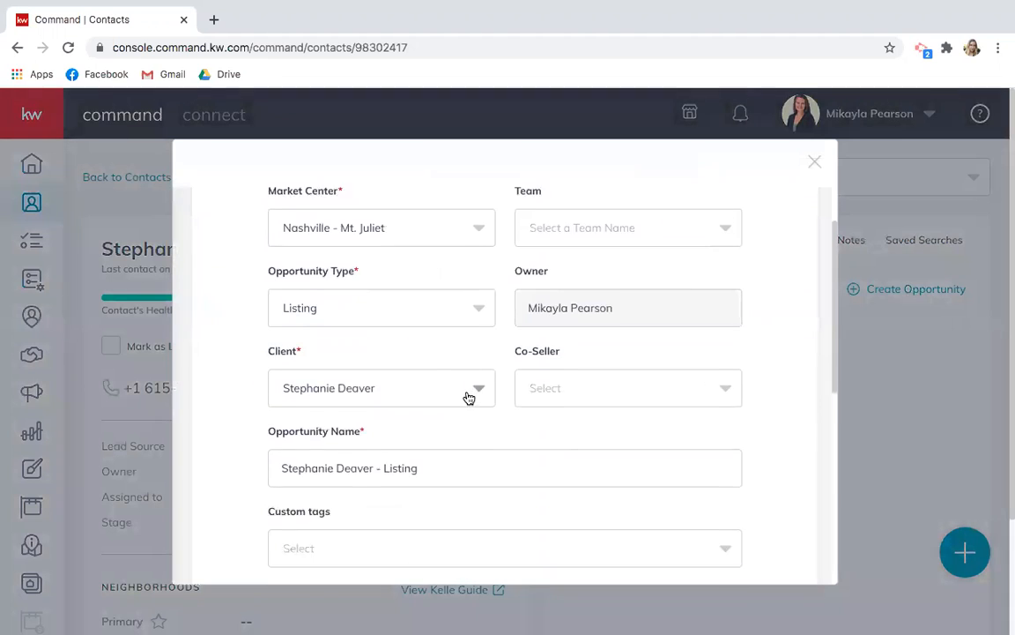
click(466, 362)
click(467, 358)
click(597, 359)
text(tyler)
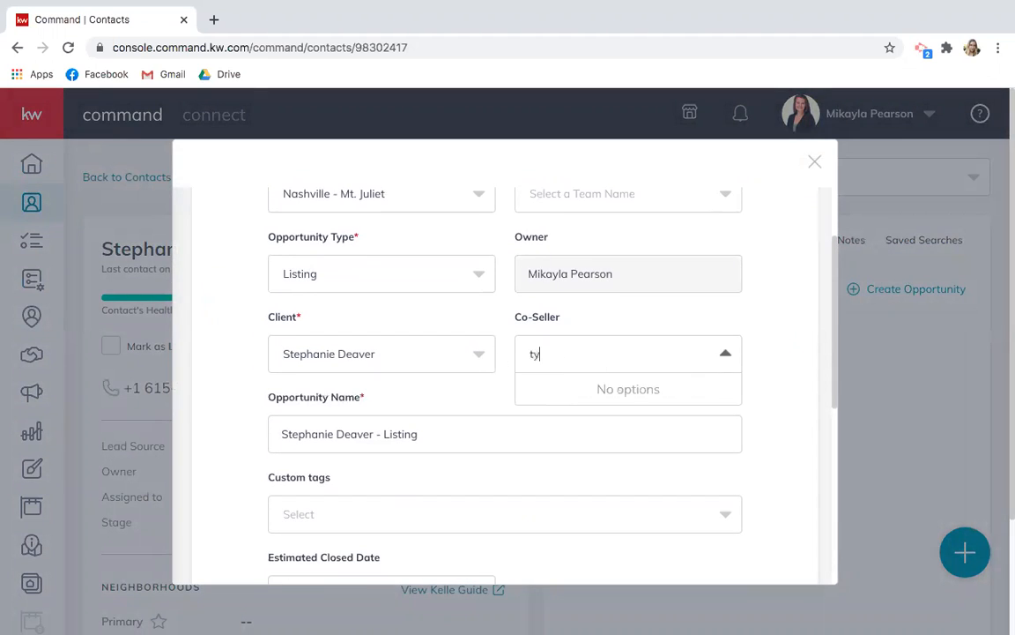
click(559, 402)
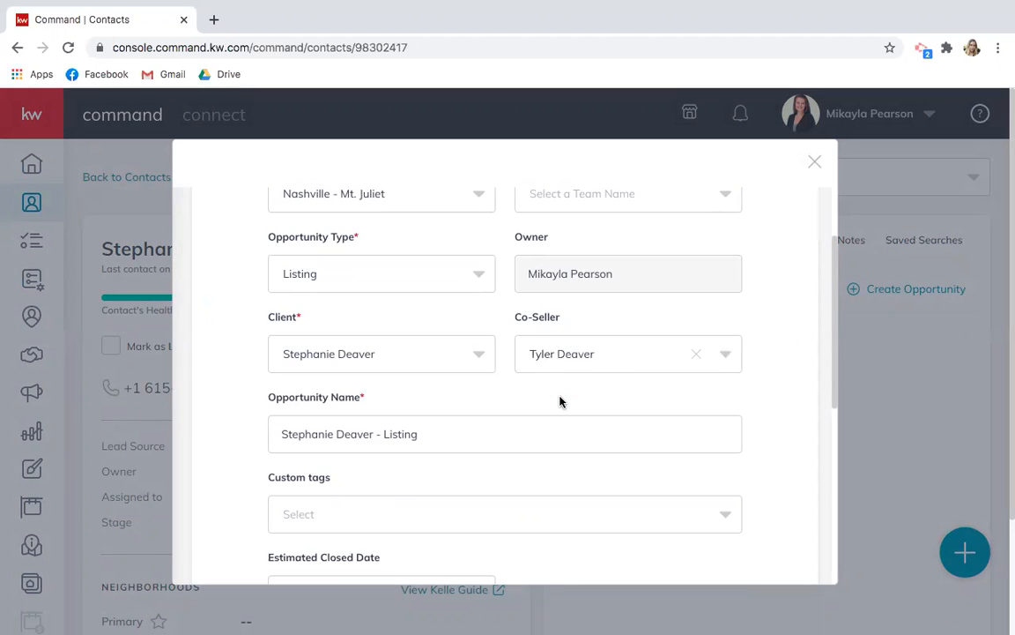
Rename the opportunity to '123 Example Rd - Listing'.
triple_click(468, 436)
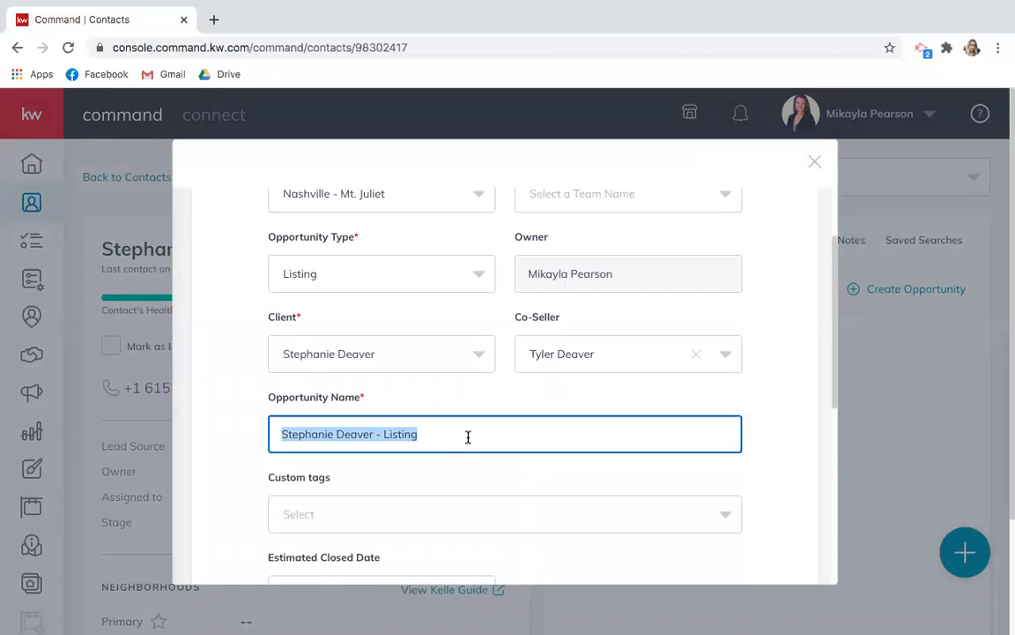
text(123 Example )
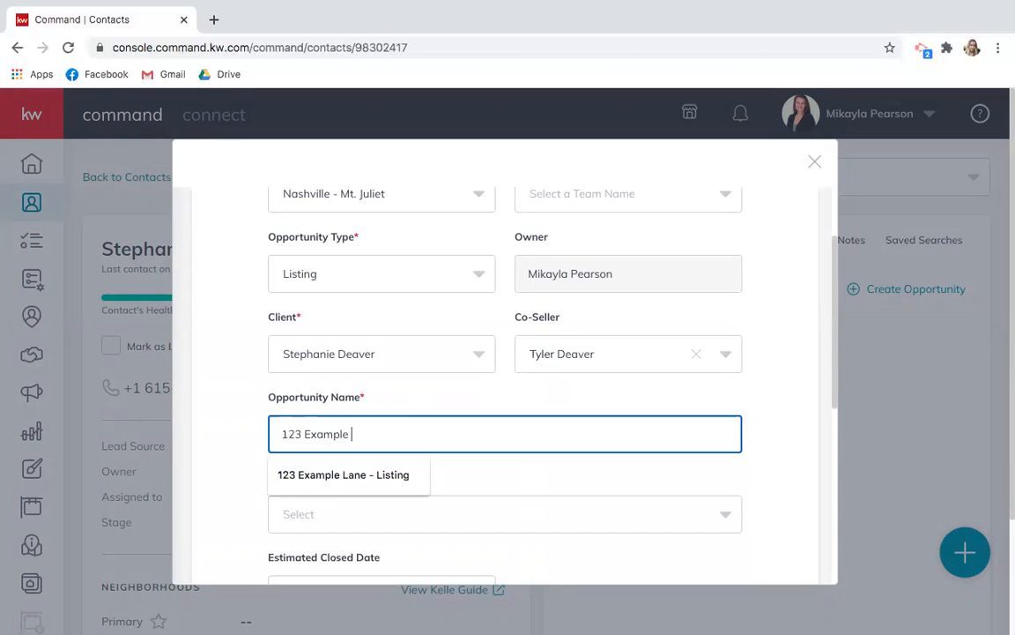
text(Rd - Listing)
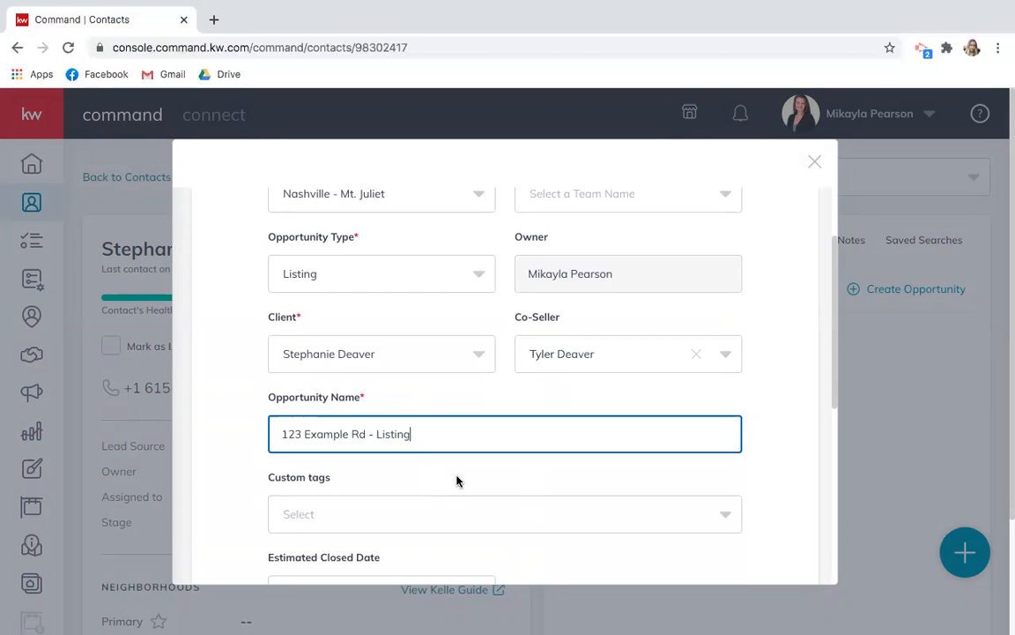
scroll(414, 483, down, 1)
scroll(414, 483, down, 3)
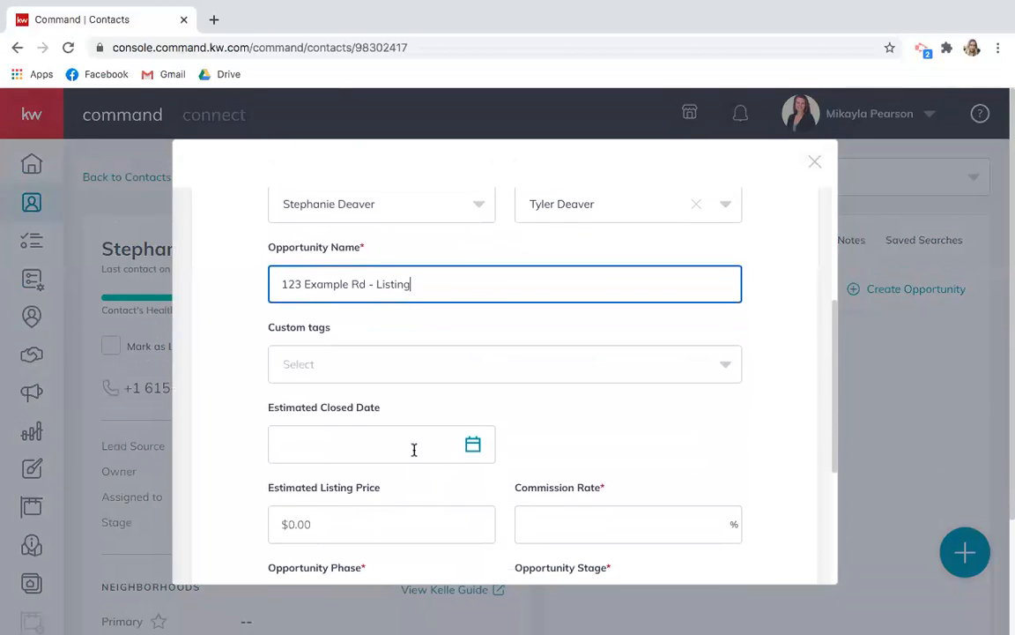
scroll(431, 336, down, 1)
scroll(431, 336, down, 3)
Enter a 3% commission rate, set stage to Hot, and create the opportunity.
click(564, 381)
text(3)
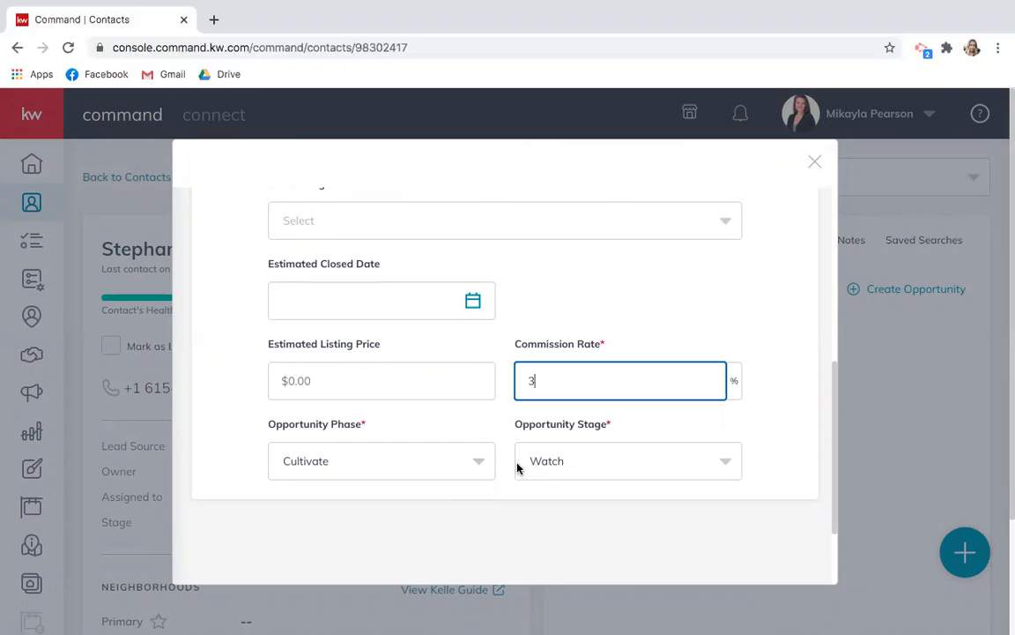
click(716, 467)
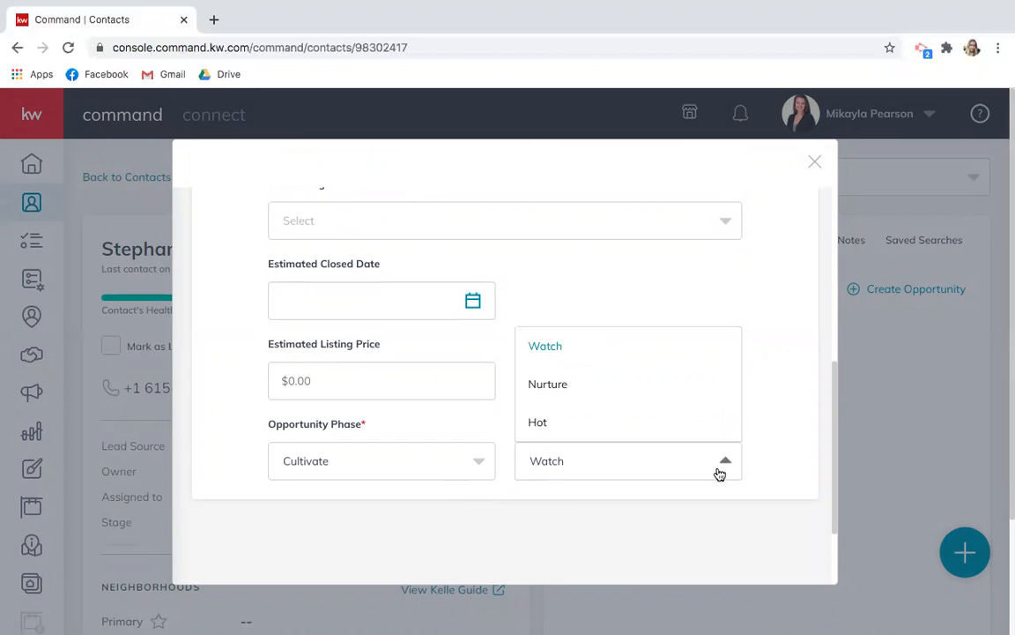
click(596, 423)
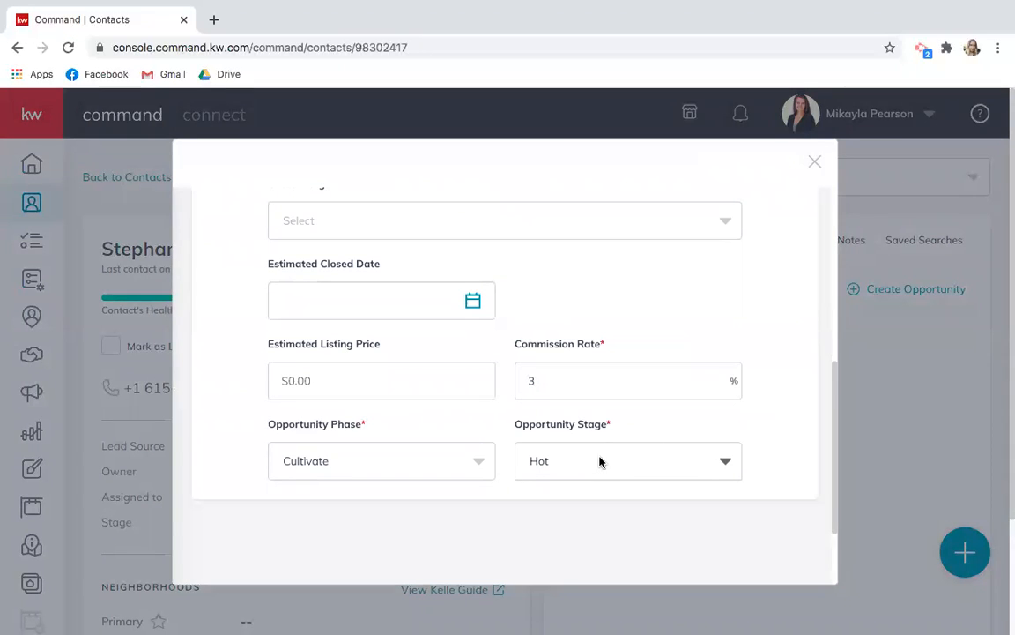
scroll(675, 462, down, 2)
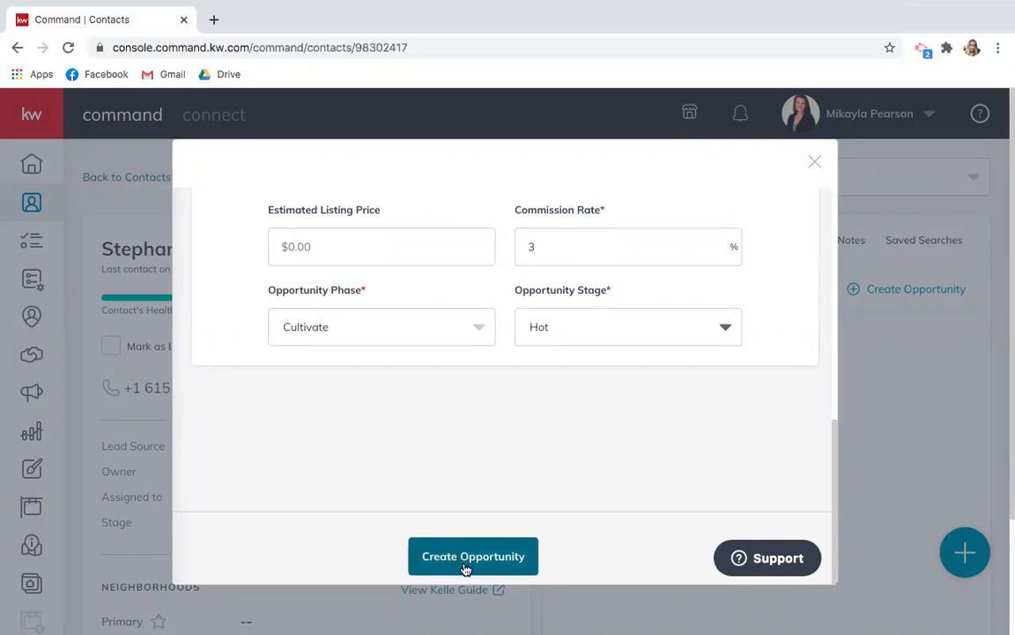
scroll(466, 569, up, 5)
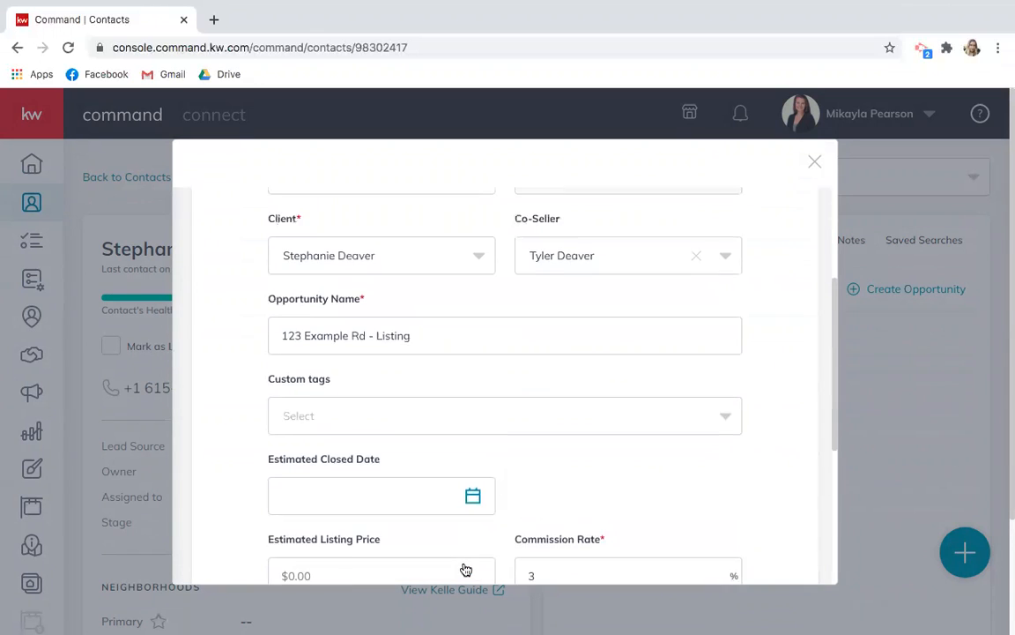
scroll(466, 568, down, 6)
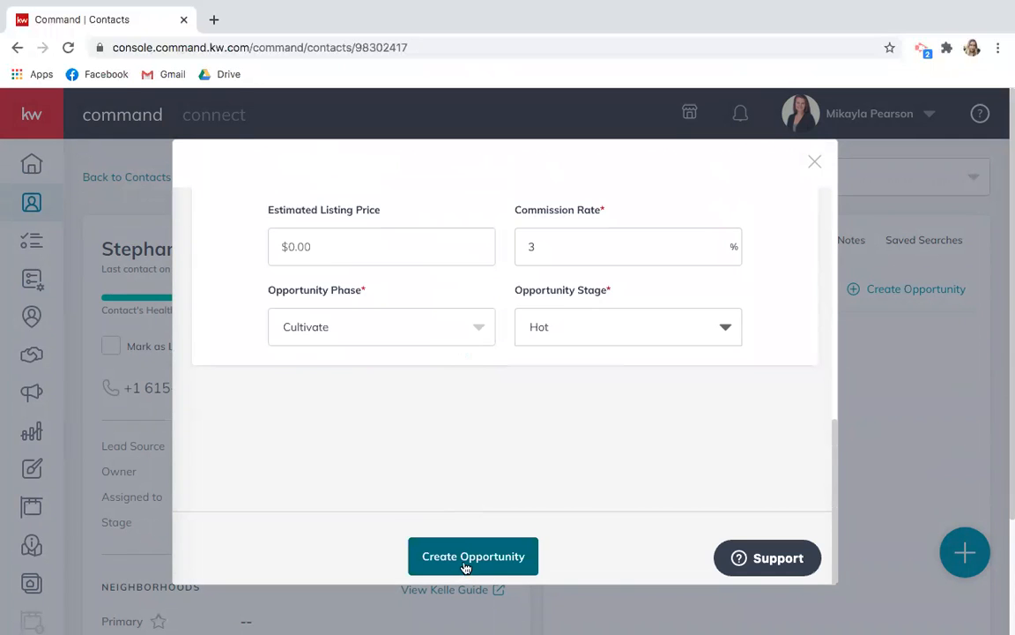
click(467, 566)
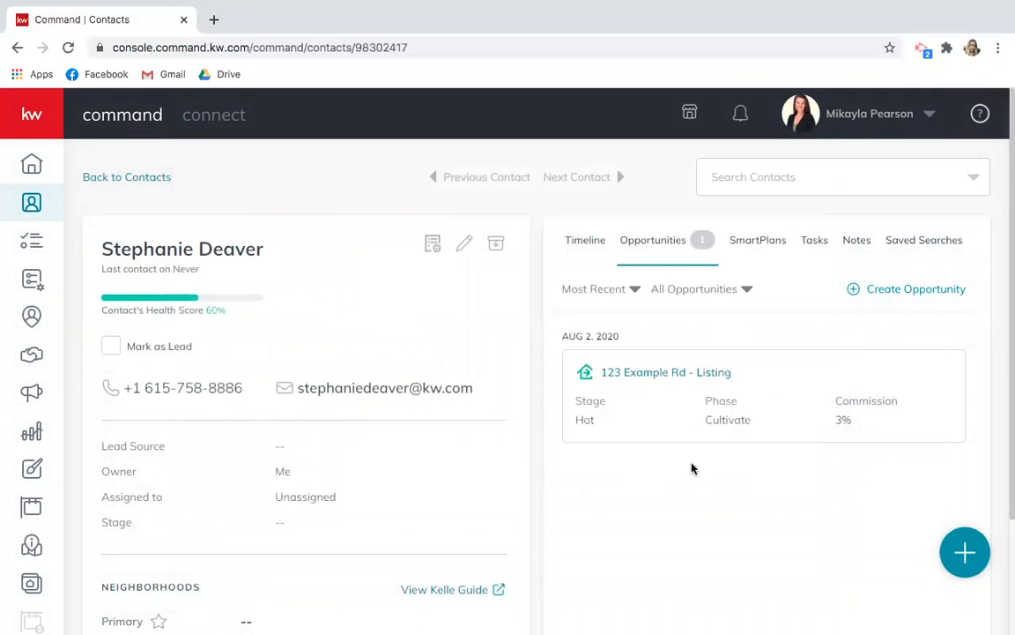
Open the '123 Example Rd - Listing' opportunity and view its Documents section.
click(647, 377)
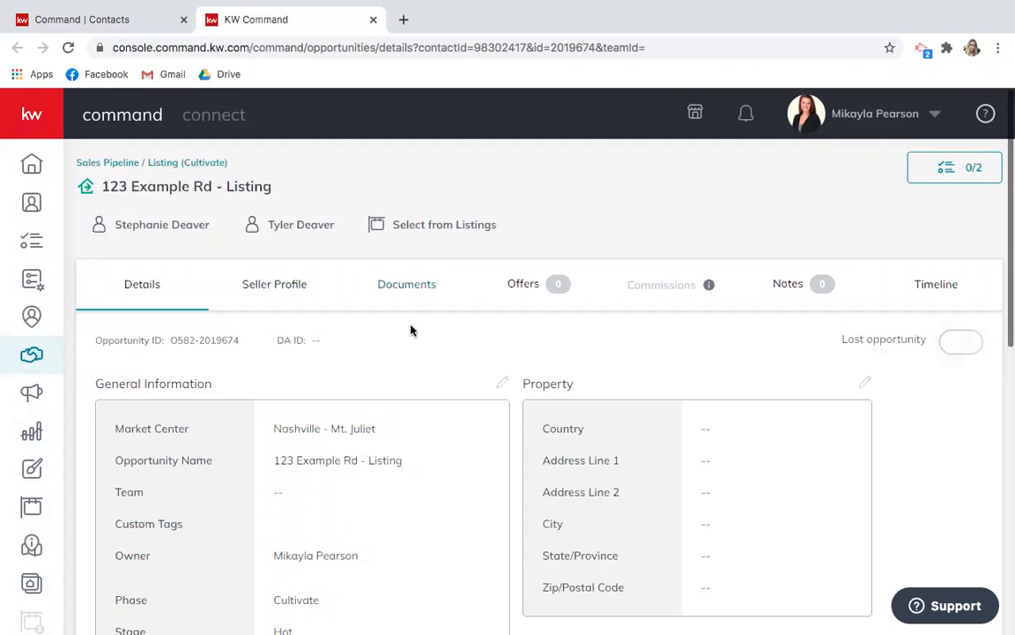
click(404, 292)
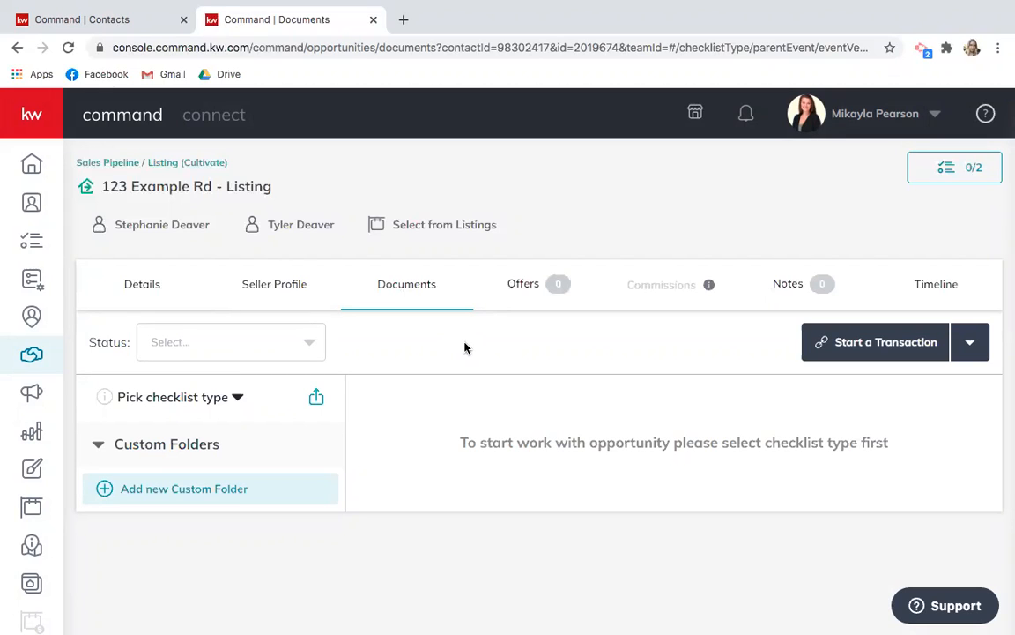
Start a DocuSign transaction for the listing, then go back to the Command Documents tab.
click(970, 342)
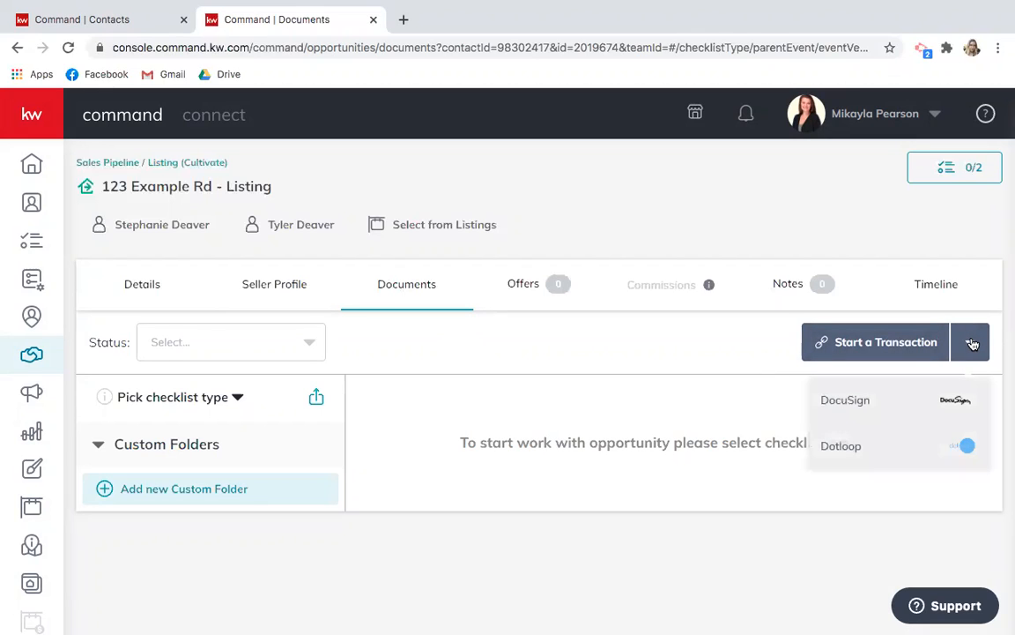
click(888, 404)
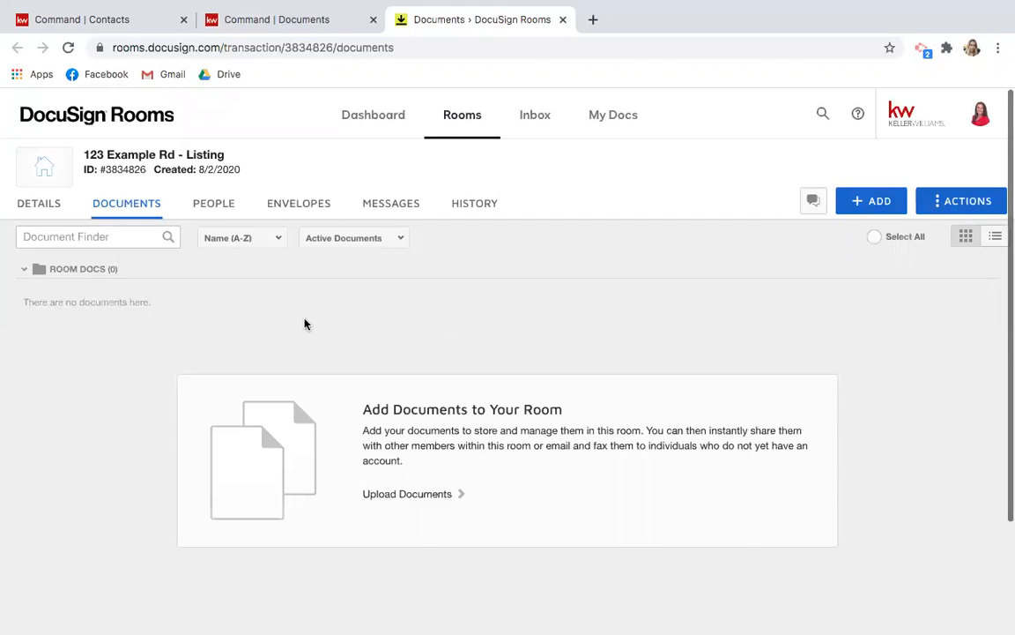
click(310, 26)
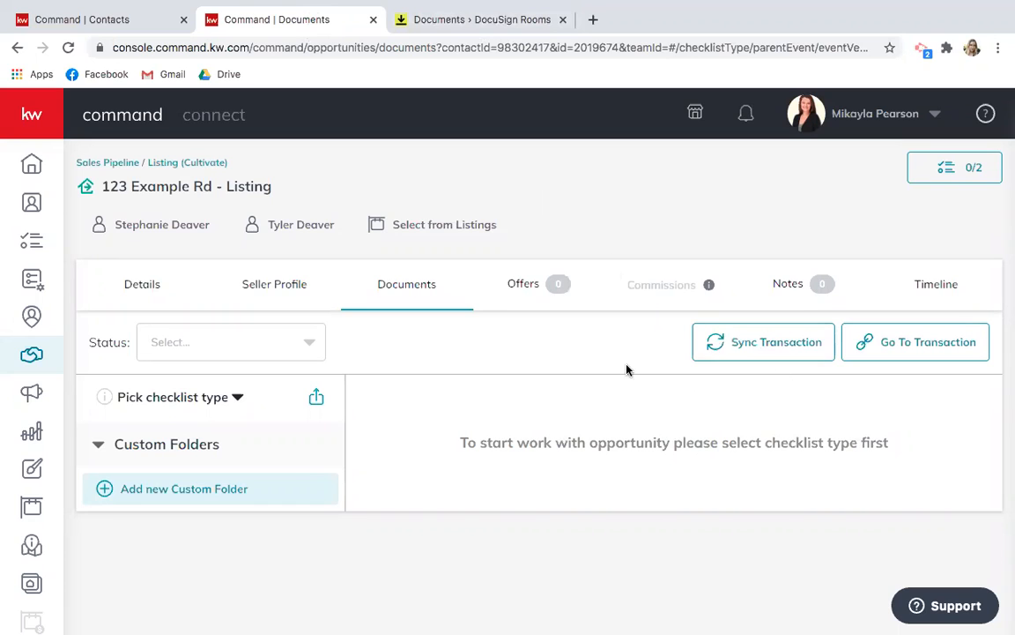
Sync the listing's transaction to DocuSign Rooms and confirm the update.
click(759, 358)
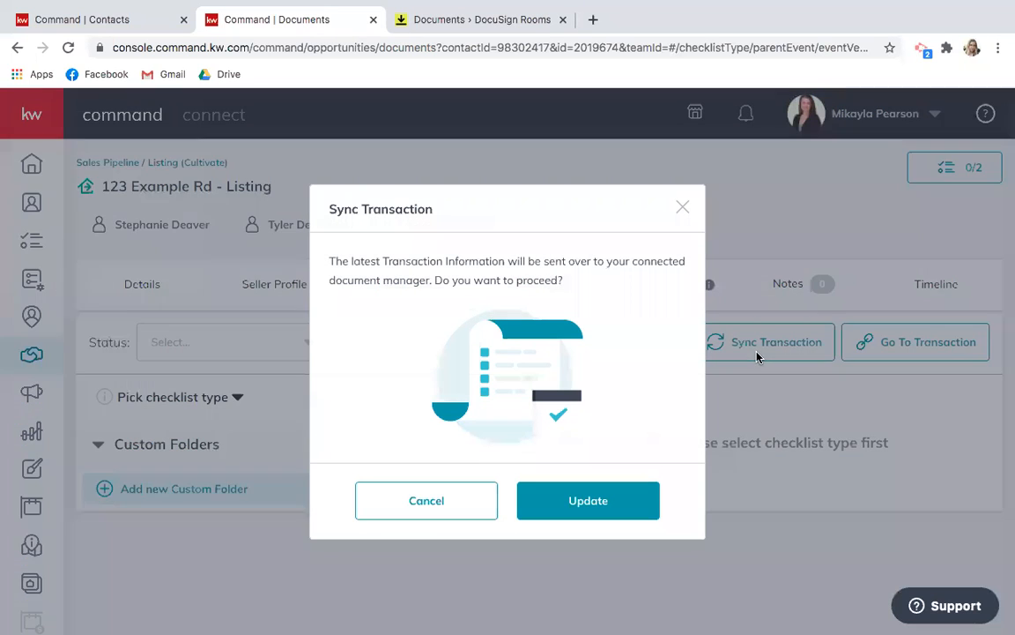
click(557, 501)
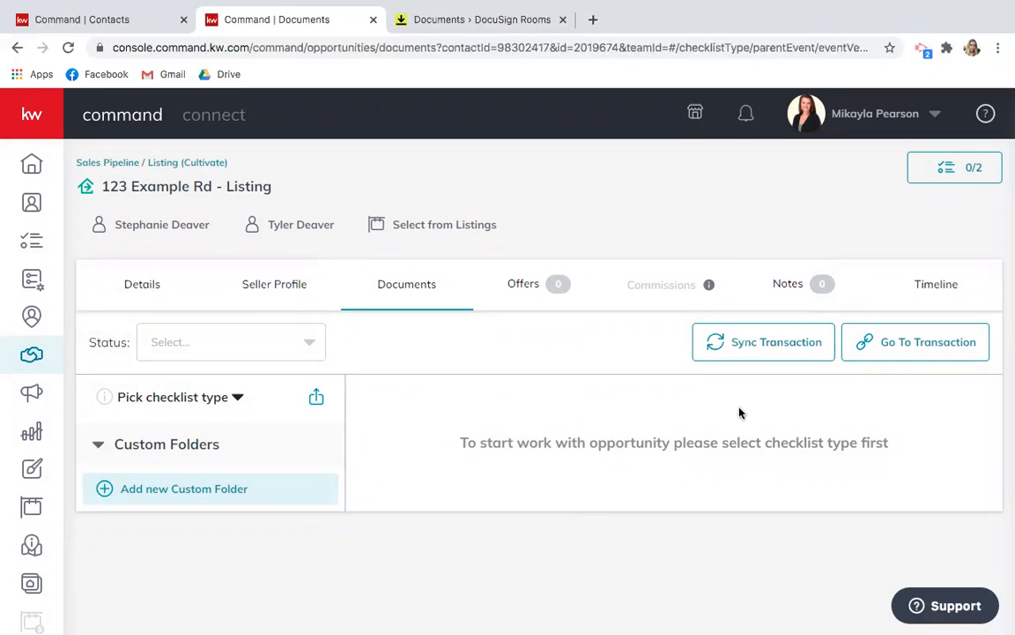
Switch to the DocuSign Rooms tab for the '123 Example Rd - Listing' room.
click(454, 22)
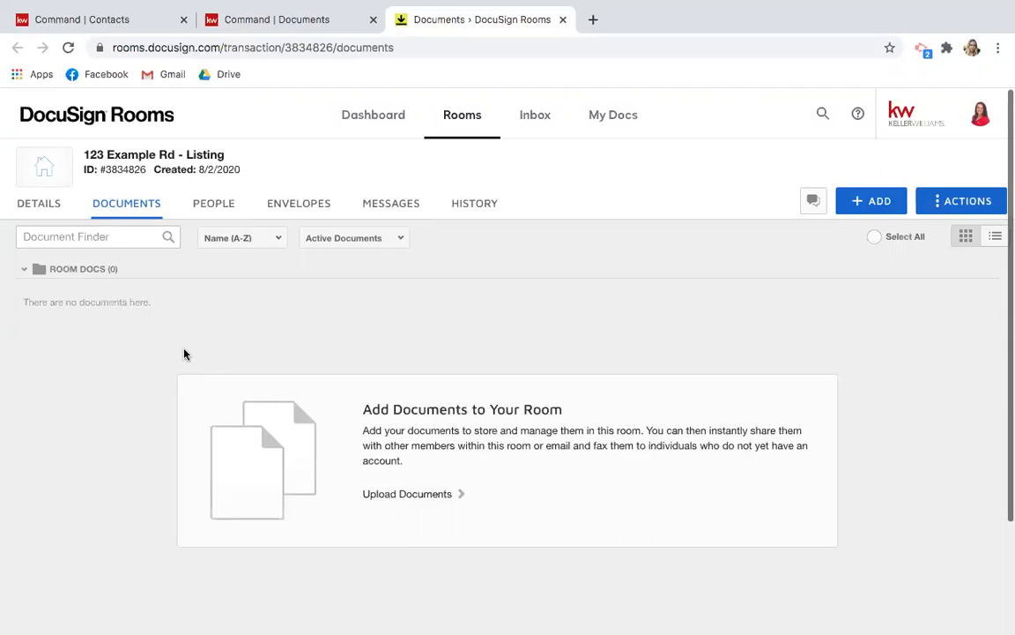
click(40, 204)
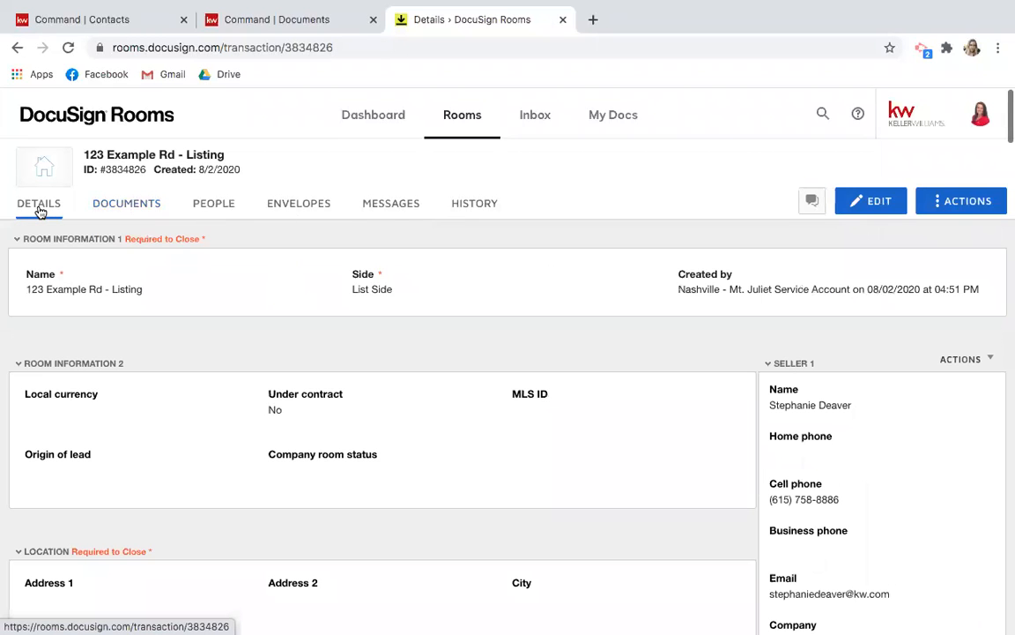
scroll(169, 340, down, 4)
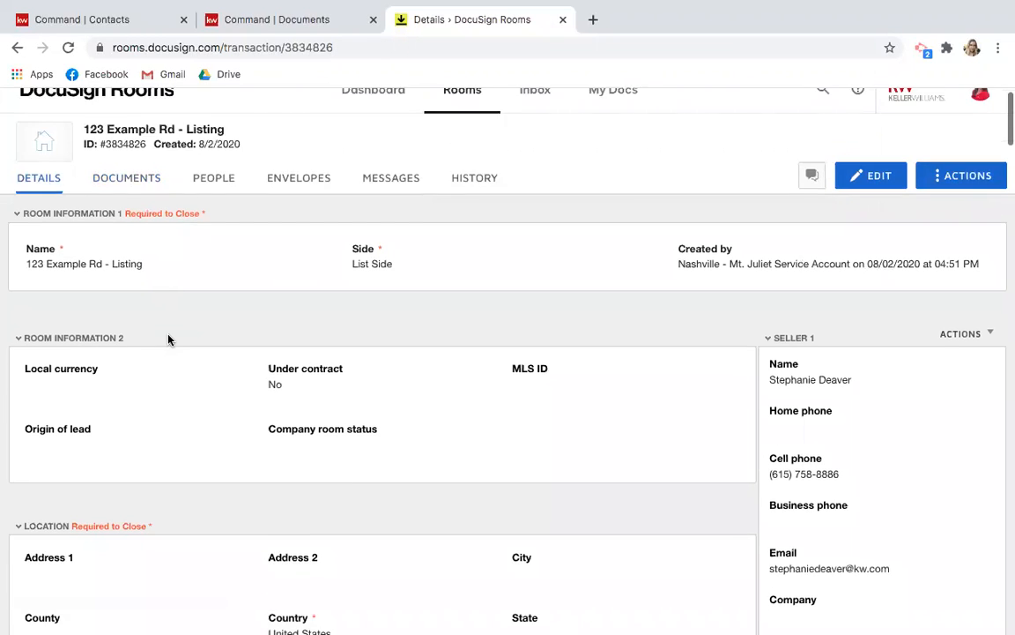
scroll(169, 340, down, 5)
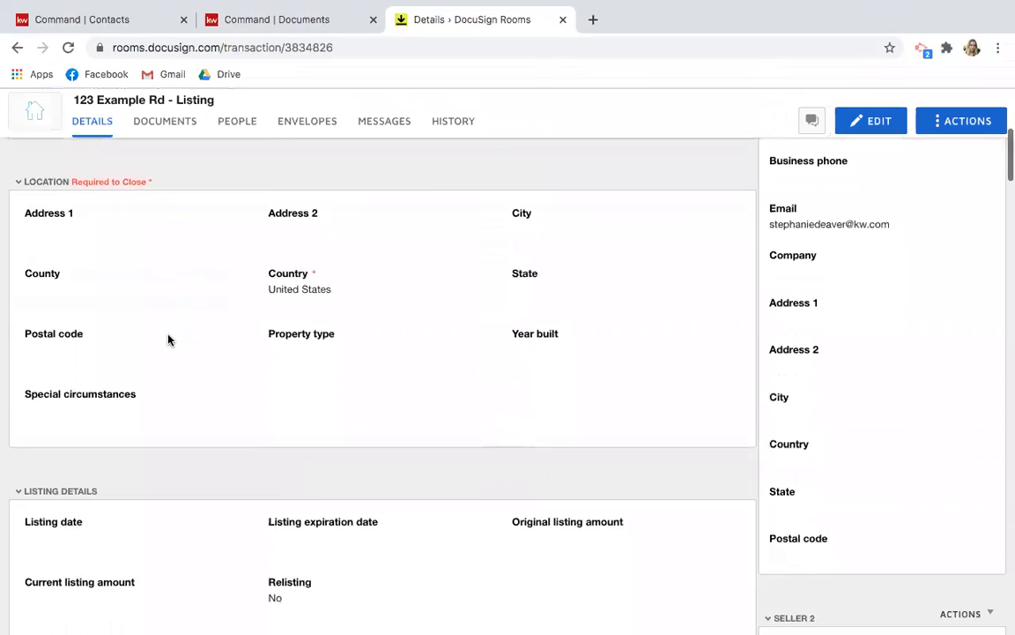
scroll(168, 340, up, 3)
scroll(168, 340, up, 5)
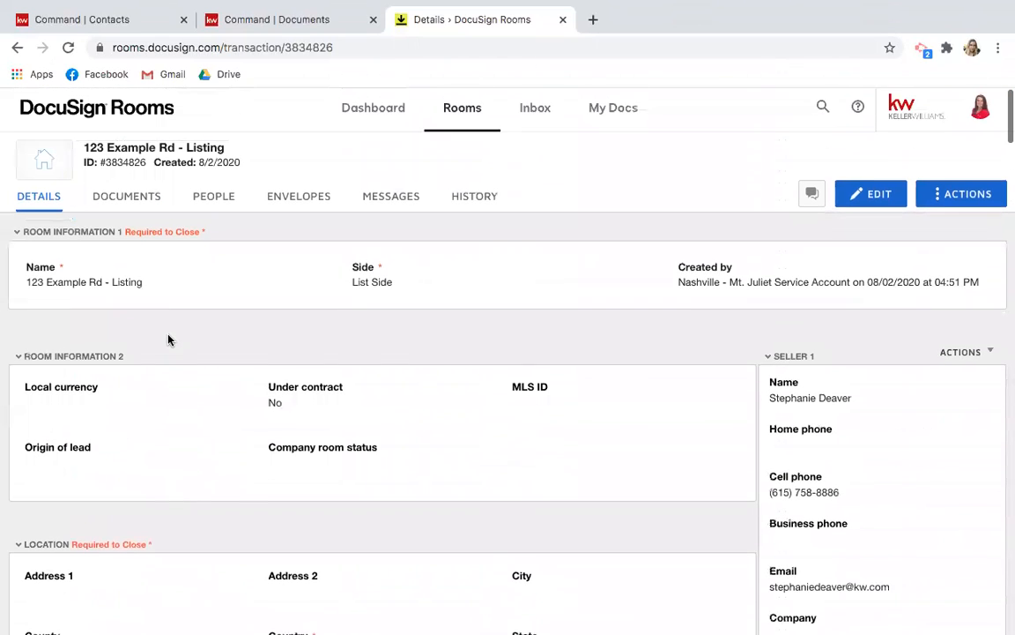
click(126, 208)
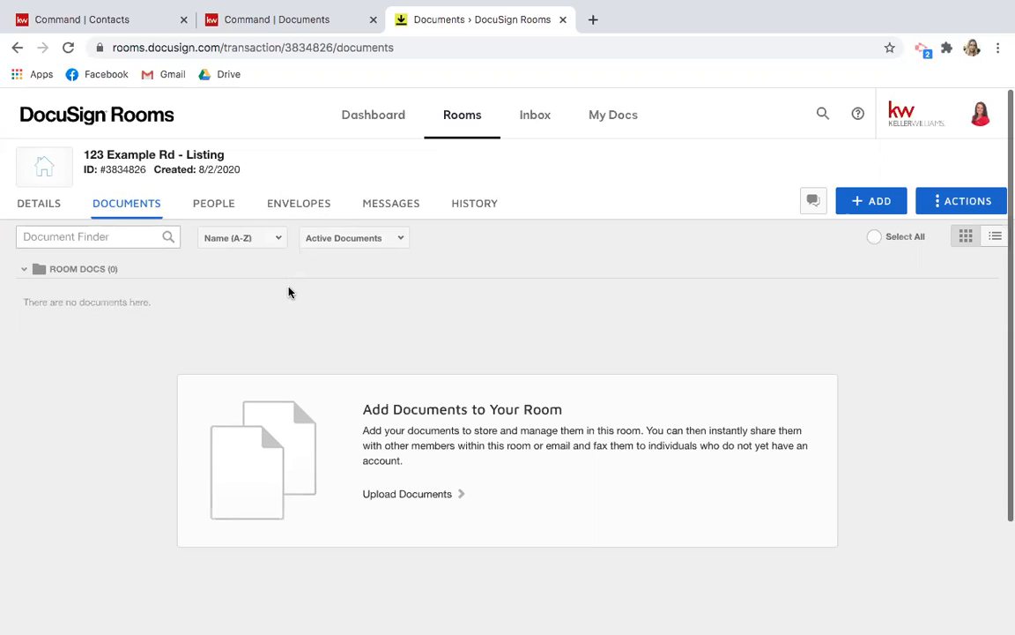
Review the sellers and agents on the room's Details tab, then switch details to edit mode.
click(56, 217)
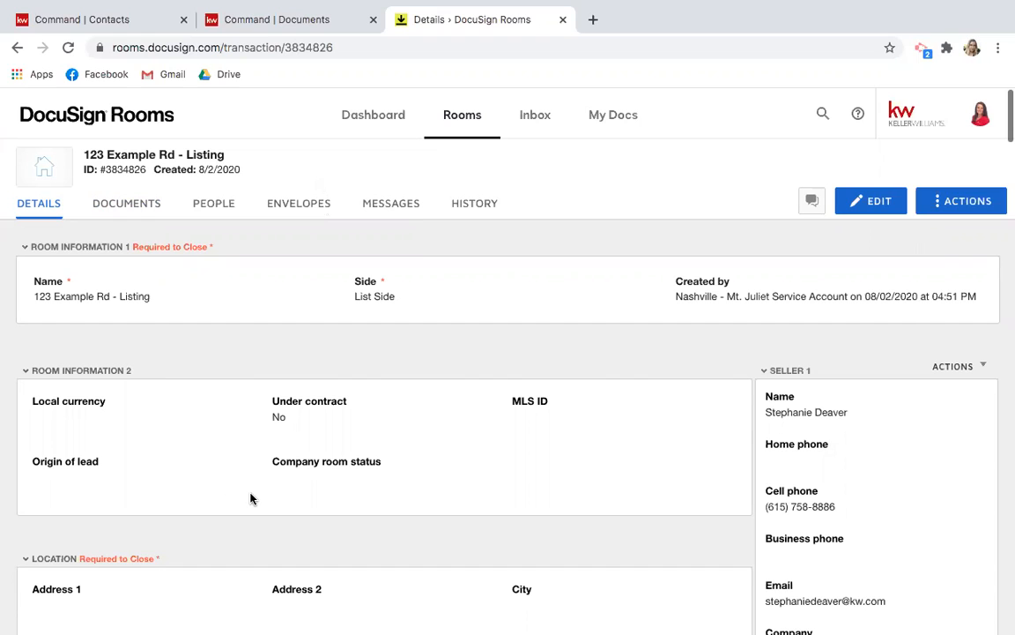
scroll(223, 424, down, 3)
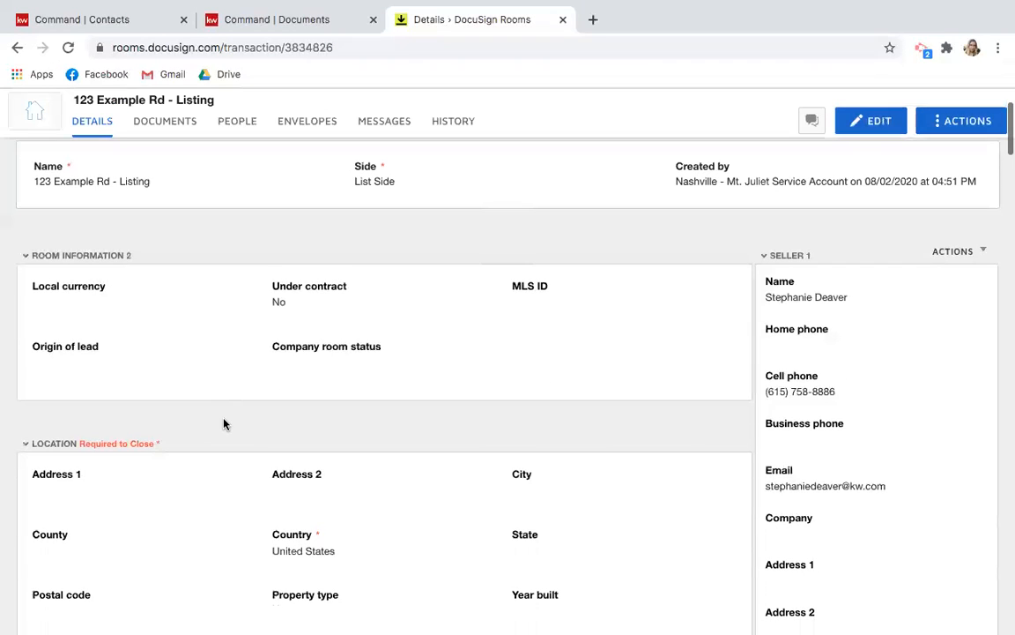
scroll(223, 424, up, 2)
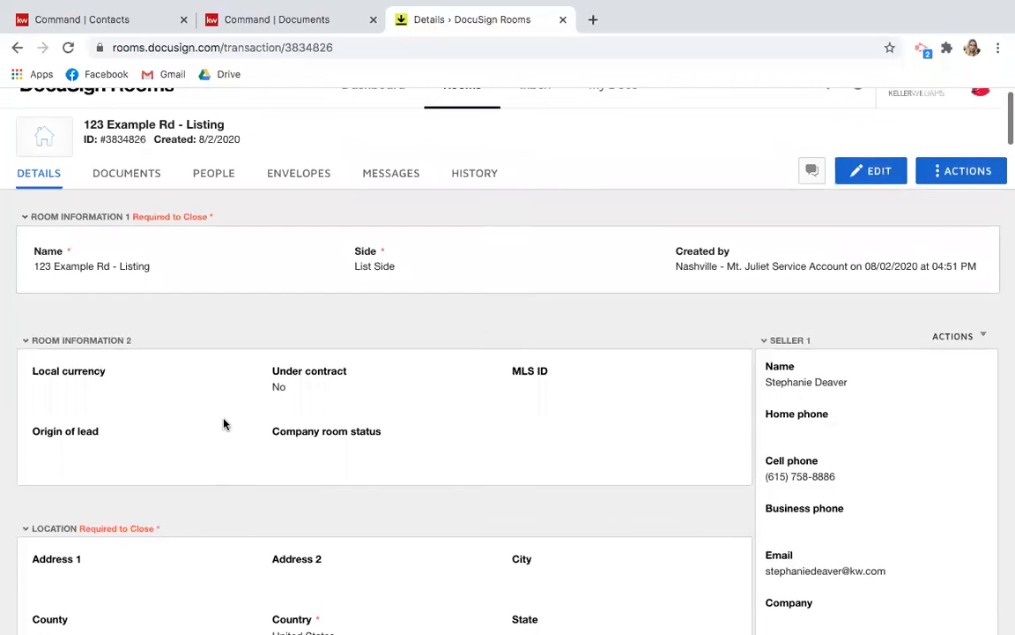
scroll(365, 446, down, 3)
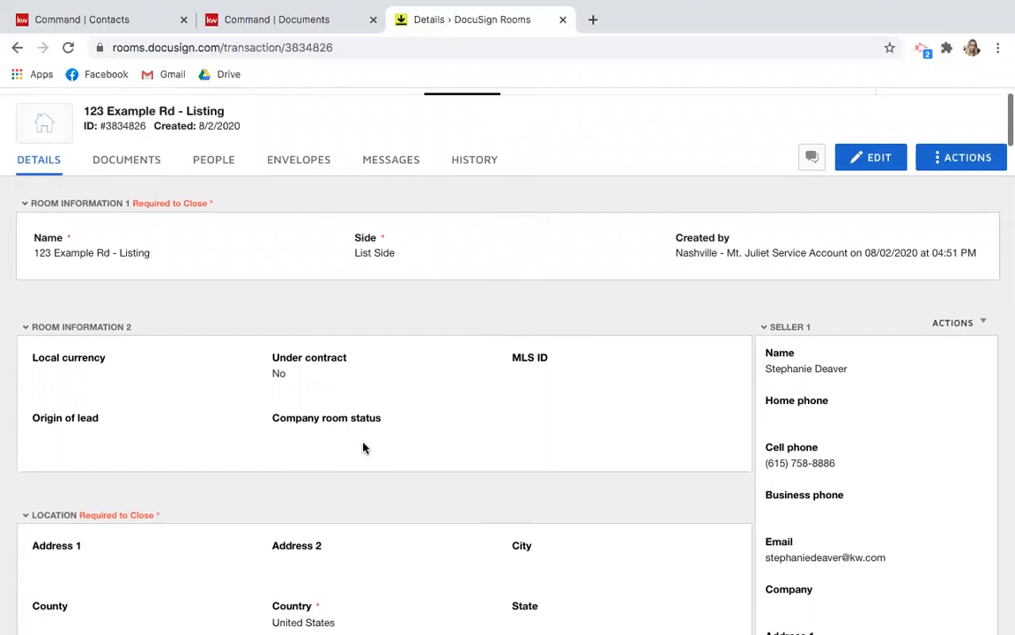
scroll(362, 447, up, 3)
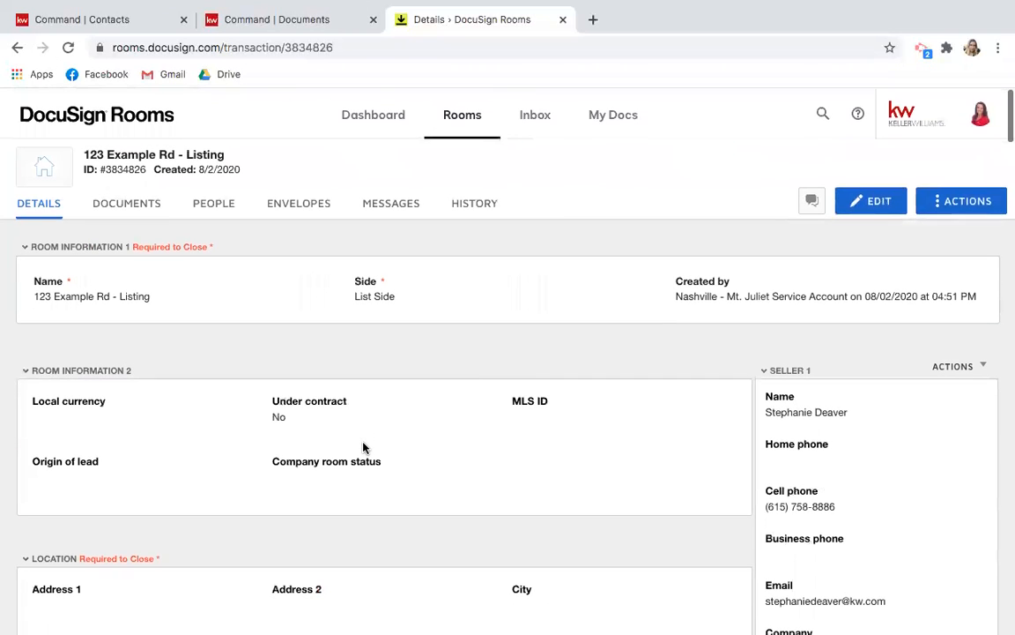
scroll(492, 449, down, 2)
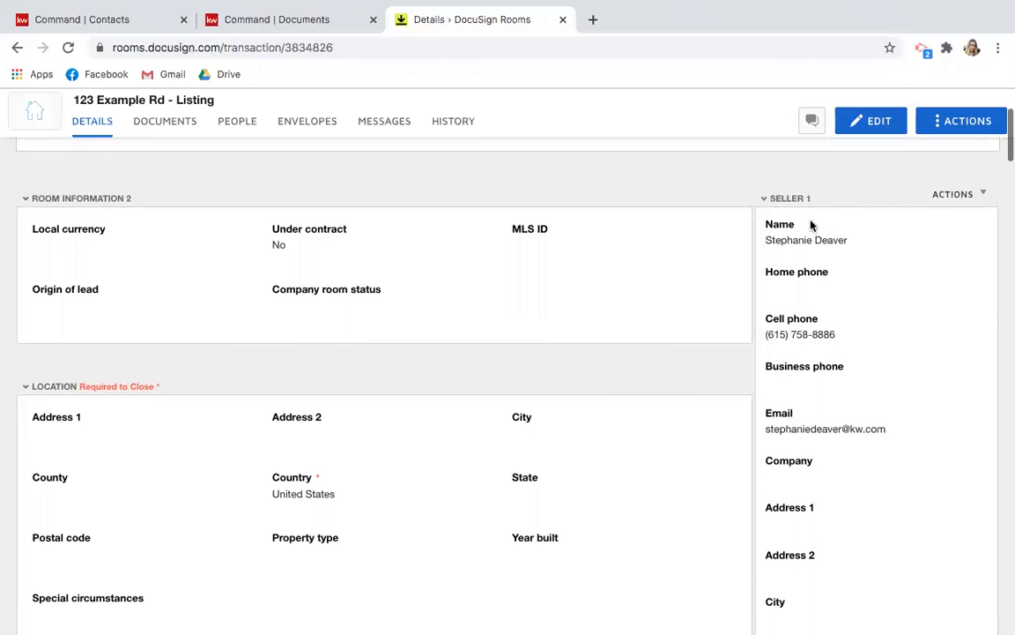
scroll(836, 431, down, 7)
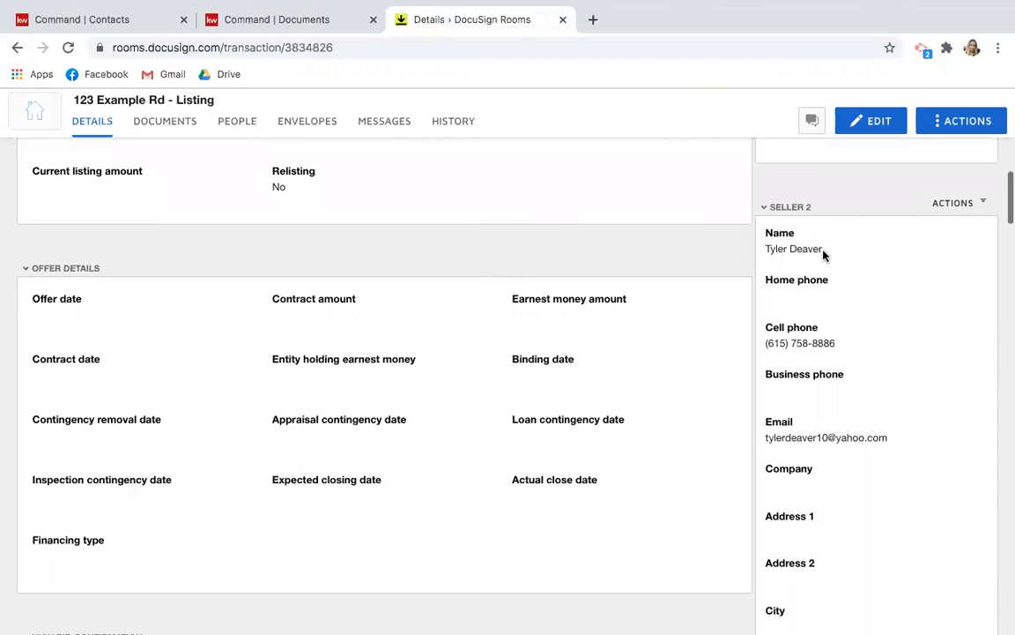
scroll(795, 414, down, 6)
scroll(798, 414, down, 1)
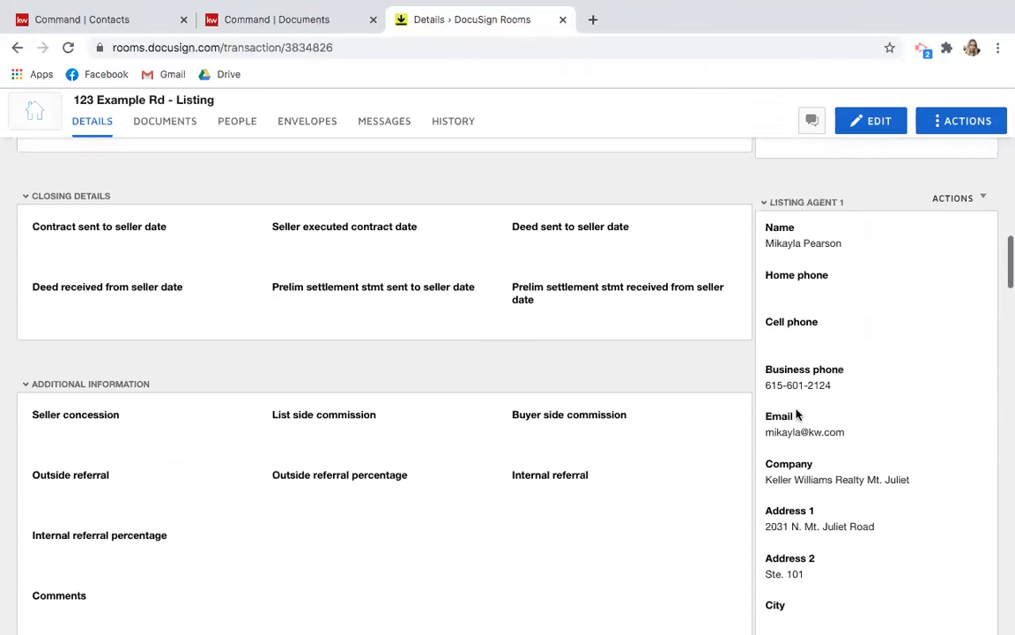
scroll(798, 457, down, 3)
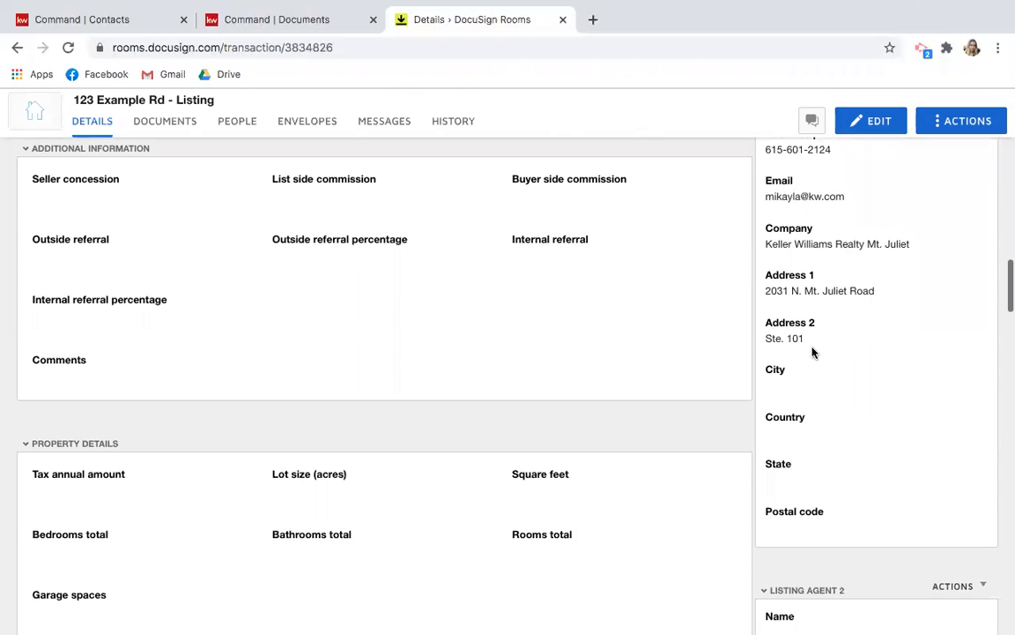
scroll(812, 353, up, 15)
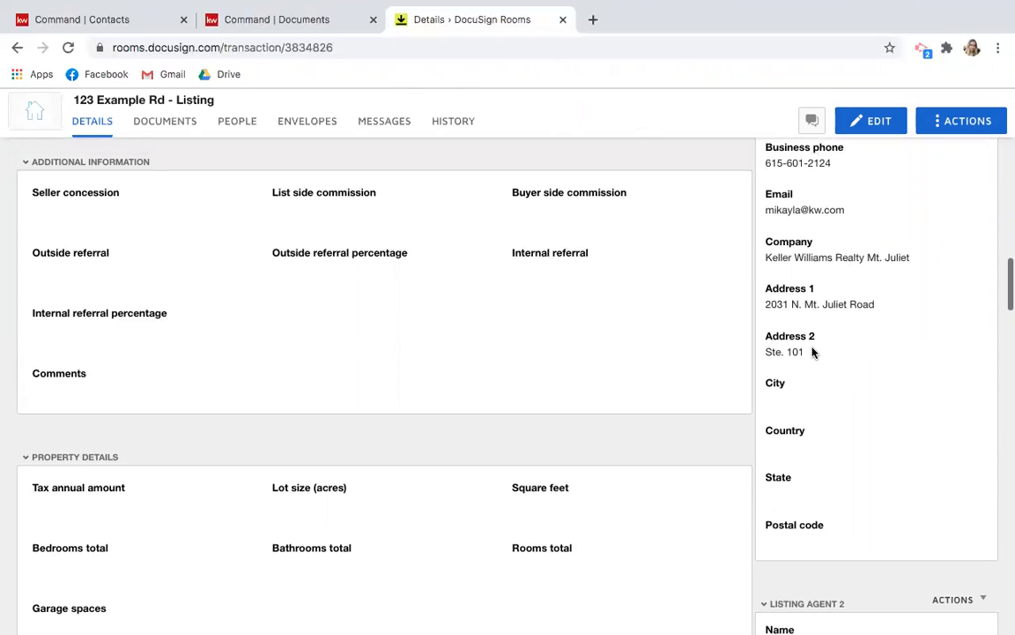
scroll(575, 274, up, 4)
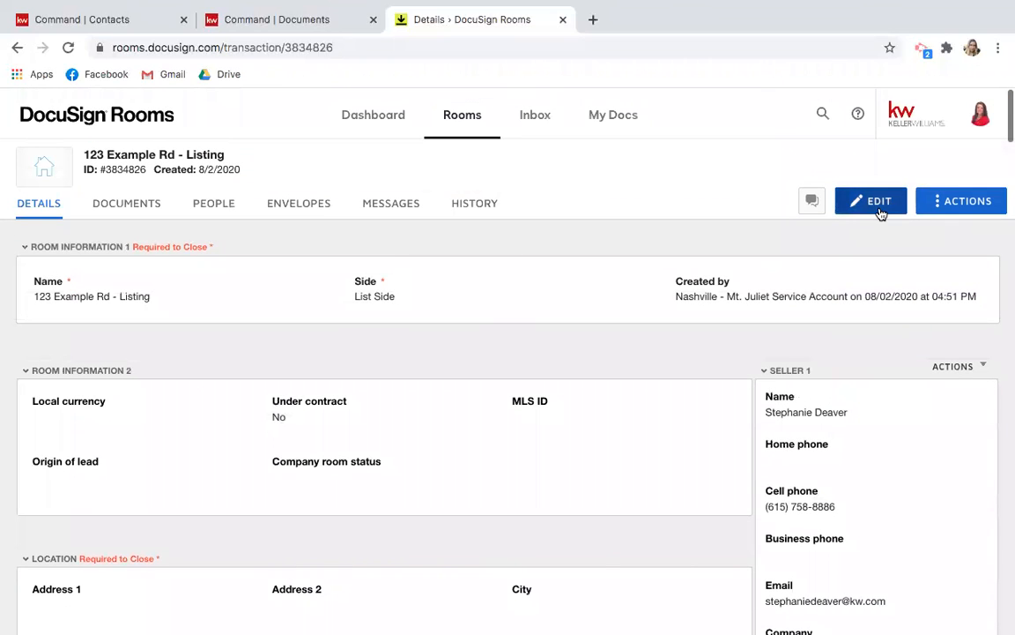
click(879, 208)
Choose USD - United States Dollar as the room's local currency.
scroll(299, 381, down, 1)
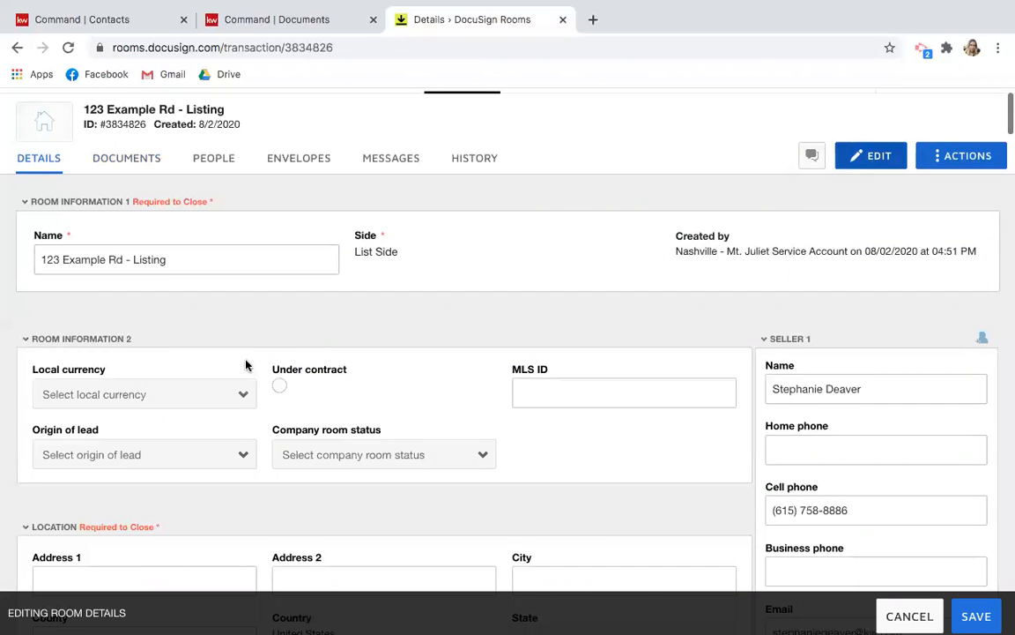
scroll(245, 362, down, 2)
scroll(246, 365, down, 1)
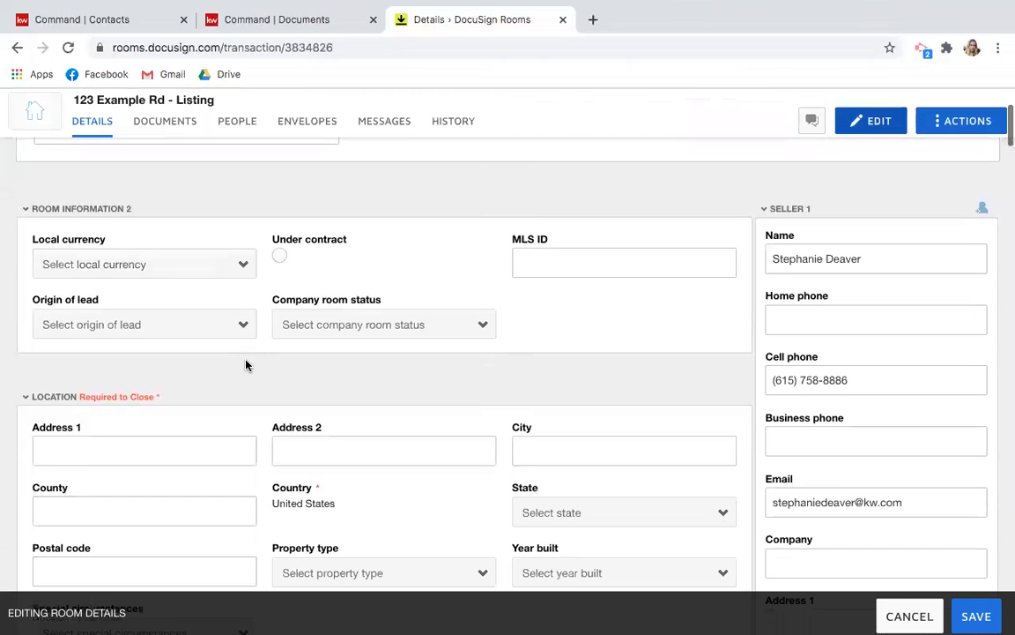
click(242, 263)
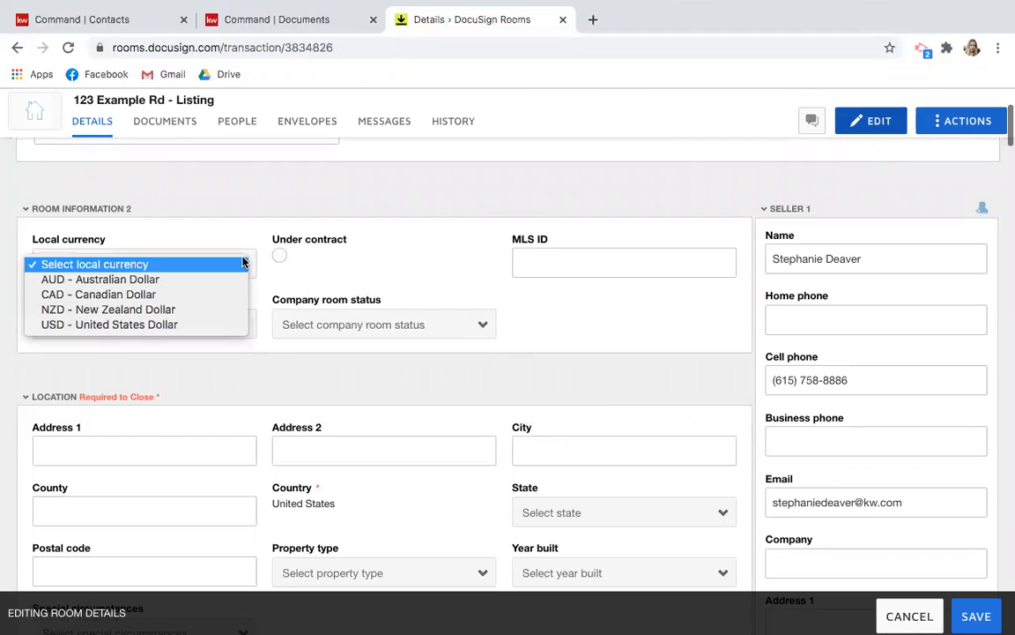
click(198, 324)
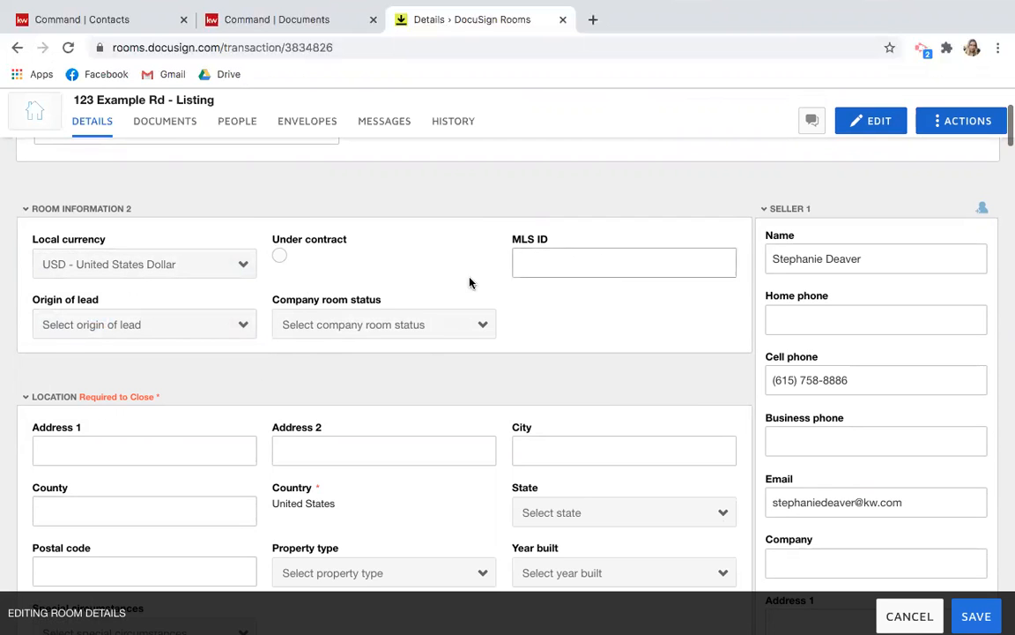
scroll(547, 327, down, 1)
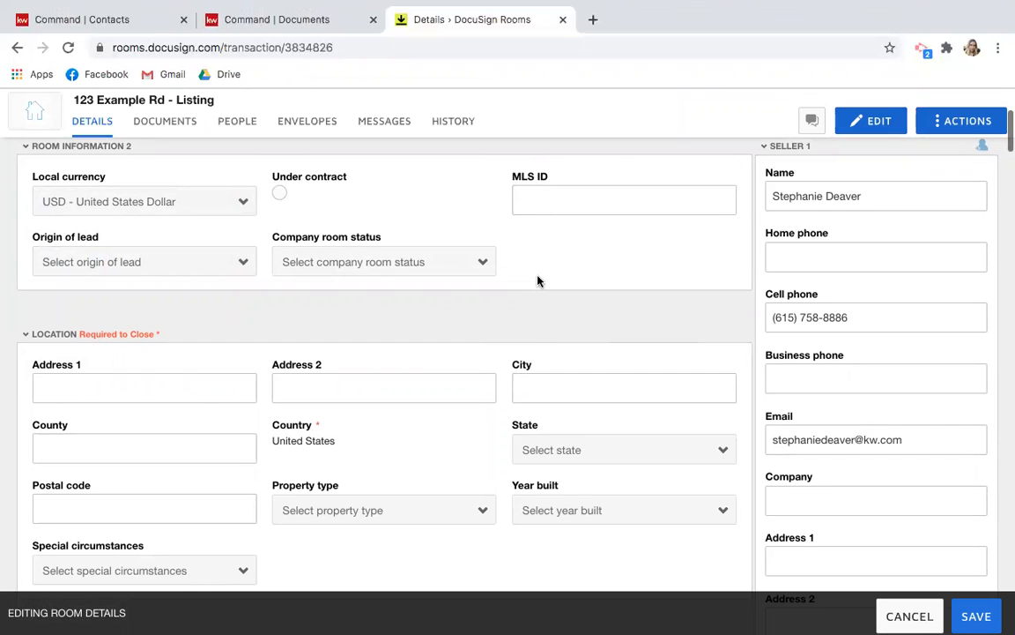
scroll(540, 281, down, 1)
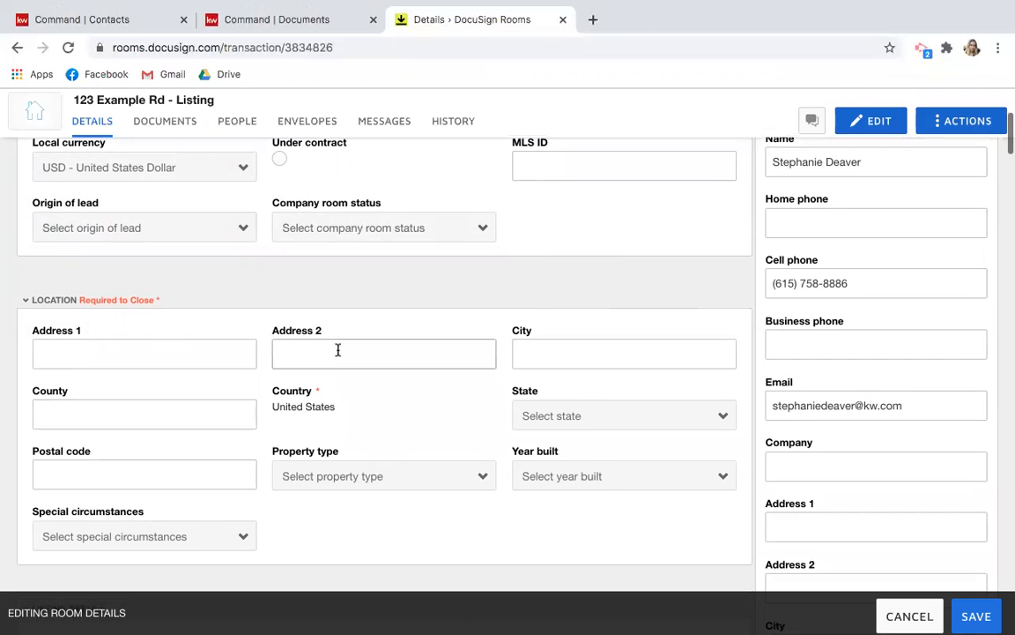
scroll(337, 349, down, 2)
Enter address 123 Example Rd, city Mt. Juliet, and county Wilson.
click(97, 267)
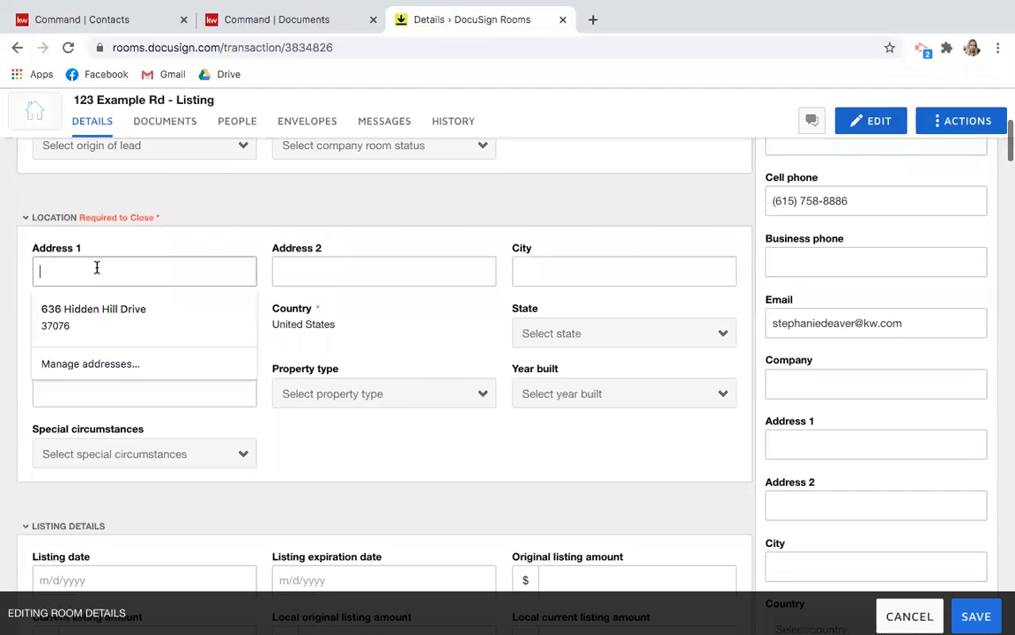
text(123)
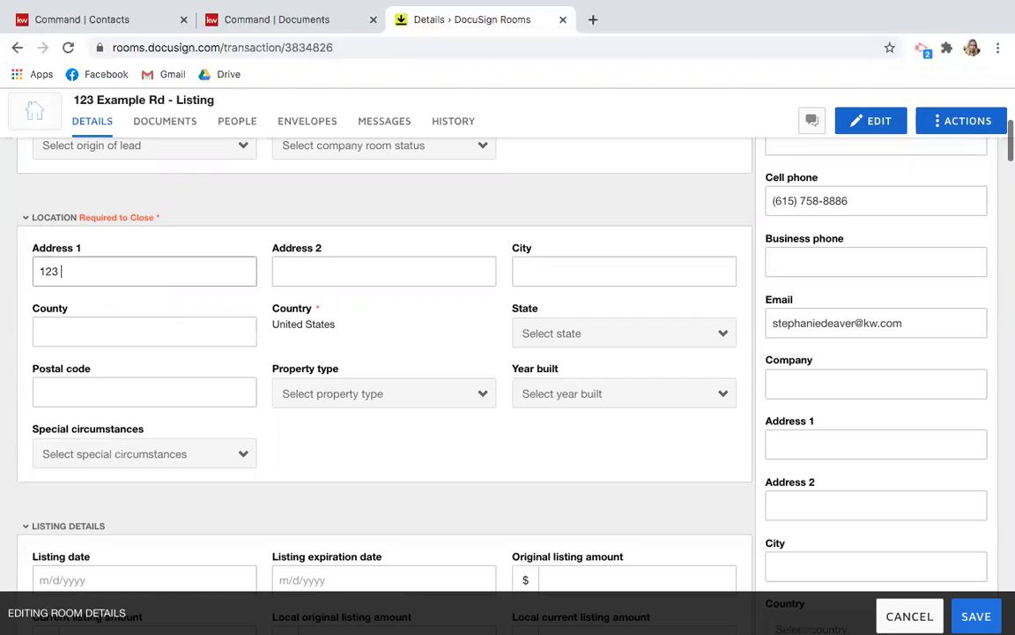
text( Example Rd)
key(Tab)
key(Tab)
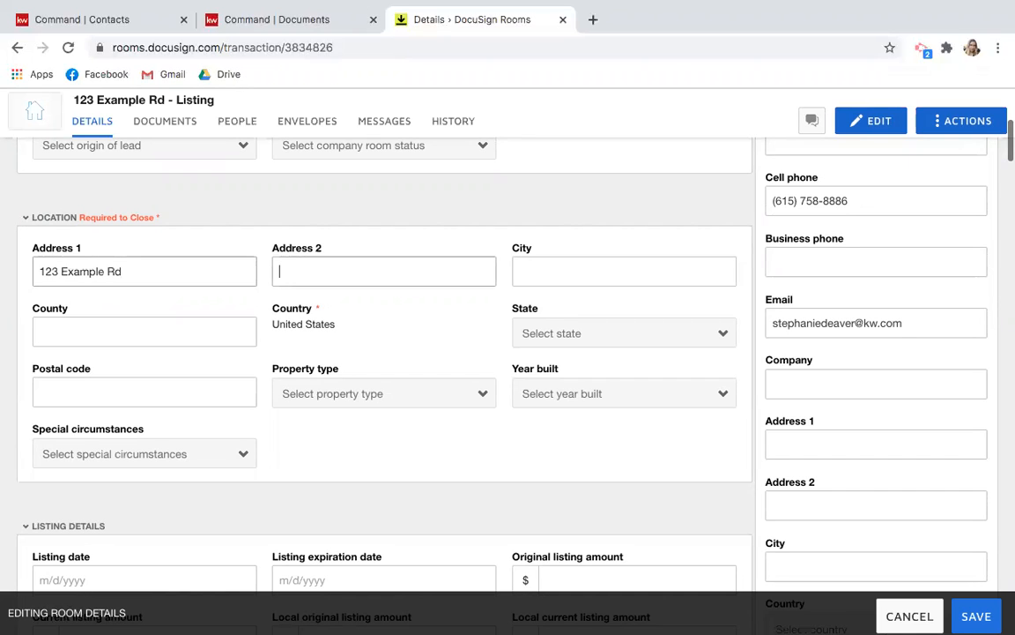
text(Mt. Juliet)
key(Tab)
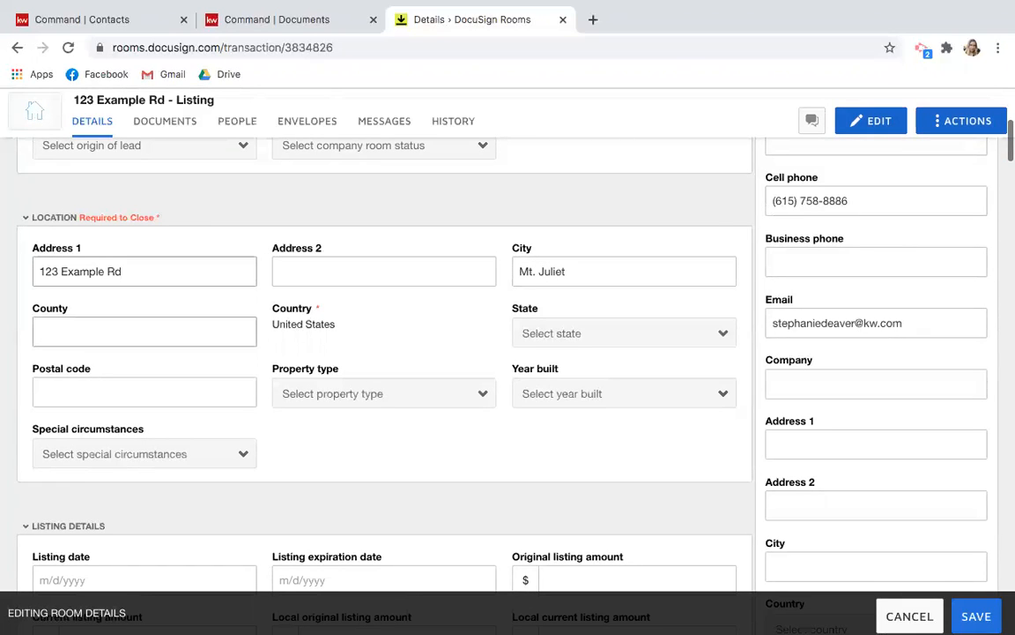
click(86, 321)
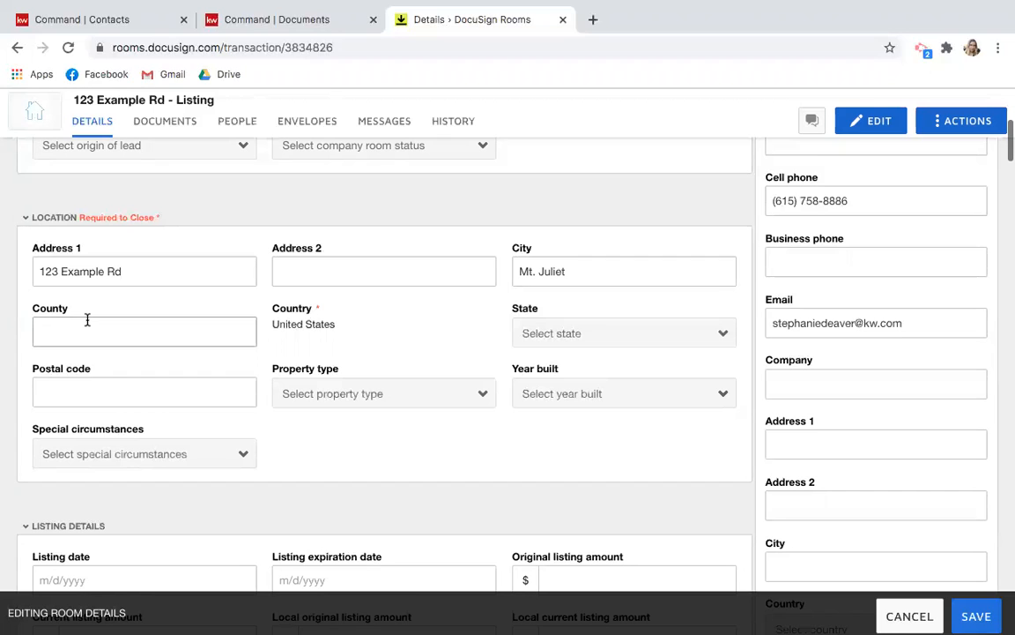
text(Wilson)
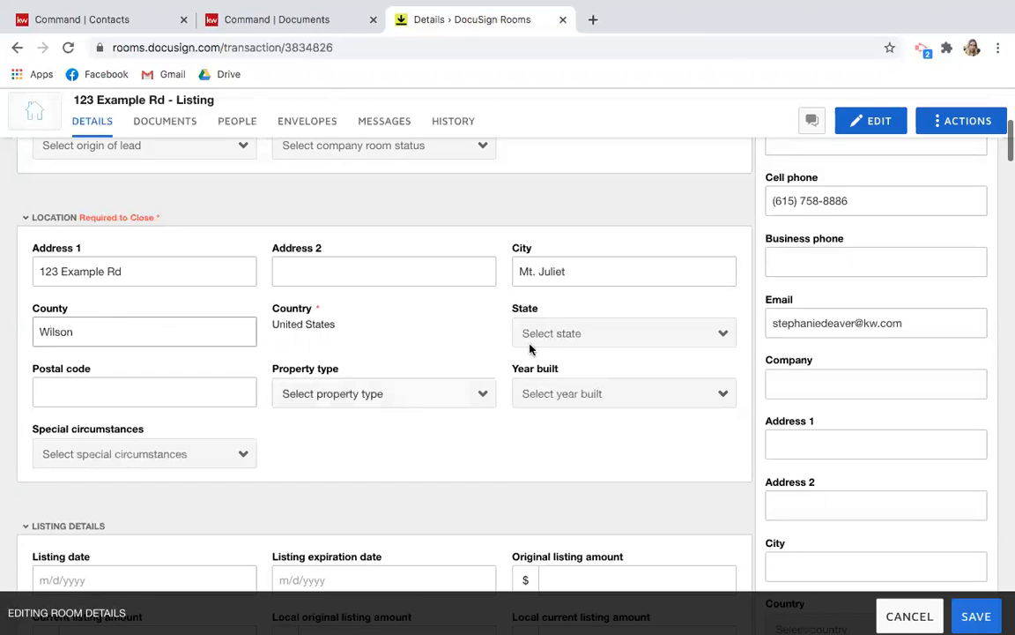
Select Tennessee as the property's state.
click(552, 341)
scroll(551, 340, down, 10)
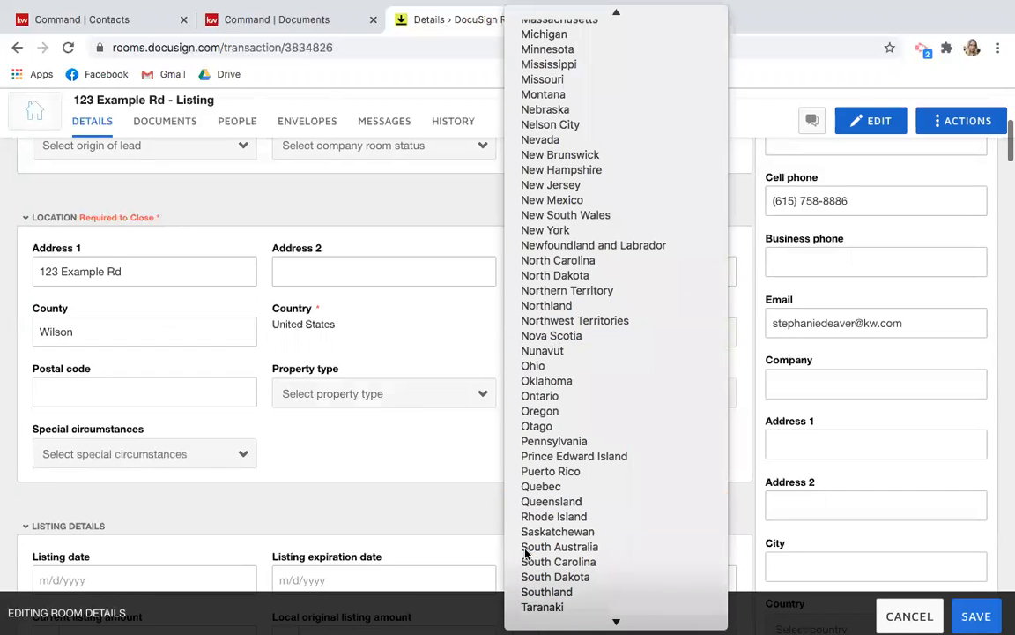
scroll(604, 296, up, 2)
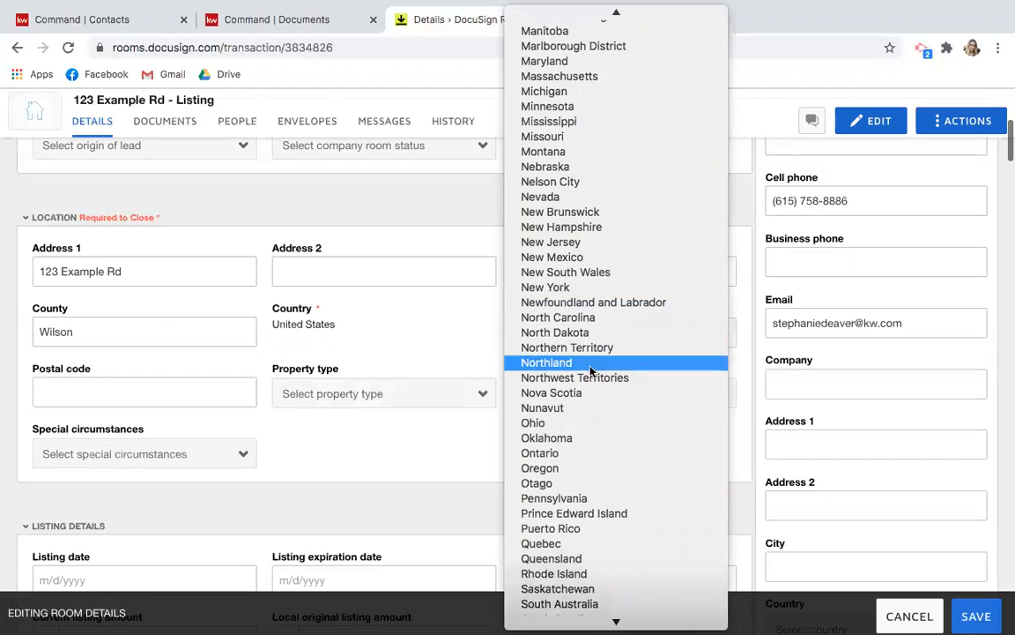
scroll(542, 458, down, 3)
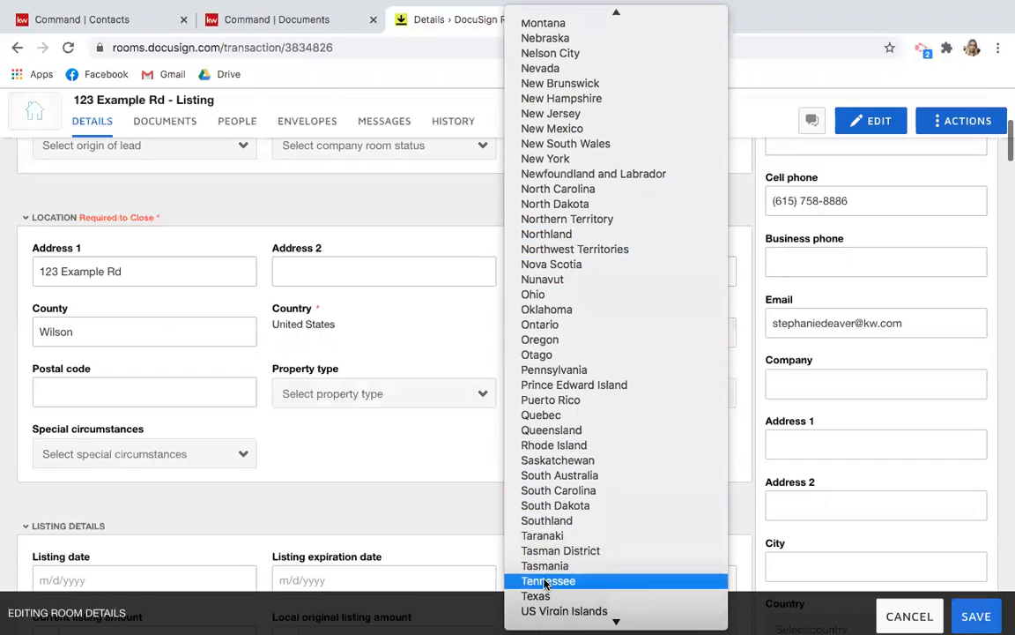
click(537, 579)
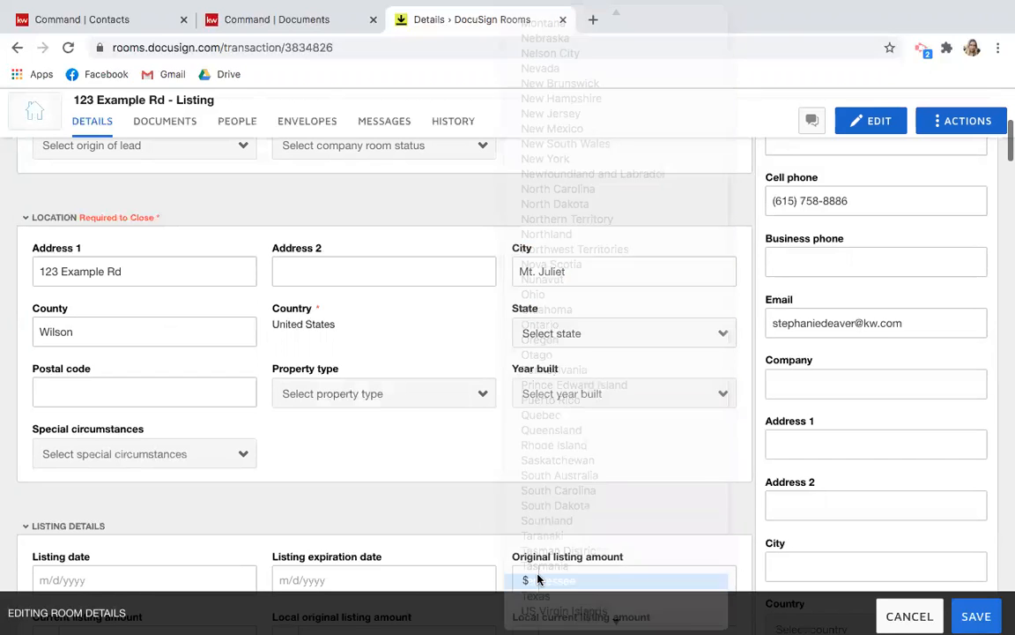
Enter postal code 37122 and set property type to Residential Detached.
click(205, 388)
text(37122)
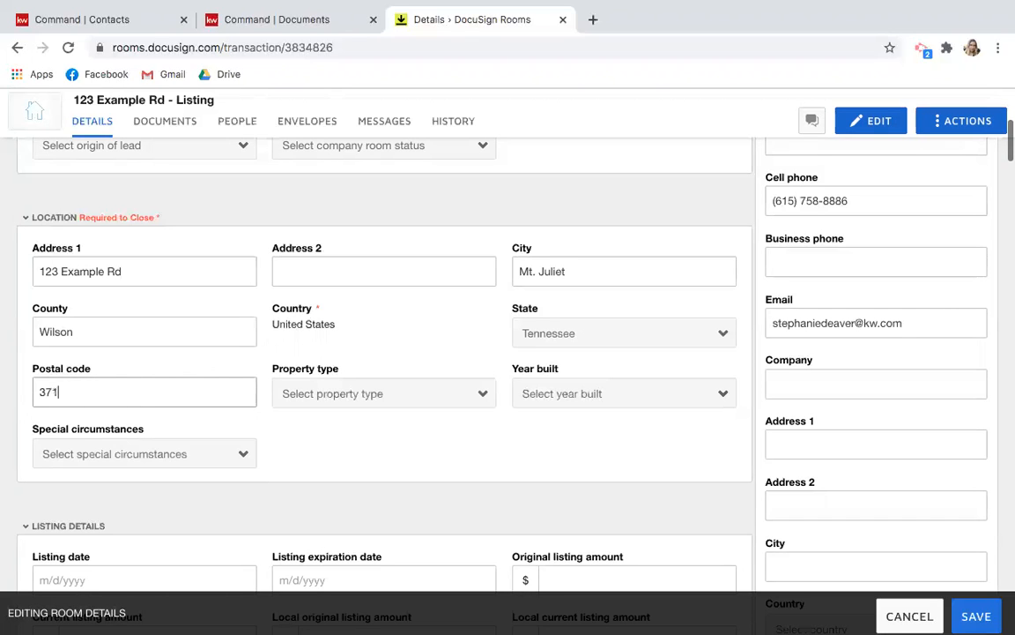
click(393, 401)
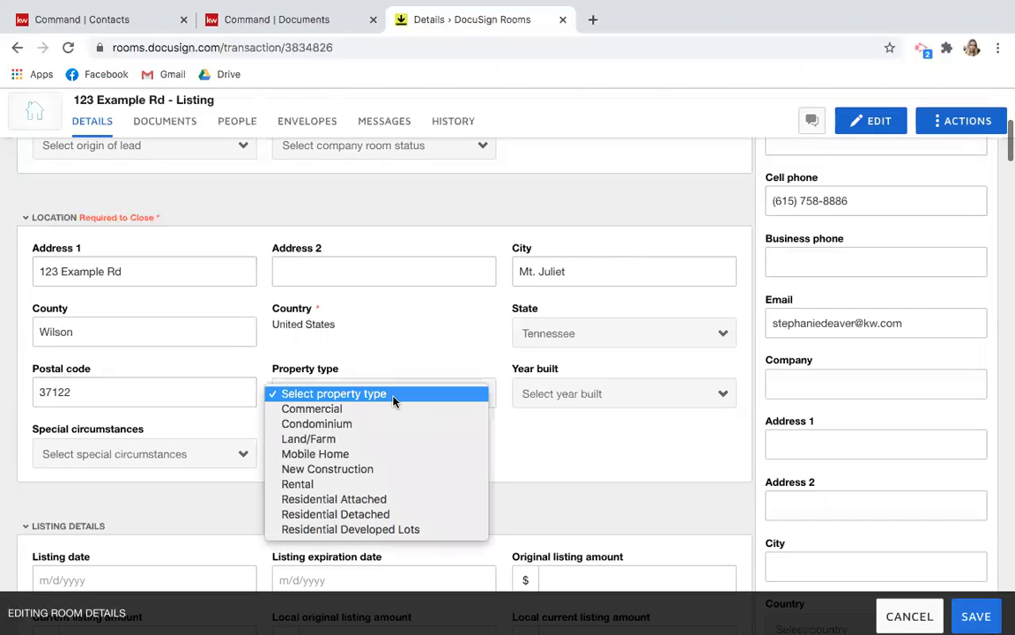
click(385, 514)
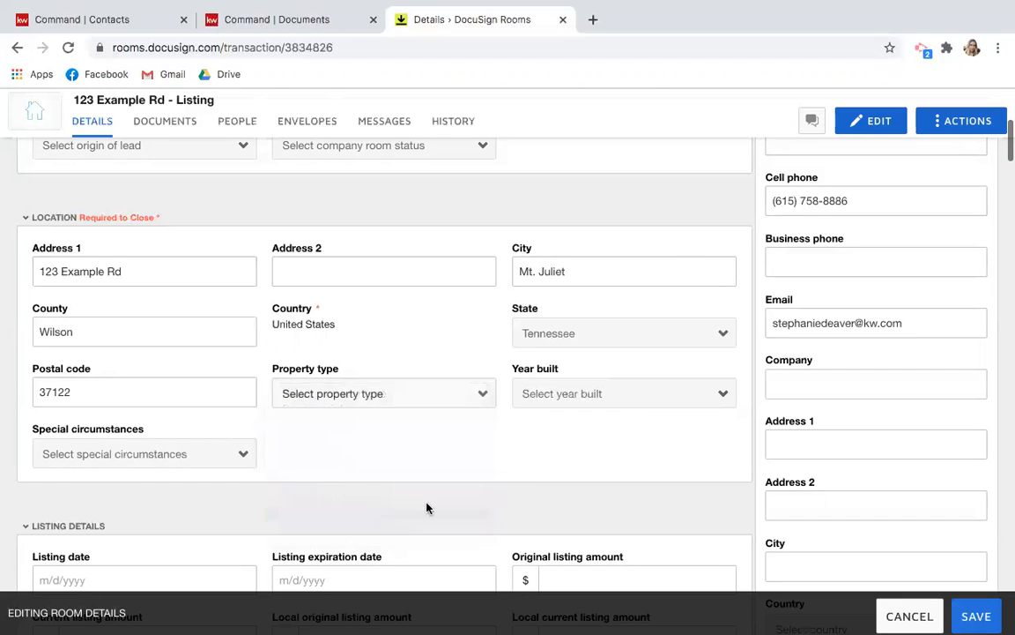
Set year built to 2005 and leave Special circumstances unselected.
click(656, 403)
scroll(639, 548, down, 15)
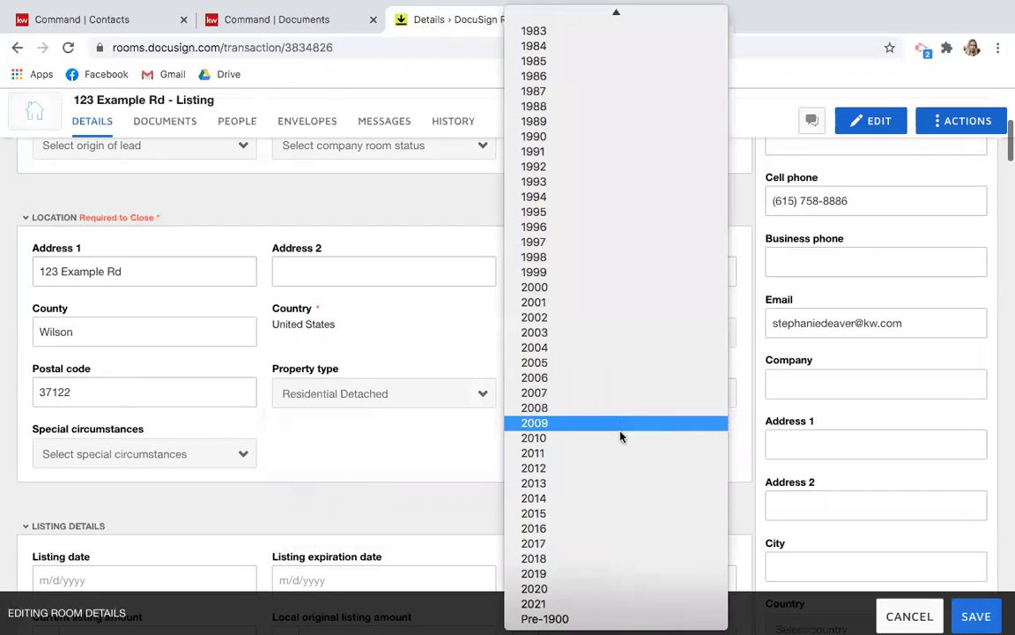
click(577, 371)
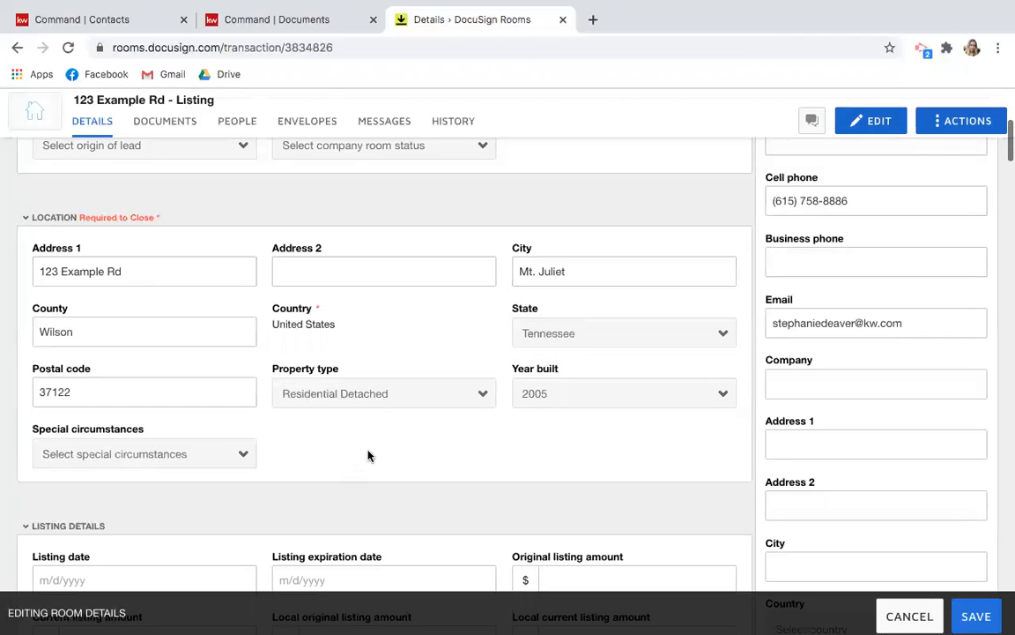
scroll(374, 451, down, 1)
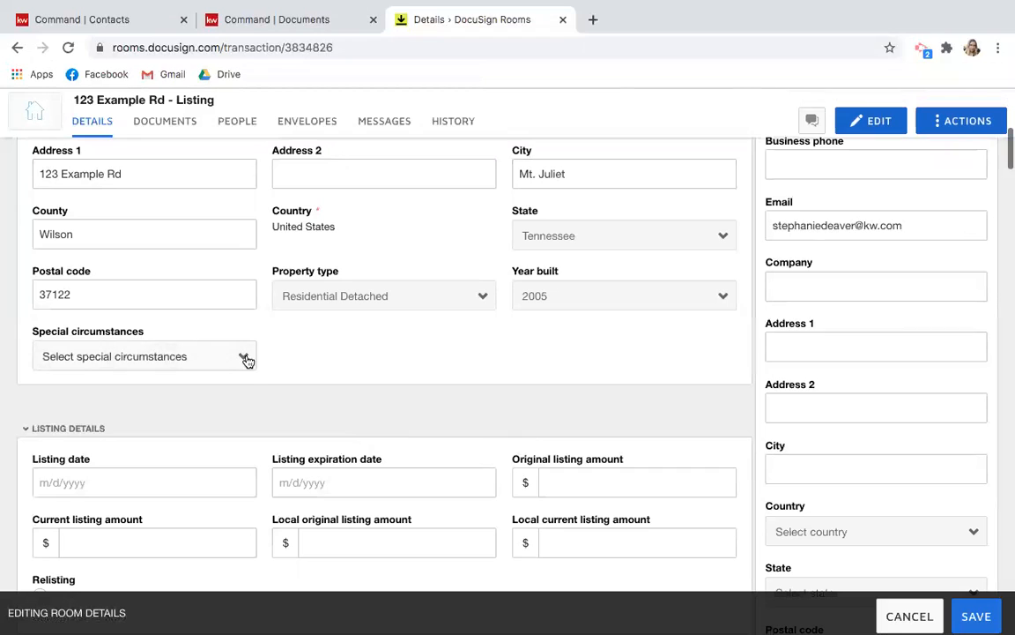
click(247, 357)
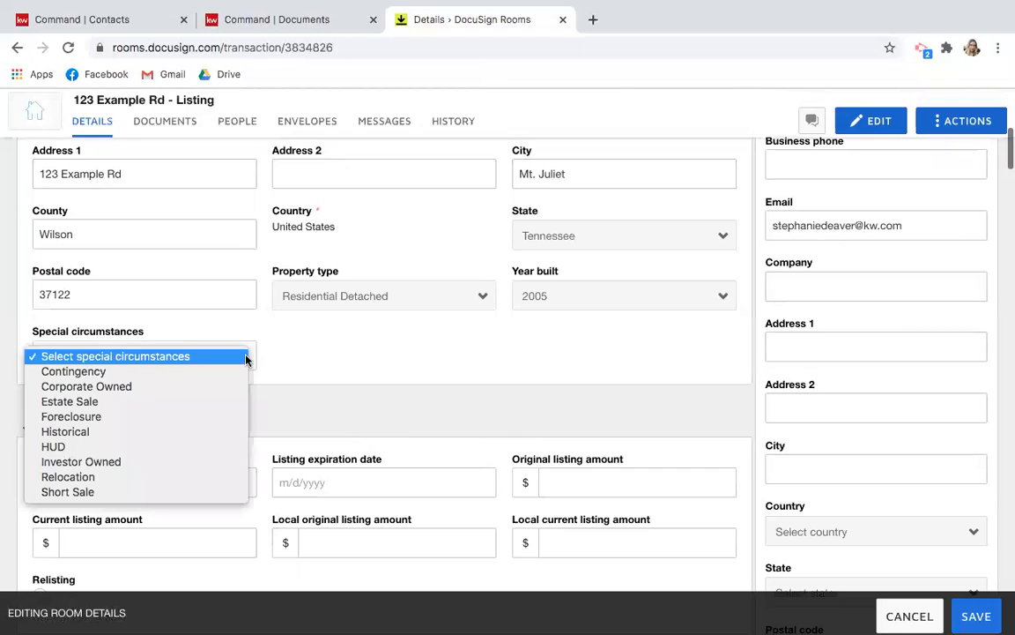
click(308, 352)
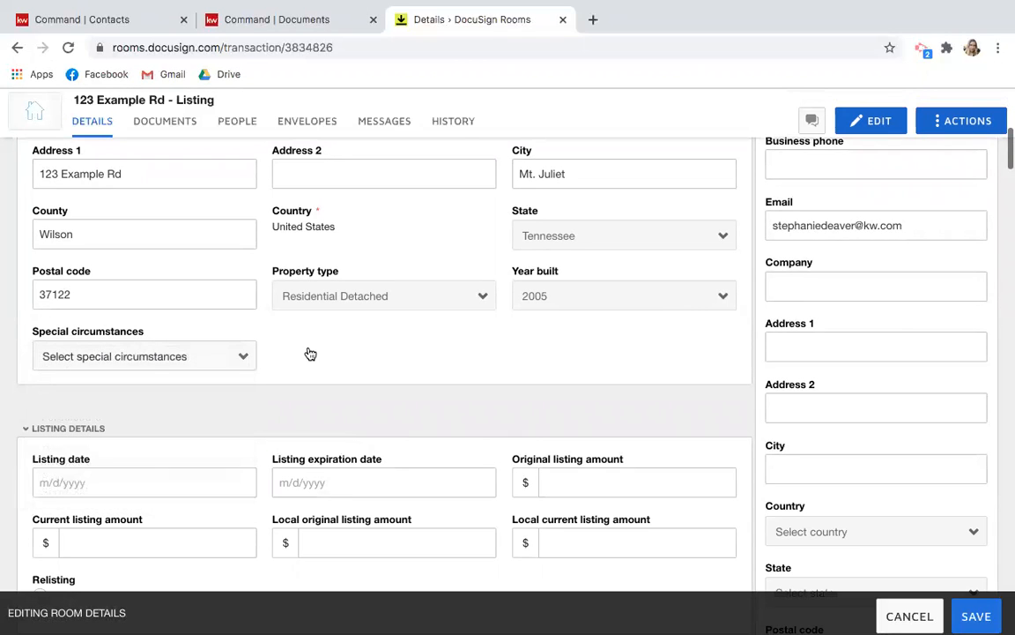
scroll(300, 416, down, 1)
scroll(300, 416, down, 2)
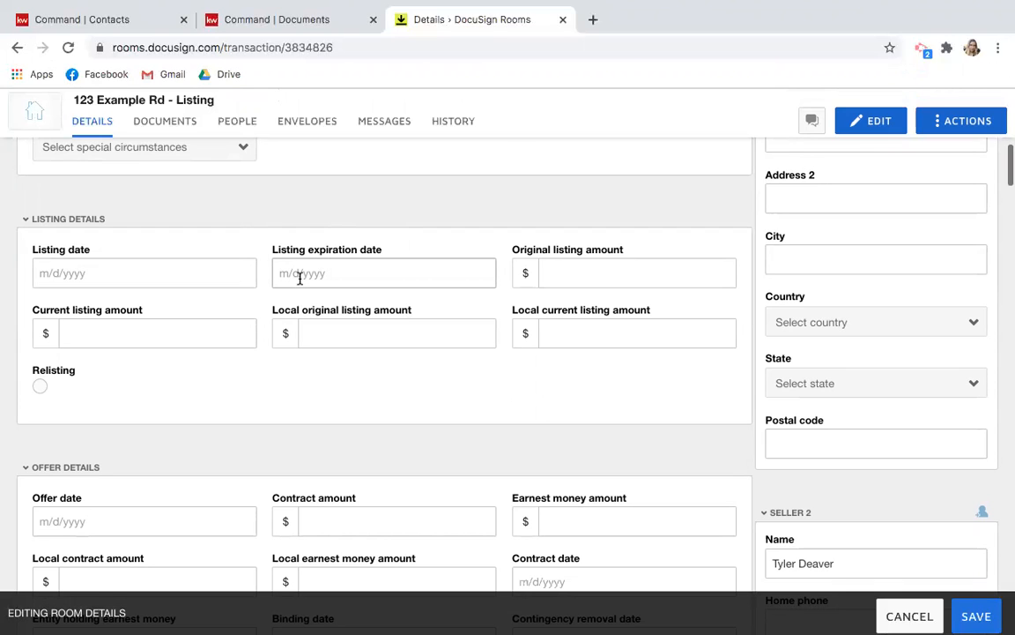
scroll(299, 278, down, 1)
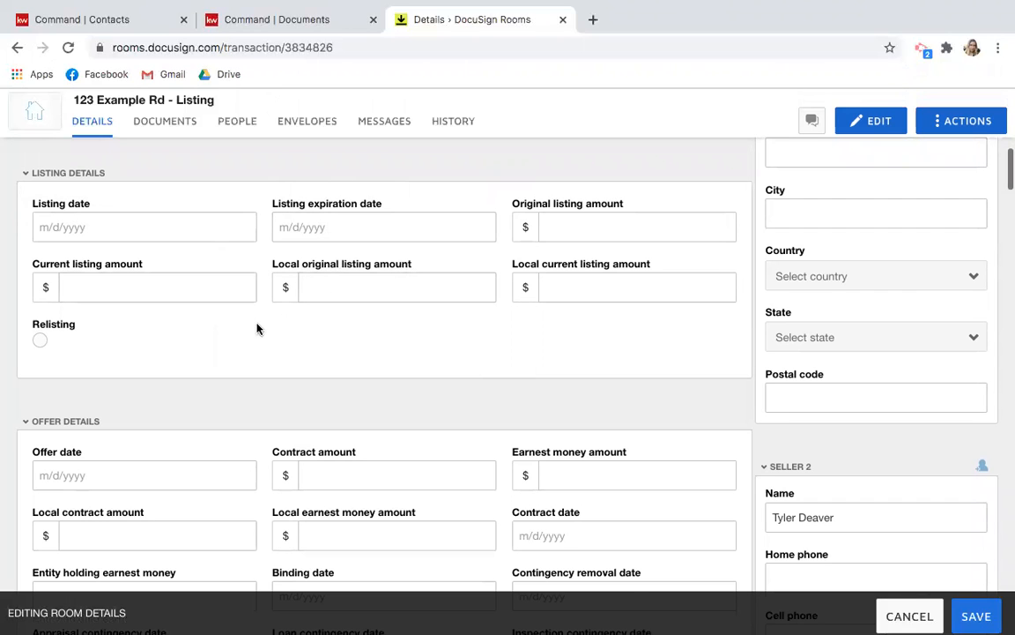
scroll(257, 329, down, 5)
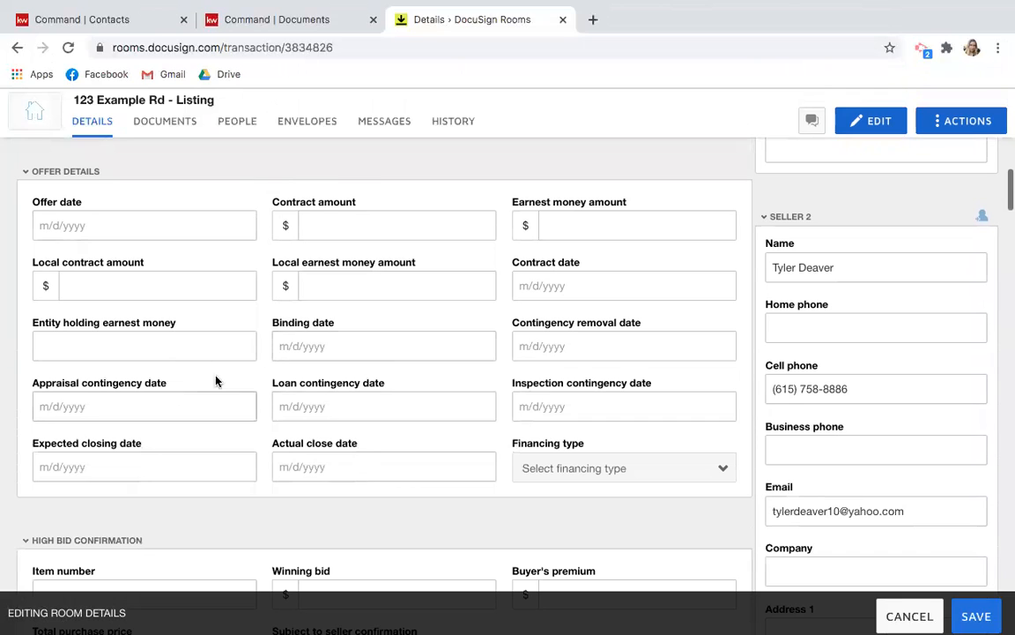
scroll(296, 302, down, 8)
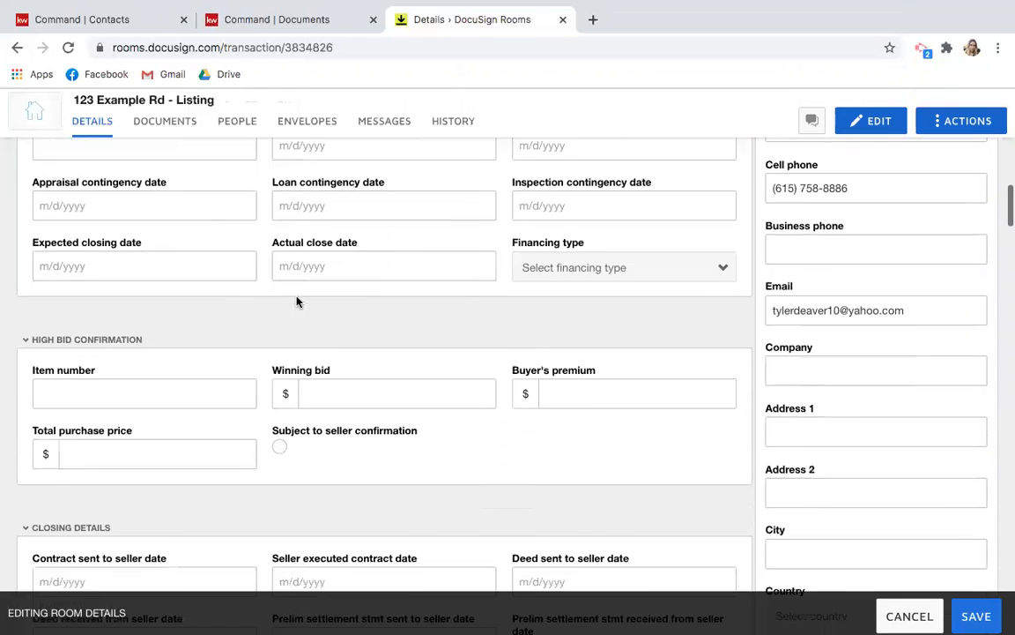
scroll(333, 393, down, 5)
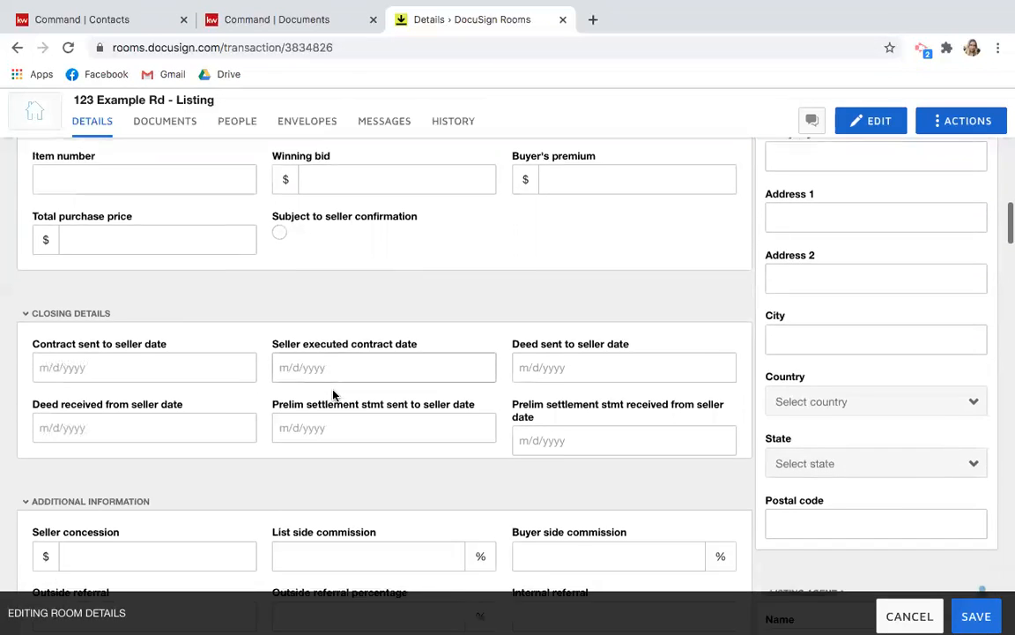
scroll(333, 393, down, 4)
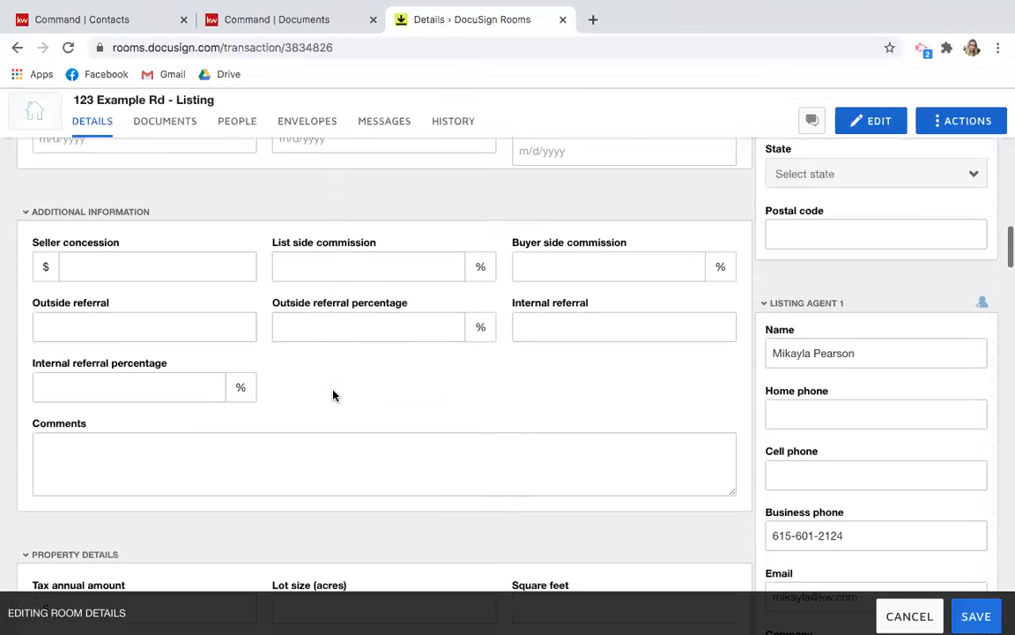
scroll(333, 394, down, 5)
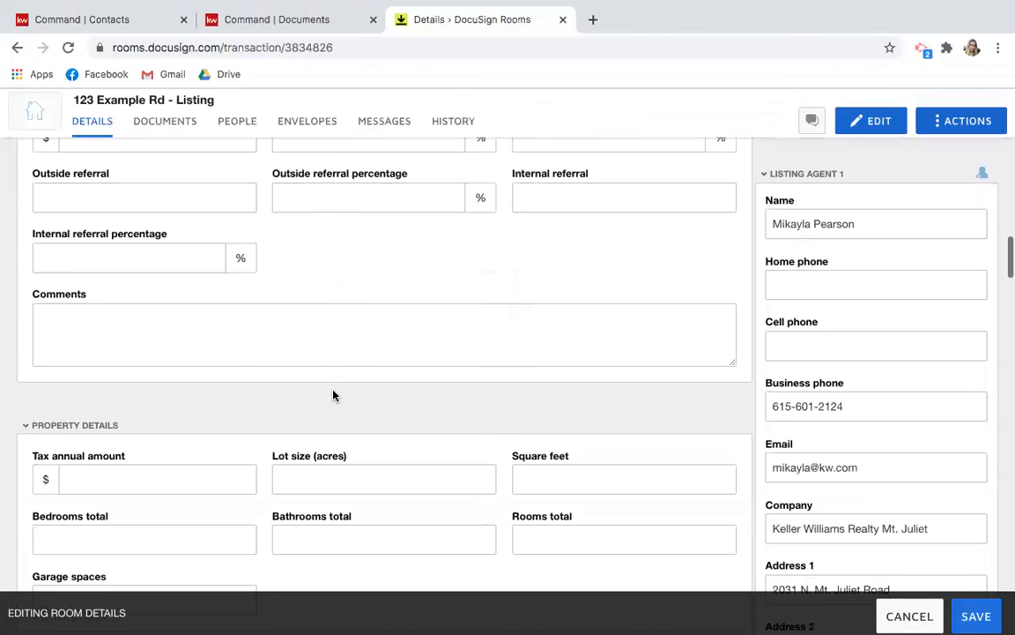
scroll(333, 392, down, 1)
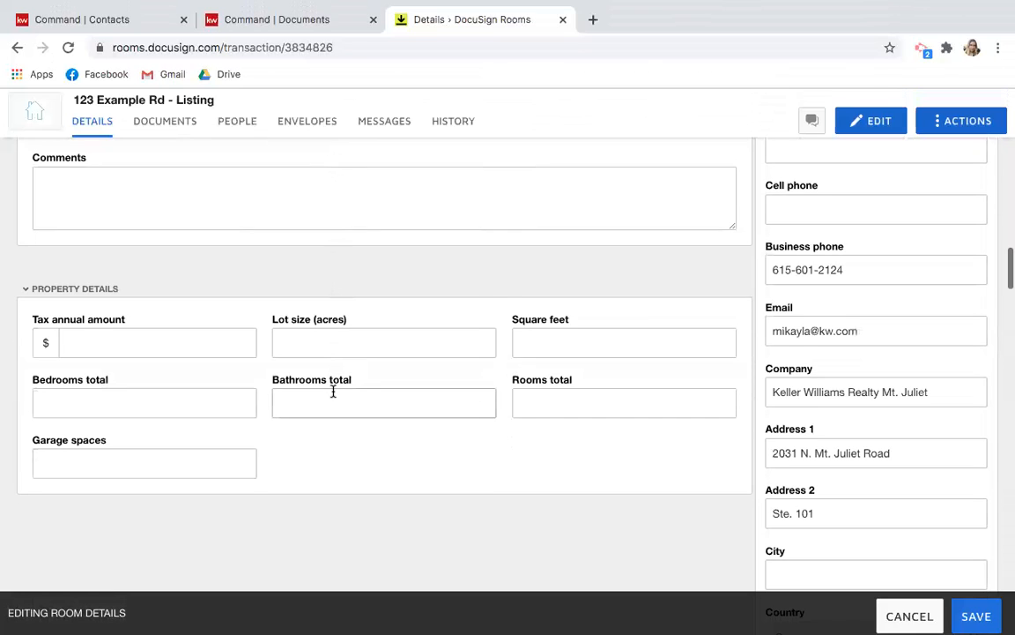
scroll(333, 391, up, 4)
scroll(333, 390, up, 3)
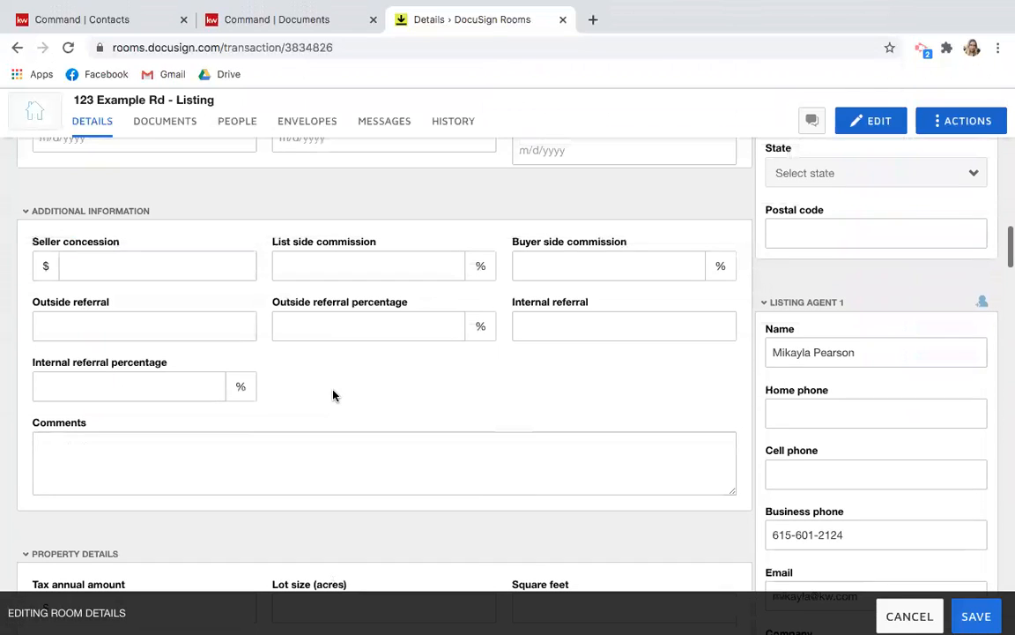
scroll(333, 395, up, 10)
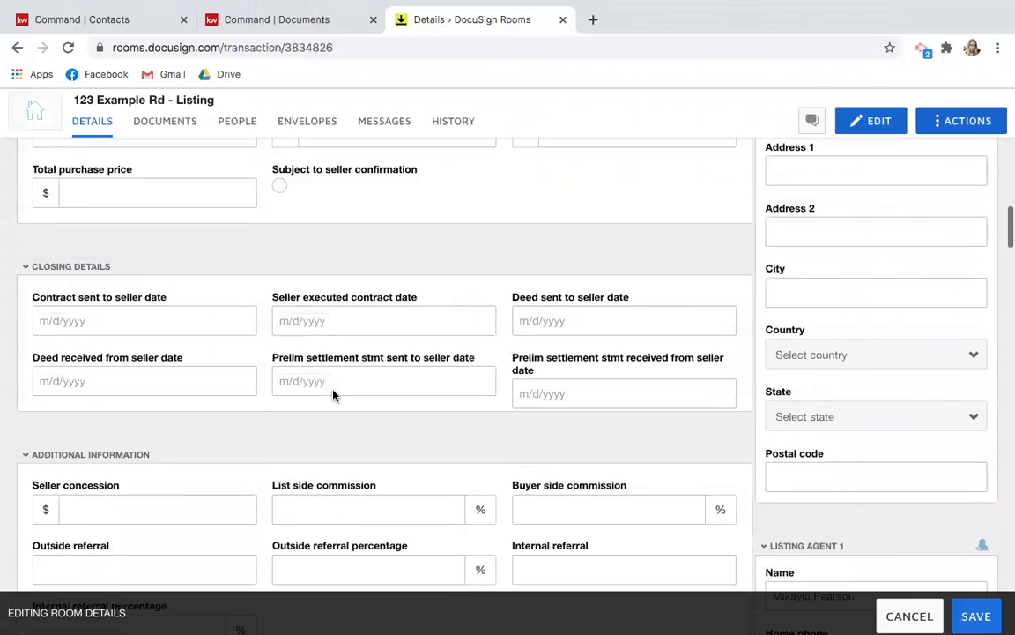
scroll(334, 394, up, 10)
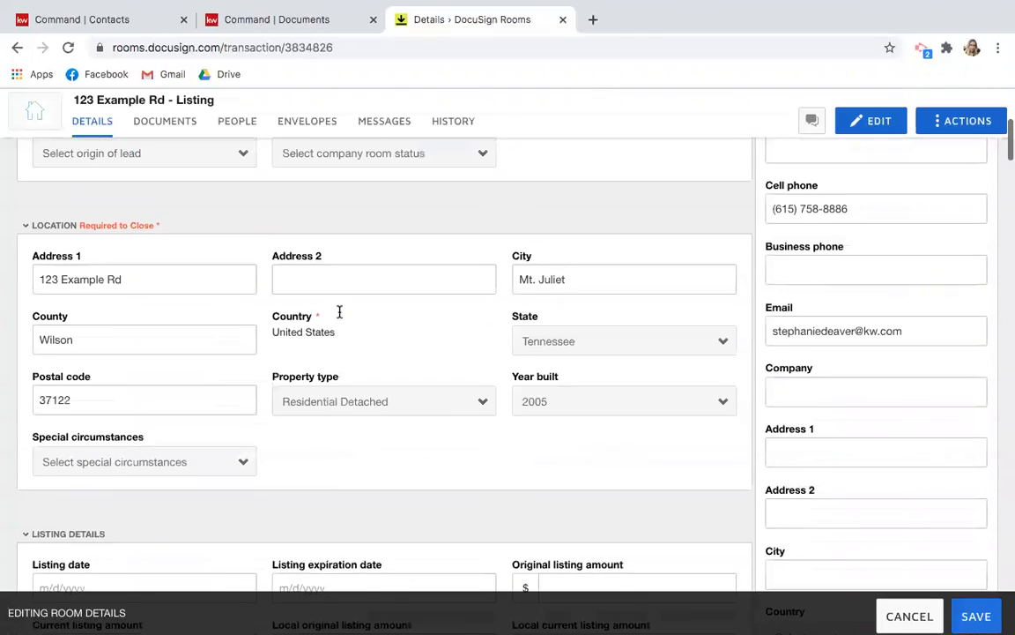
scroll(357, 263, up, 5)
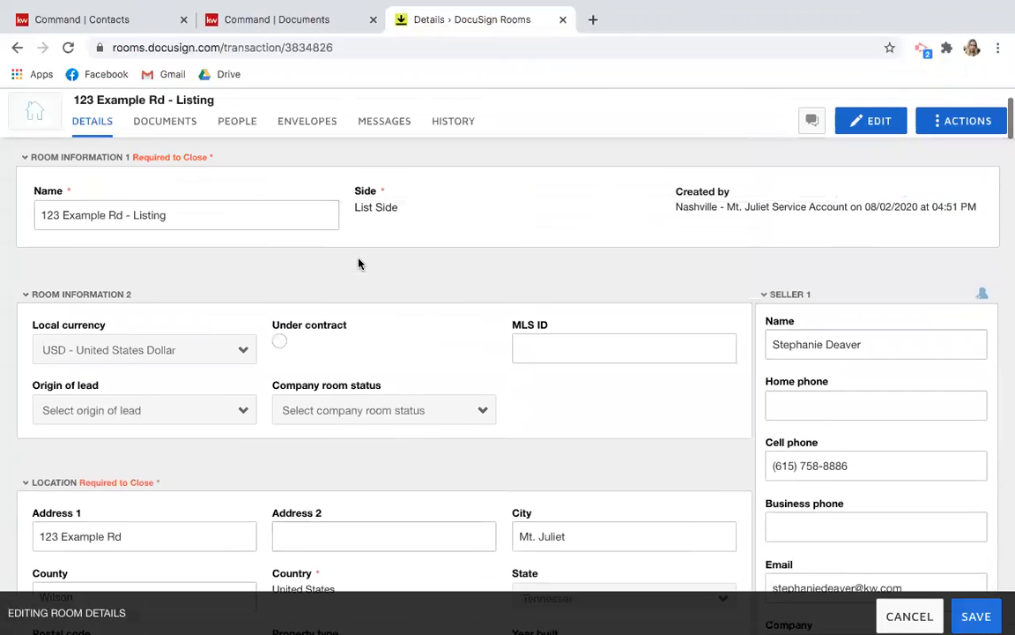
scroll(899, 297, down, 1)
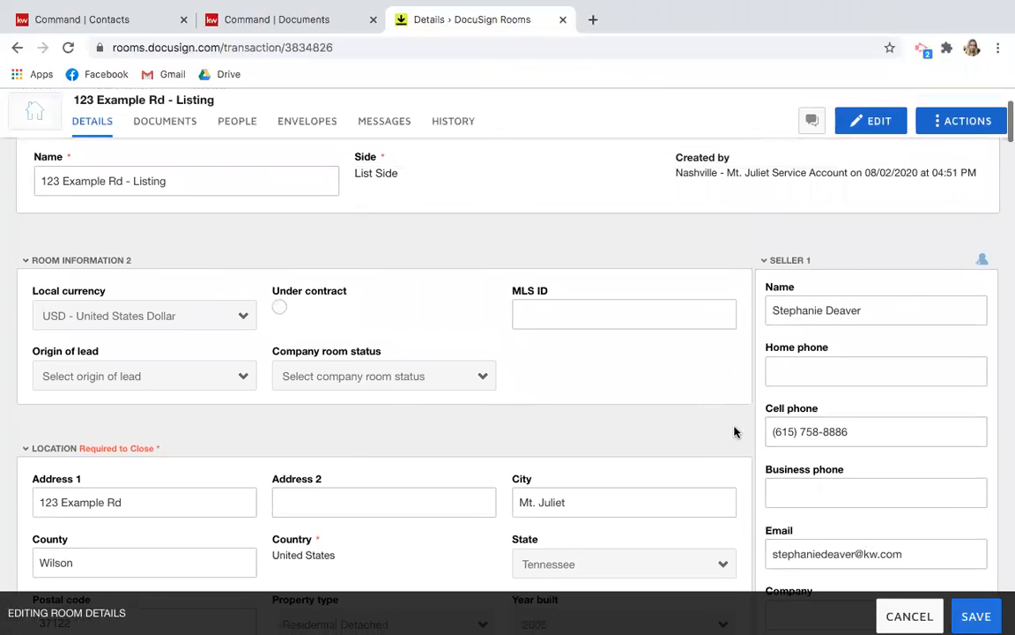
scroll(924, 356, down, 10)
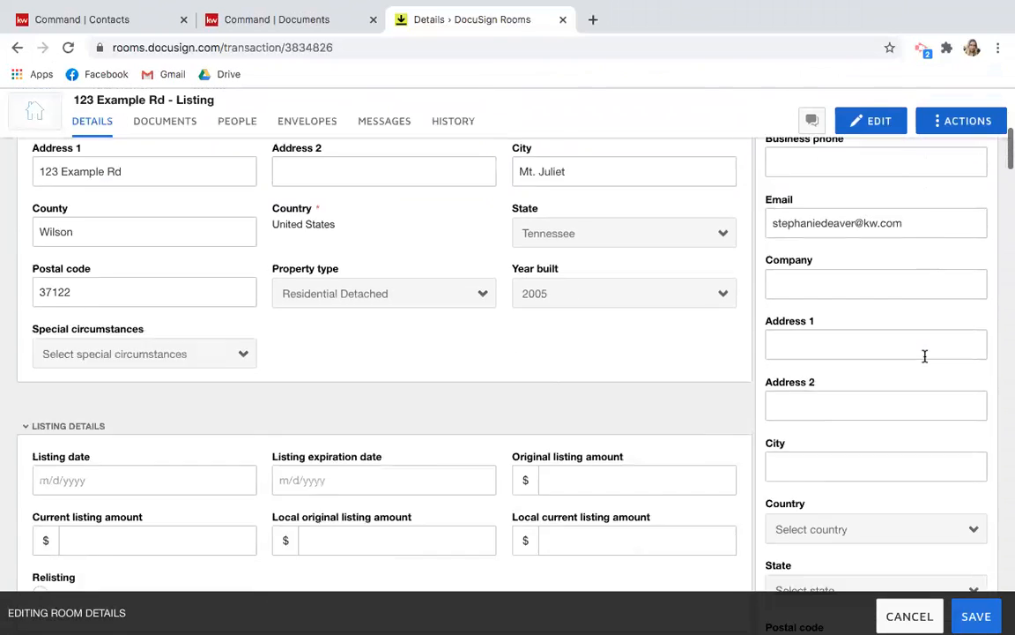
scroll(925, 361, down, 8)
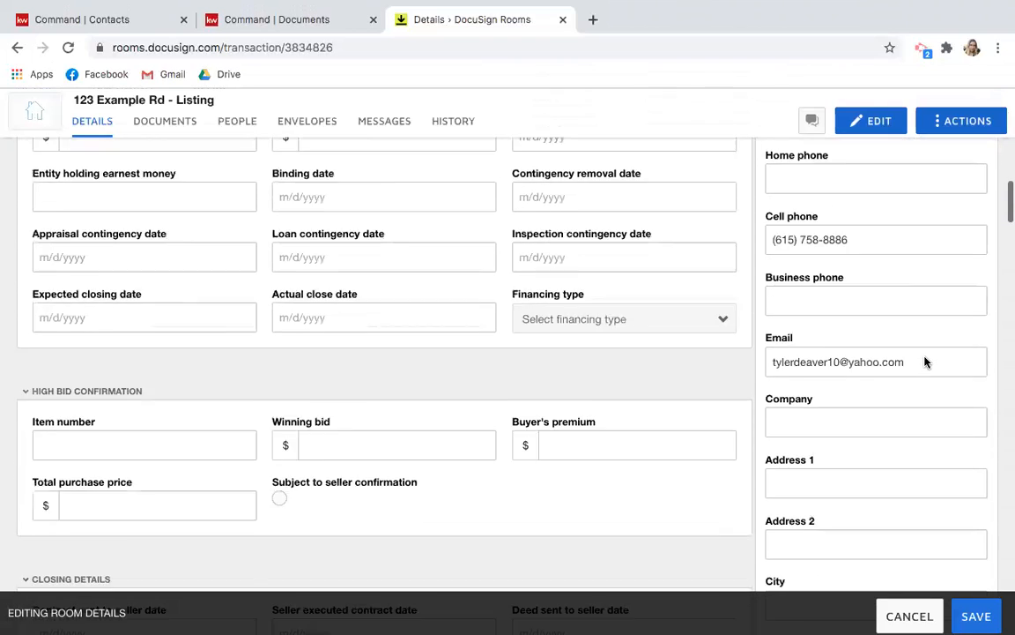
scroll(925, 361, down, 7)
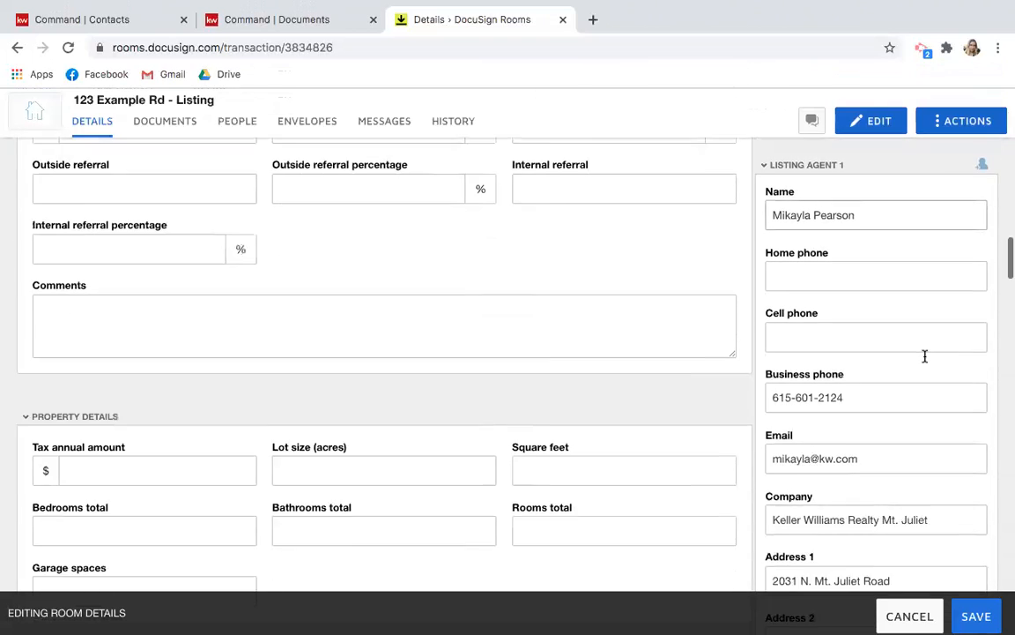
scroll(924, 356, down, 11)
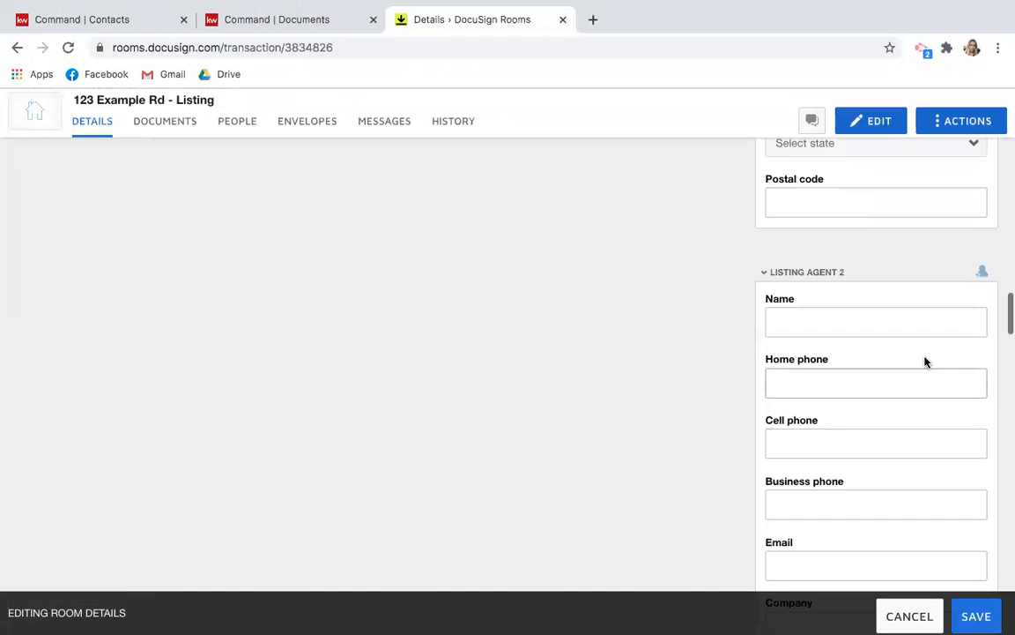
scroll(924, 358, down, 5)
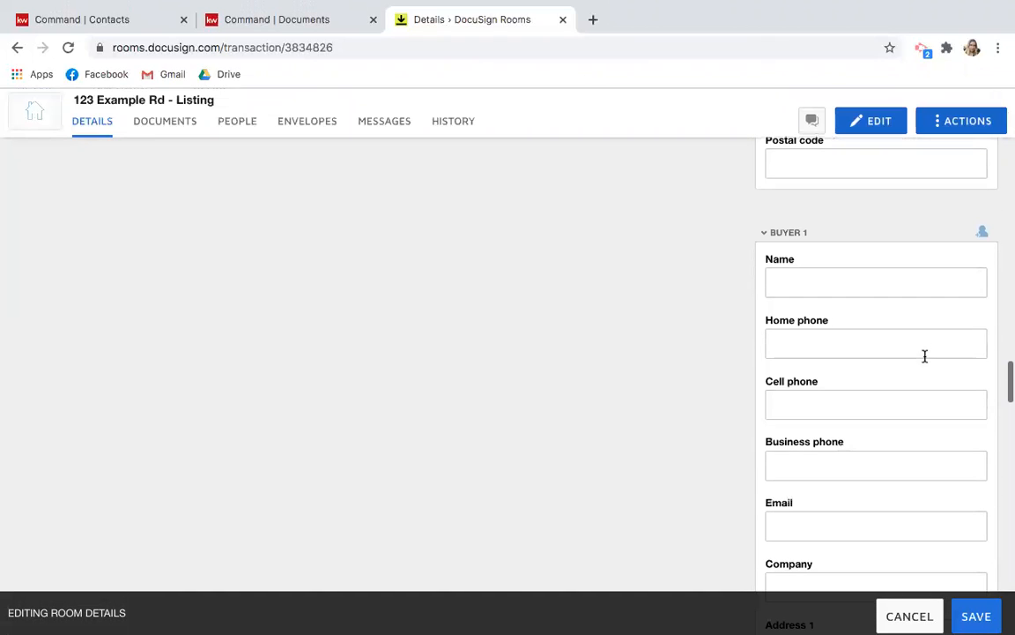
scroll(710, 485, down, 8)
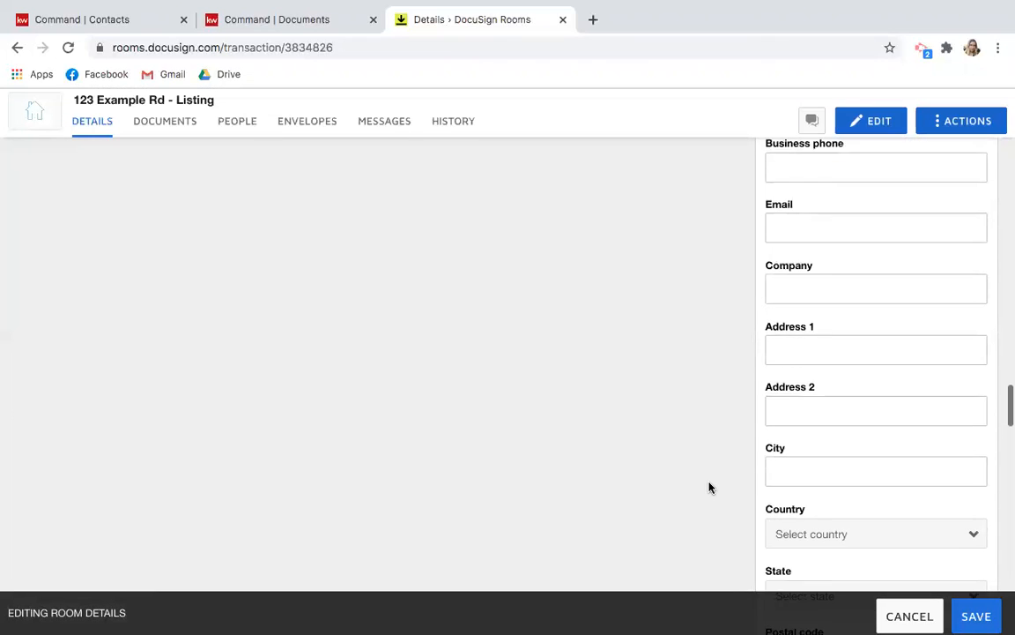
scroll(710, 487, down, 5)
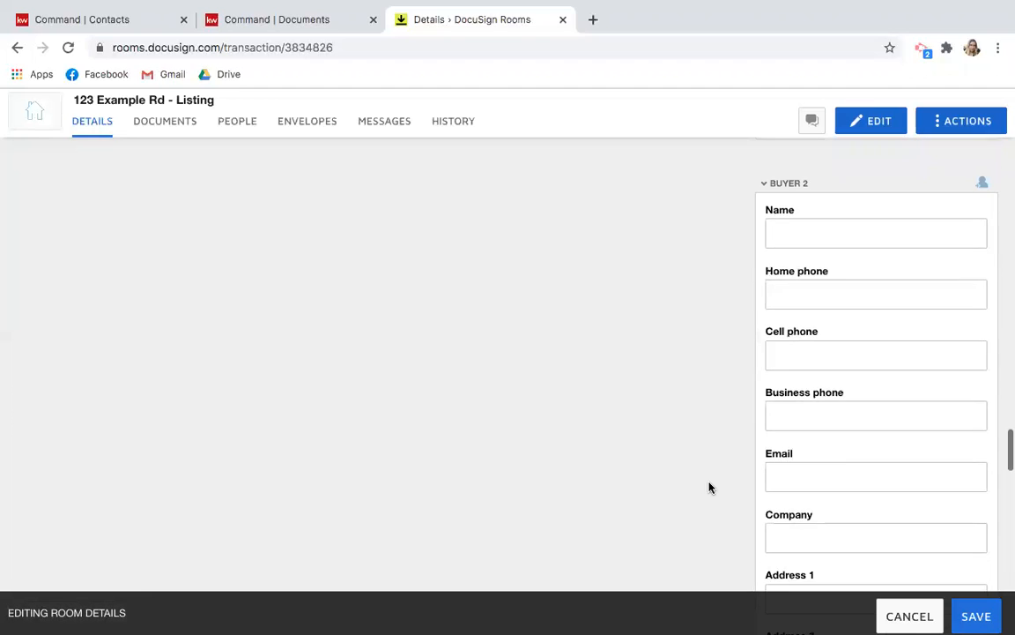
scroll(710, 487, down, 8)
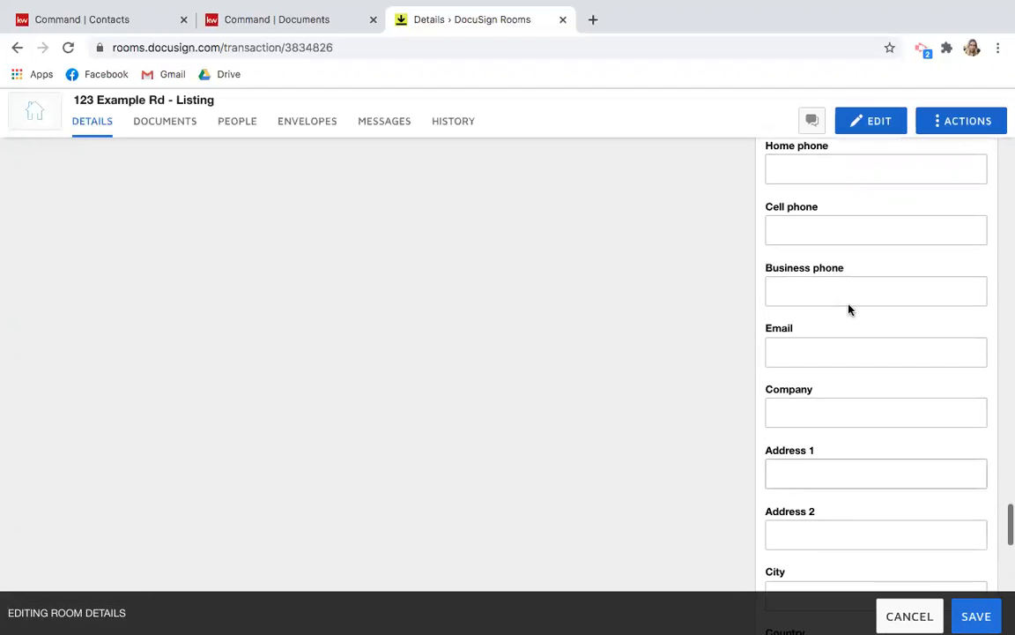
scroll(711, 319, up, 20)
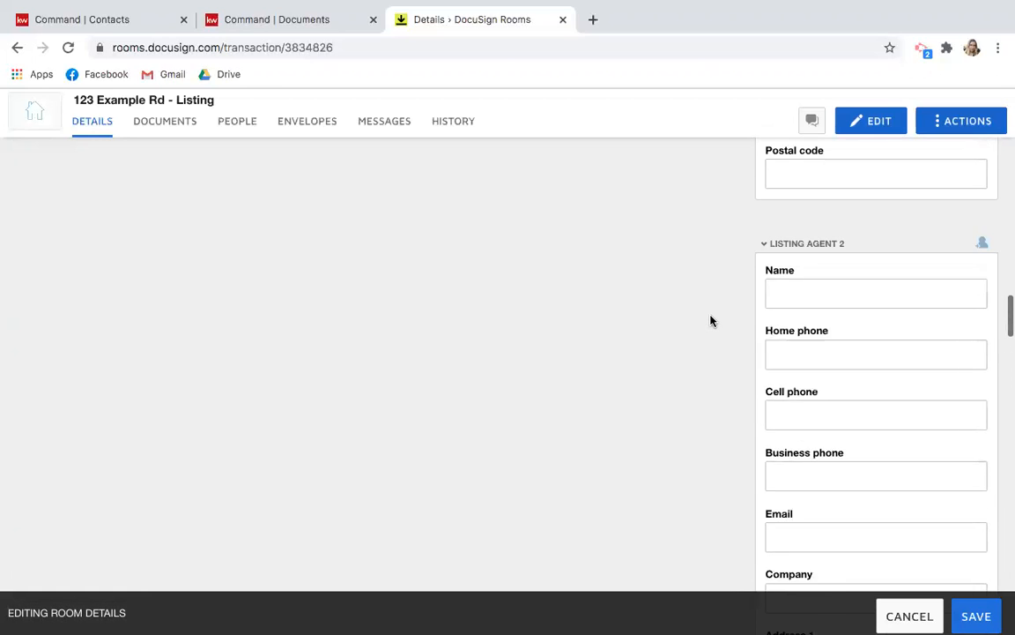
scroll(711, 316, up, 20)
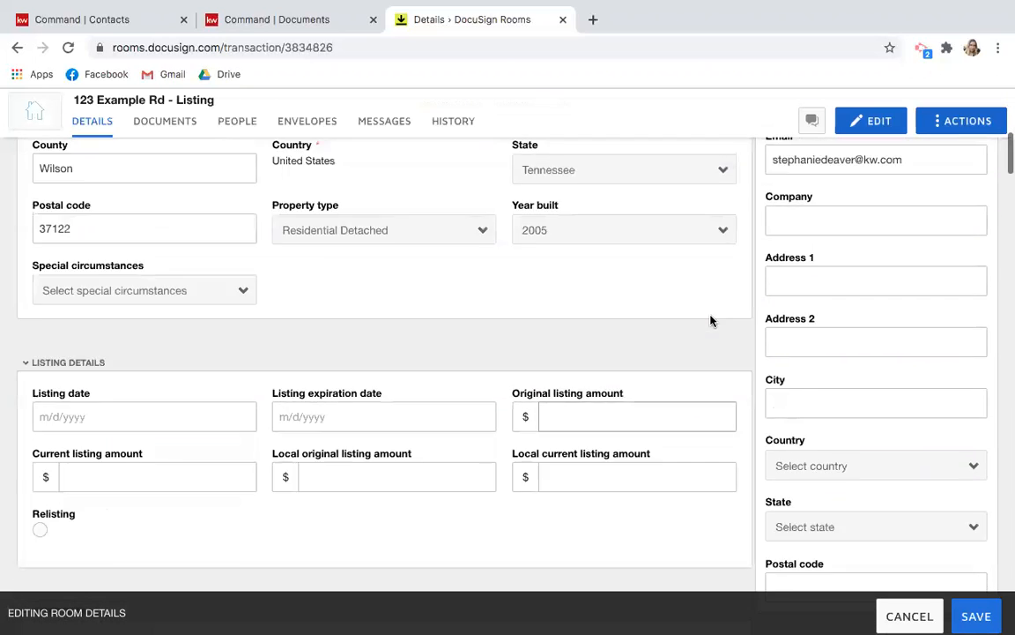
scroll(711, 315, down, 3)
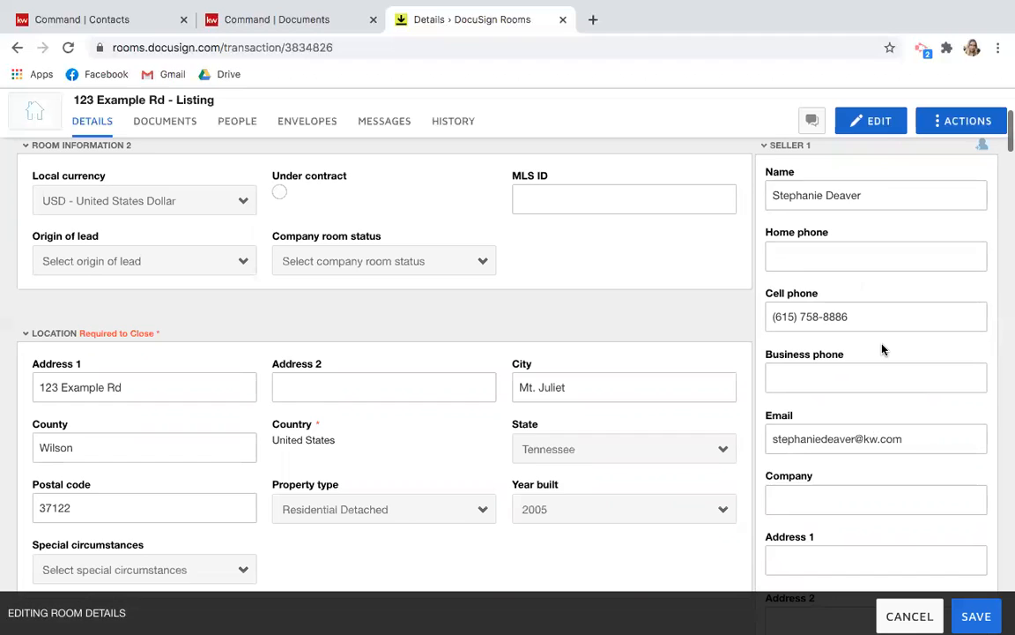
scroll(882, 350, down, 2)
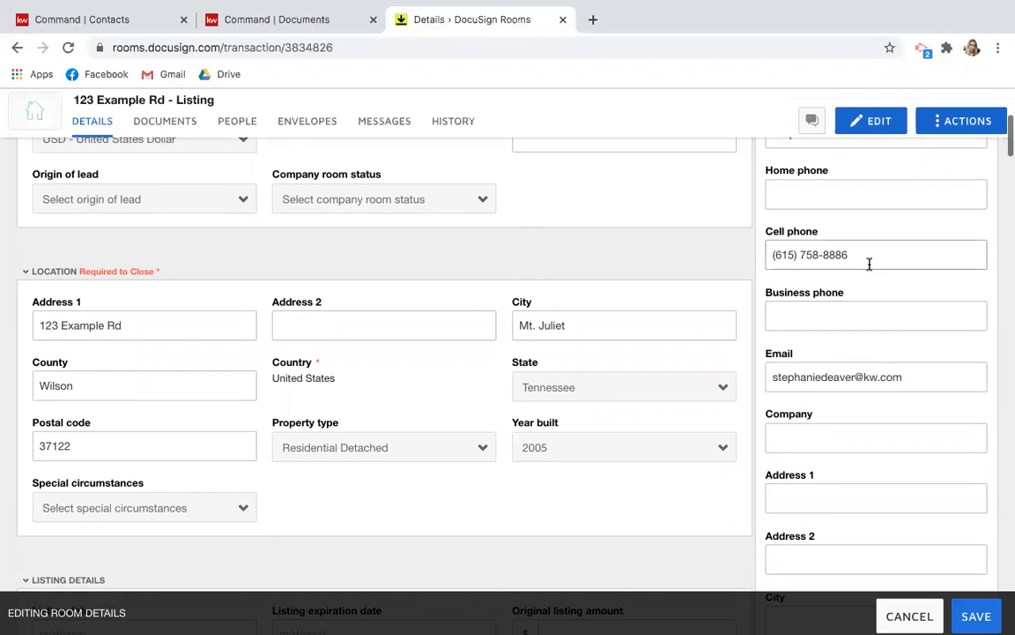
scroll(866, 256, up, 2)
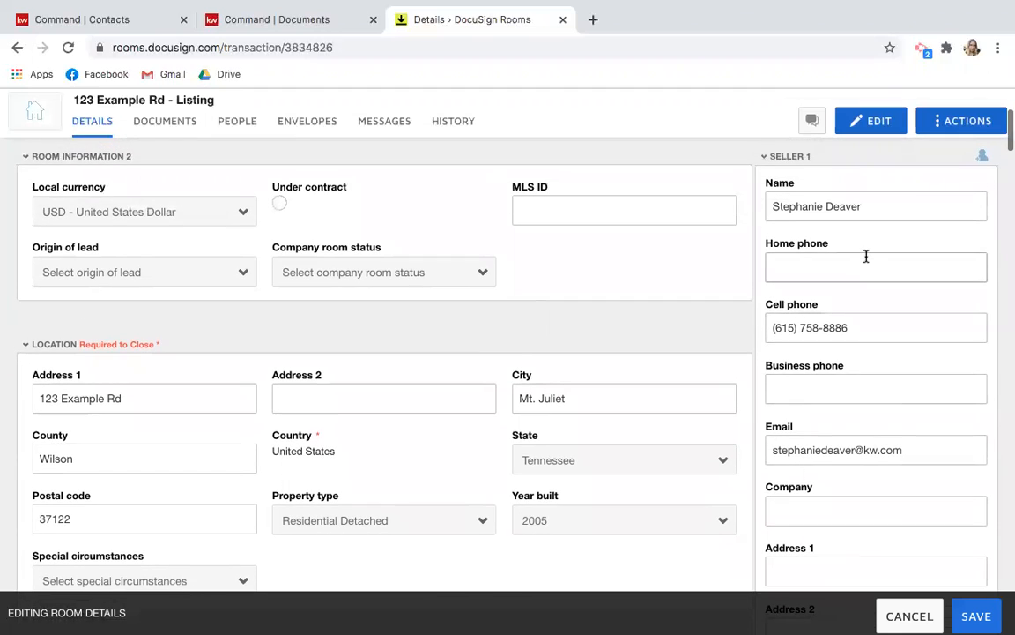
Clear Seller 1's cell phone number and email address.
drag(862, 329, 769, 327)
key(BackSpace)
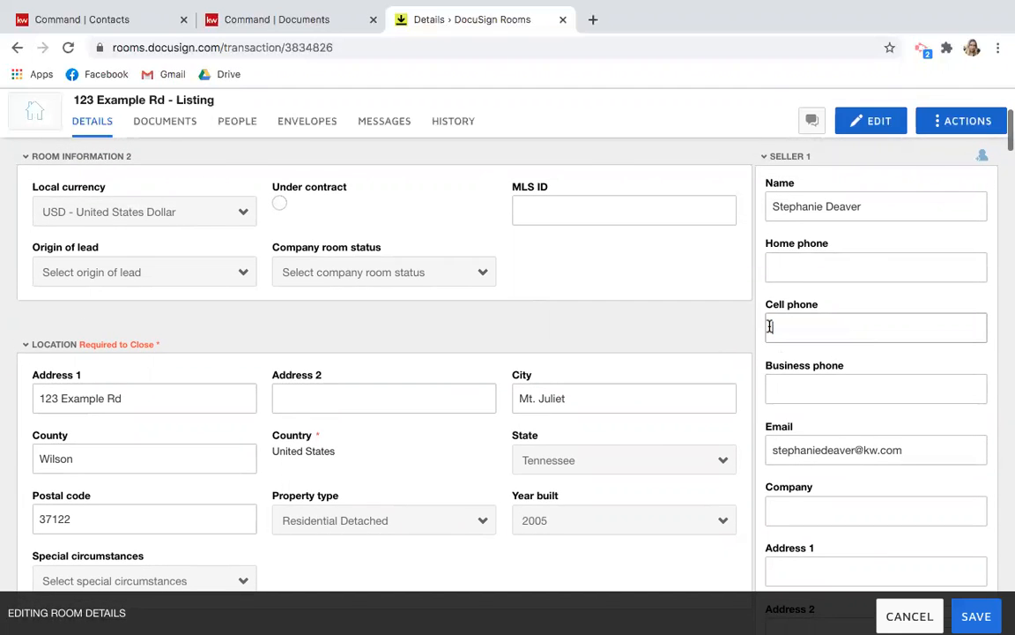
scroll(718, 311, down, 1)
drag(899, 405, 772, 406)
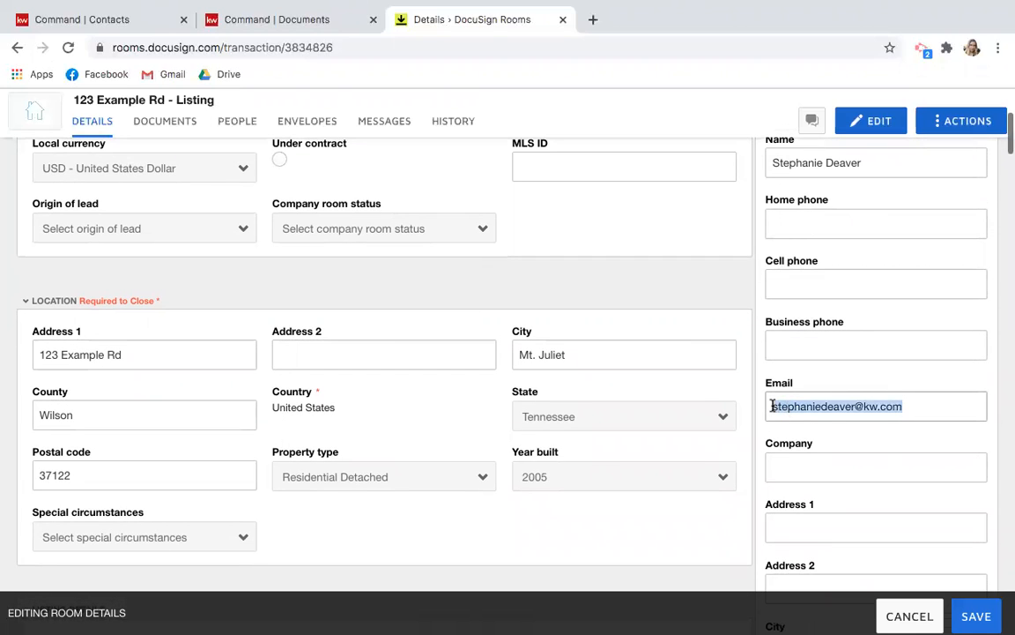
key(BackSpace)
Clear Seller 2's cell phone number and email address.
scroll(794, 444, down, 4)
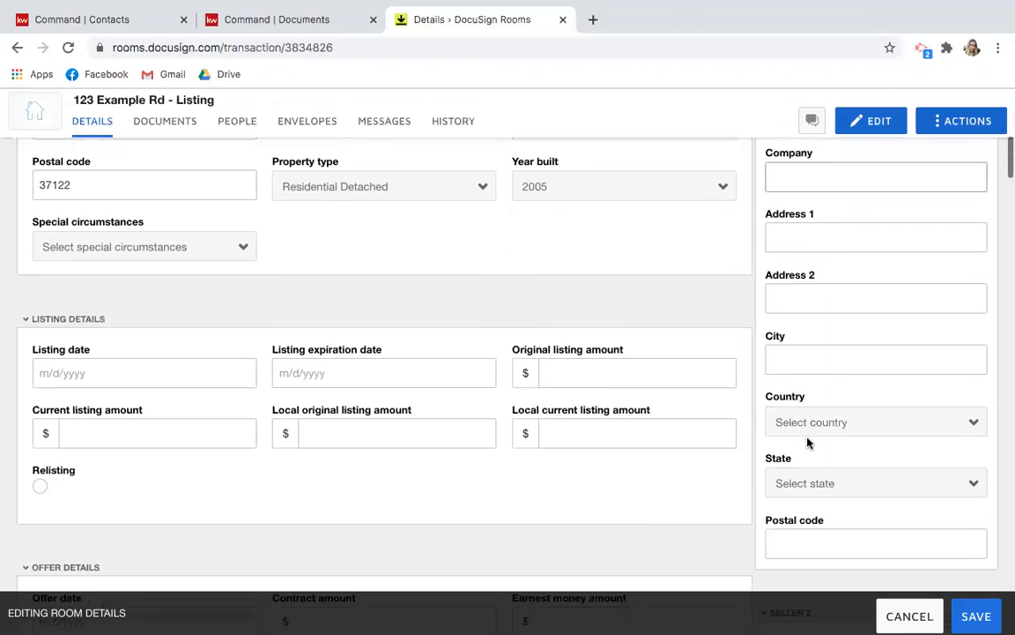
scroll(809, 443, down, 5)
drag(860, 385, 766, 381)
key(BackSpace)
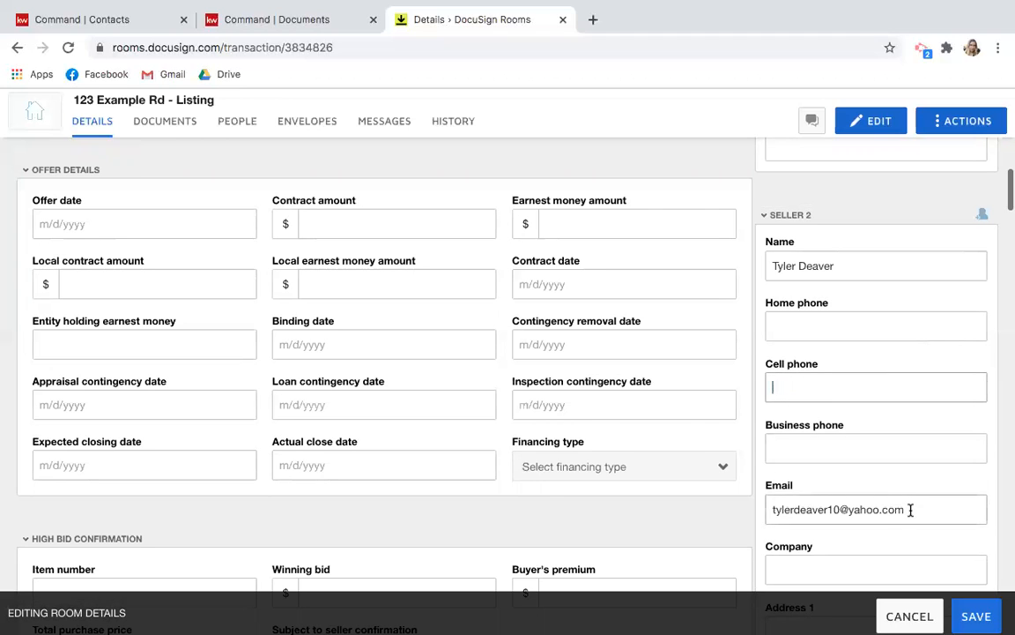
scroll(911, 510, up, 1)
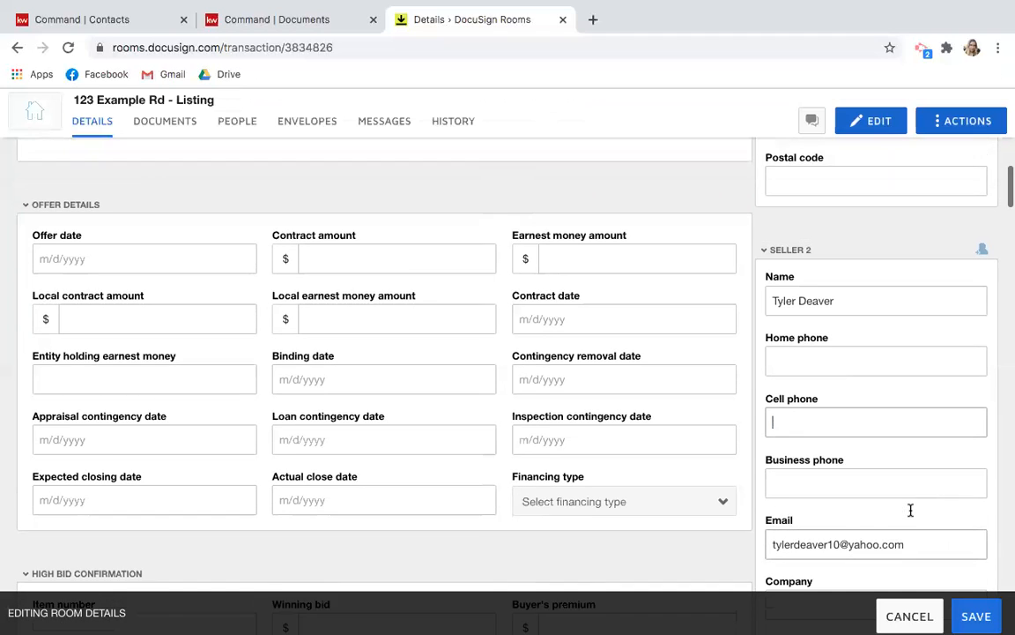
scroll(910, 509, down, 1)
drag(911, 509, 756, 499)
key(BackSpace)
scroll(805, 508, down, 3)
scroll(805, 508, up, 10)
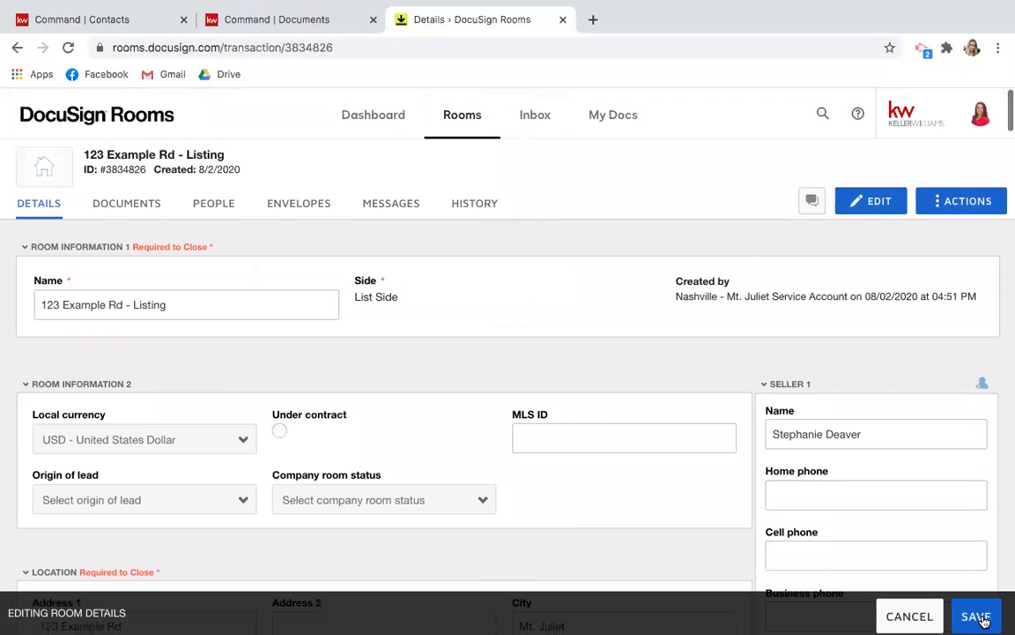
Save the updated room details and go to the room's empty Documents tab.
click(980, 617)
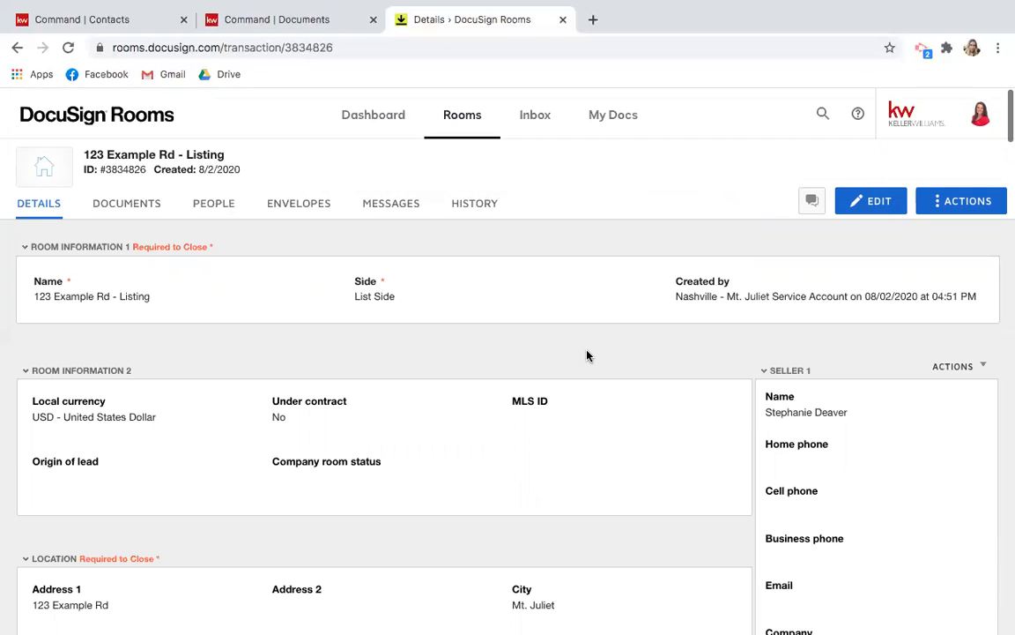
scroll(587, 355, down, 3)
scroll(587, 355, up, 2)
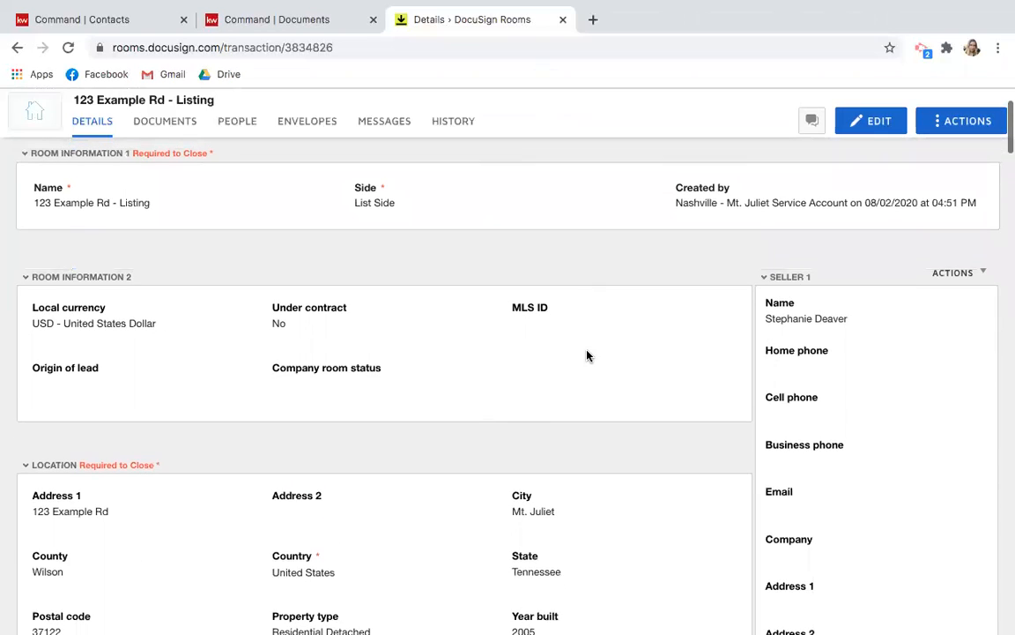
scroll(587, 356, up, 2)
scroll(587, 355, down, 8)
scroll(587, 356, down, 3)
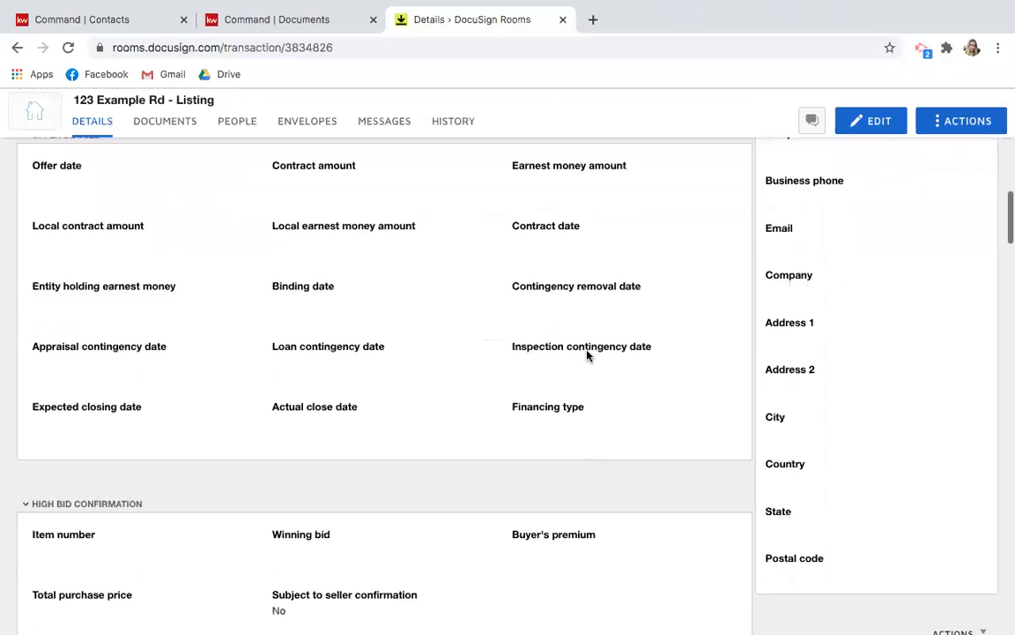
scroll(587, 355, up, 10)
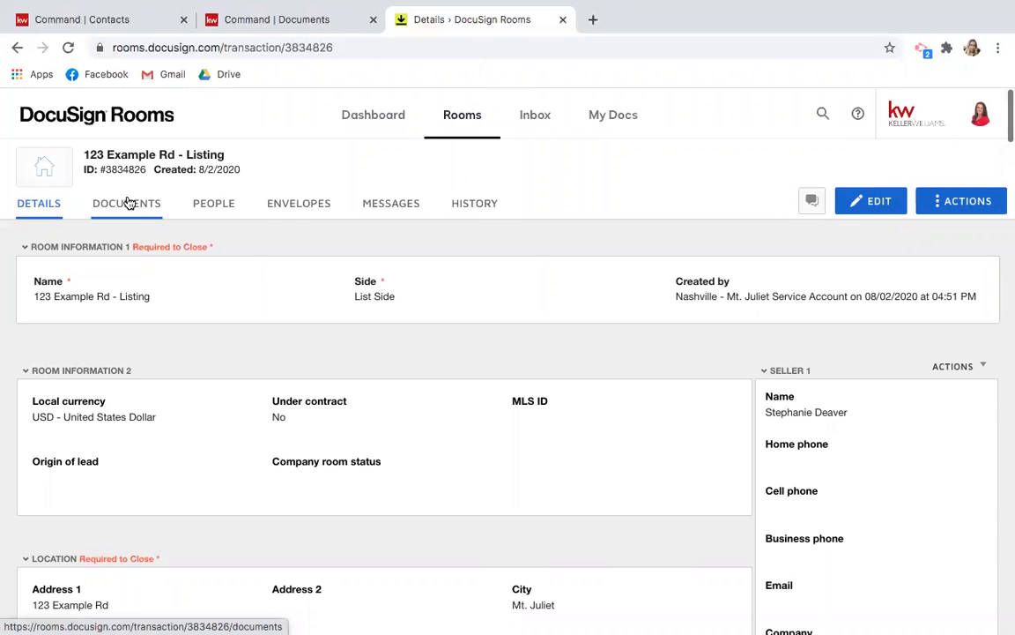
click(127, 203)
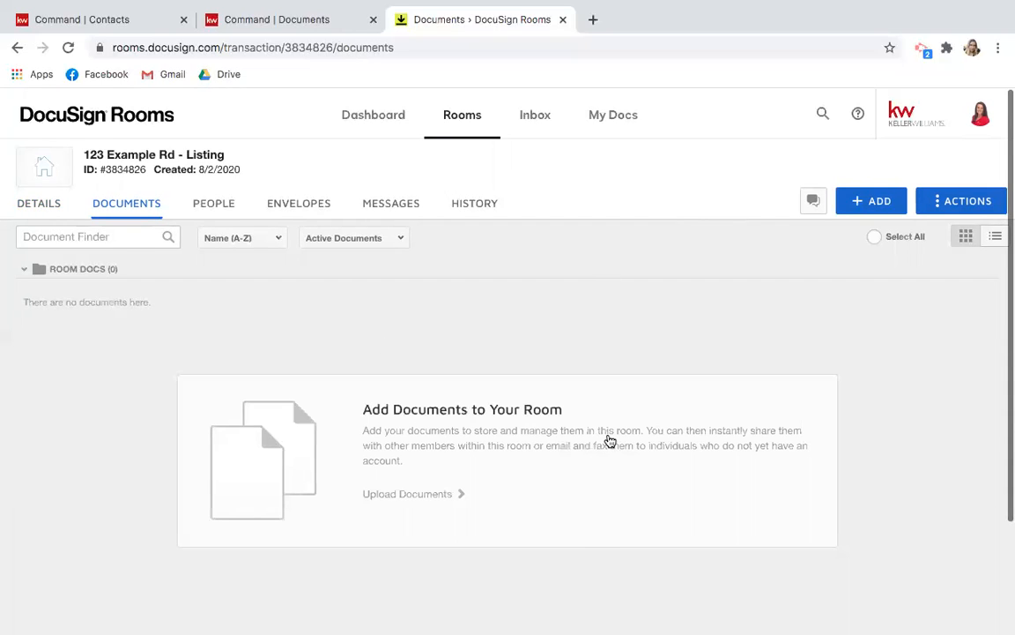
key(ctrl+Up)
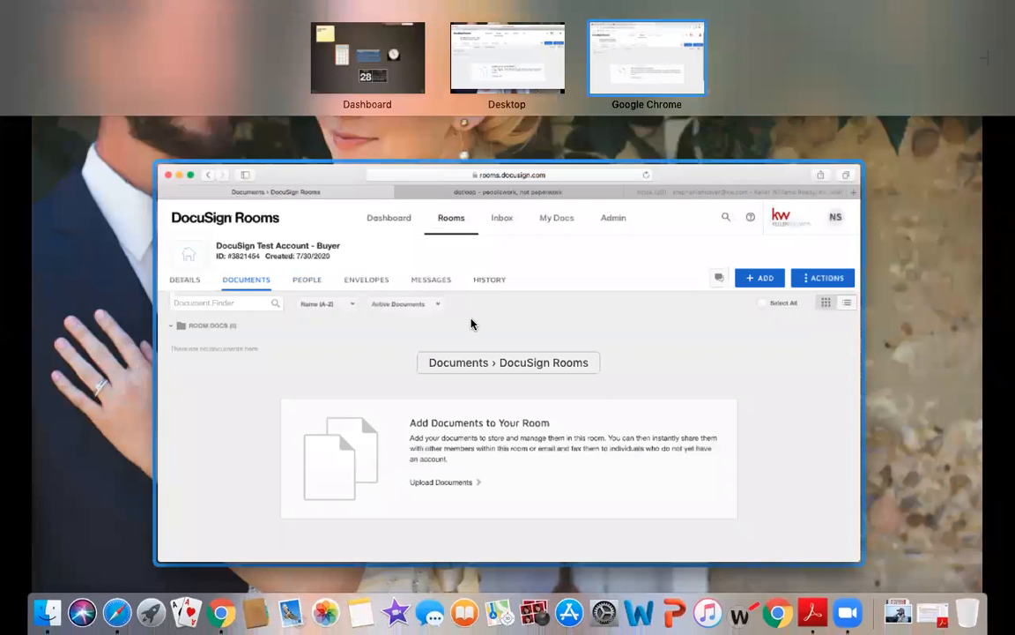
In the Buyer room window, choose ADD > DocuSign Forms to get the forms provider choice.
click(473, 325)
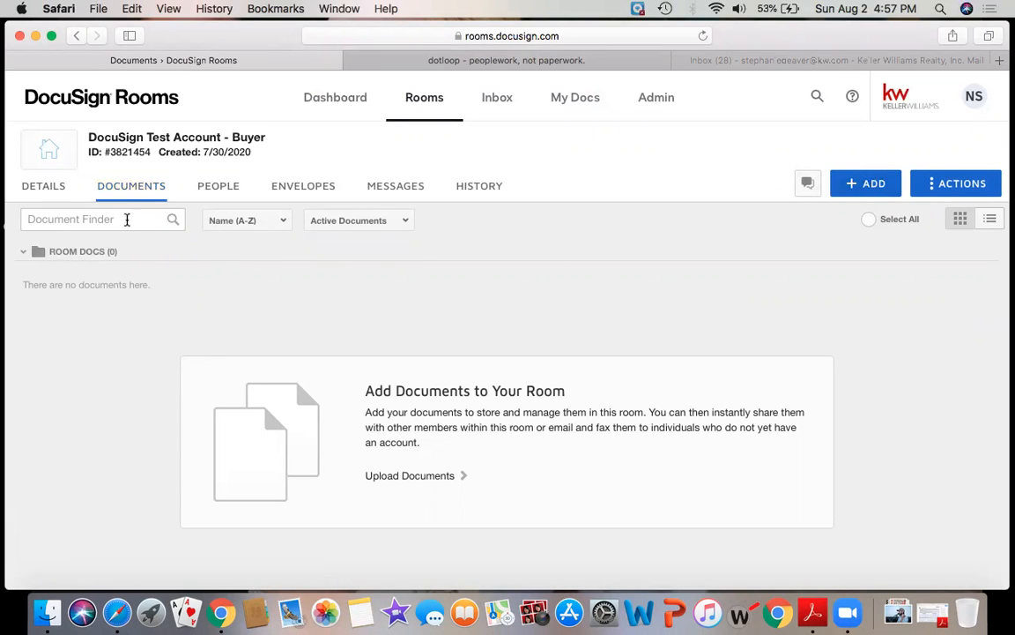
click(872, 183)
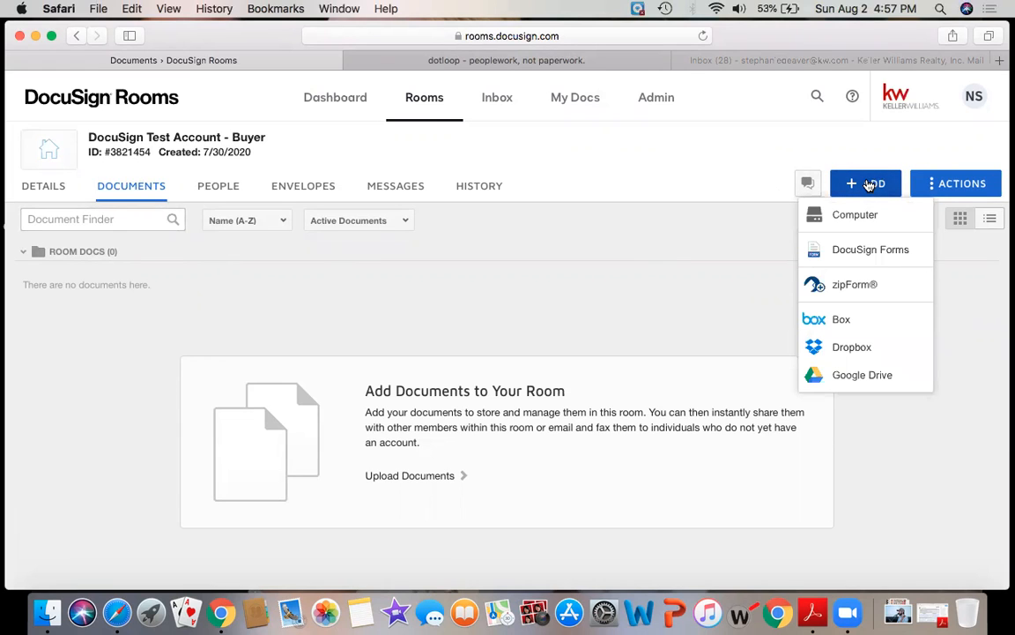
click(851, 256)
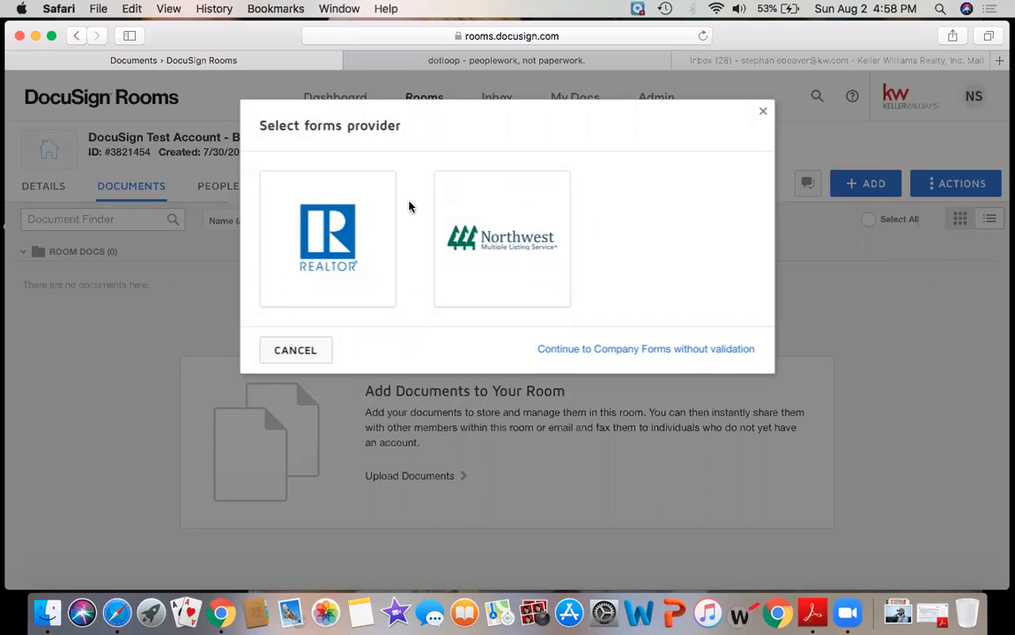
click(763, 112)
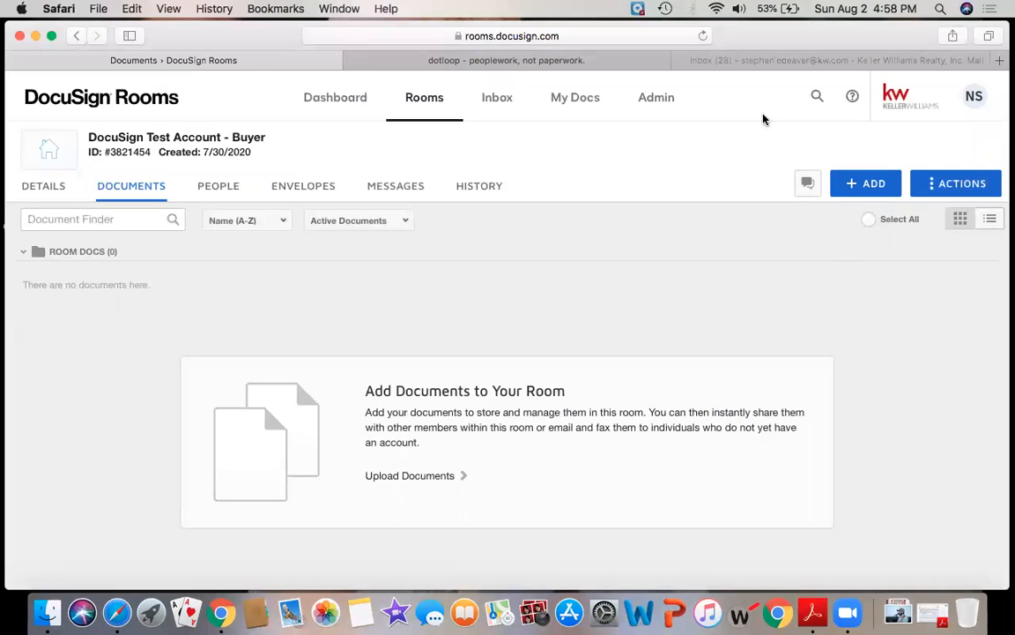
click(864, 184)
click(852, 254)
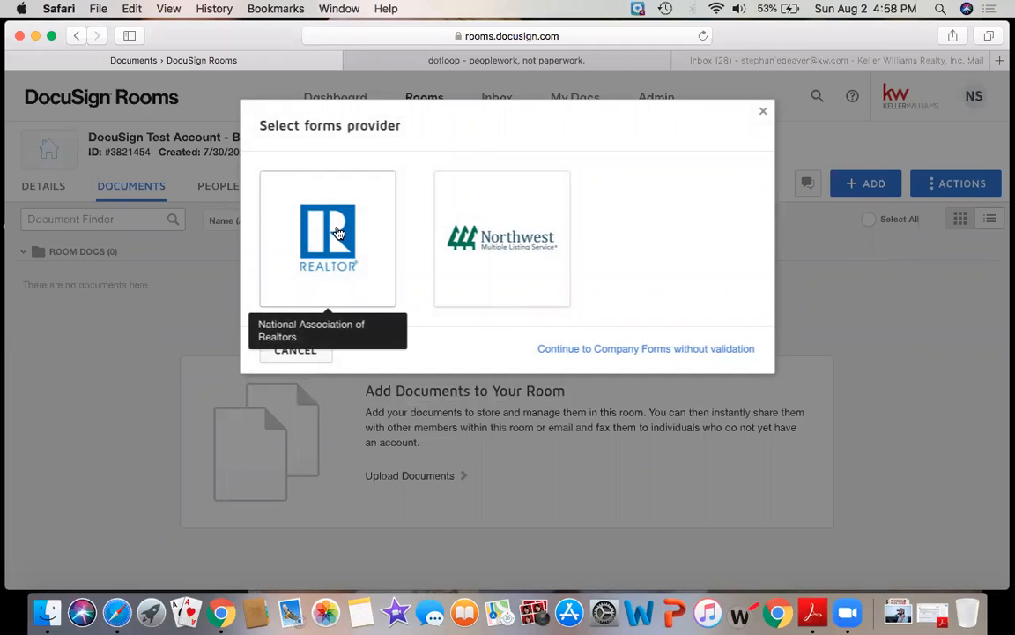
Pick National Association of Realtors, set Tennessee Association of Realtors, then cancel the NRDS validation.
click(338, 232)
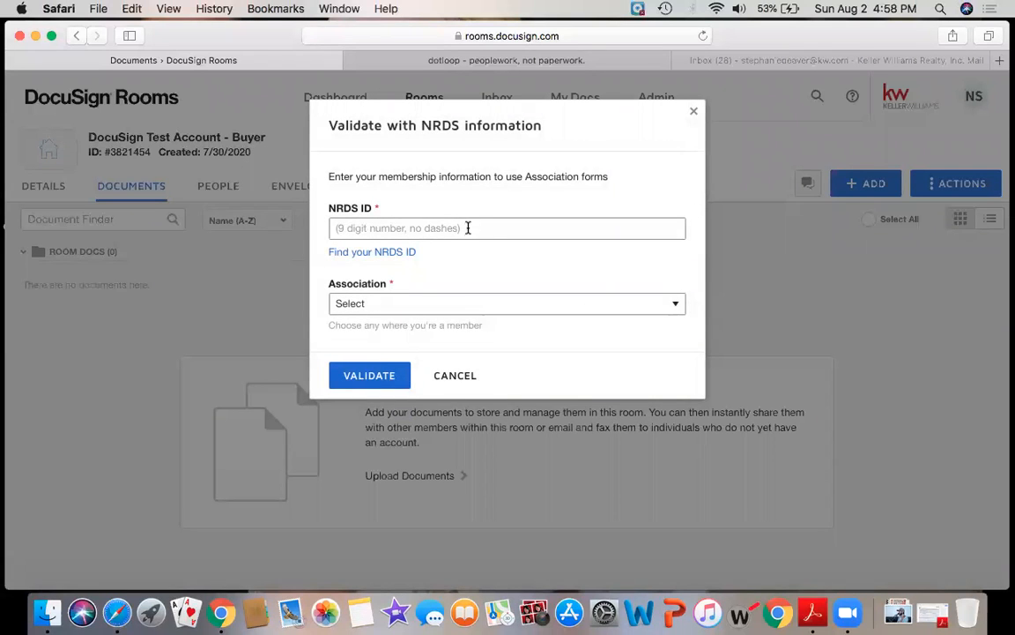
click(457, 305)
scroll(423, 499, down, 10)
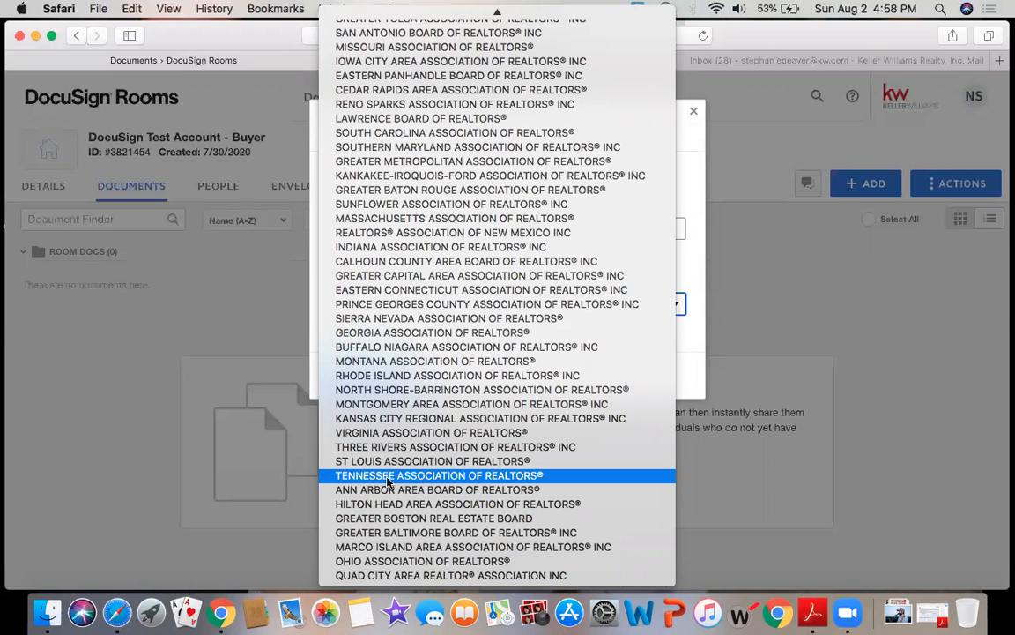
key(Escape)
click(382, 483)
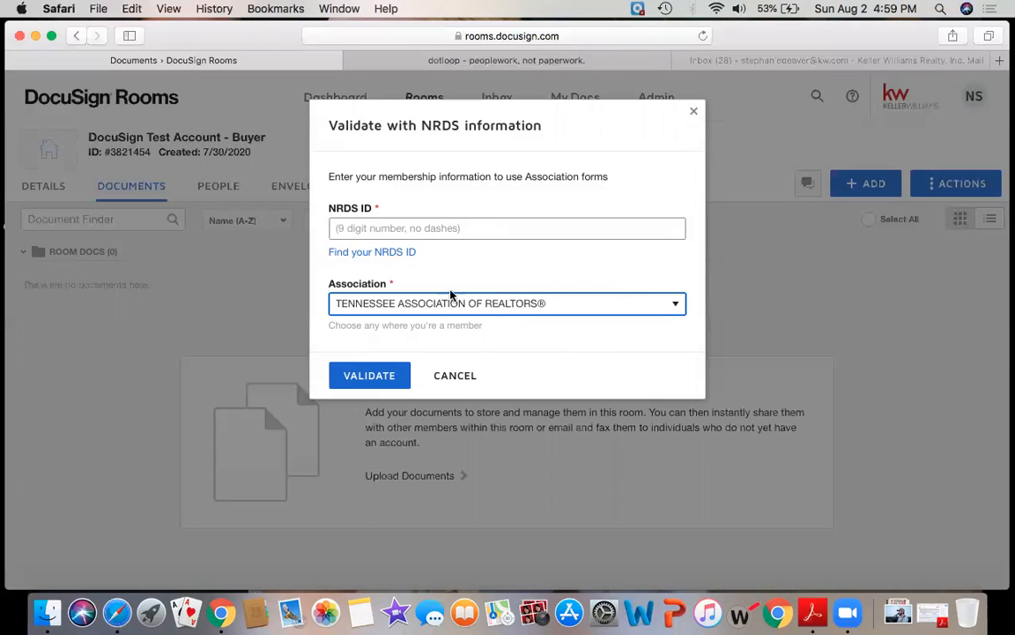
click(455, 375)
Return to the listing room and open Add DocuSign Forms with the Select Library list.
key(ctrl+Up)
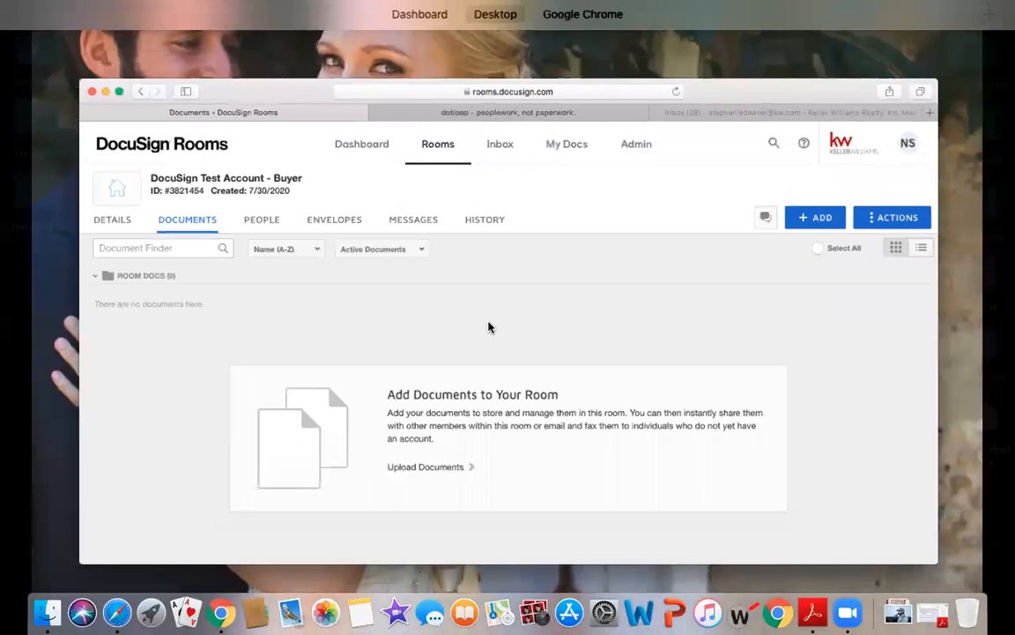
mouse_move(572, 7)
click(551, 59)
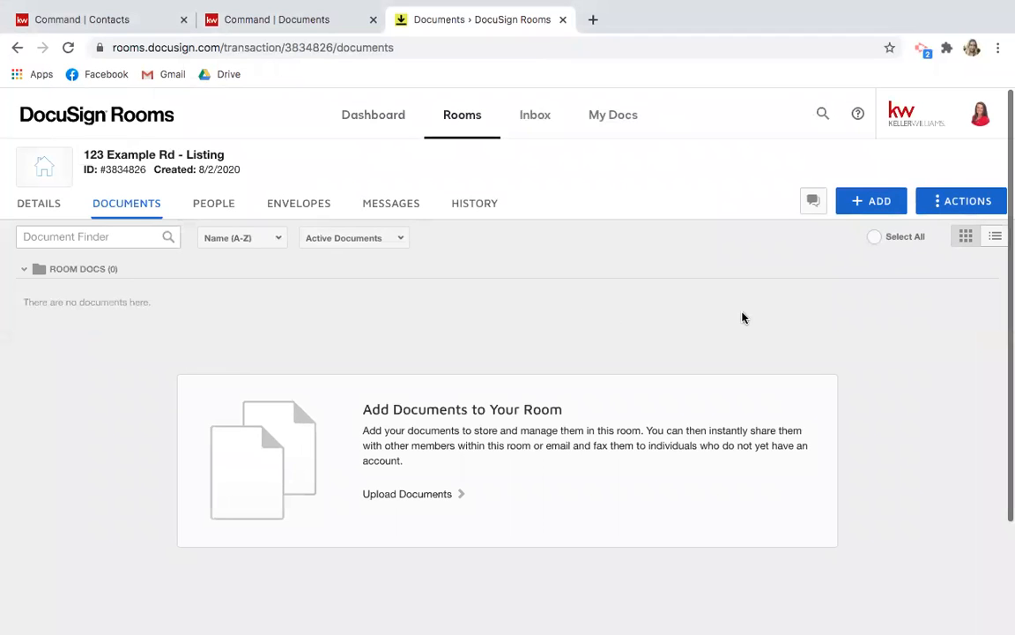
click(872, 202)
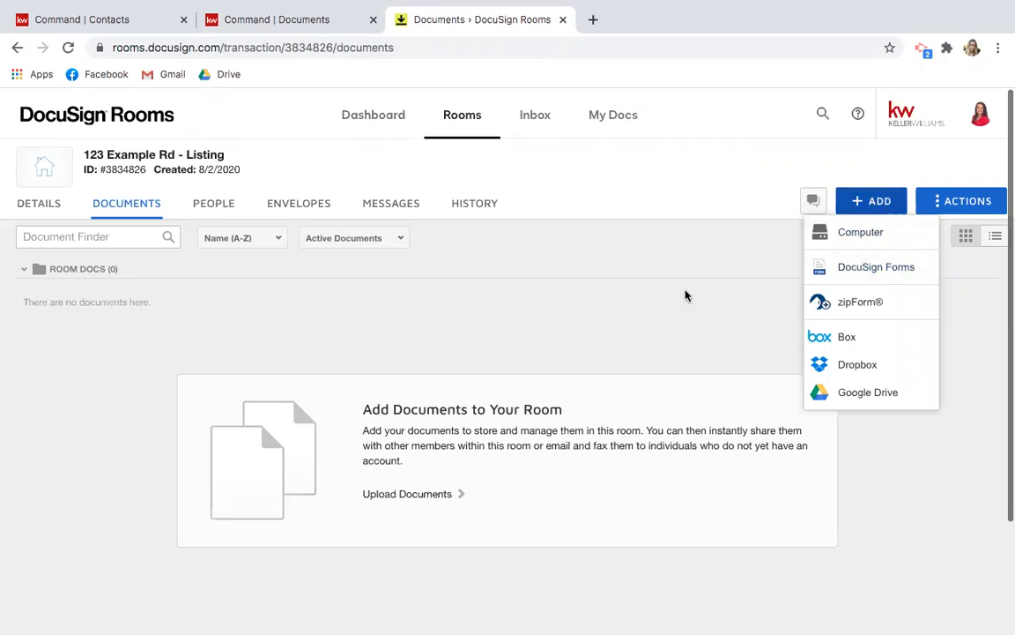
click(871, 270)
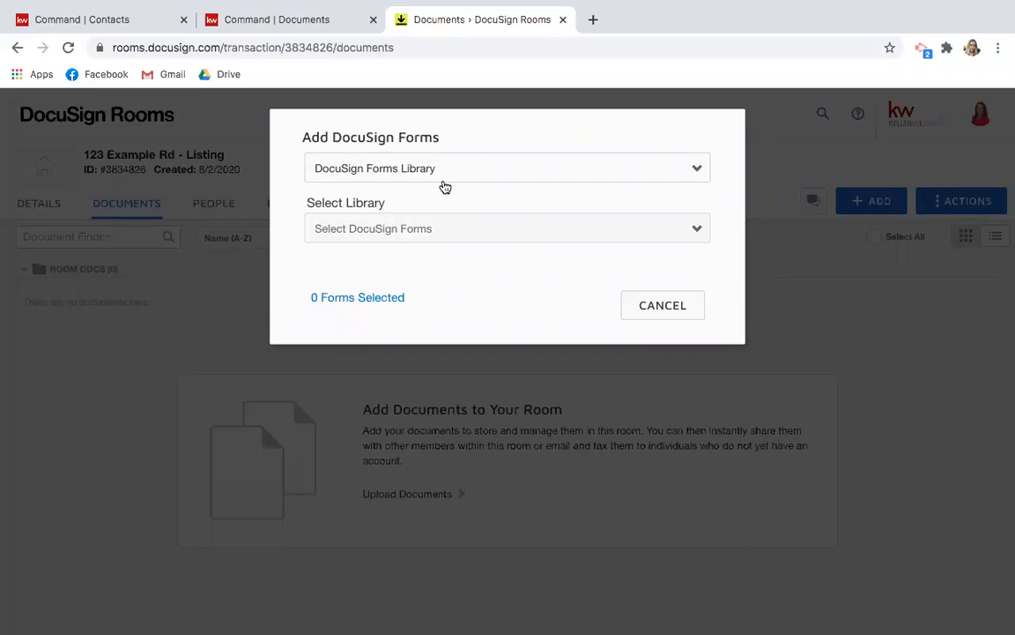
click(439, 231)
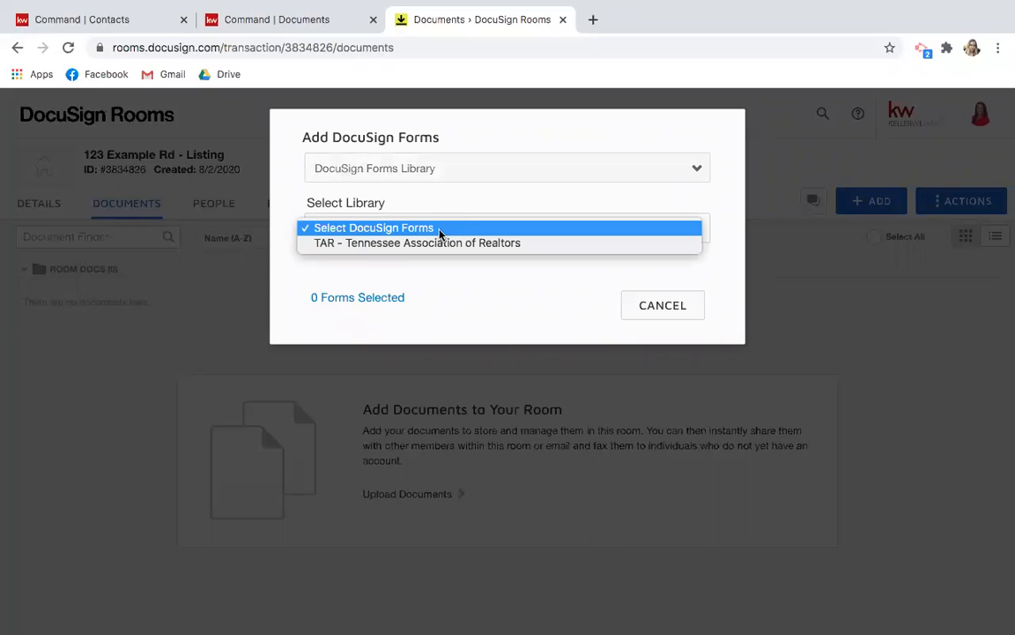
Load the TAR - Tennessee Association of Realtors library and search its forms for 'wire'.
click(397, 245)
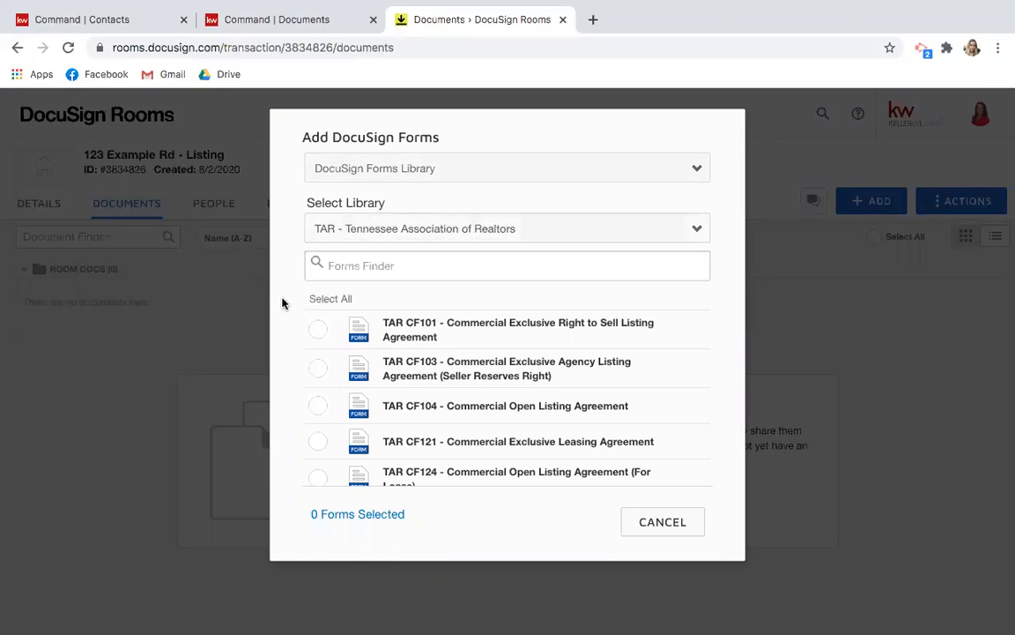
scroll(458, 358, down, 5)
scroll(458, 360, down, 12)
scroll(458, 364, down, 8)
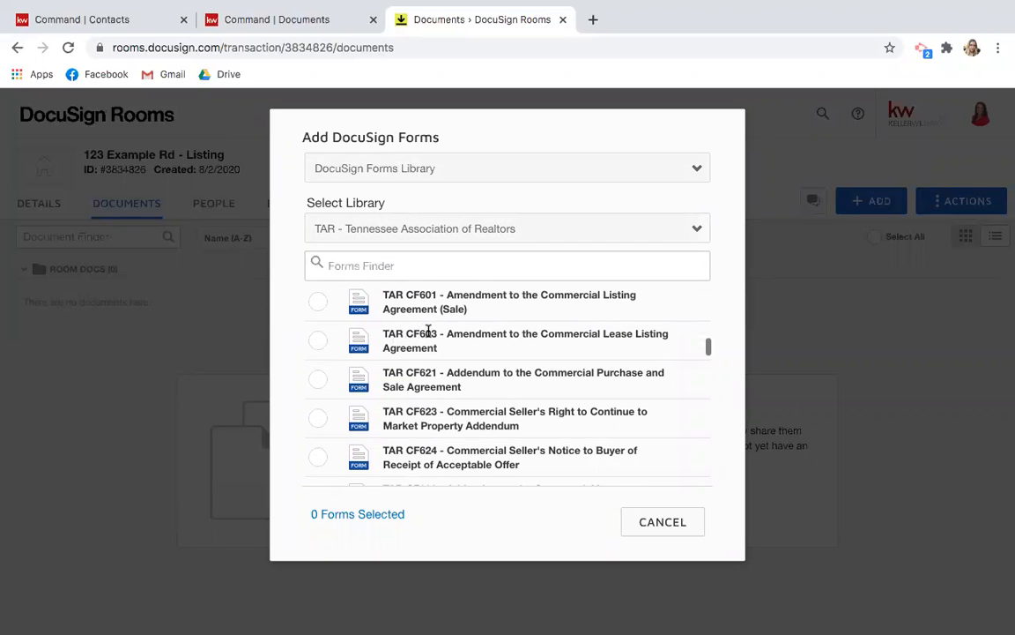
scroll(413, 437, down, 15)
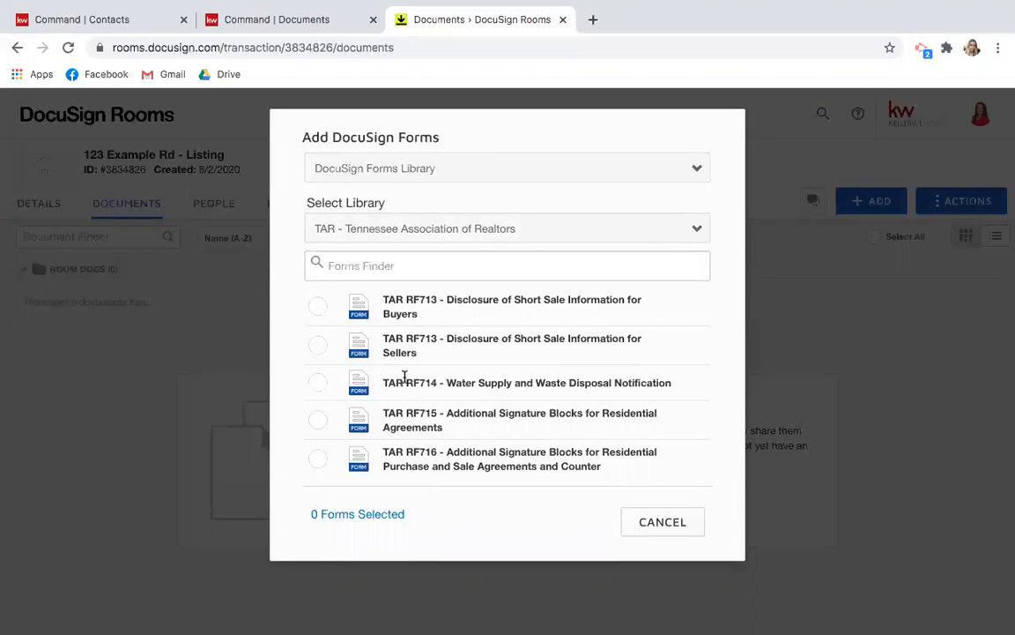
scroll(435, 362, up, 10)
scroll(436, 362, up, 10)
click(360, 267)
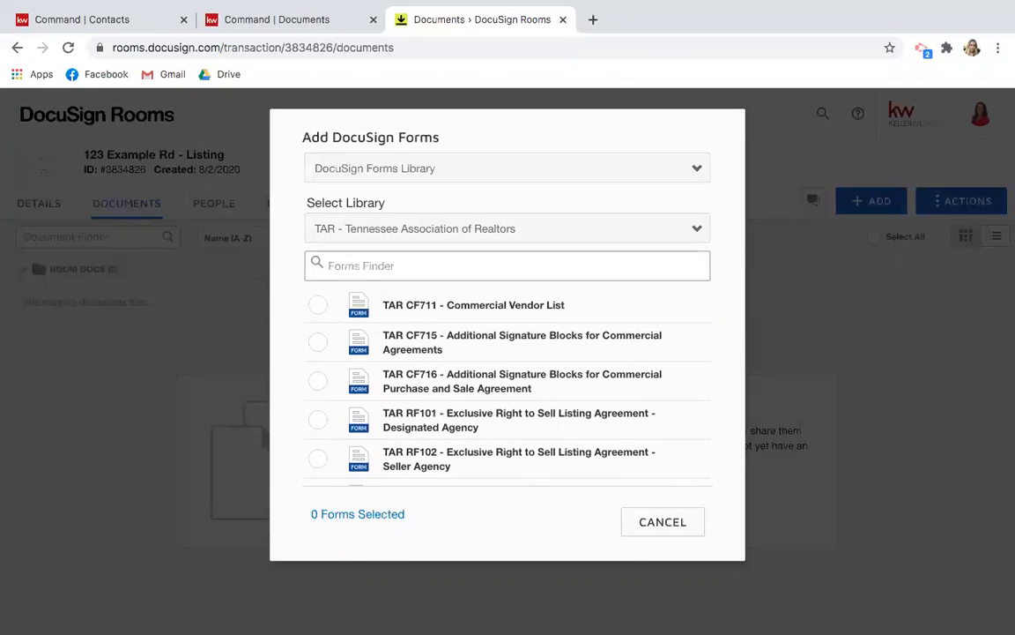
text(wire)
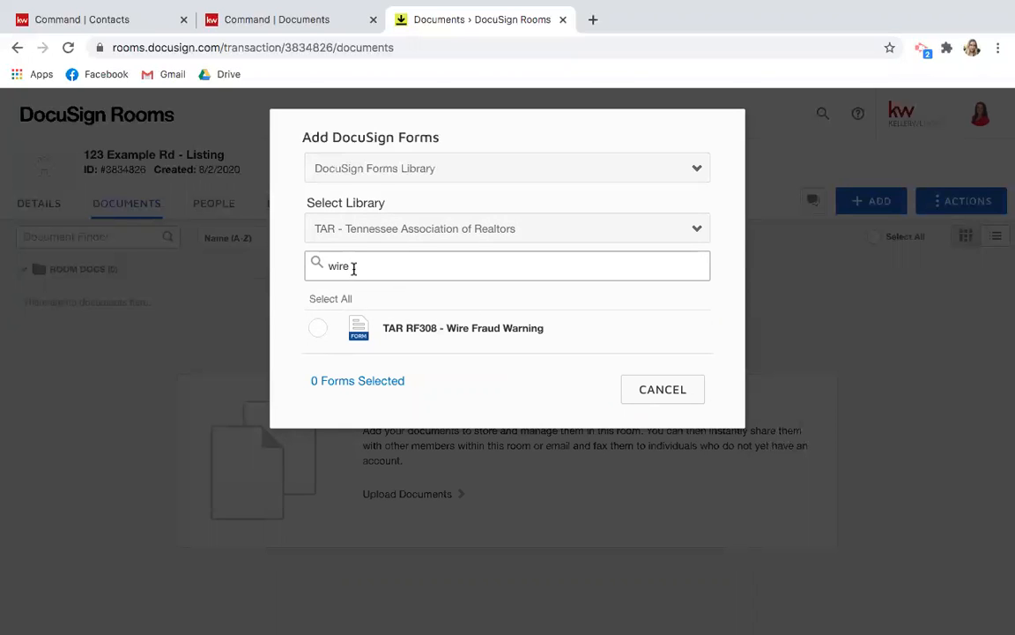
Search 'listing agreement' and check the TAR RF101 Exclusive Right to Sell listing agreement.
key(BackSpace)
key(BackSpace)
key(BackSpace)
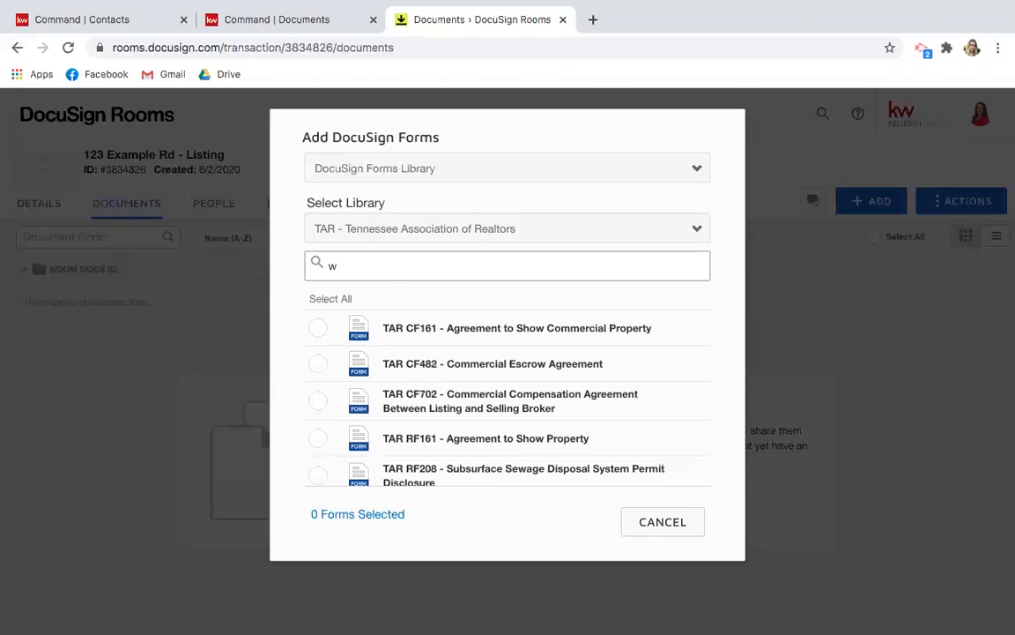
key(BackSpace)
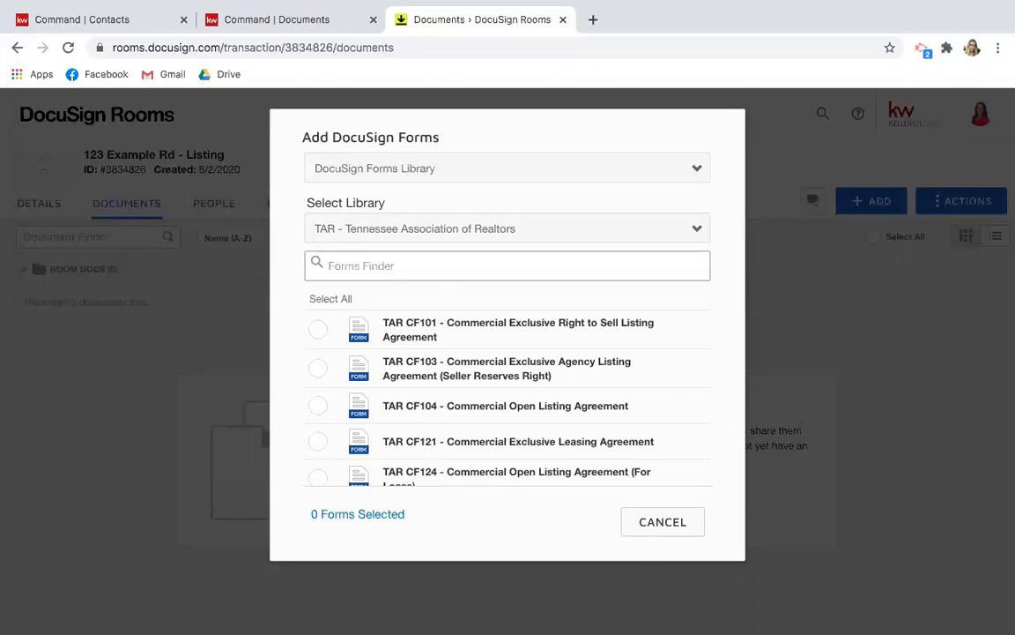
text(listing ap)
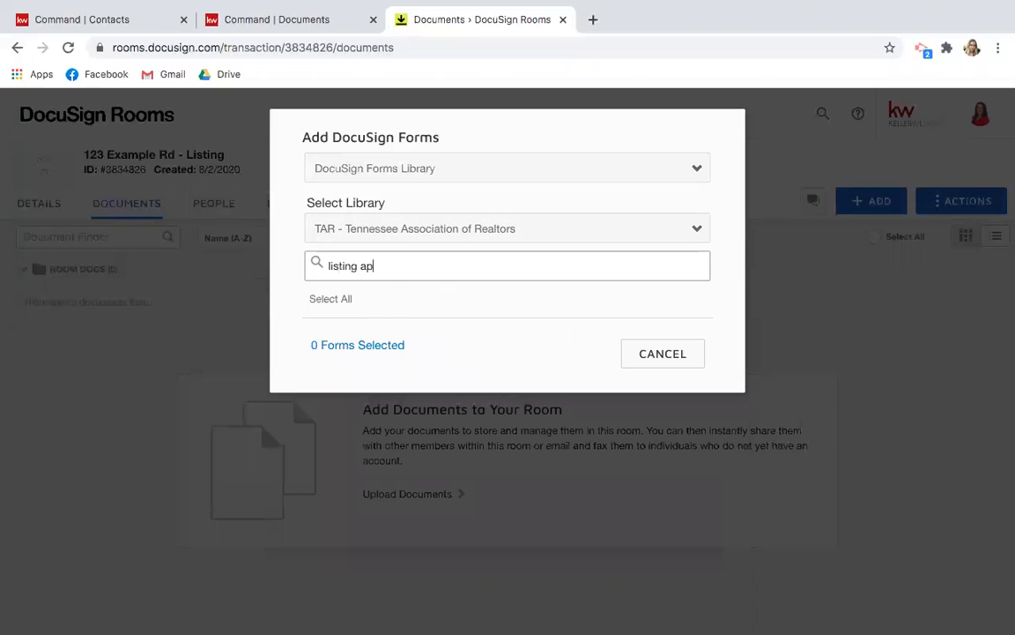
key(BackSpace)
text(greement)
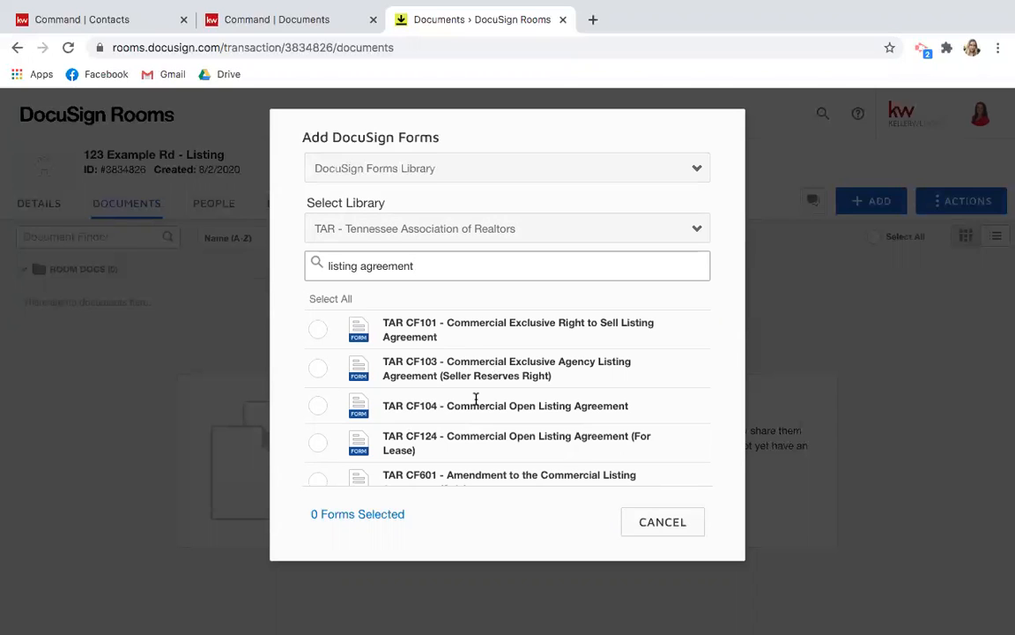
scroll(476, 451, down, 5)
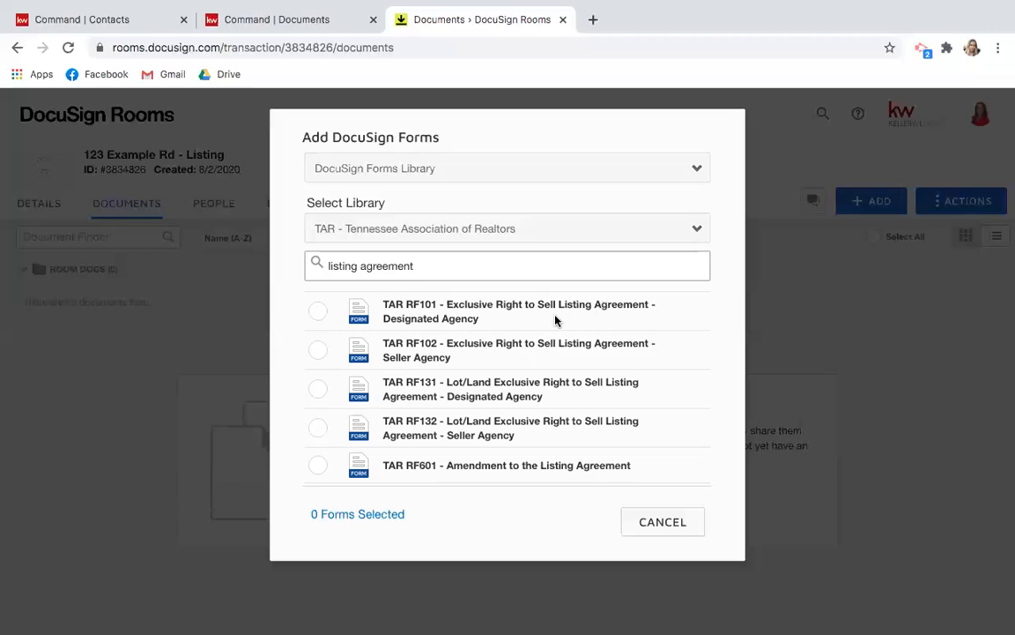
triple_click(459, 265)
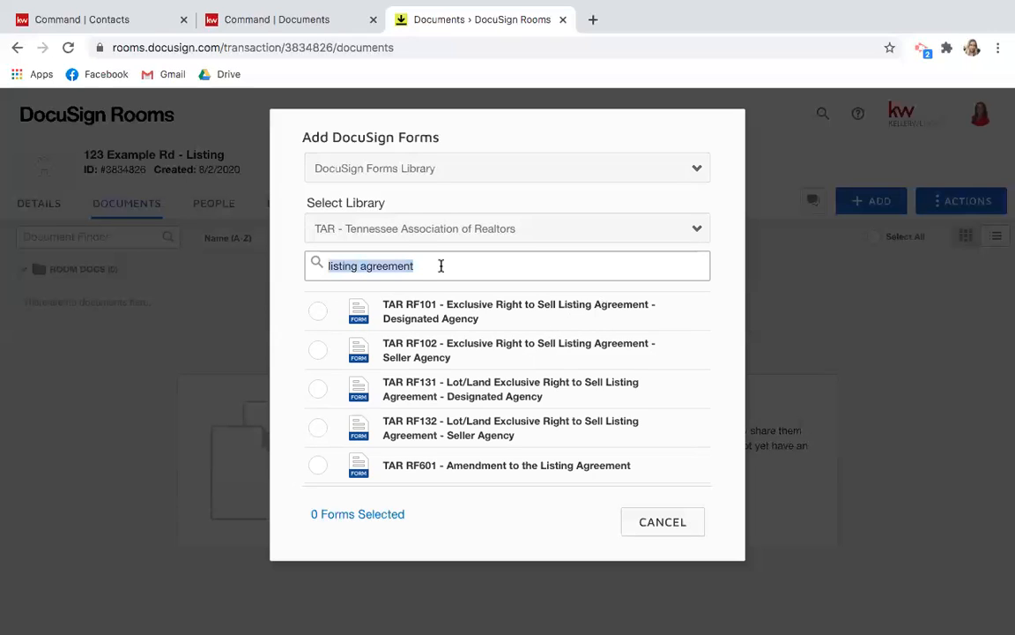
click(318, 311)
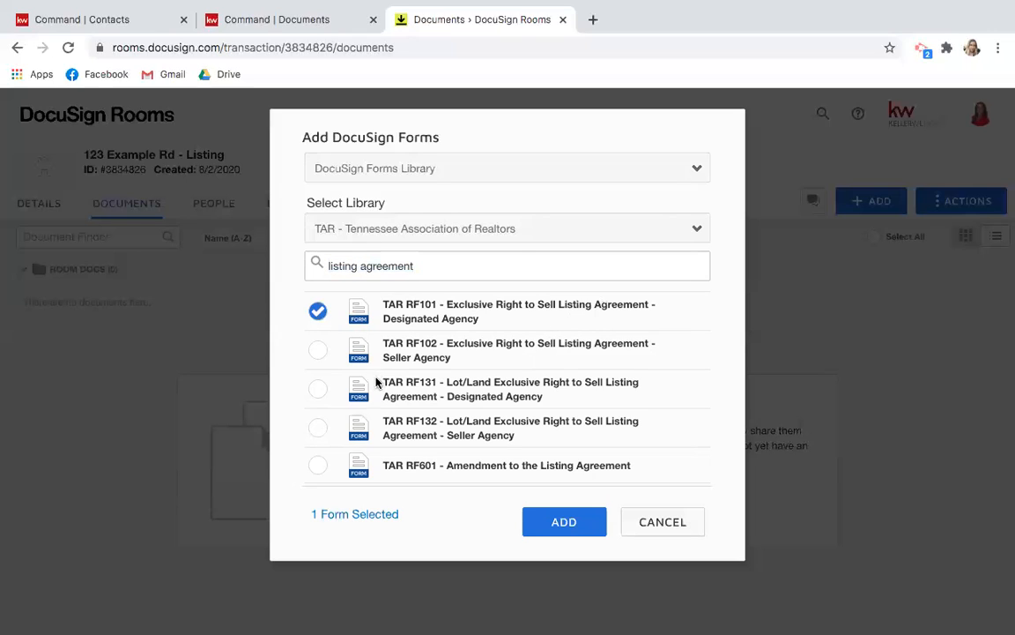
Search 'wire', check TAR RF308 - Wire Fraud Warning, then clear the search box.
triple_click(417, 265)
text(wil)
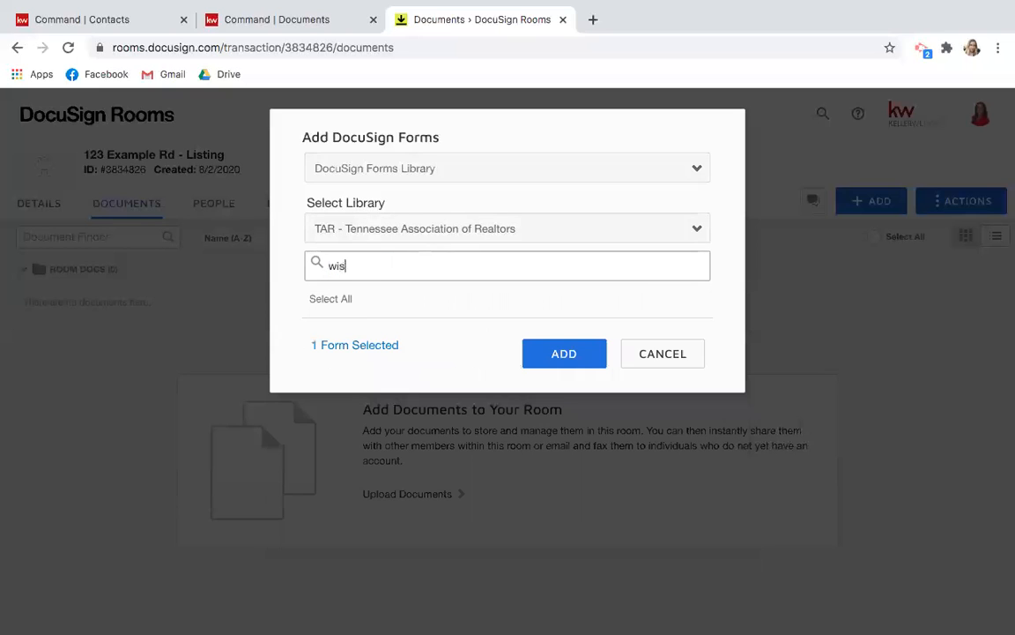
text(rere)
click(316, 332)
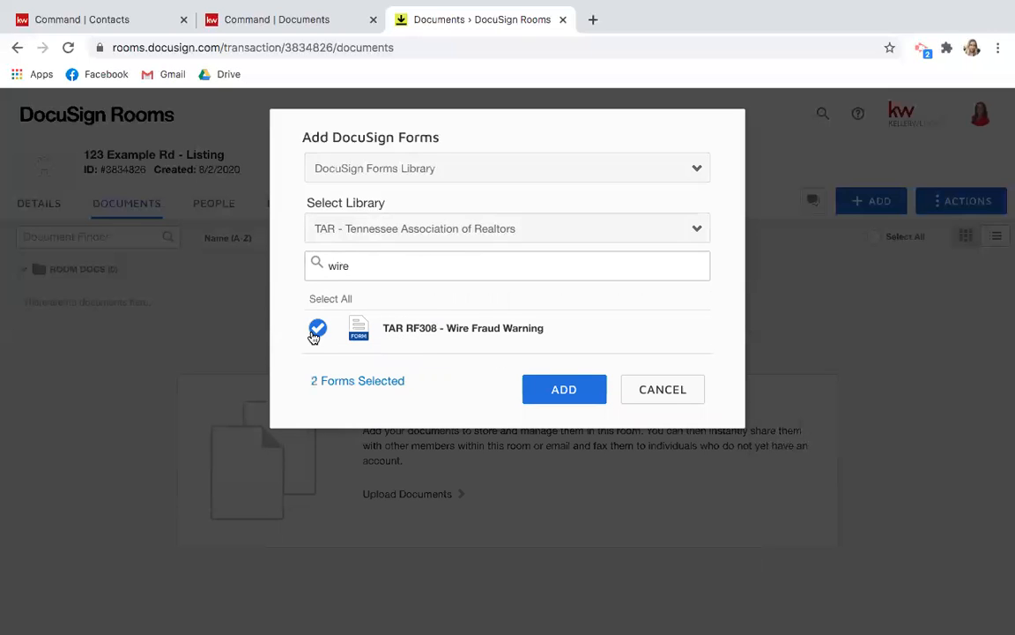
click(371, 273)
double_click(371, 273)
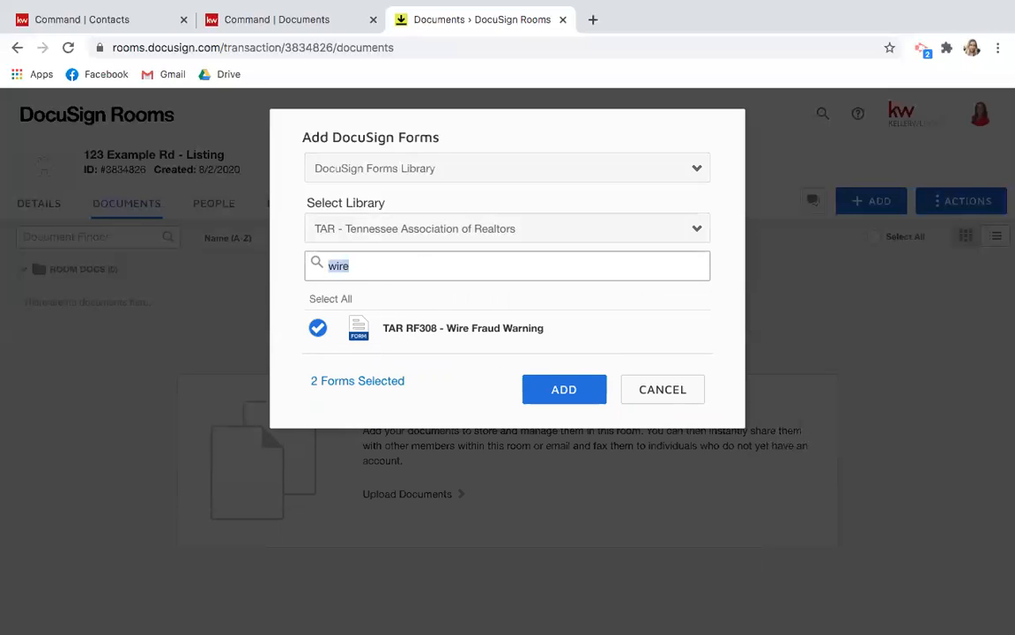
key(BackSpace)
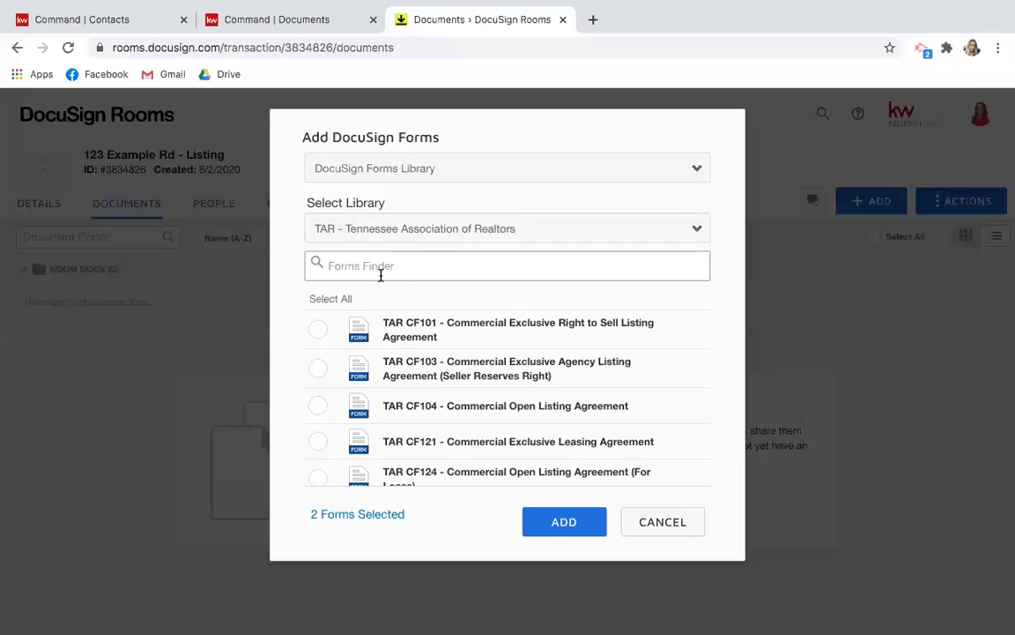
click(482, 170)
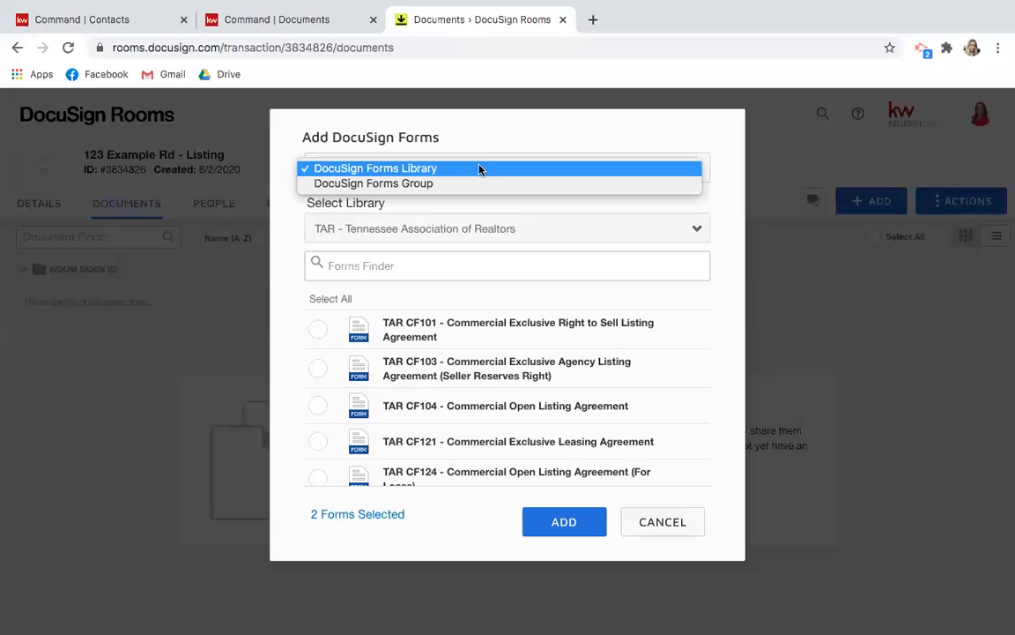
From the Listing Documents form group, select all 11 forms and add them to the room.
click(386, 187)
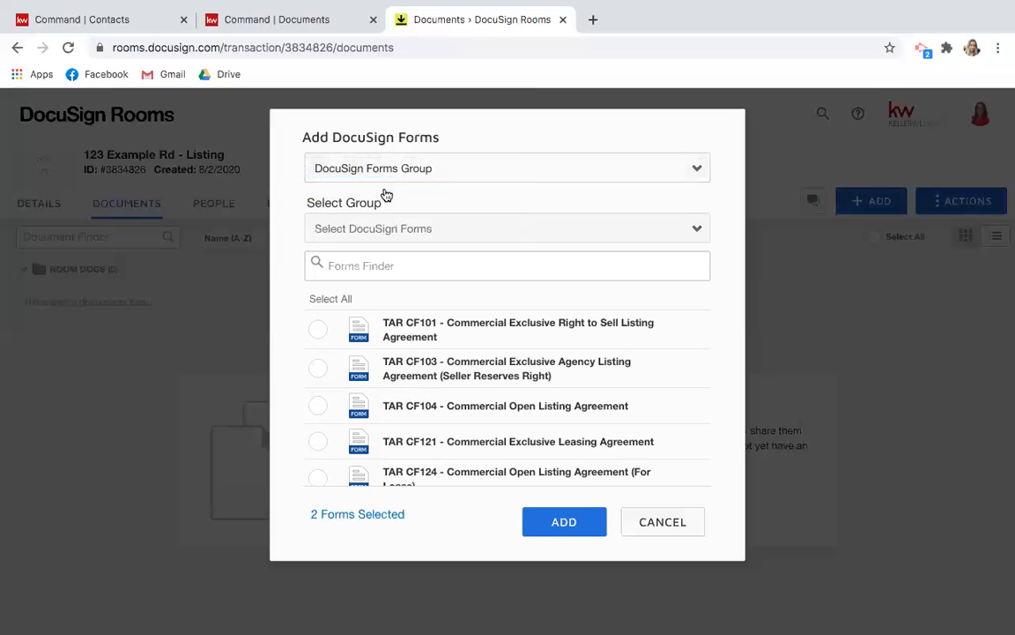
click(694, 230)
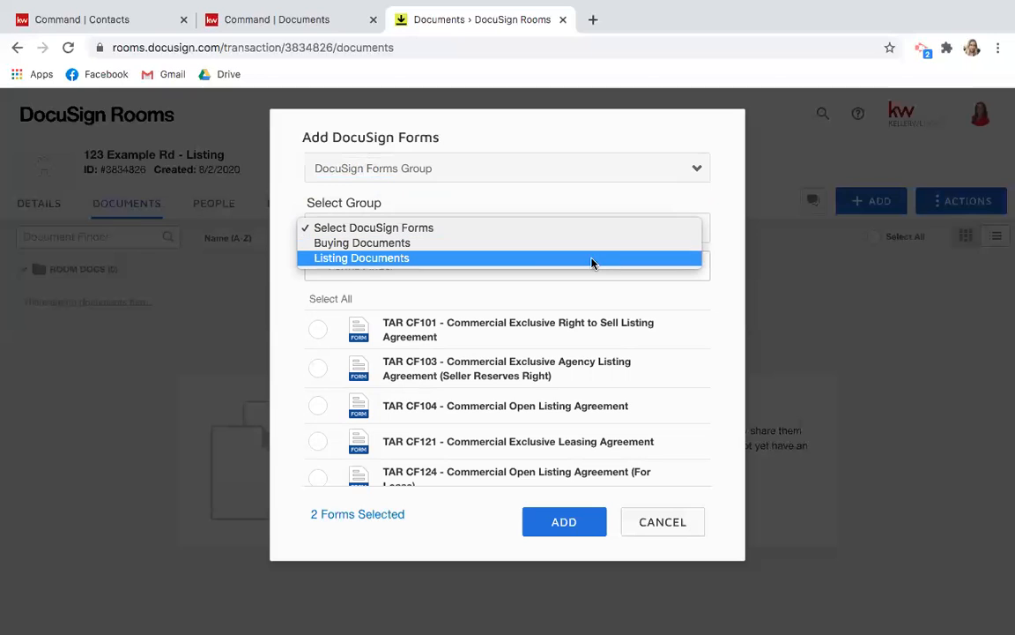
click(370, 258)
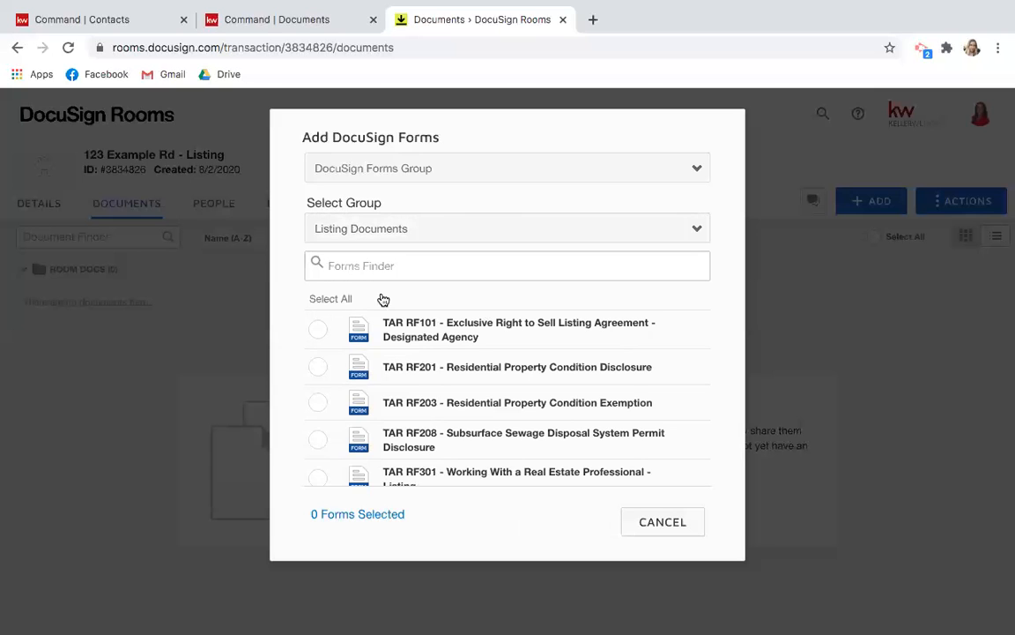
scroll(453, 353, down, 3)
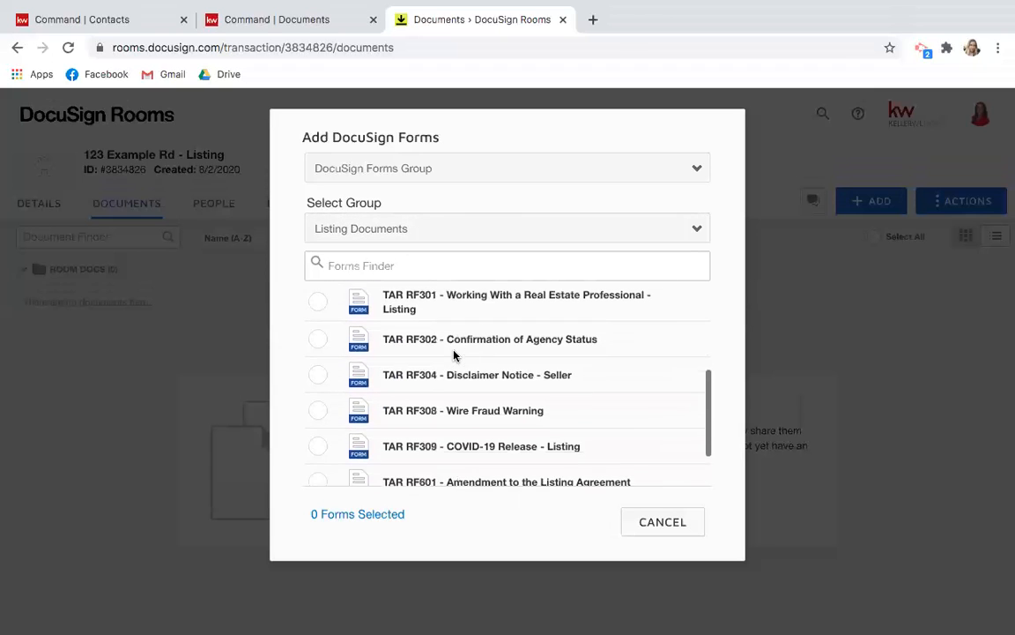
scroll(454, 354, down, 1)
scroll(454, 353, up, 4)
scroll(454, 351, down, 3)
scroll(454, 351, down, 1)
scroll(453, 351, up, 4)
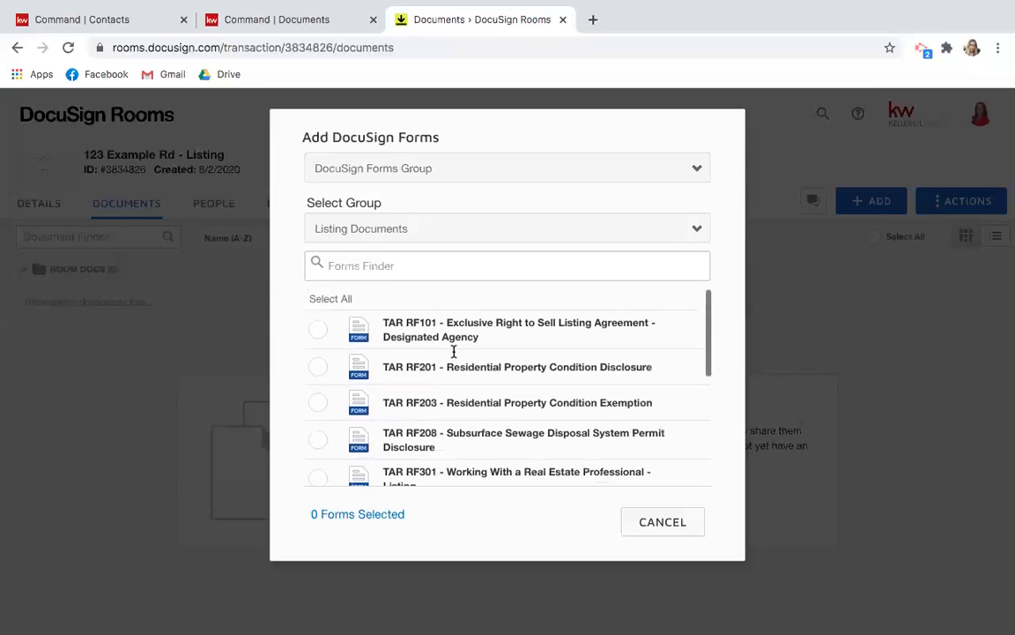
click(331, 300)
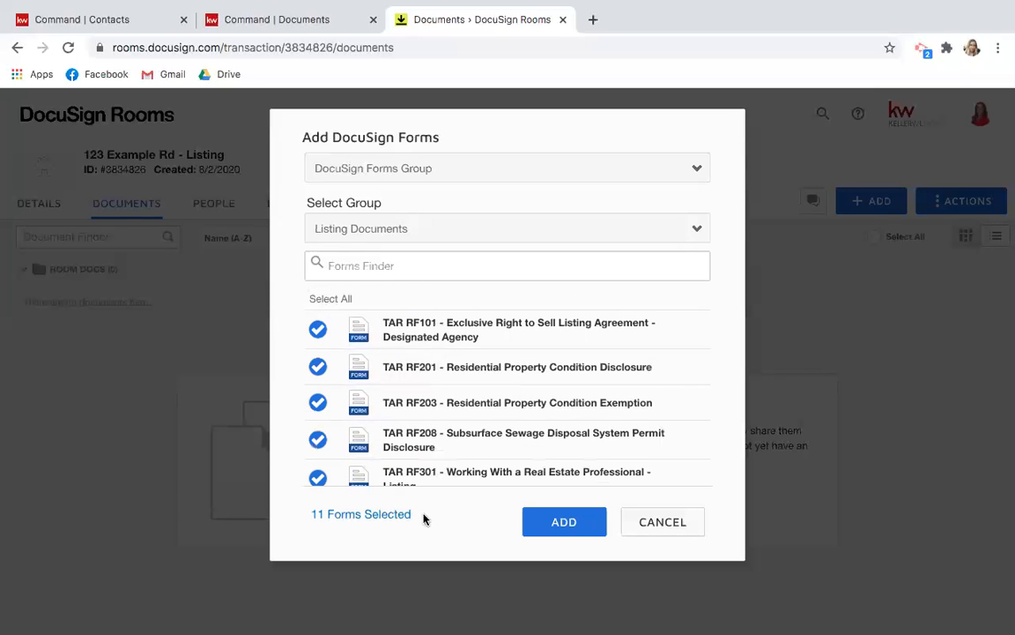
click(559, 523)
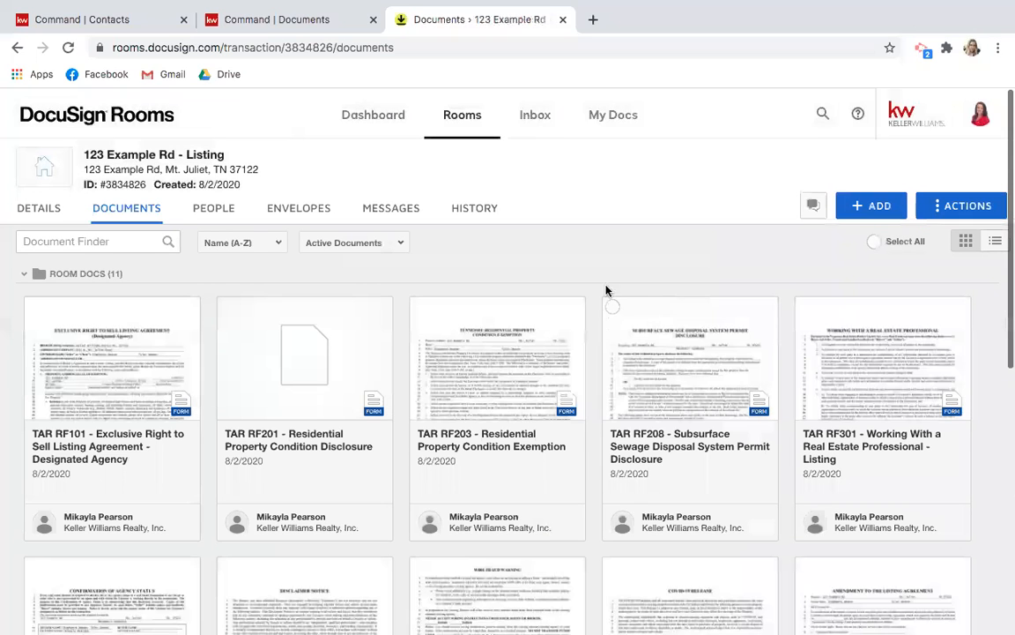
click(870, 207)
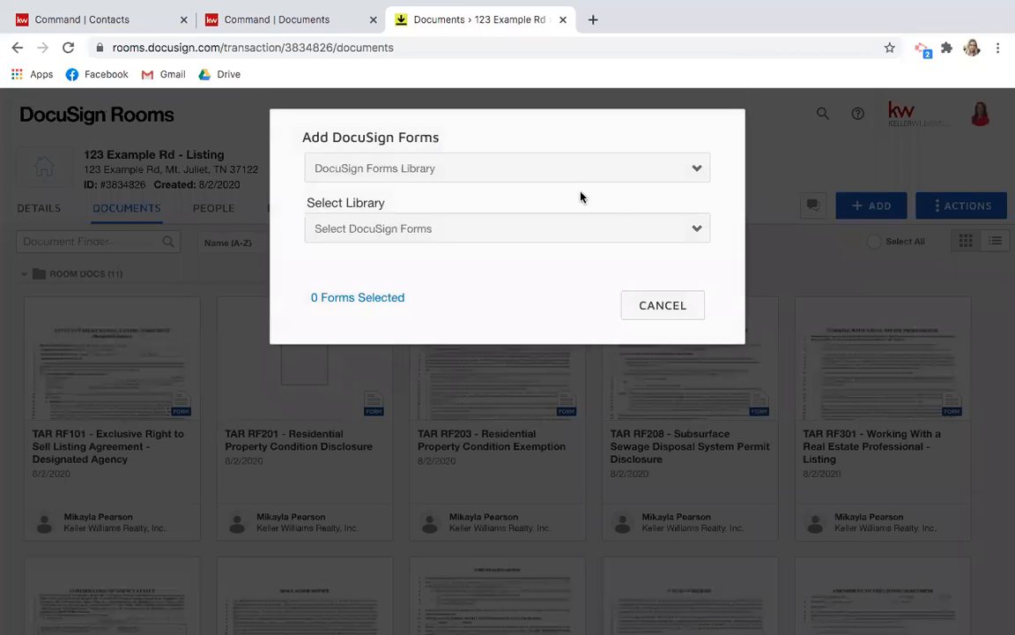
click(573, 171)
click(557, 184)
click(557, 229)
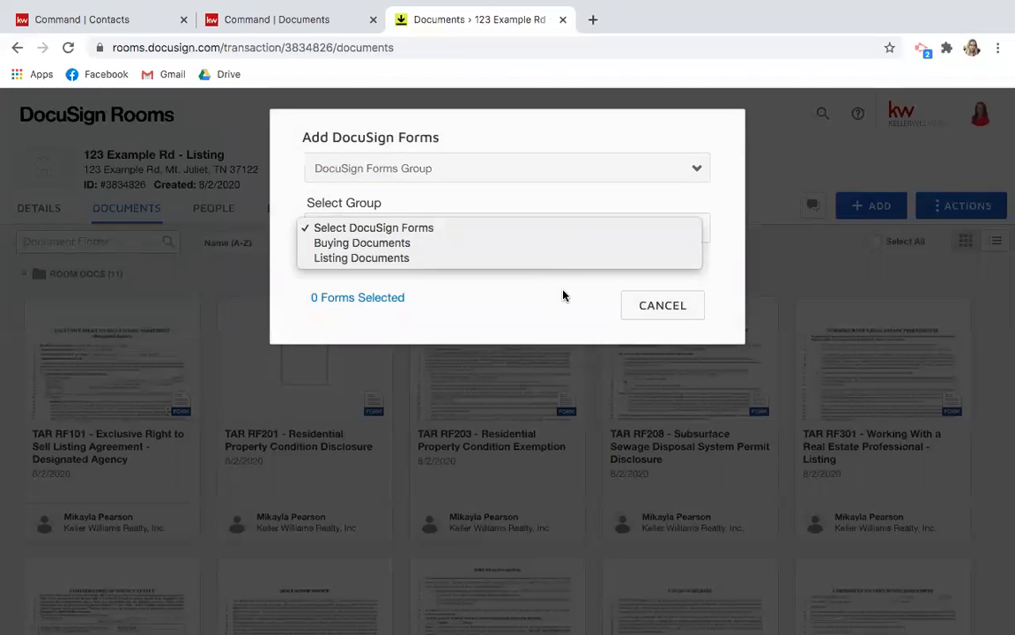
click(656, 308)
click(661, 306)
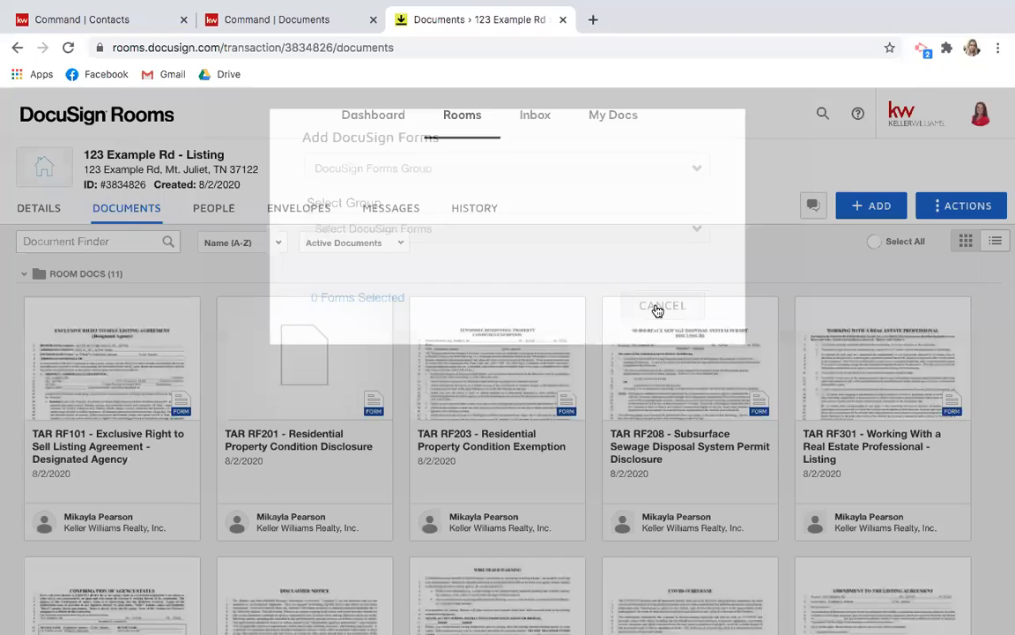
scroll(560, 309, down, 2)
scroll(560, 309, down, 5)
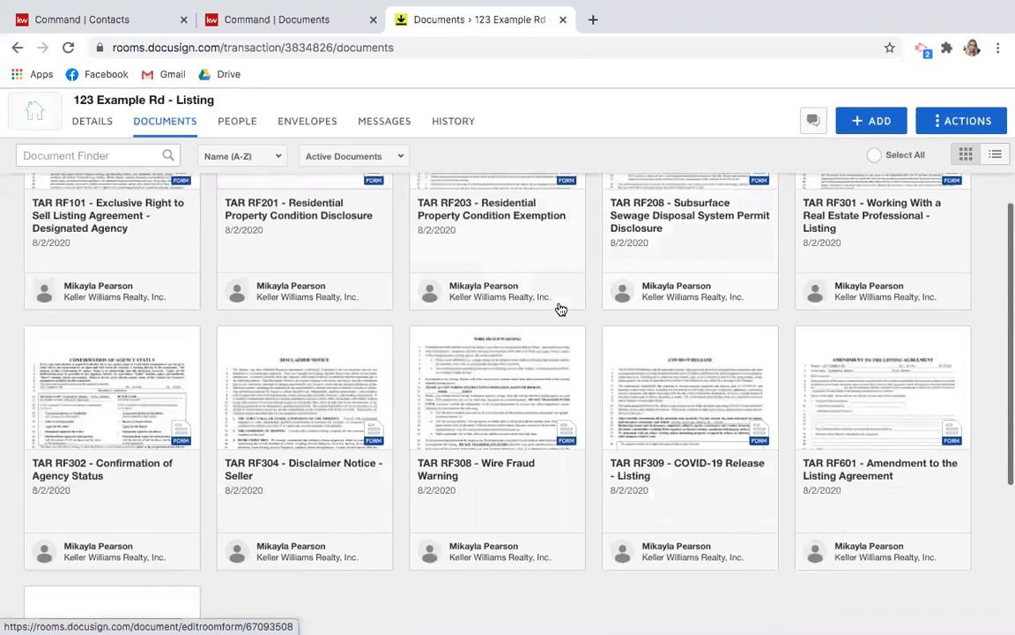
scroll(559, 308, up, 6)
scroll(559, 309, up, 1)
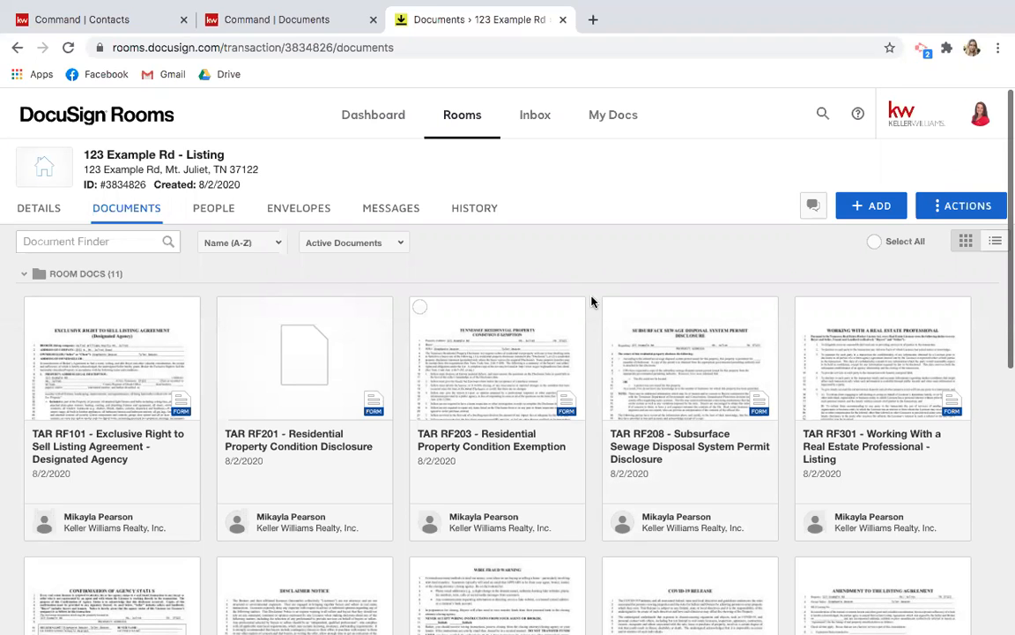
scroll(592, 302, down, 3)
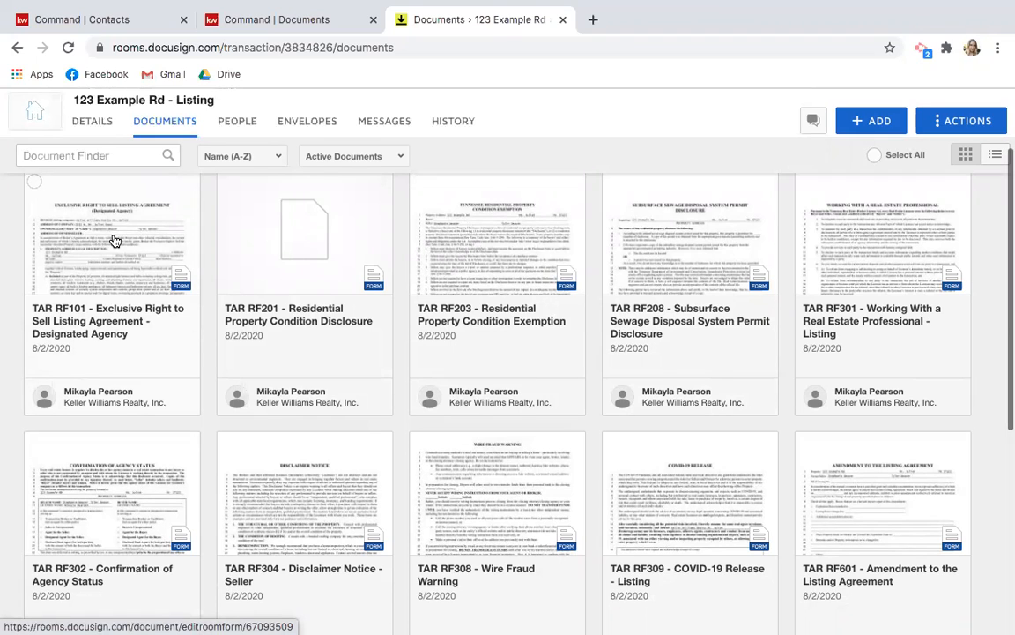
Open the TAR RF101 listing agreement and review its prefilled broker, seller and property details.
click(113, 239)
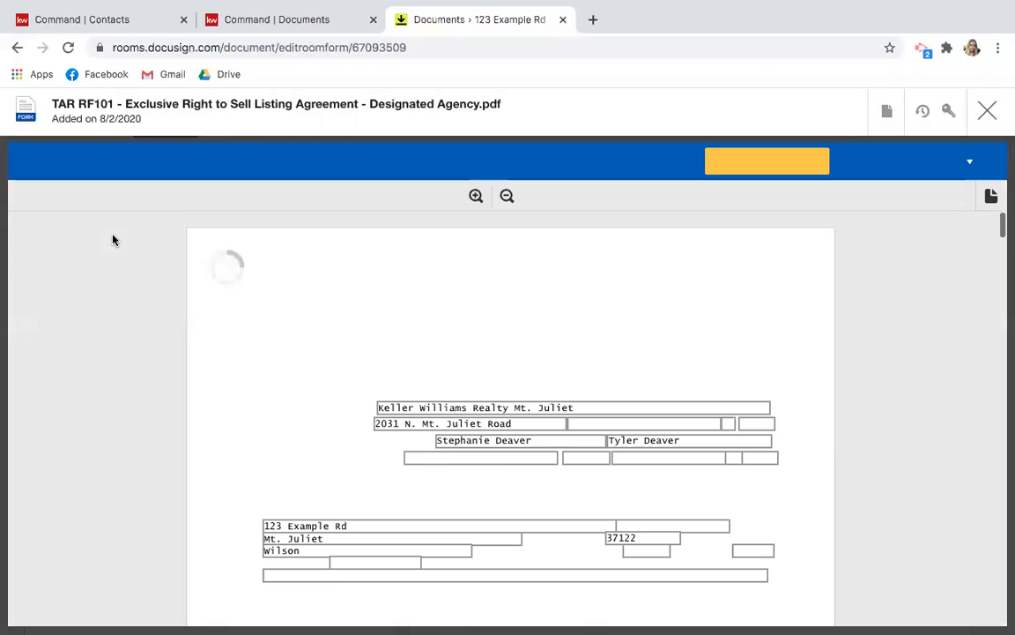
scroll(190, 309, down, 3)
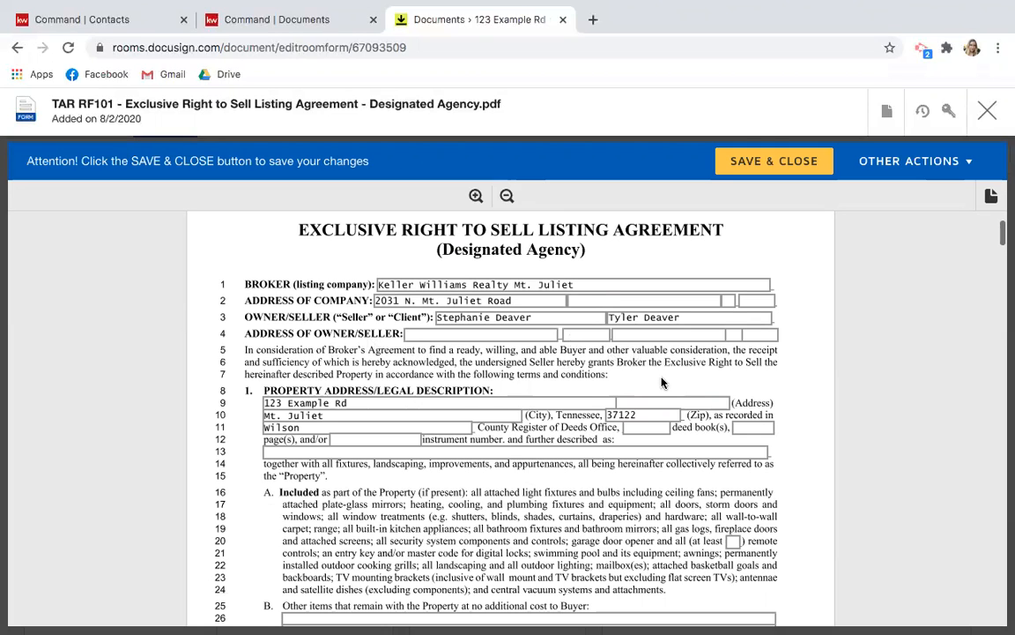
scroll(123, 361, down, 1)
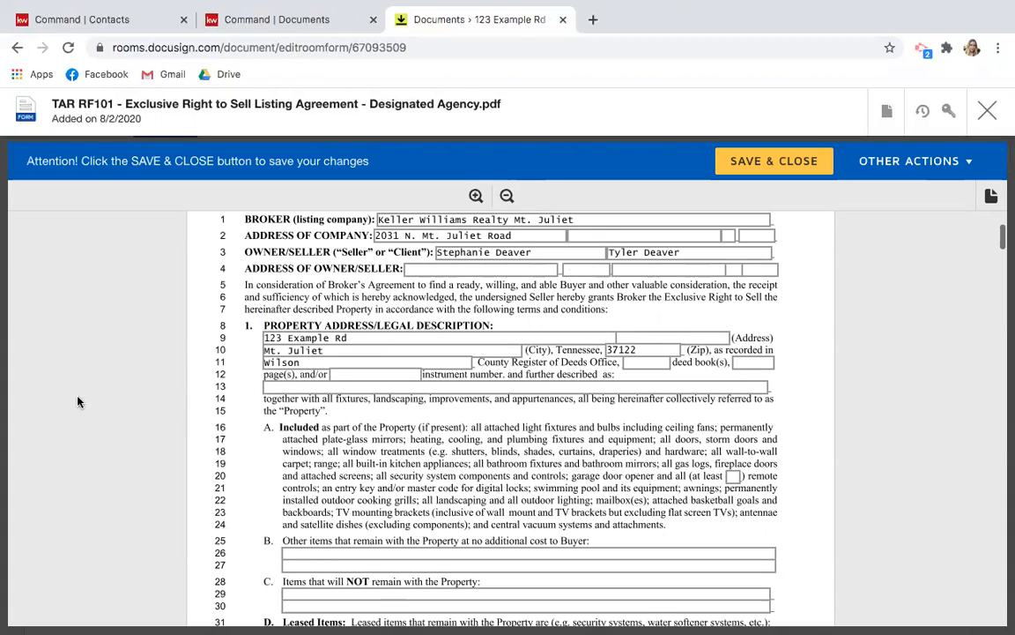
scroll(118, 385, down, 3)
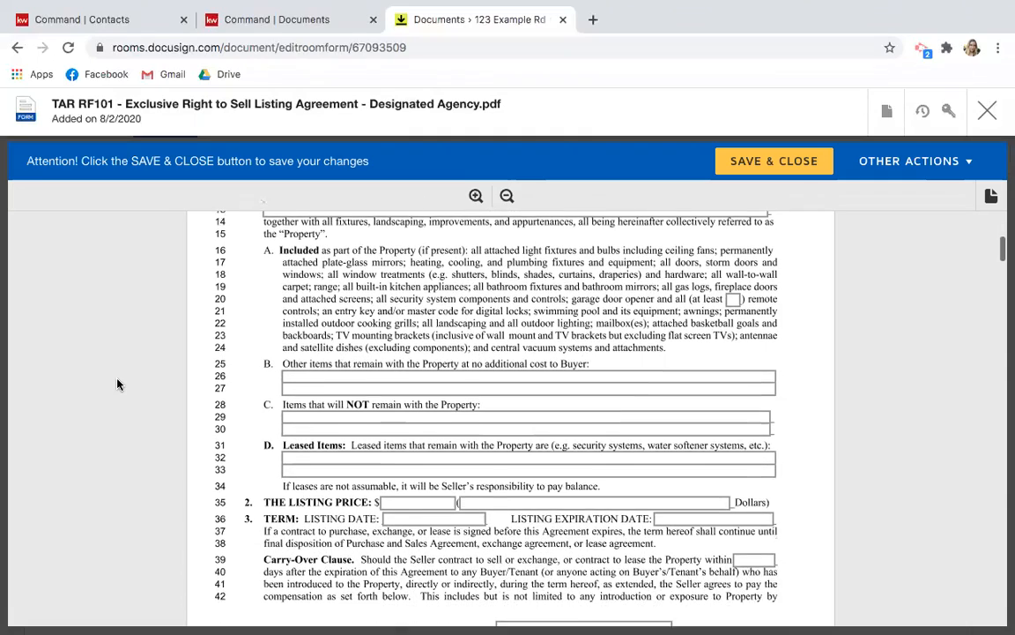
scroll(118, 385, down, 1)
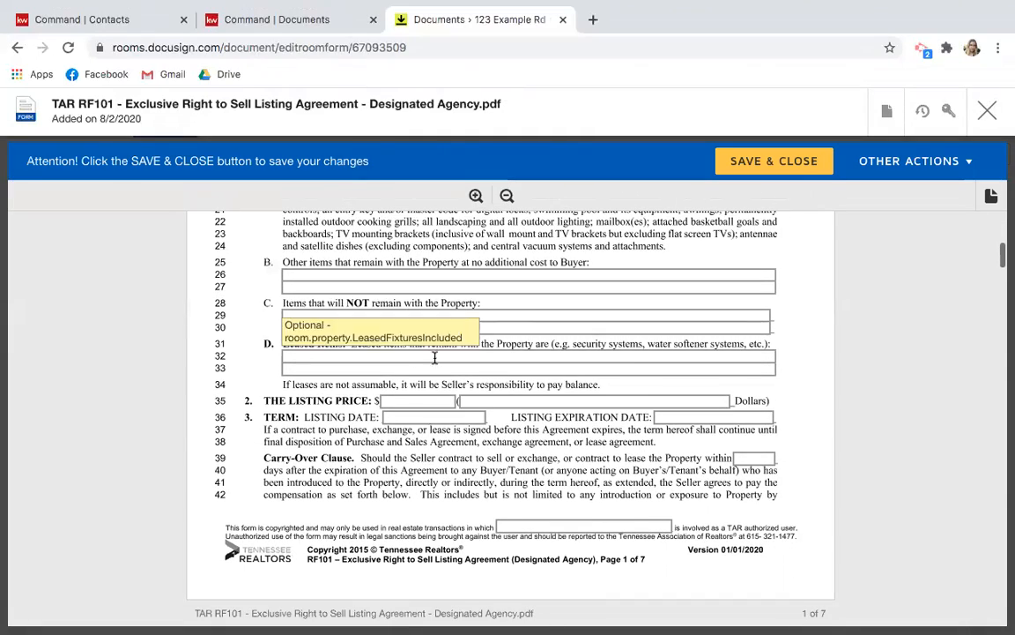
scroll(189, 431, down, 4)
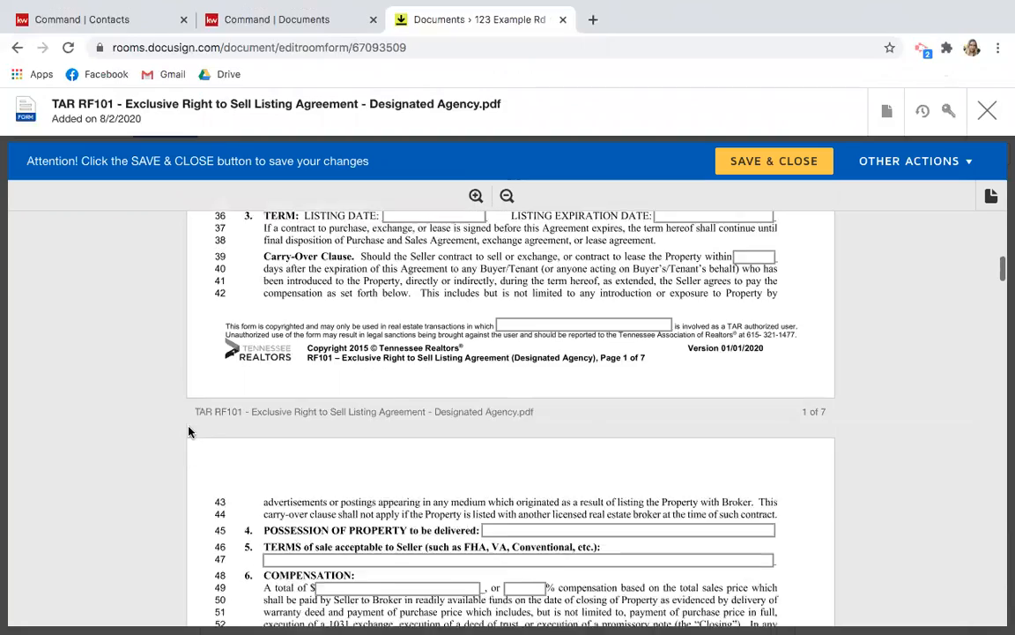
scroll(101, 328, up, 10)
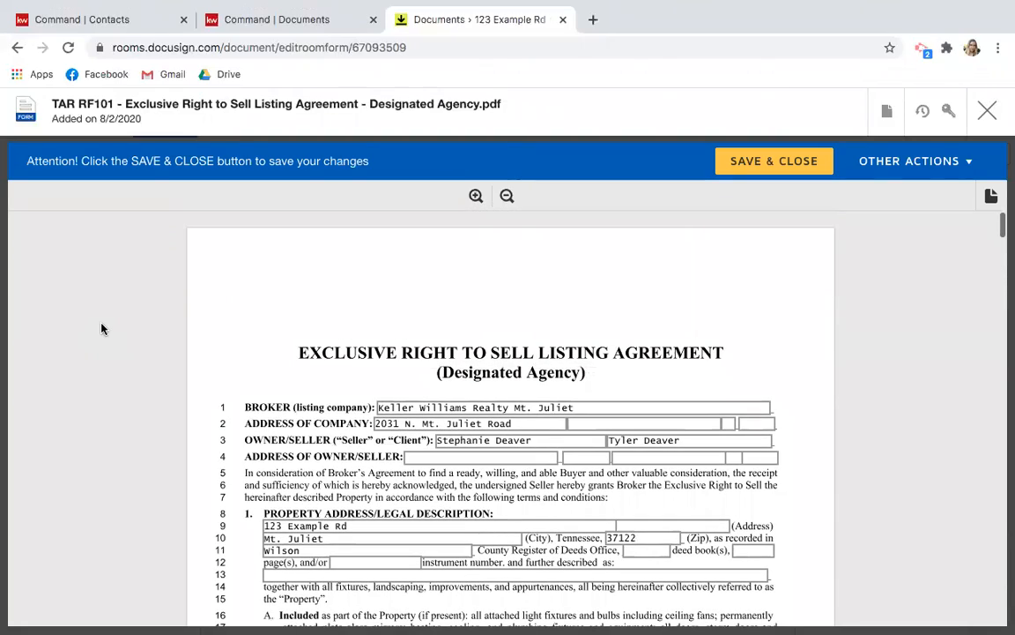
scroll(102, 329, down, 4)
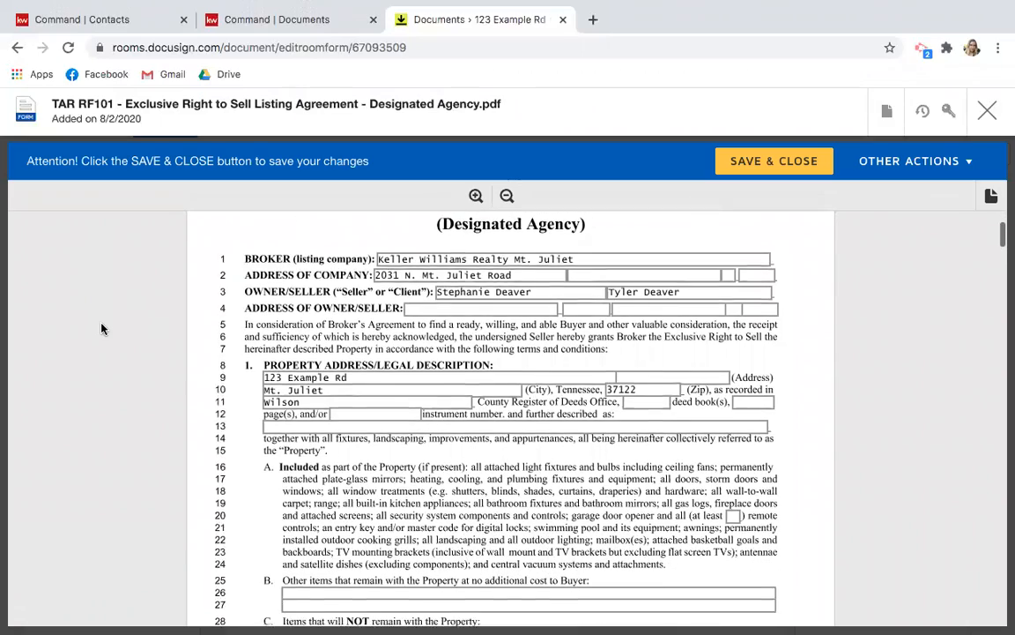
scroll(102, 328, down, 4)
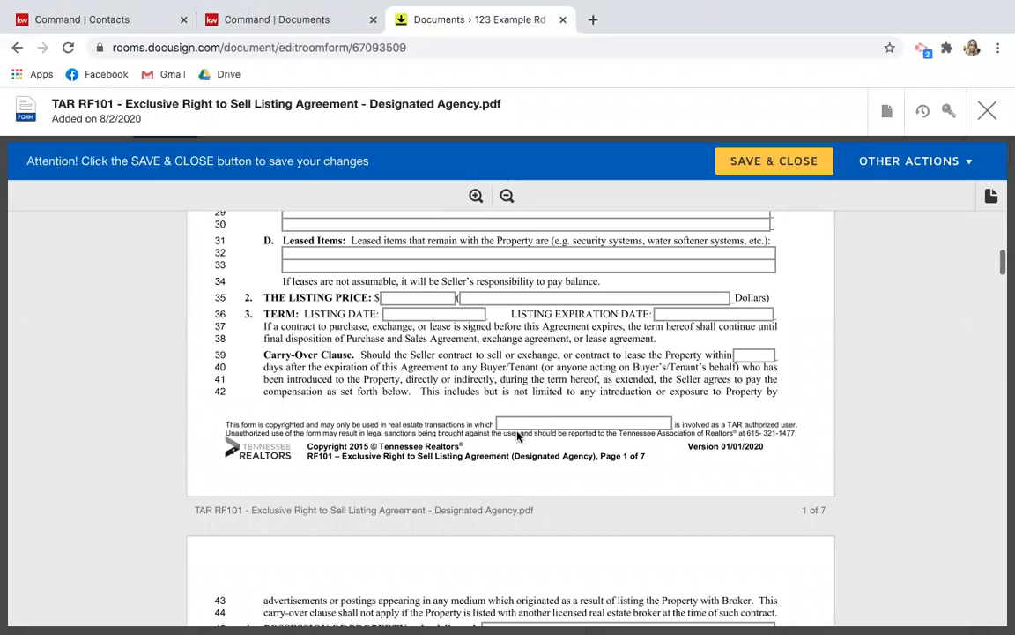
Check the prefilled agent name, leave it unchanged, and scroll to the Listing Price section.
click(525, 424)
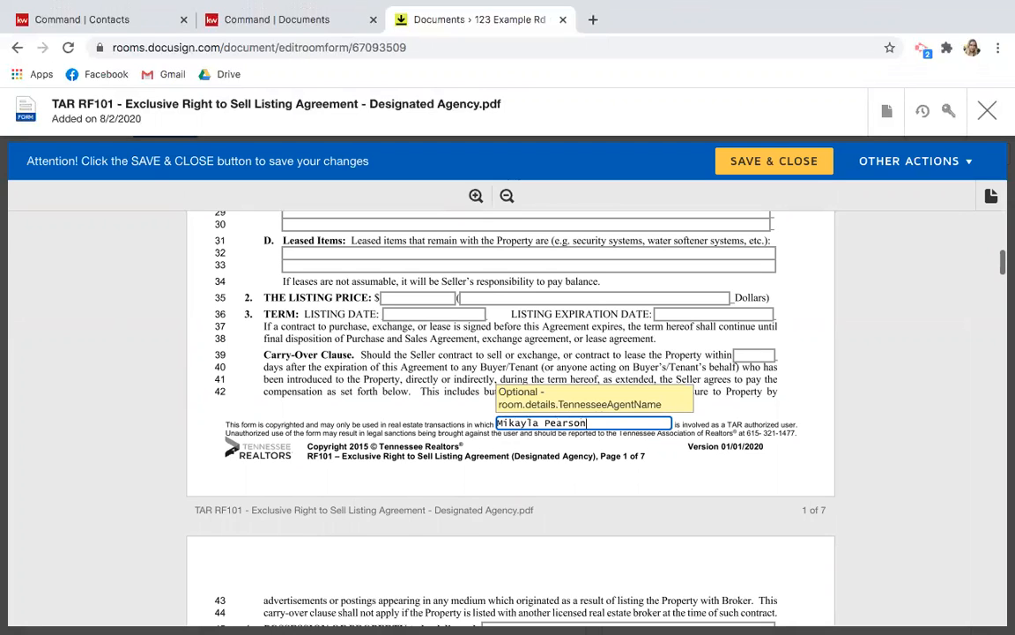
click(157, 403)
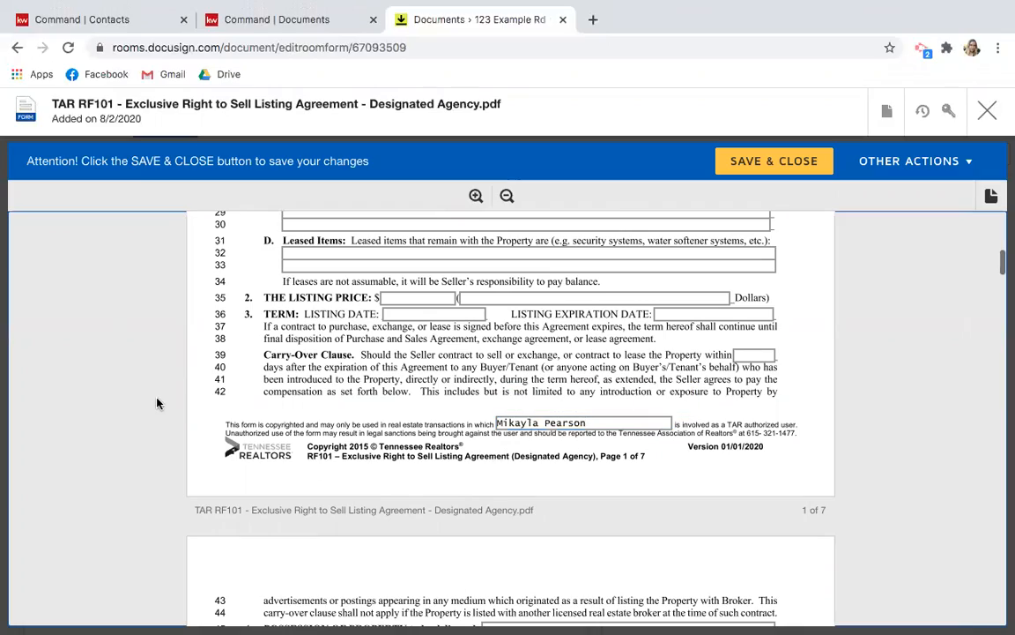
scroll(157, 403, down, 15)
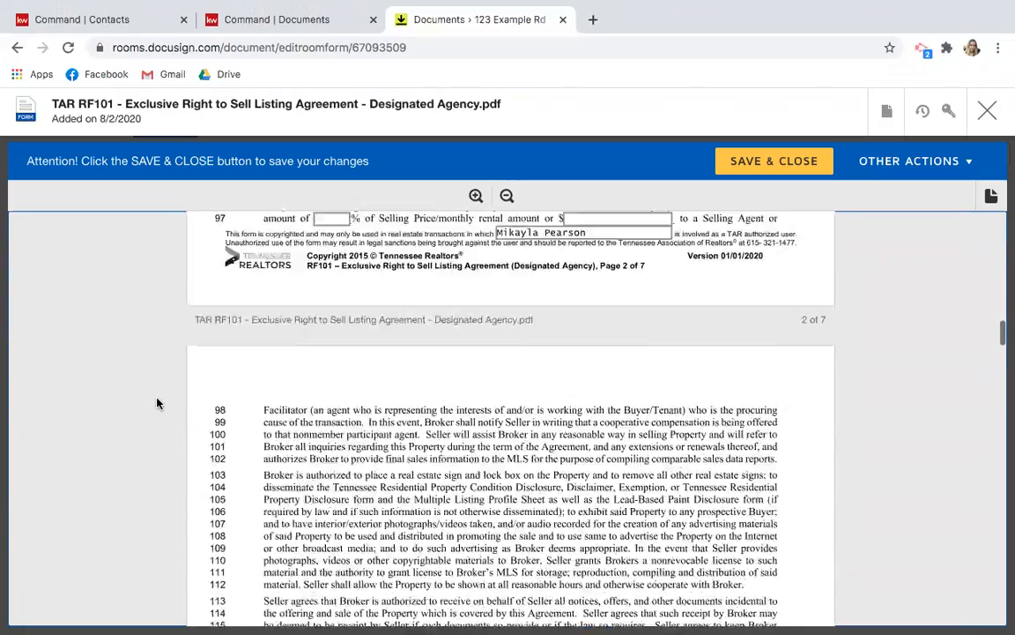
scroll(157, 403, down, 10)
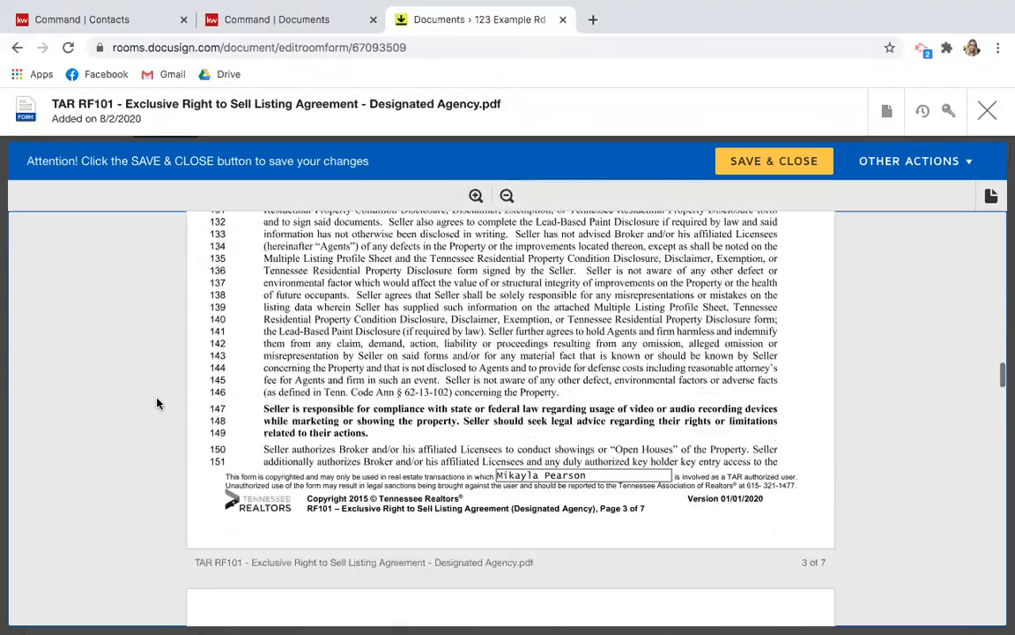
scroll(157, 403, down, 10)
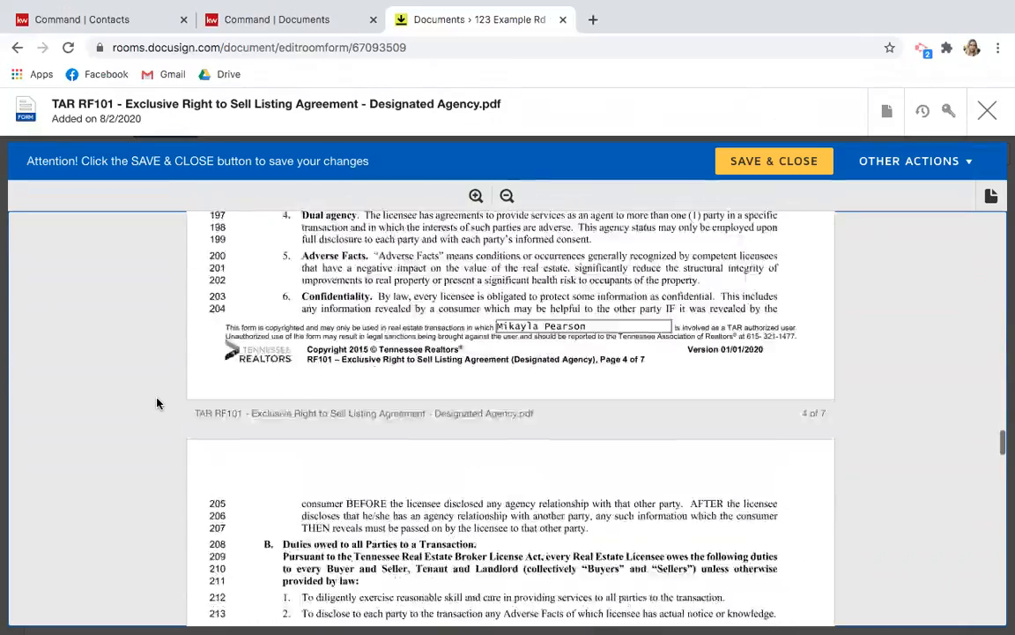
scroll(157, 403, down, 8)
scroll(157, 403, up, 10)
scroll(157, 403, up, 20)
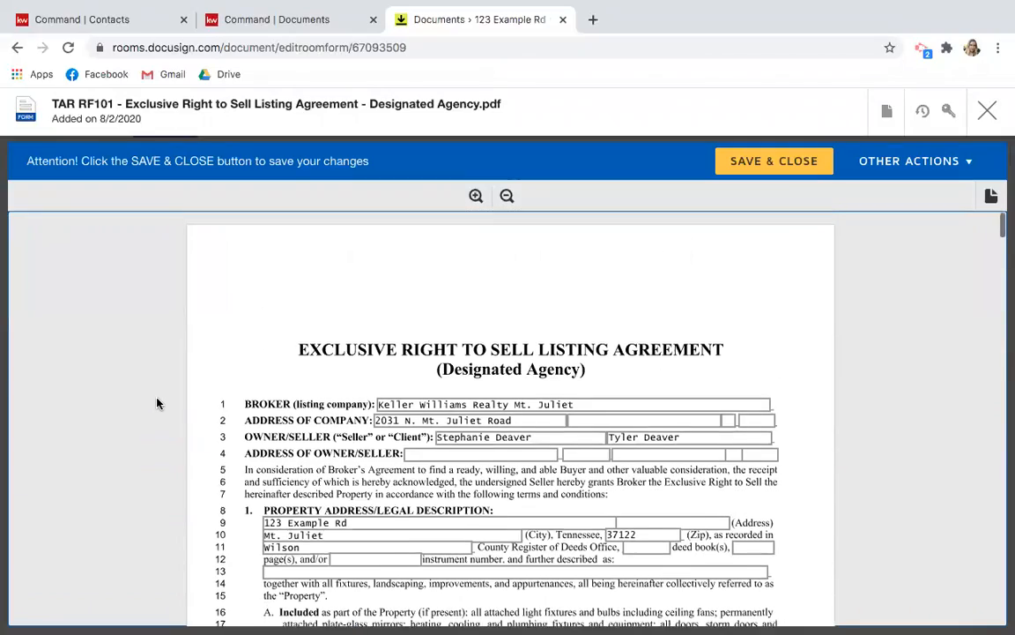
scroll(157, 403, down, 1)
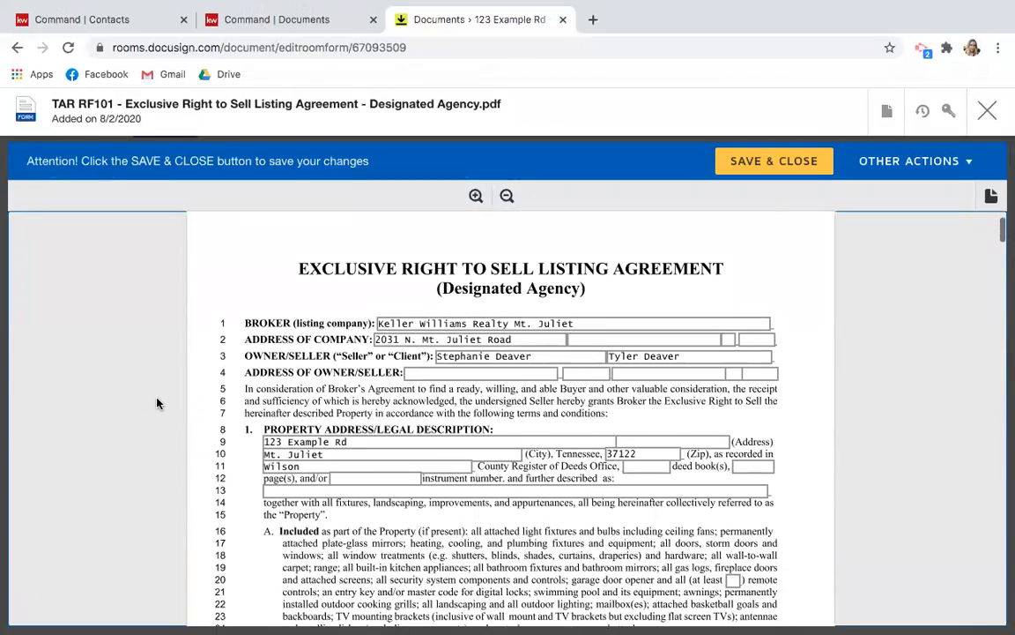
scroll(156, 403, down, 2)
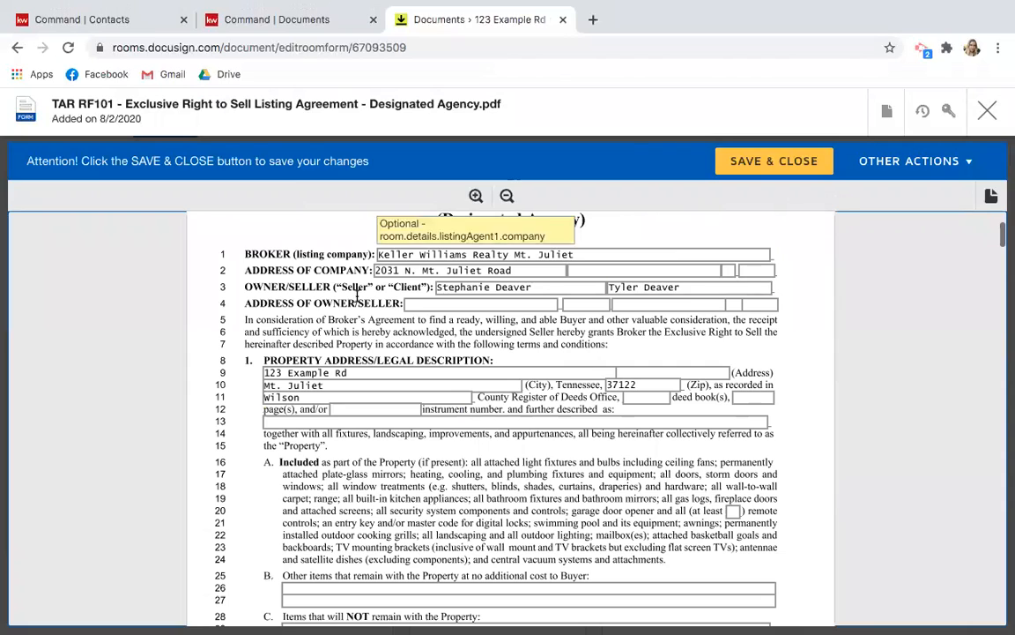
scroll(203, 437, down, 2)
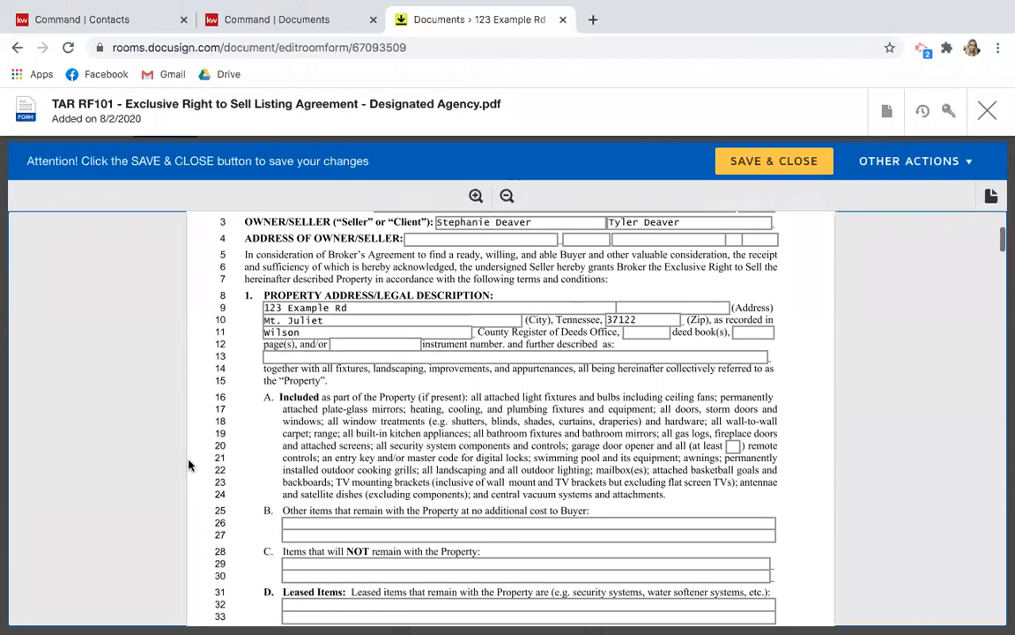
scroll(189, 465, down, 6)
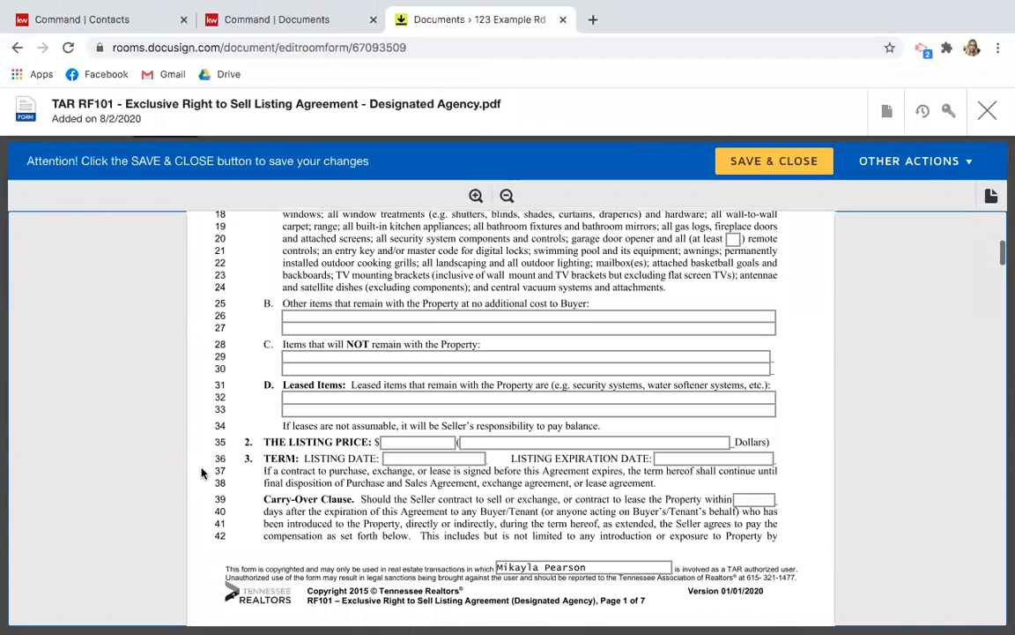
scroll(201, 473, down, 3)
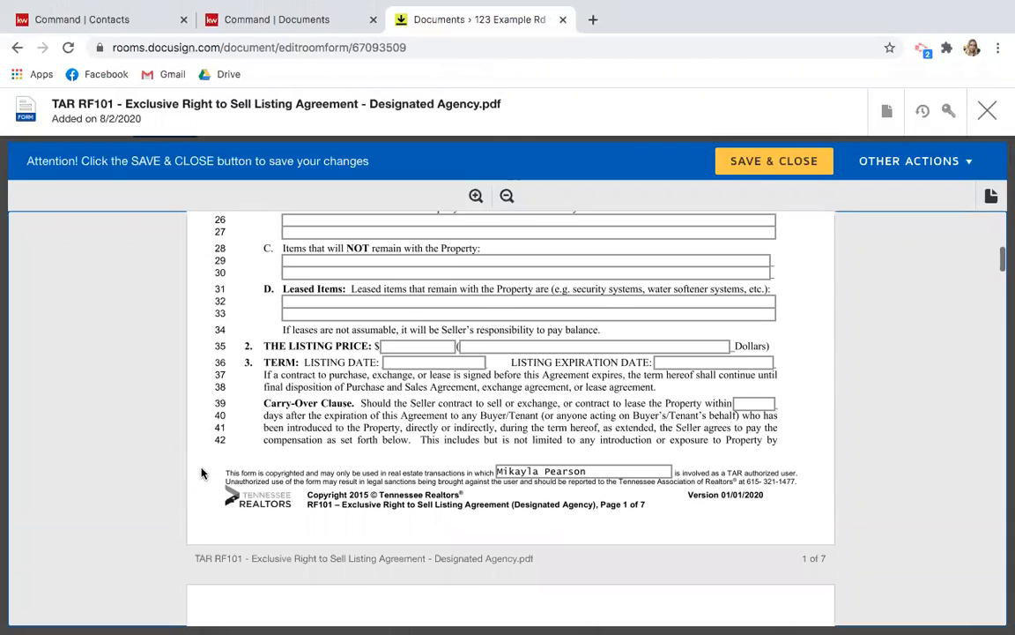
Enter listing price 250000, written as 'Two Hundred Fifty Thousand'.
click(415, 341)
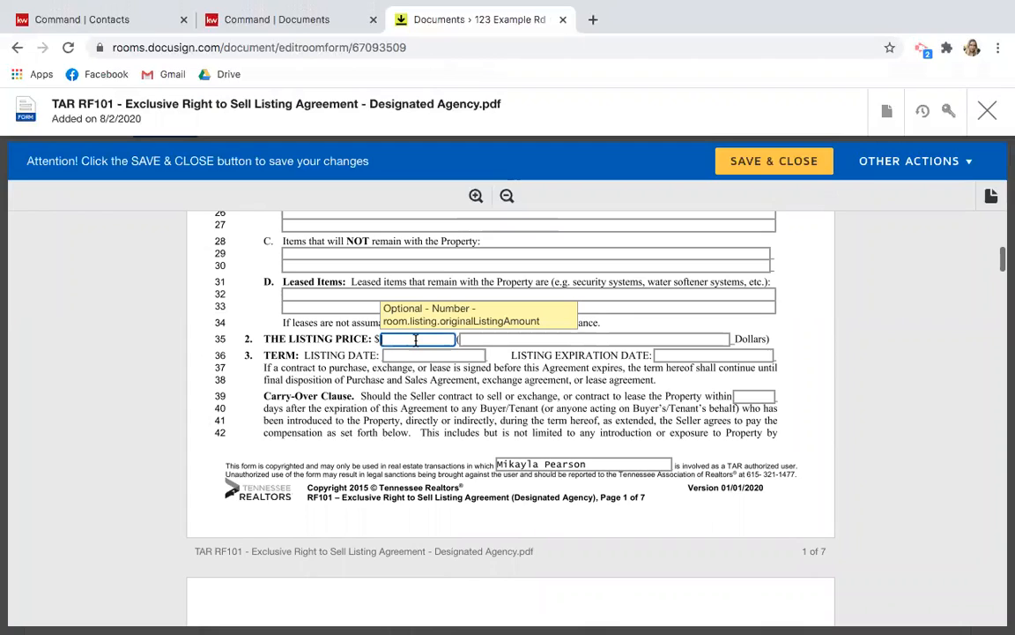
text(250000)
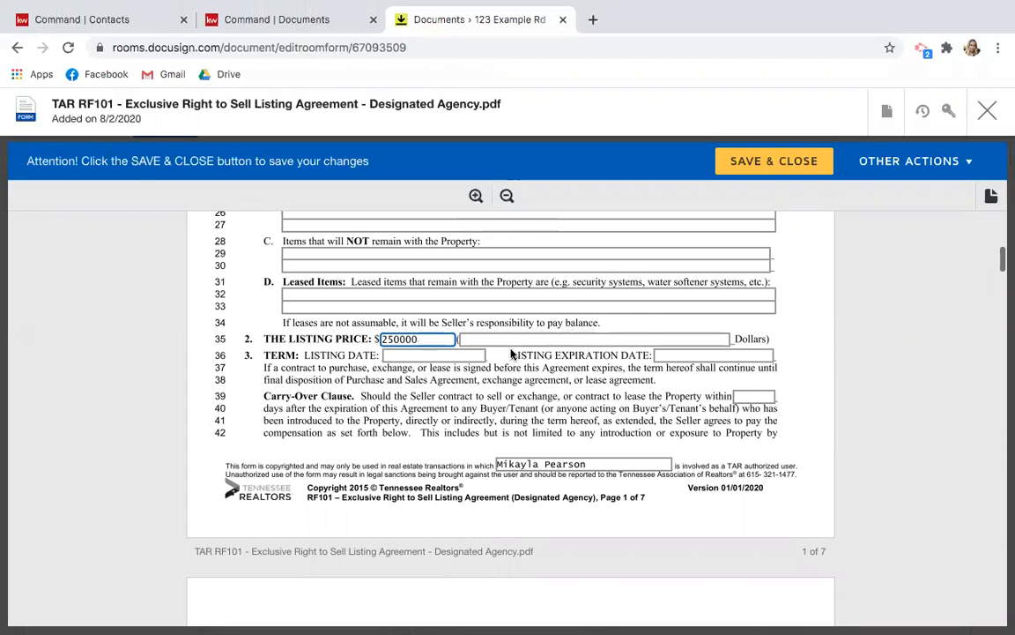
click(462, 338)
text(Two Hunder)
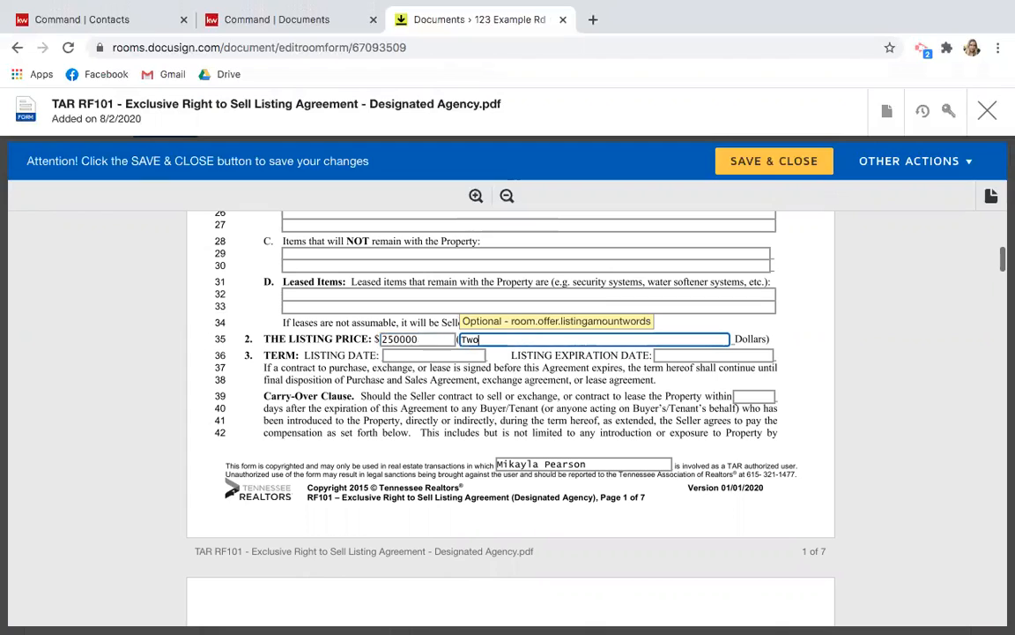
key(BackSpace)
key(BackSpace)
text(red Fifty Thouas)
key(BackSpace)
key(BackSpace)
text(sand)
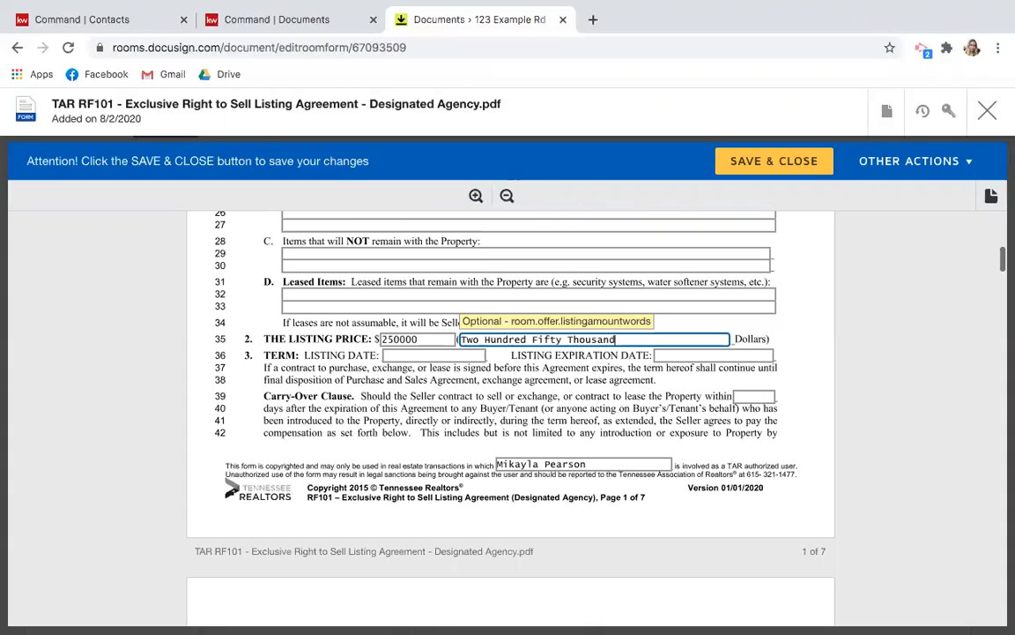
click(110, 352)
Set the listing date to 09/01/2020 and the listing expiration date to 02/01/2021.
click(399, 353)
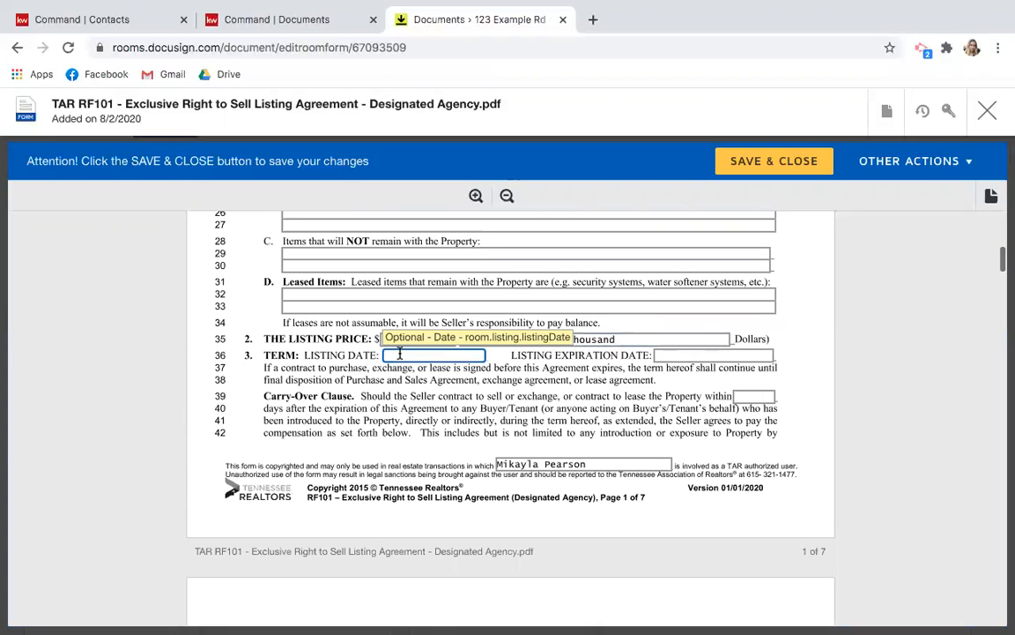
text(9)
key(BackSpace)
text(09/01/2020)
click(109, 404)
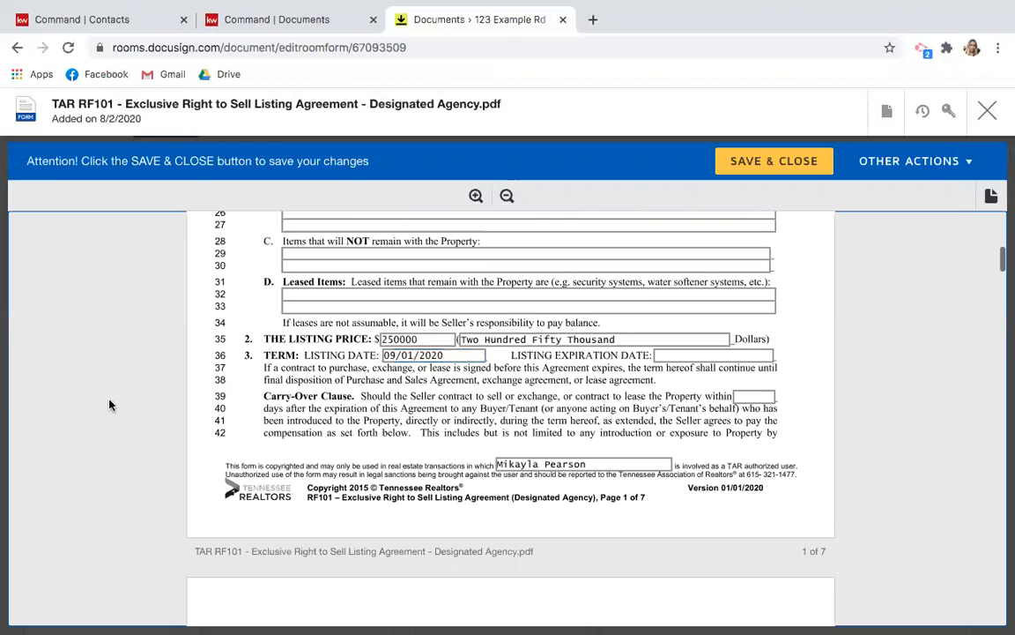
click(674, 356)
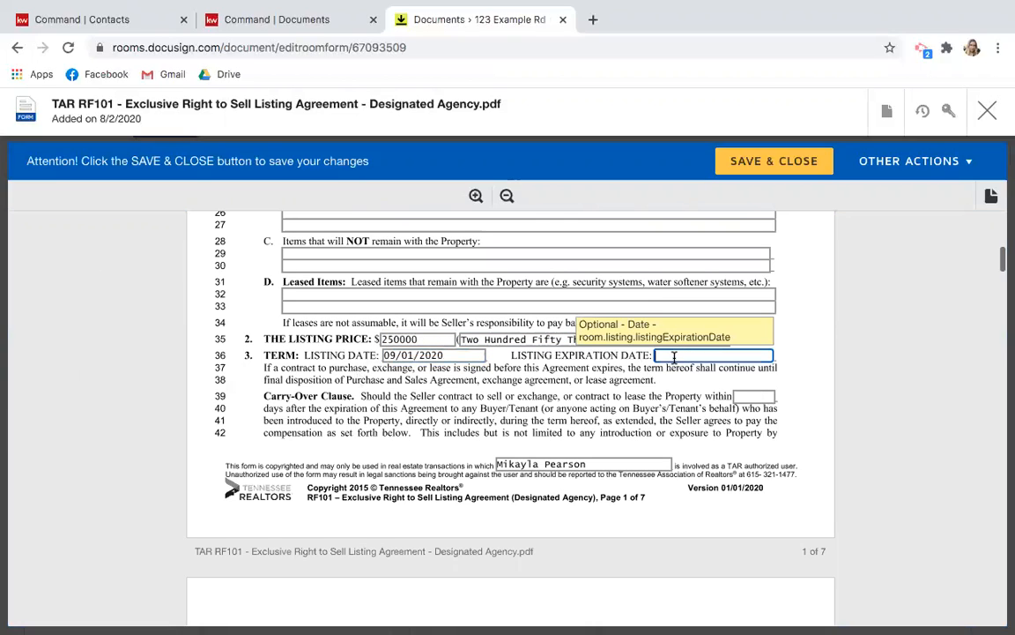
text(02/01)
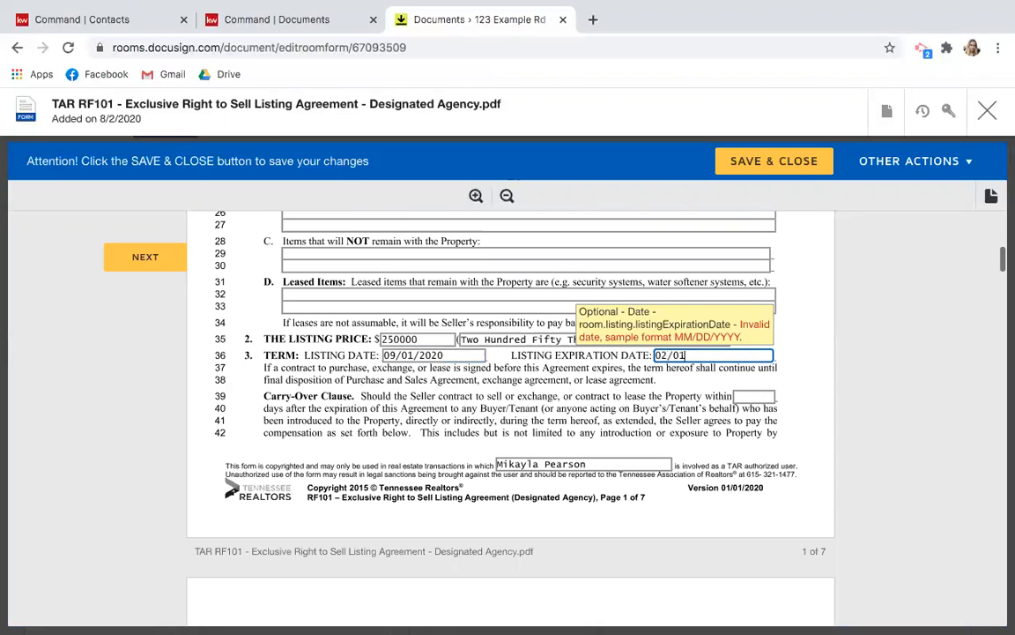
text(/201)
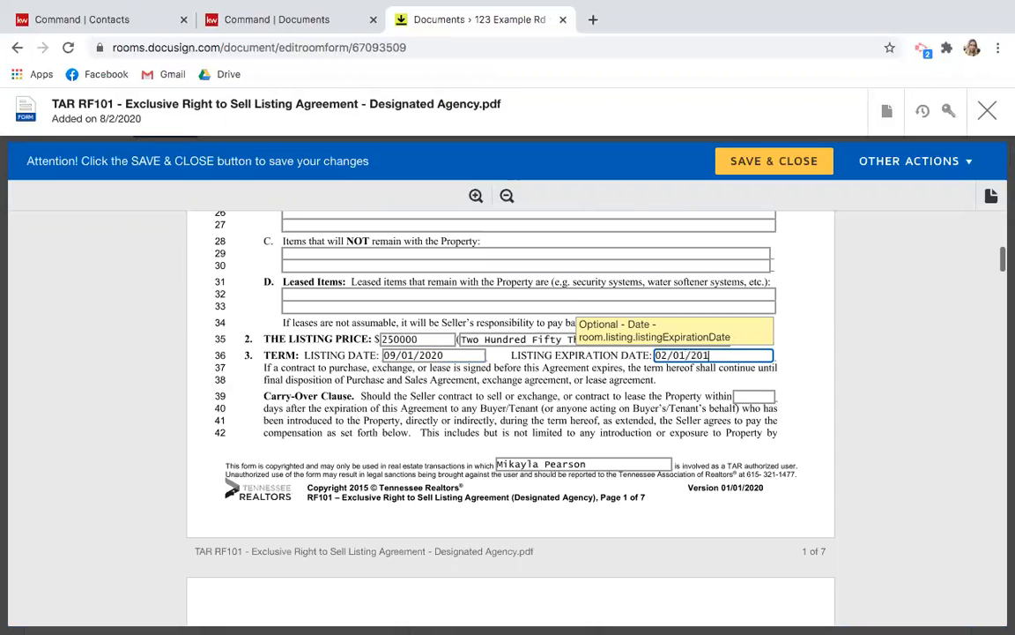
key(BackSpace)
text(21)
click(135, 400)
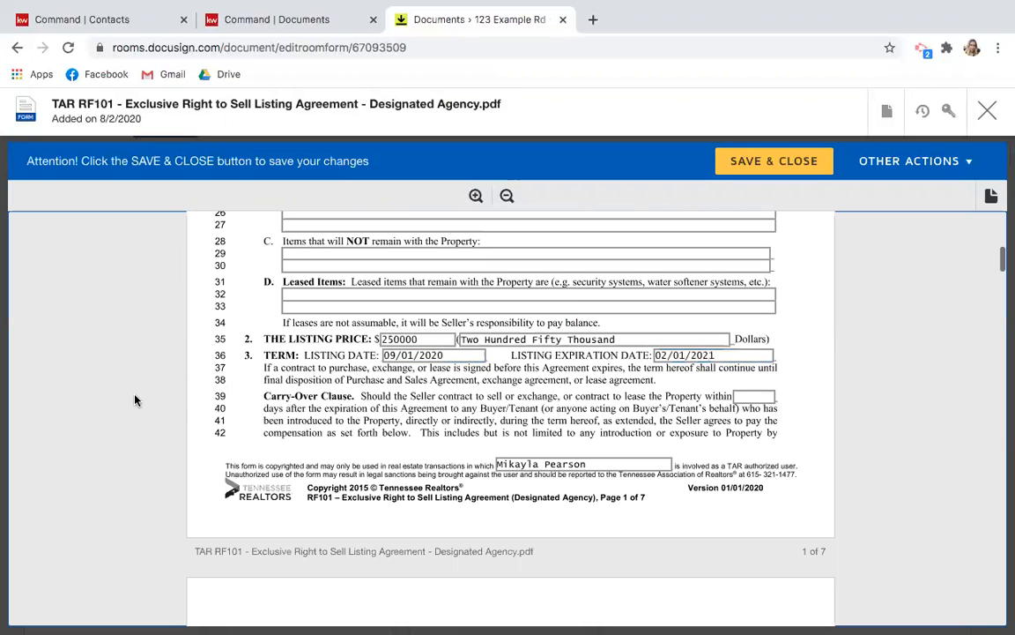
scroll(135, 400, down, 1)
scroll(135, 400, up, 2)
scroll(135, 400, down, 5)
scroll(135, 401, down, 8)
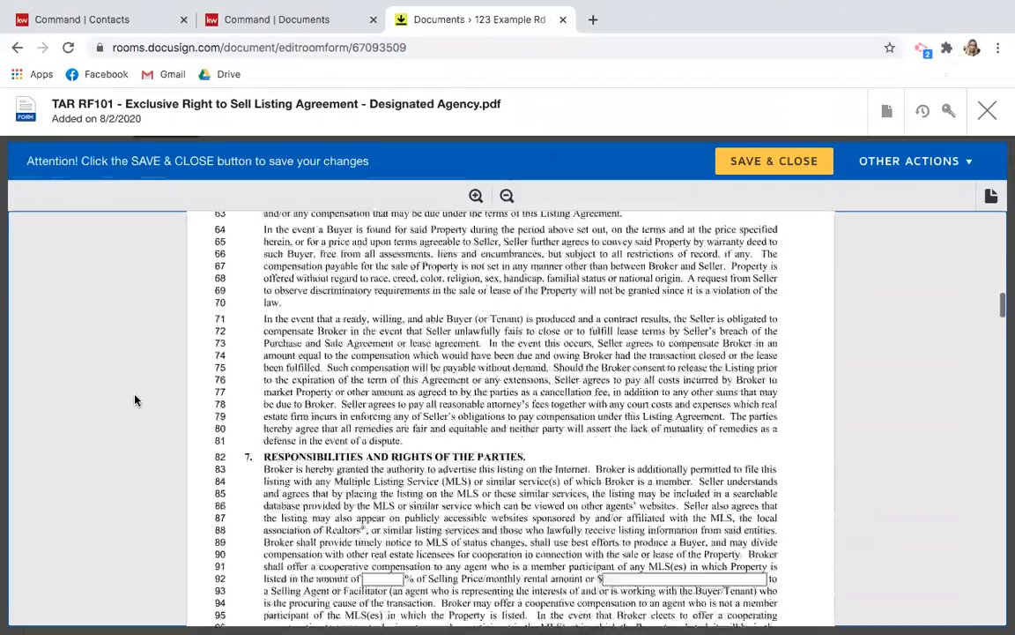
scroll(135, 400, up, 2)
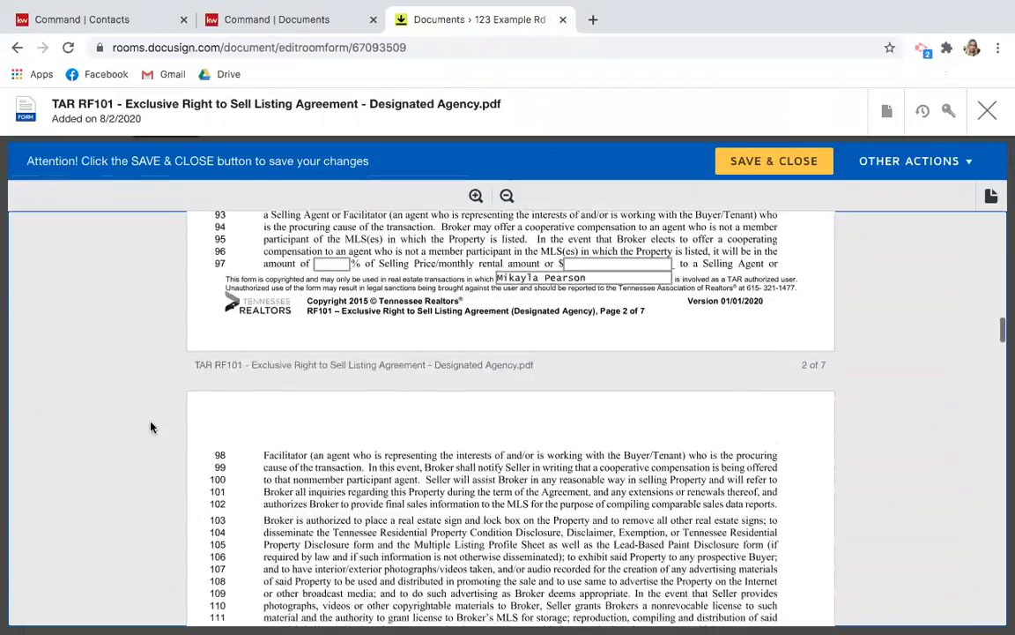
scroll(152, 425, down, 15)
scroll(151, 427, down, 20)
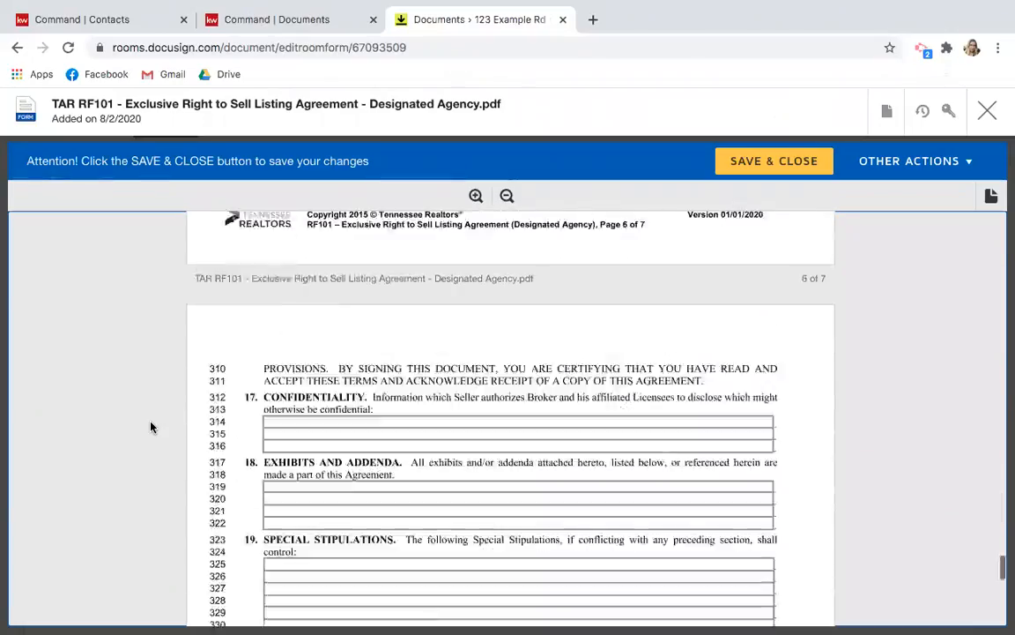
scroll(151, 426, up, 3)
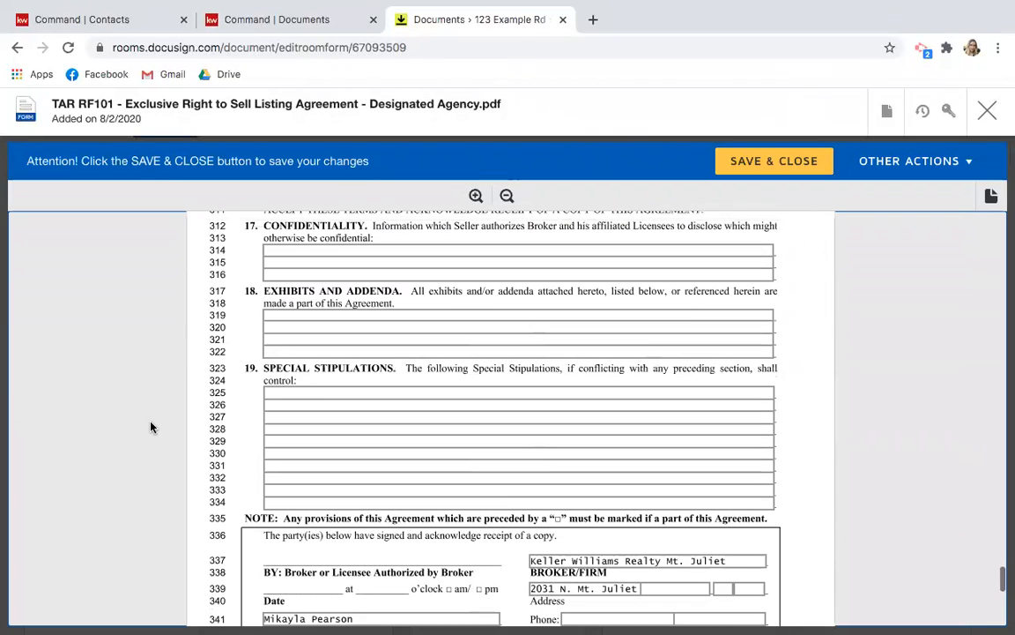
Enter 'Clients will pay Broker Fee of $148 at the time of closing' as the first stipulation, then review the signature blocks.
click(312, 396)
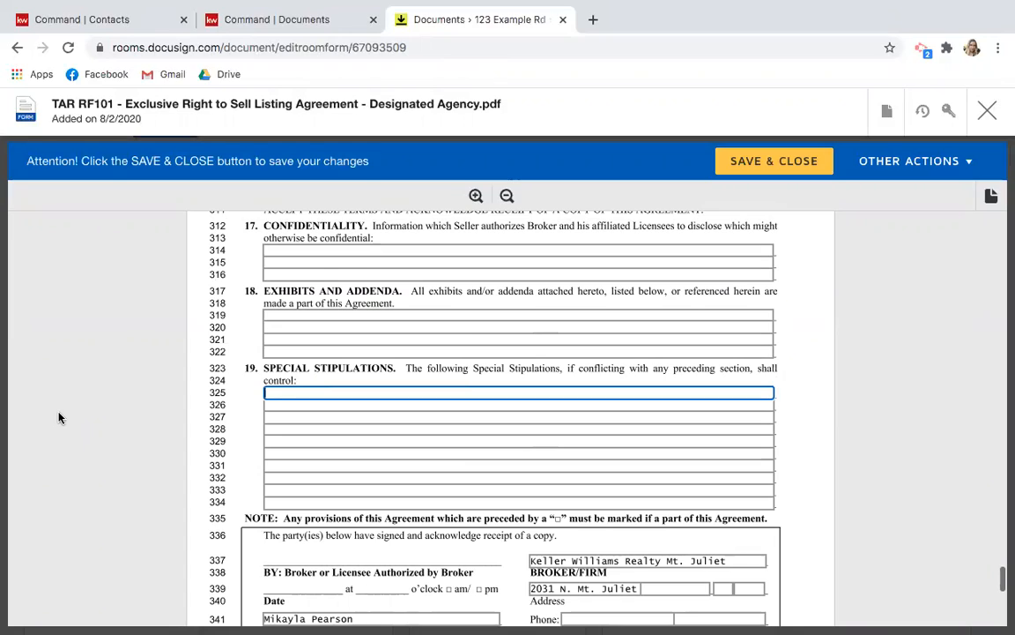
text(Clients will pay Broker Fee of)
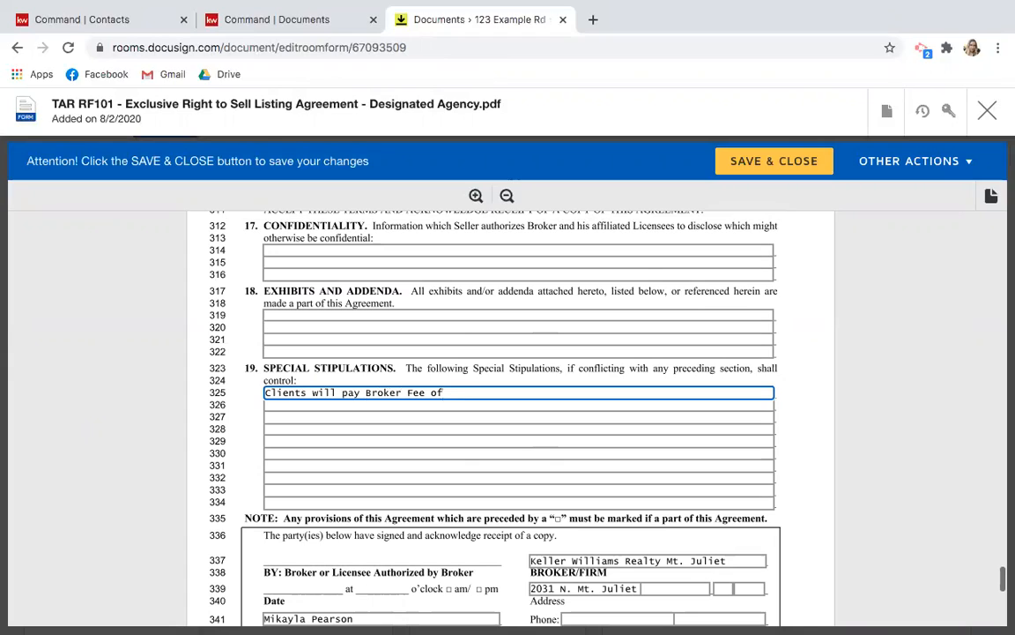
text( $148 at the time of closing.)
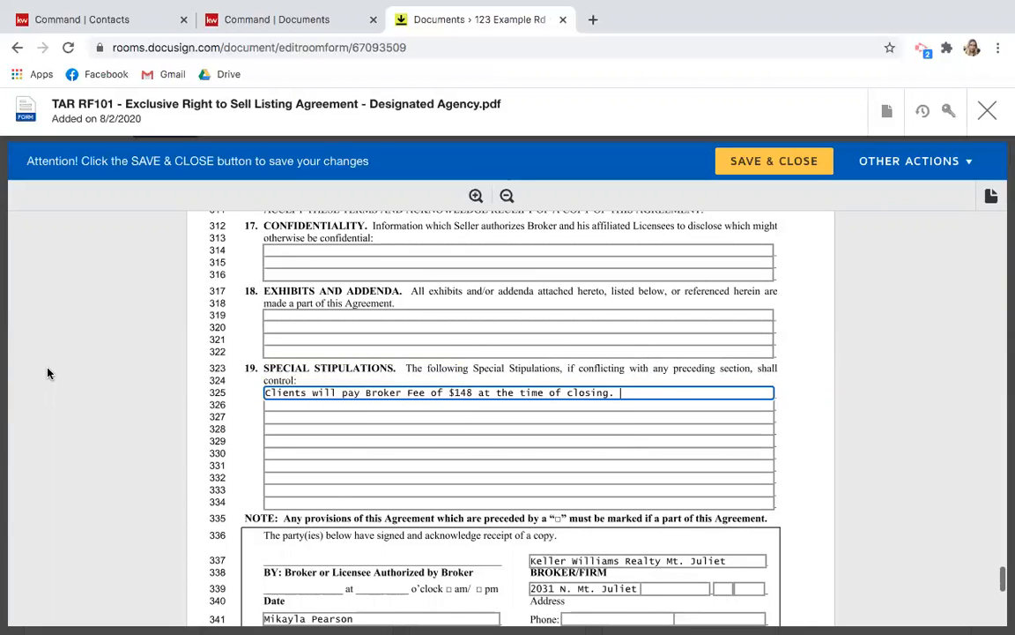
scroll(93, 378, down, 1)
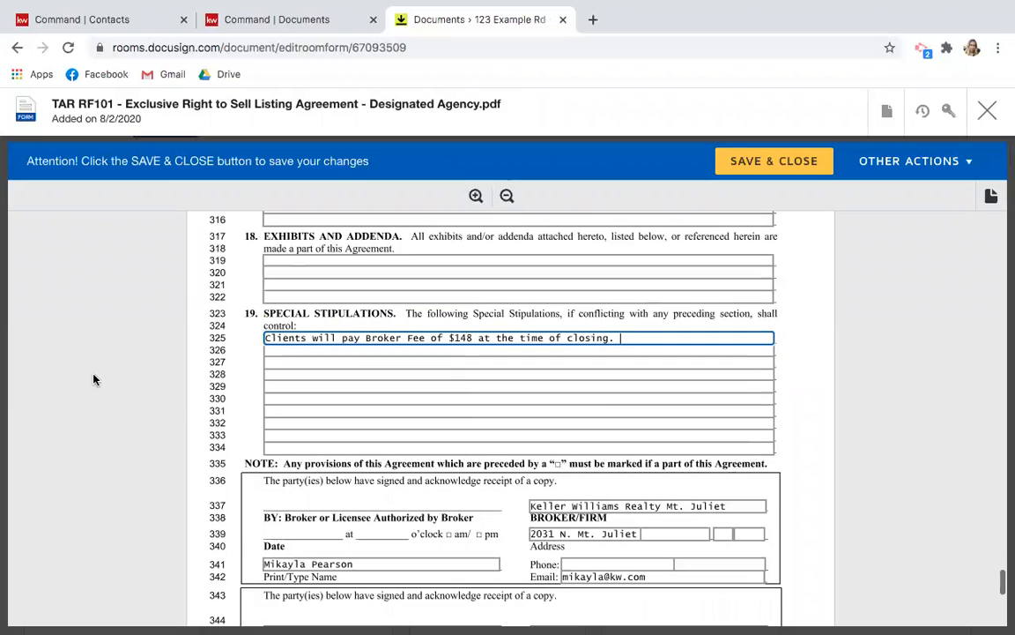
scroll(85, 402, down, 3)
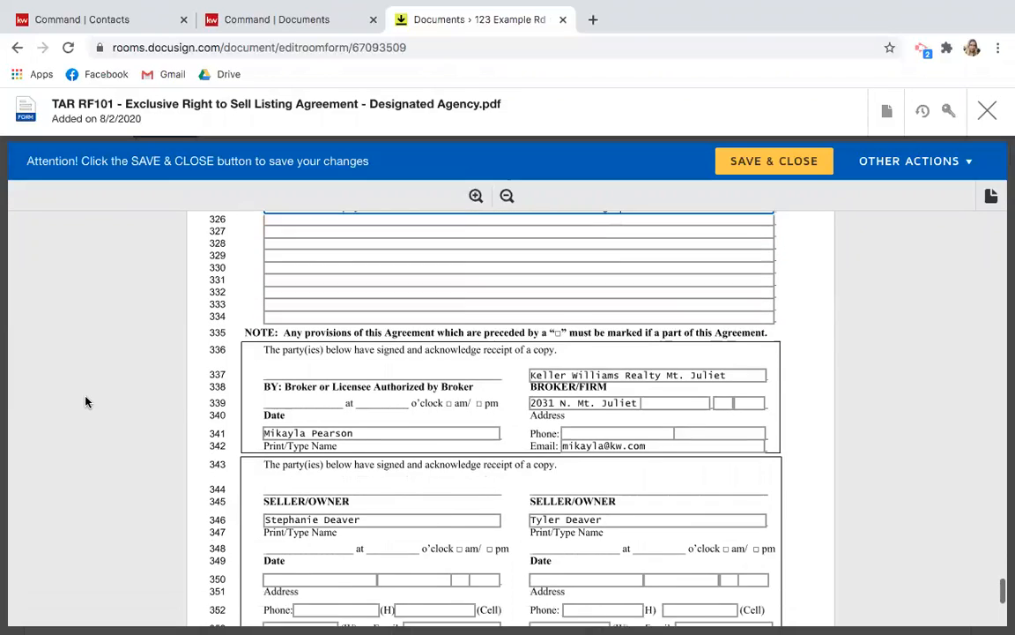
scroll(325, 358, down, 1)
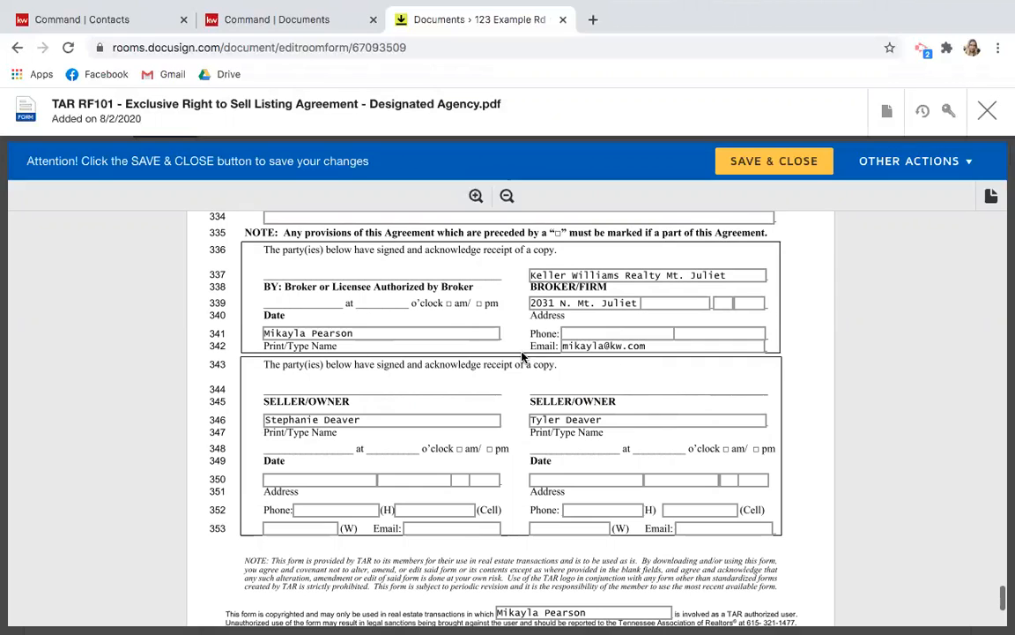
scroll(416, 444, down, 2)
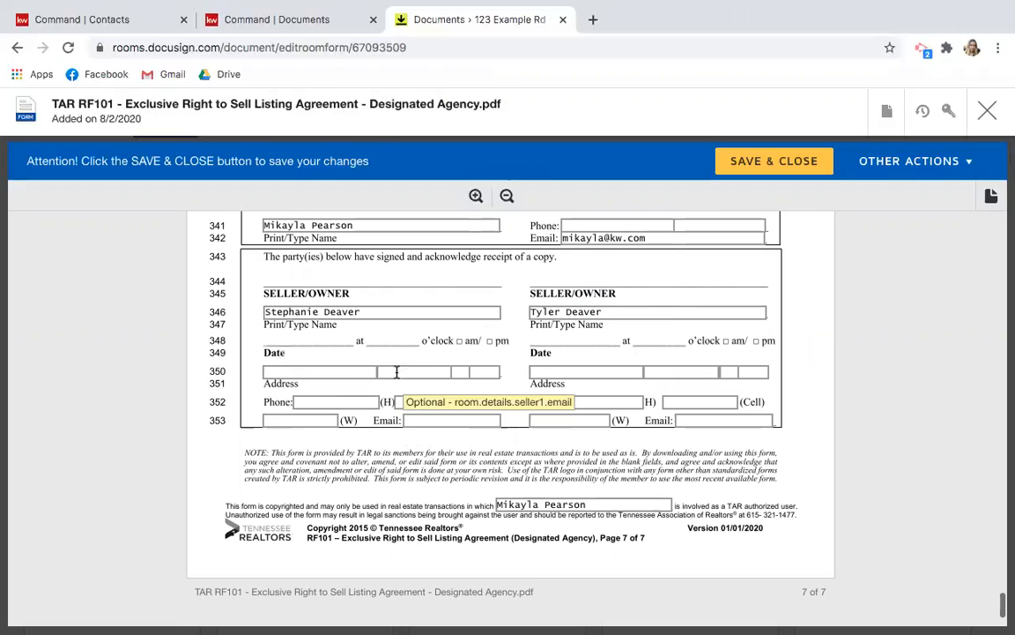
scroll(549, 442, up, 3)
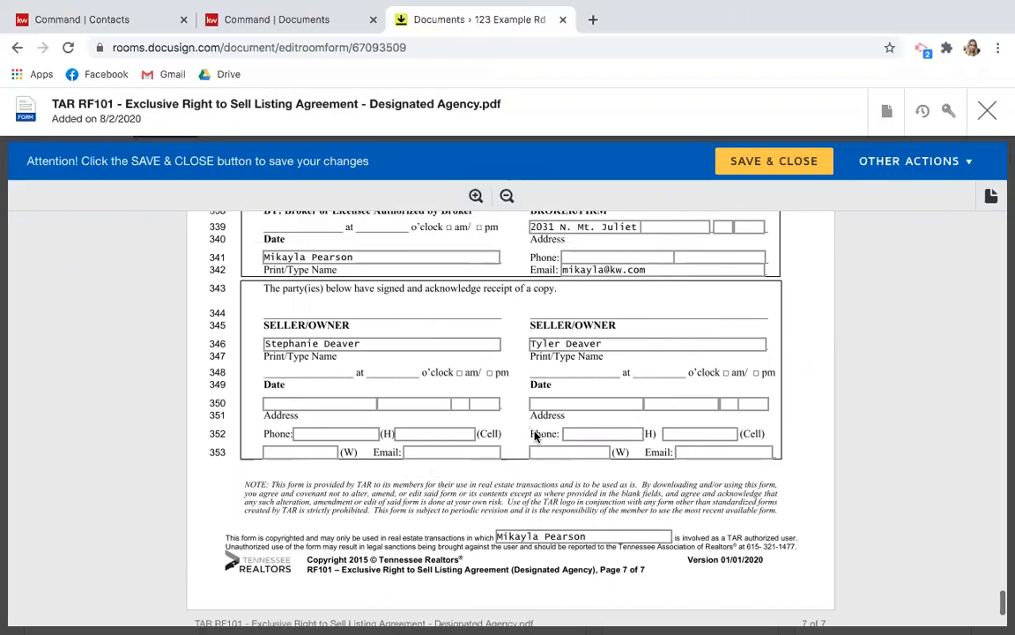
scroll(535, 437, down, 2)
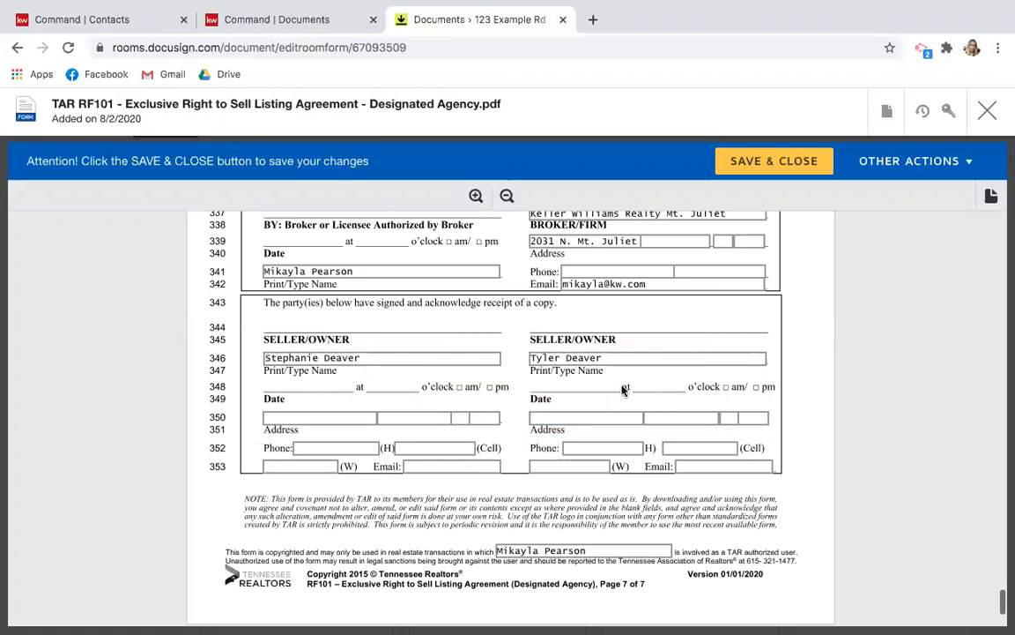
scroll(623, 389, down, 3)
scroll(622, 389, up, 5)
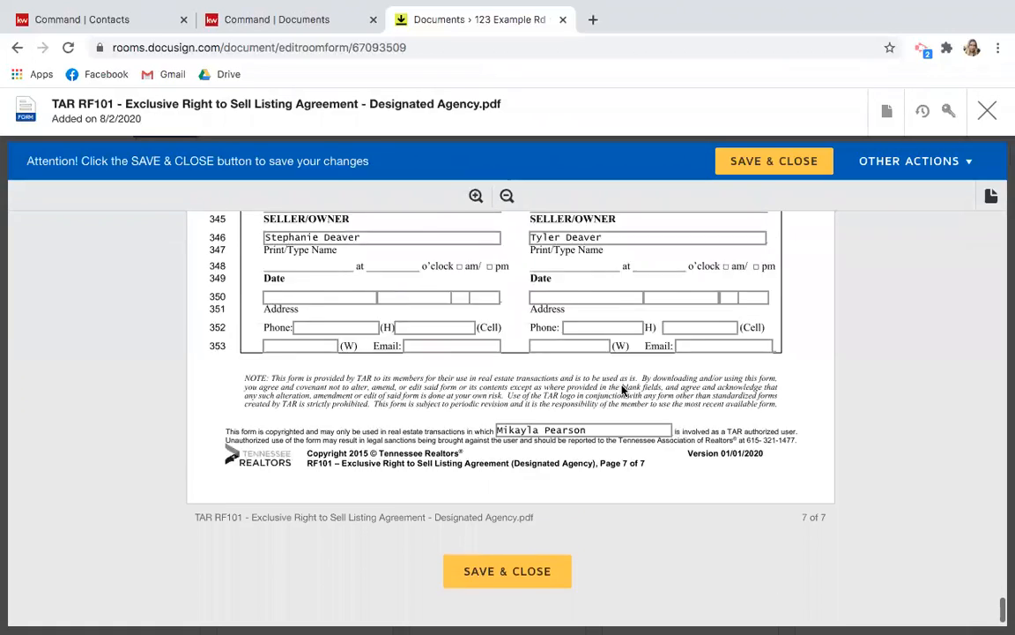
scroll(623, 388, up, 6)
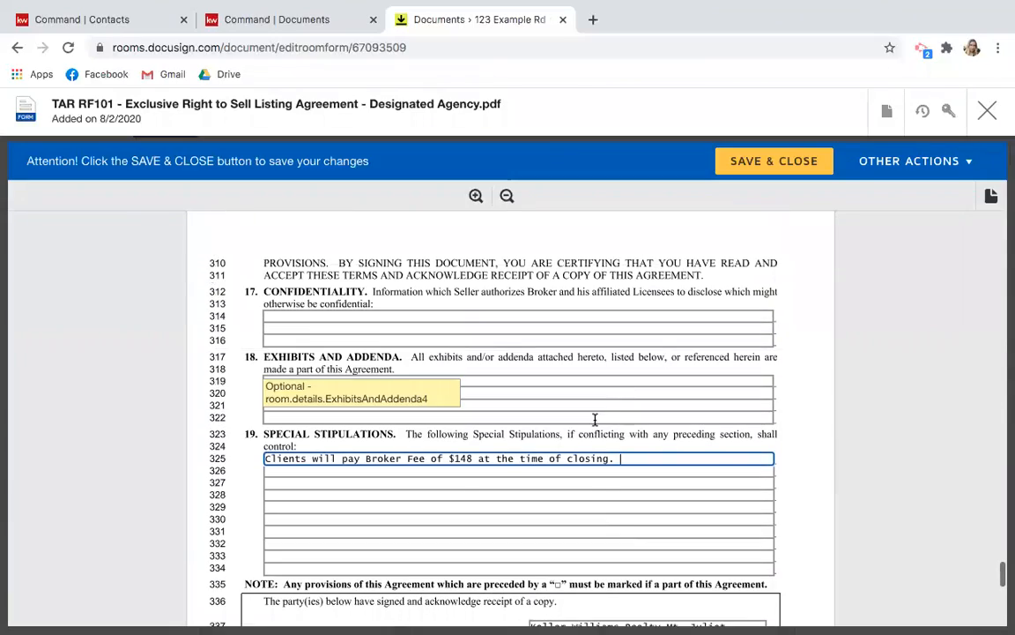
scroll(595, 405, down, 9)
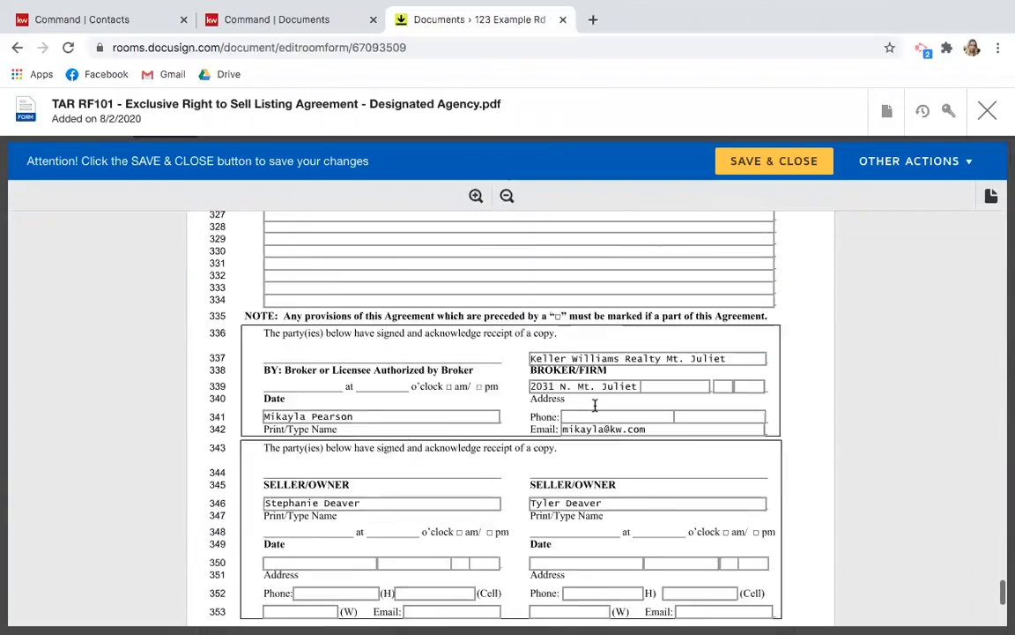
click(485, 541)
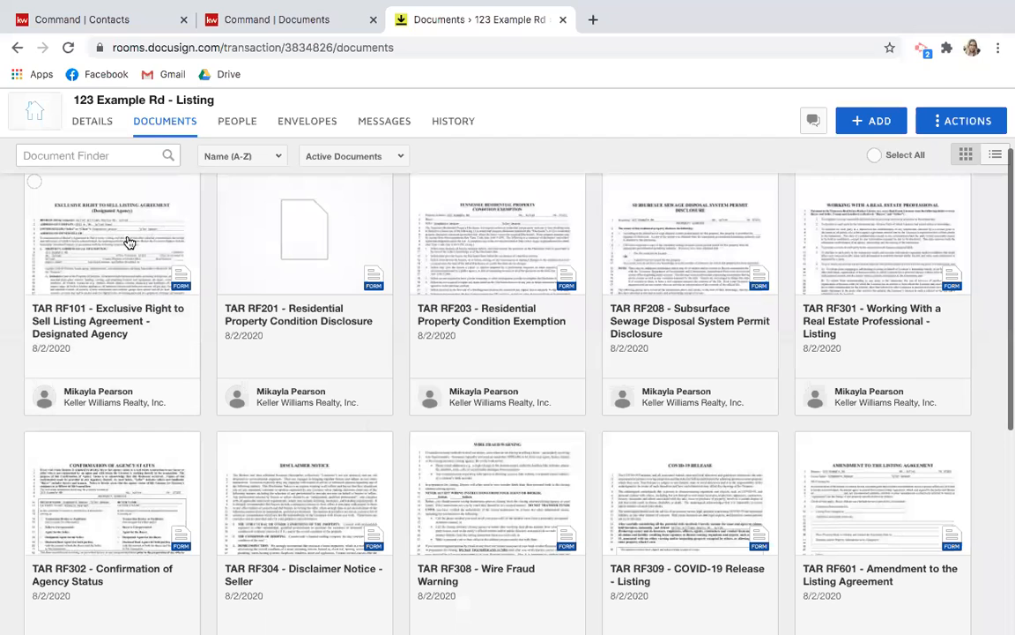
scroll(415, 465, down, 3)
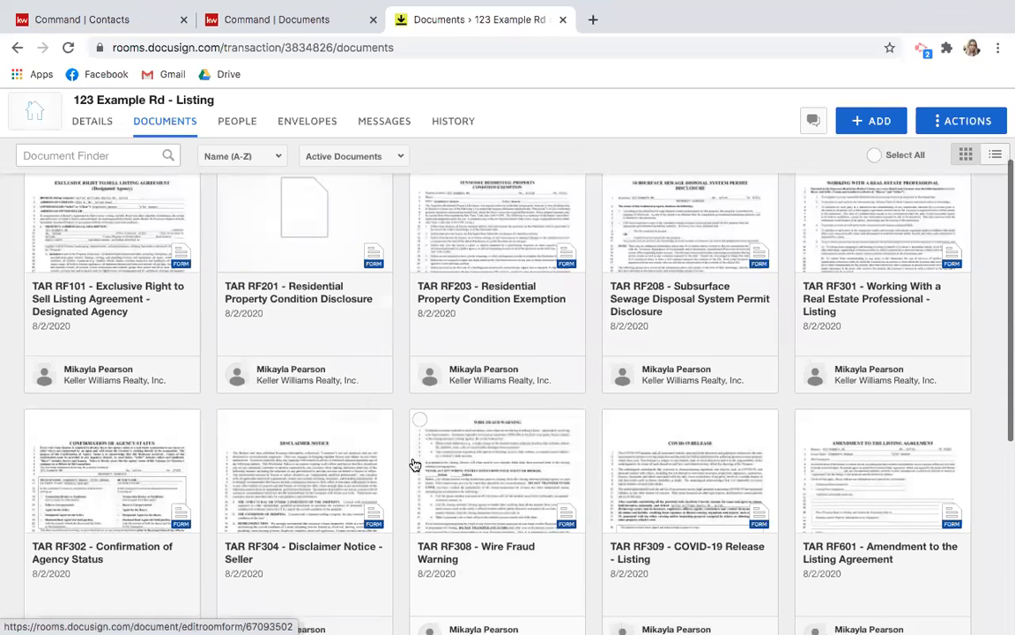
scroll(414, 465, down, 2)
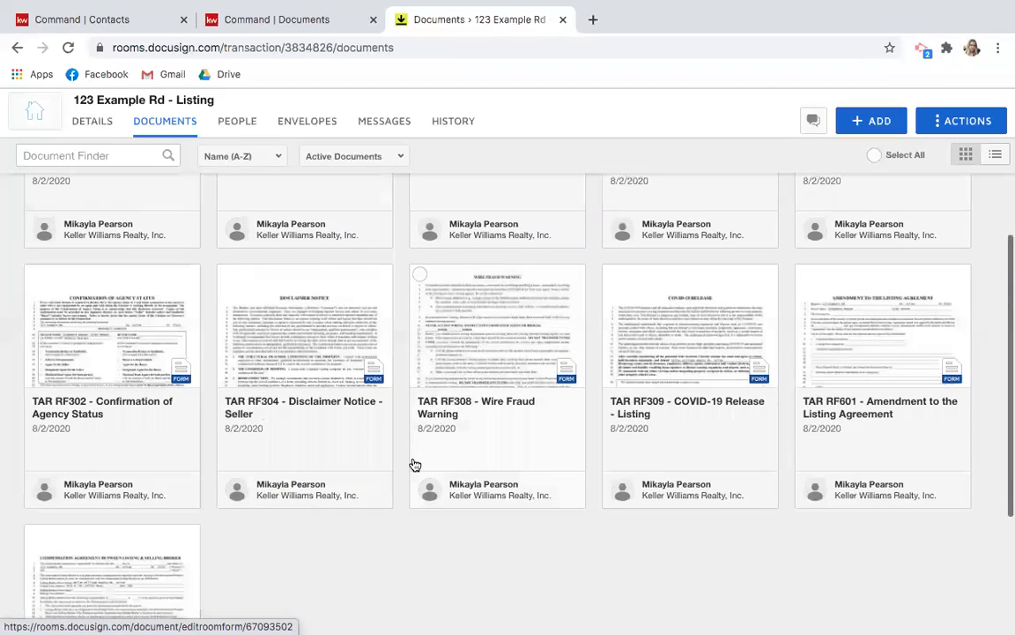
scroll(414, 464, down, 1)
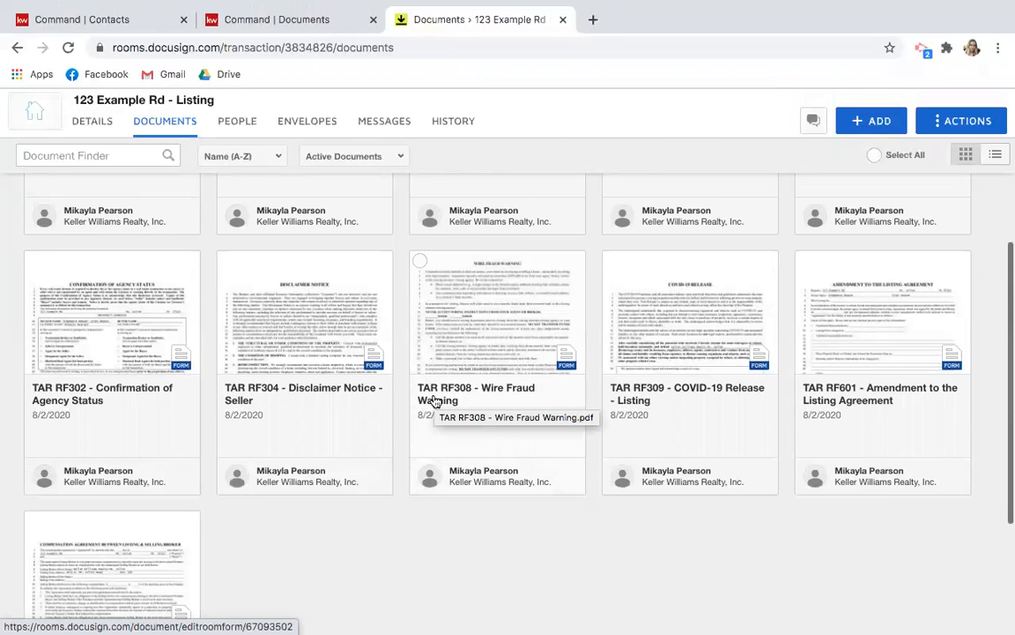
scroll(434, 402, down, 4)
scroll(434, 401, up, 2)
scroll(435, 401, up, 8)
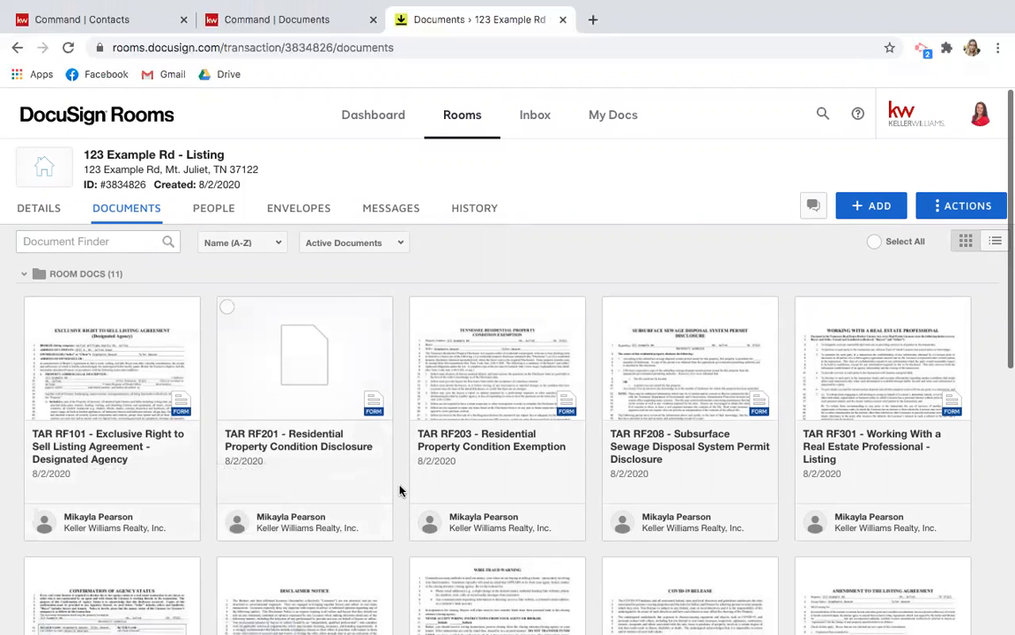
scroll(401, 490, down, 1)
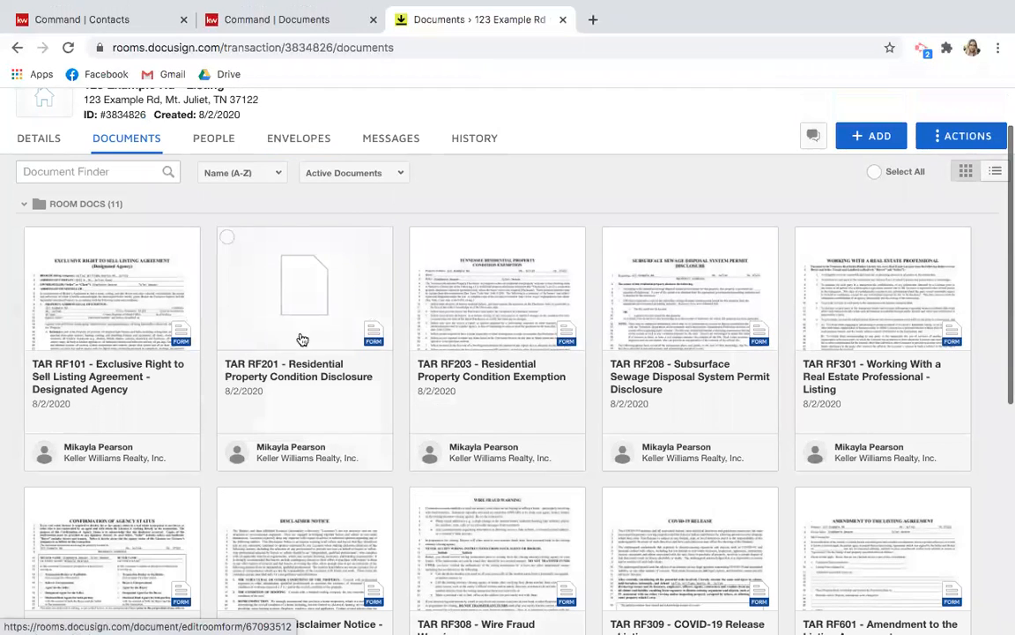
Create a new envelope for the 123 Example Rd room named 'Listing Agreement & Wire Warning'.
click(298, 141)
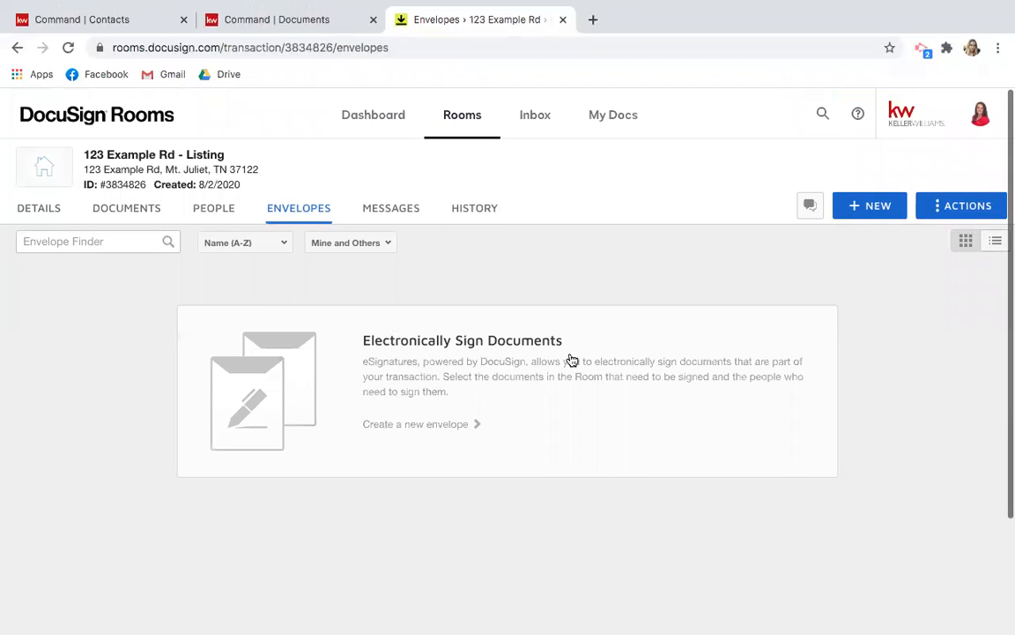
click(875, 209)
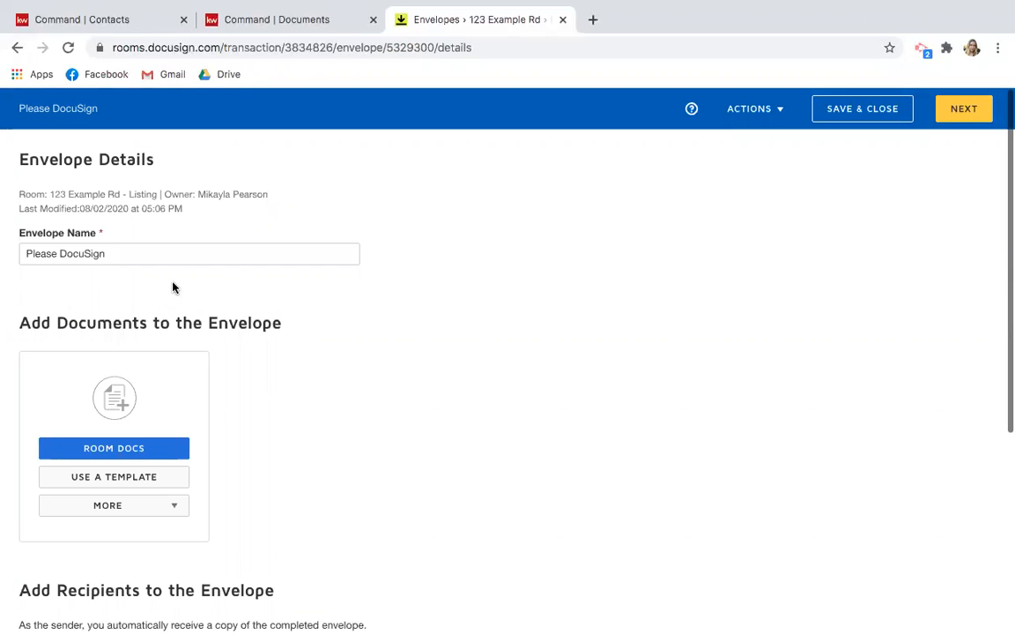
triple_click(127, 246)
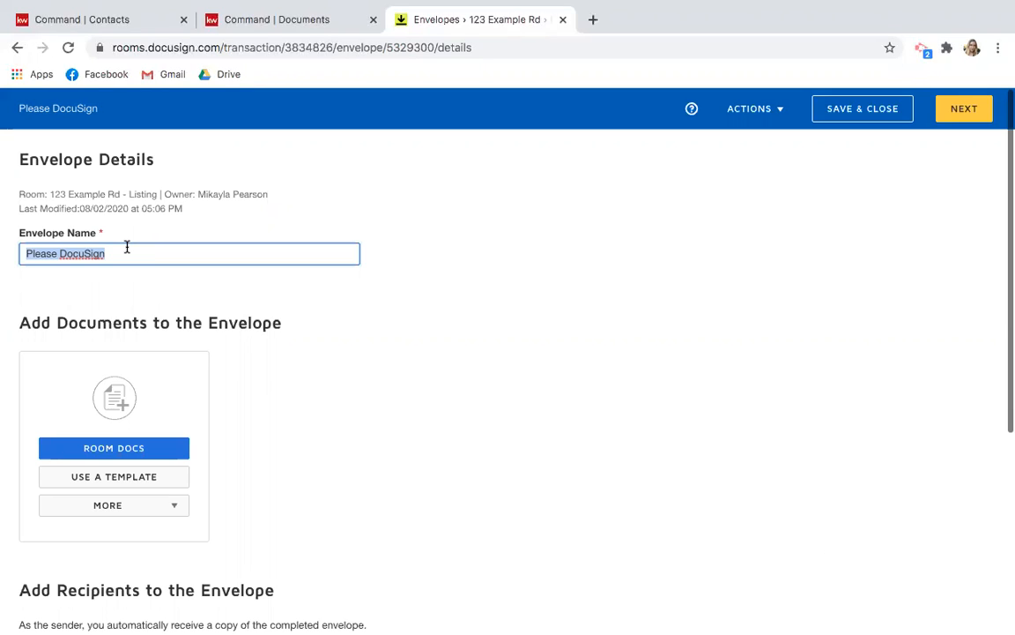
key(BackSpace)
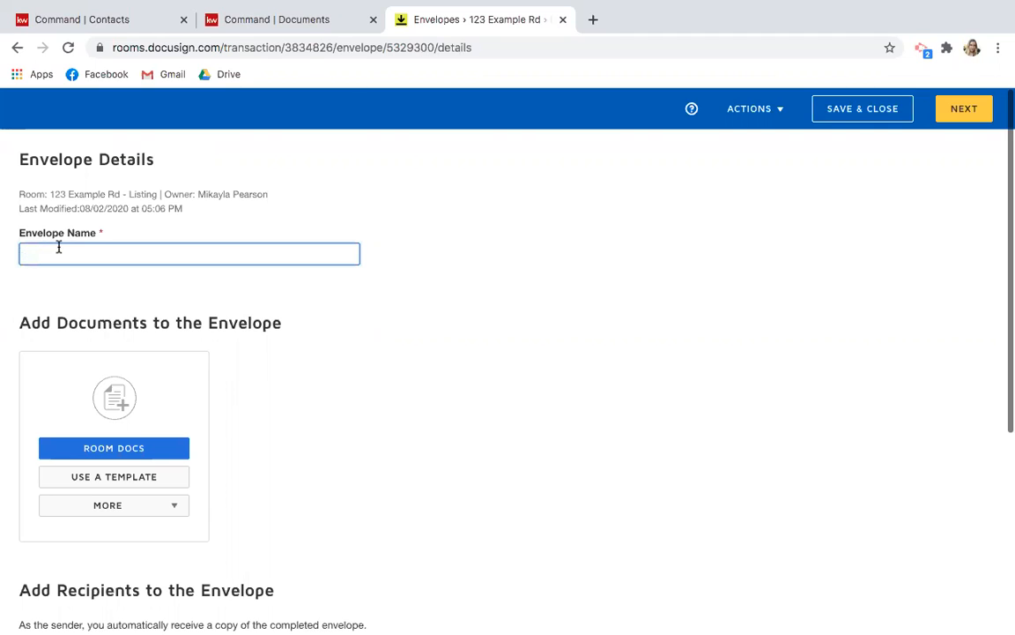
text(Lisin)
text(ting )
text(Agreement)
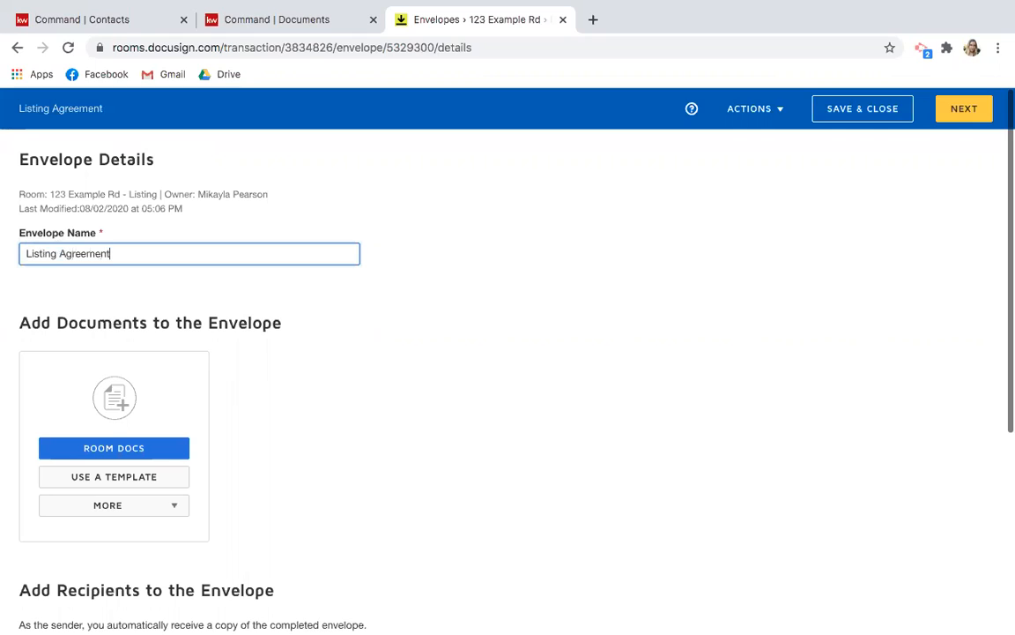
text( & Wire Warning)
click(266, 351)
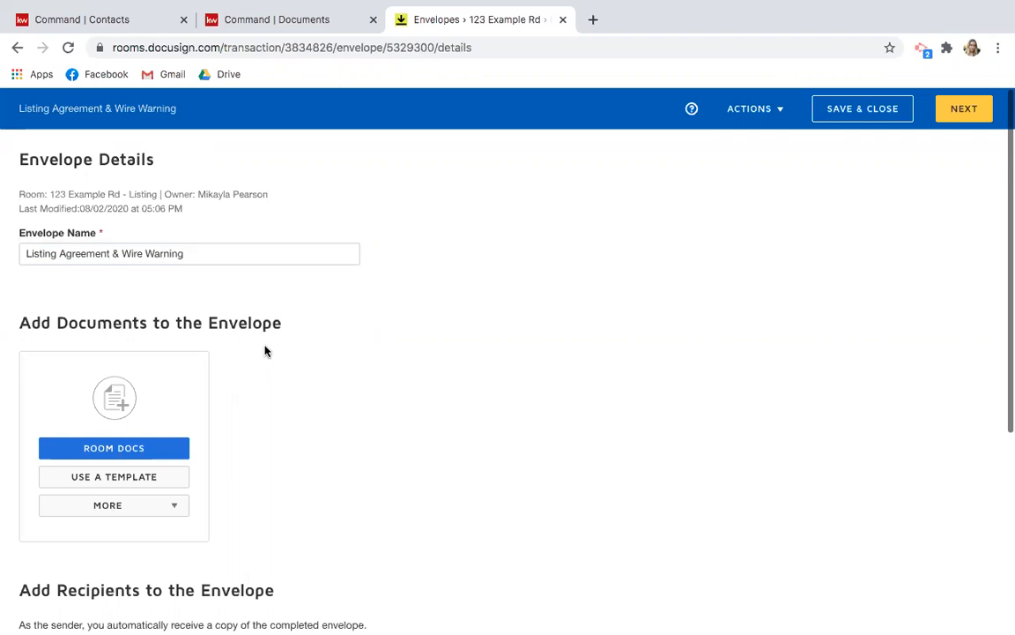
scroll(265, 351, down, 3)
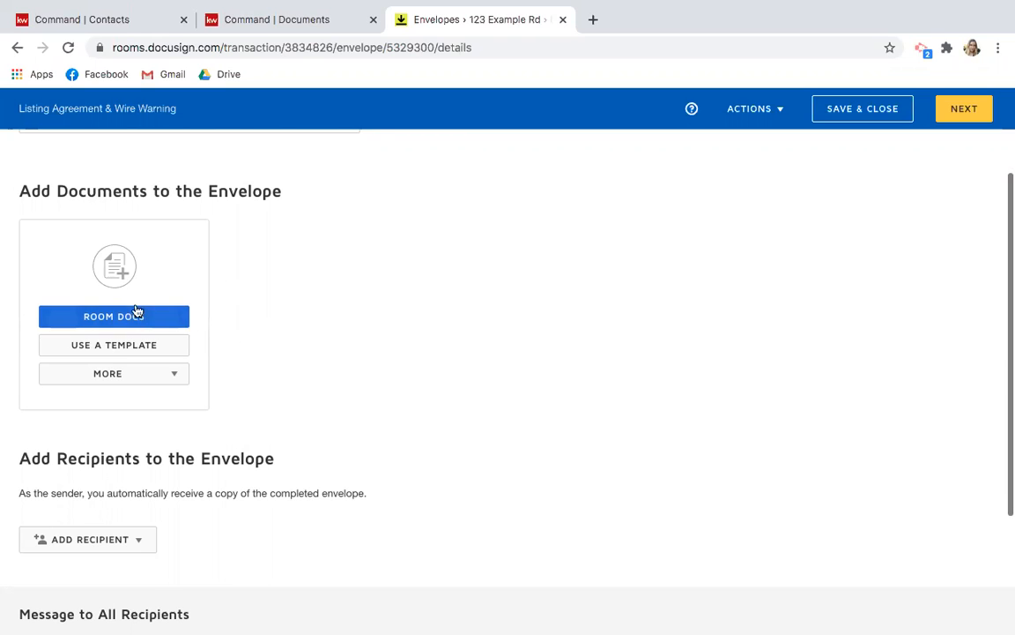
scroll(252, 267, up, 3)
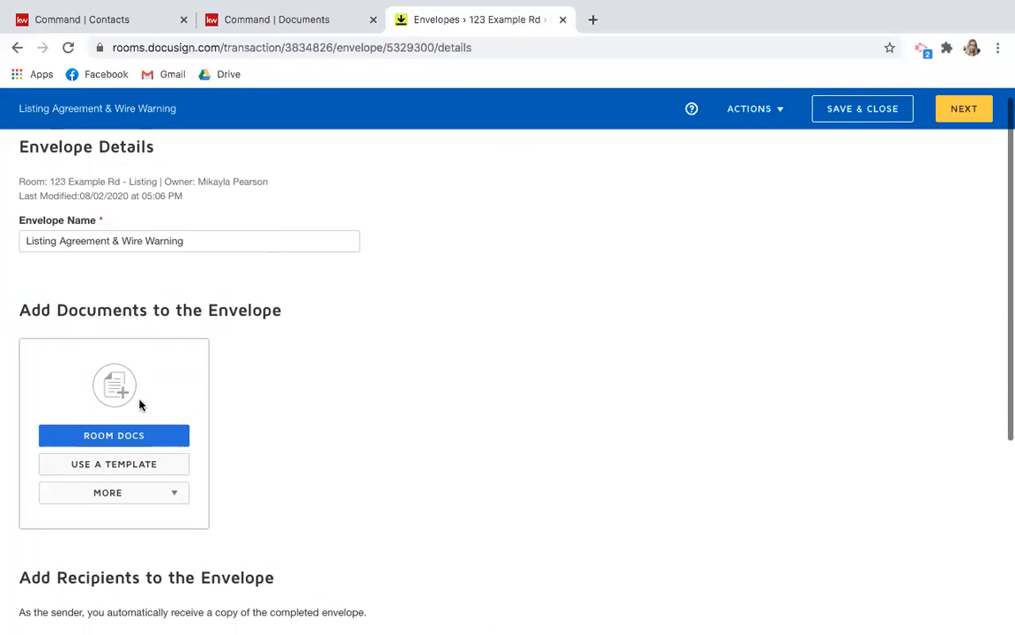
Add the TAR RF101 listing agreement and TAR RF308 Wire Fraud Warning from room documents.
click(76, 436)
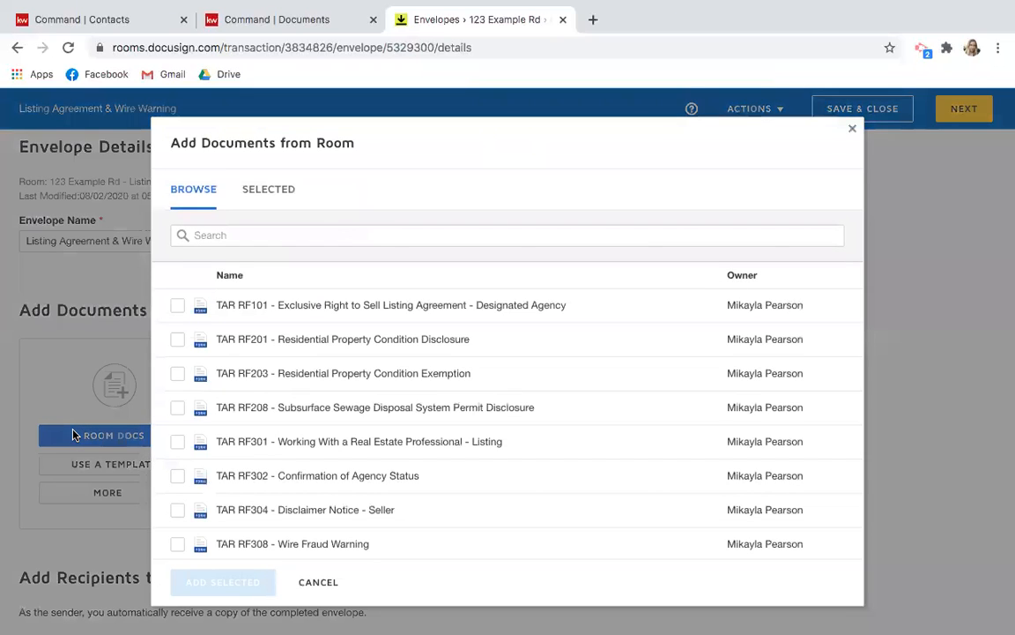
click(177, 305)
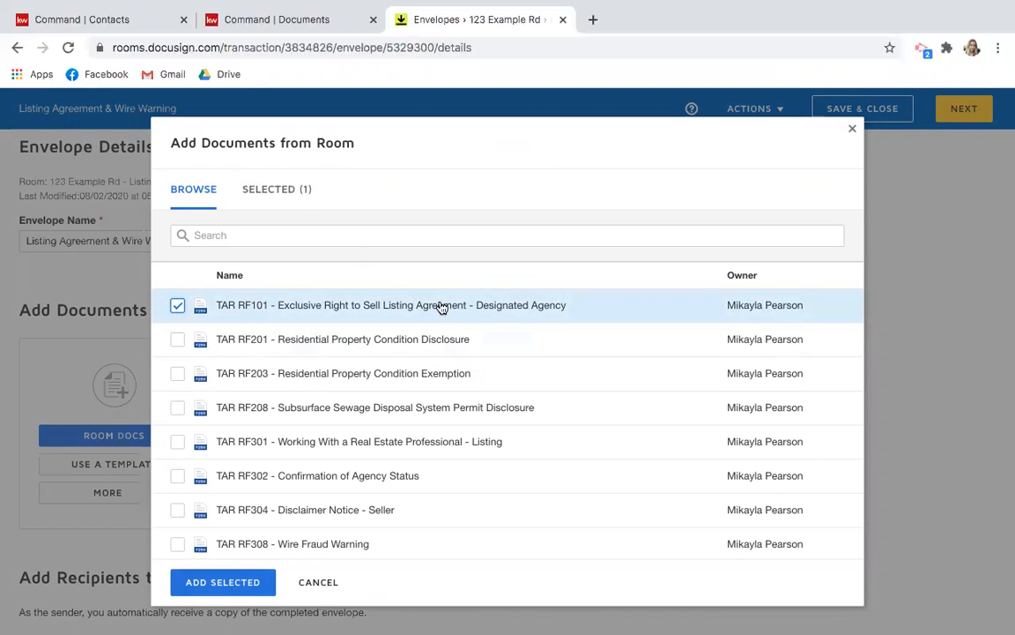
scroll(440, 306, down, 2)
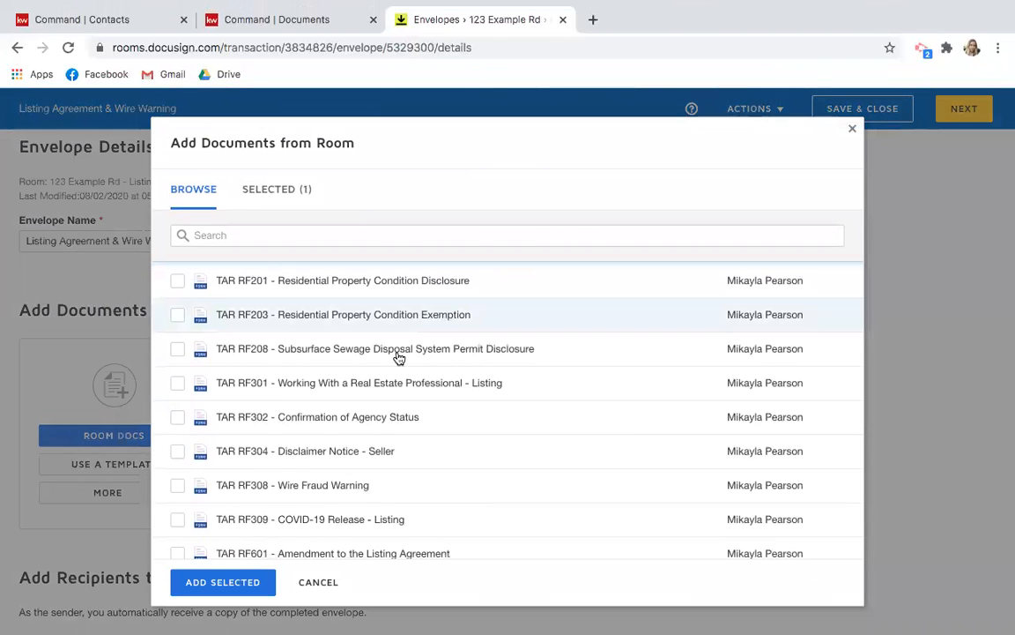
click(180, 485)
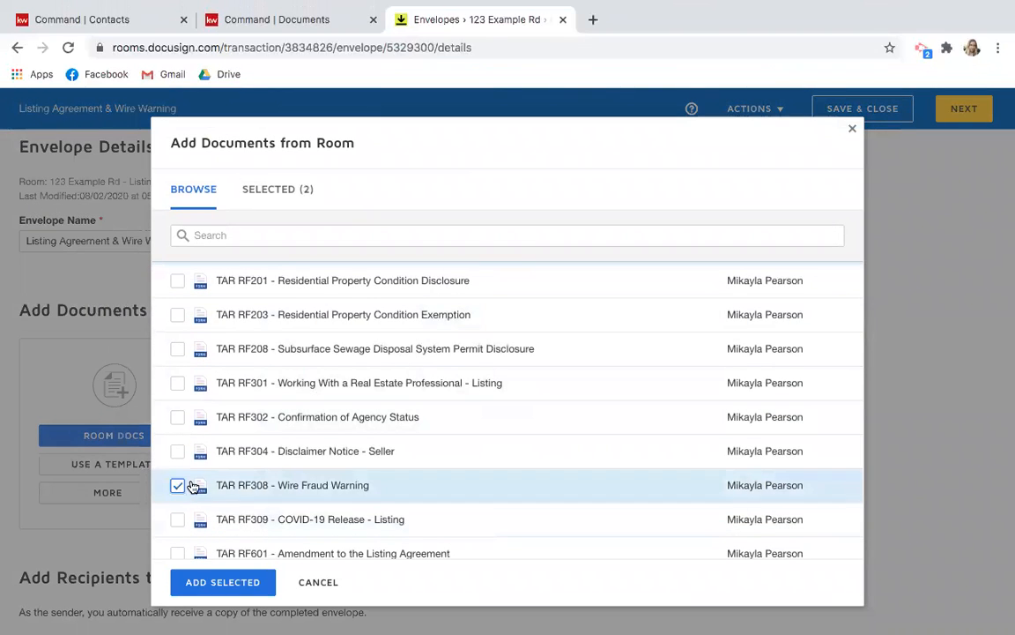
scroll(394, 483, down, 1)
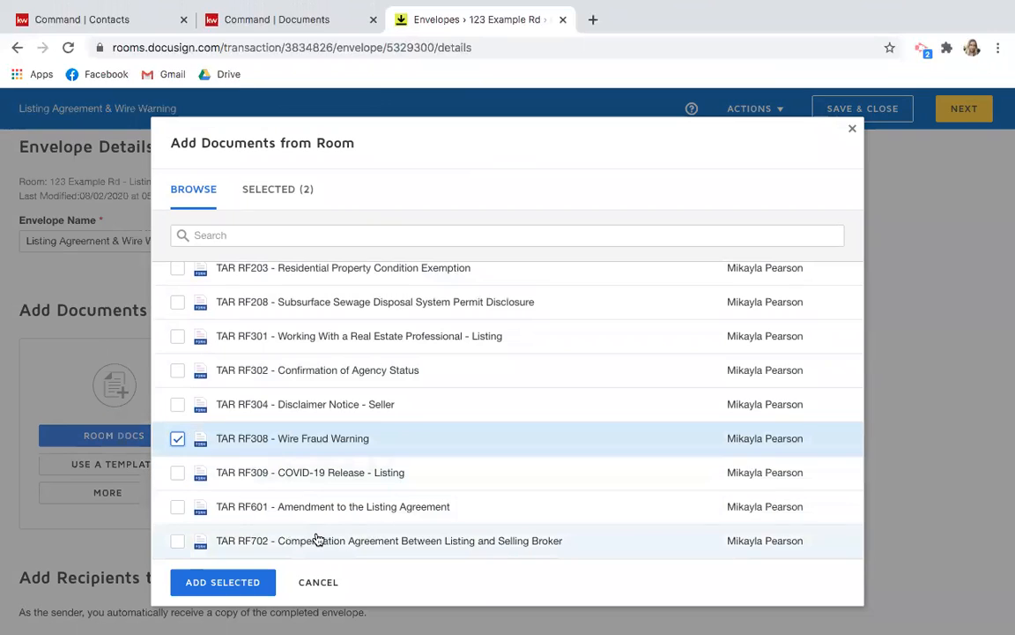
click(178, 475)
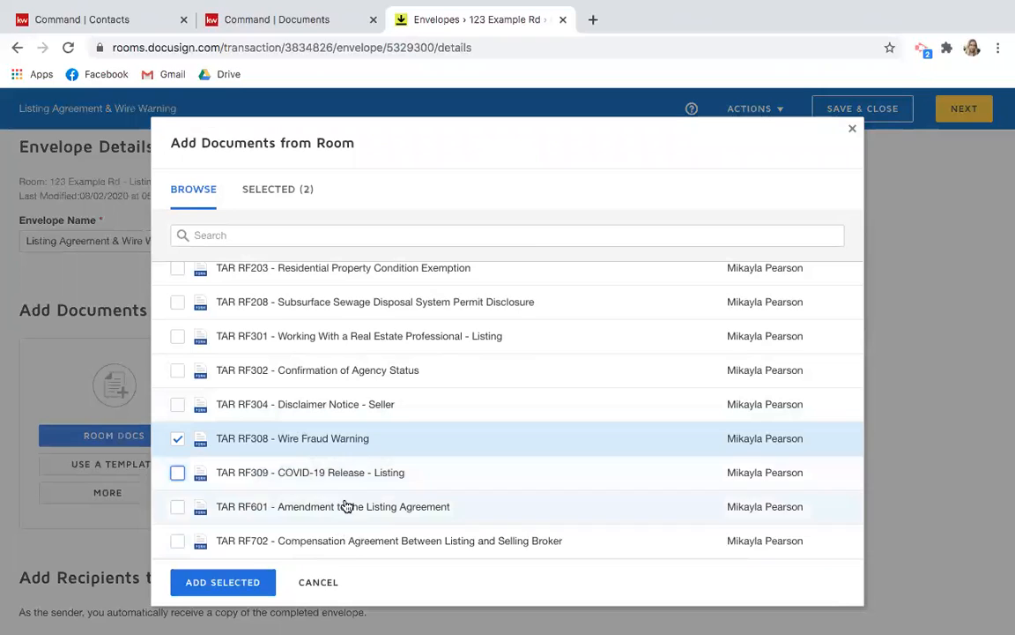
scroll(336, 488, up, 1)
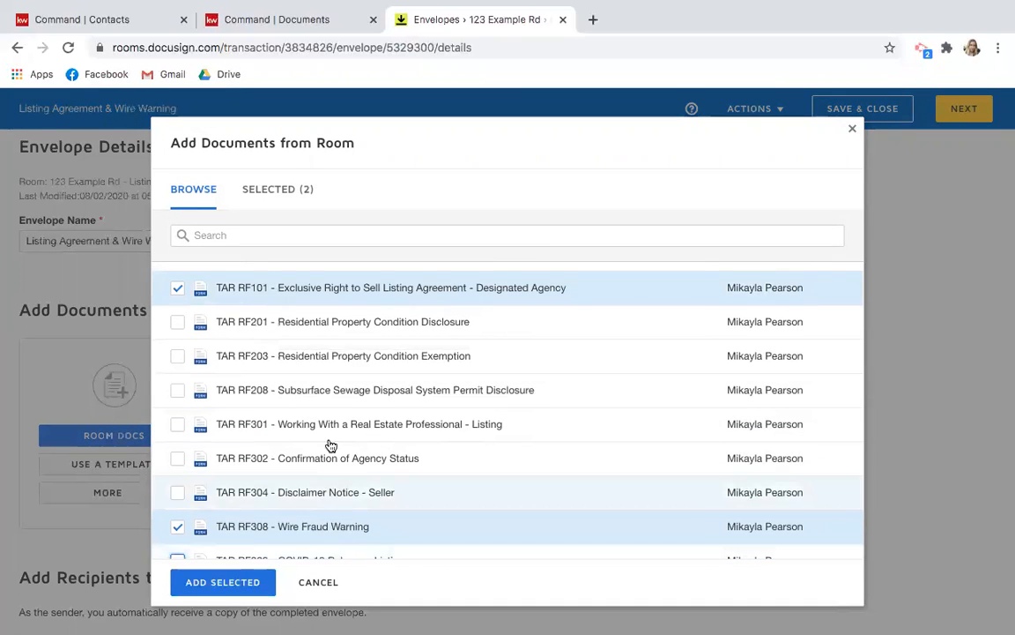
scroll(341, 551, down, 1)
scroll(341, 551, up, 1)
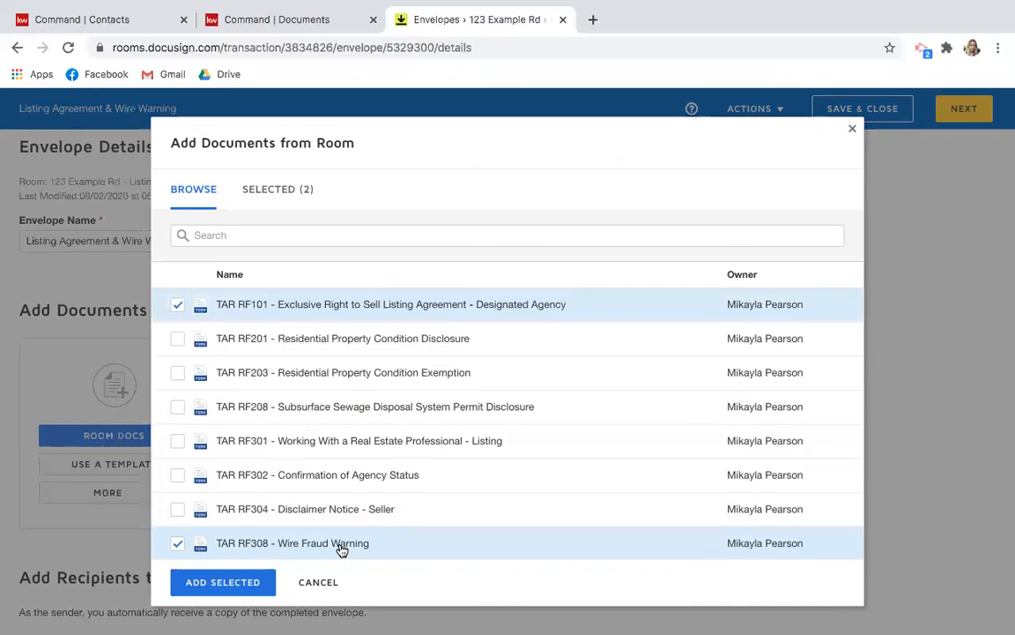
scroll(340, 548, down, 1)
click(203, 584)
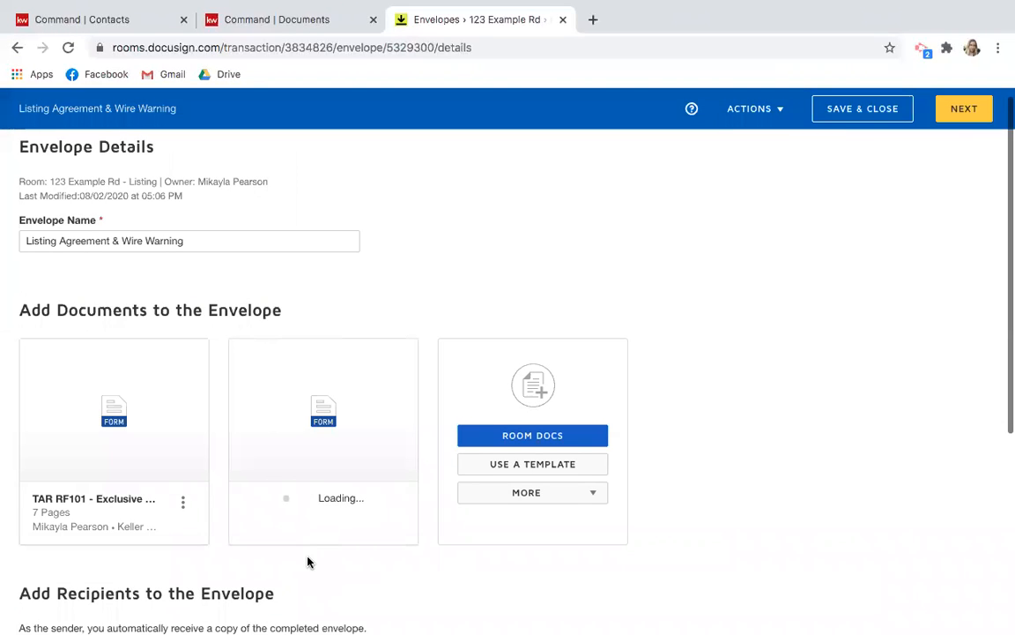
scroll(307, 562, down, 2)
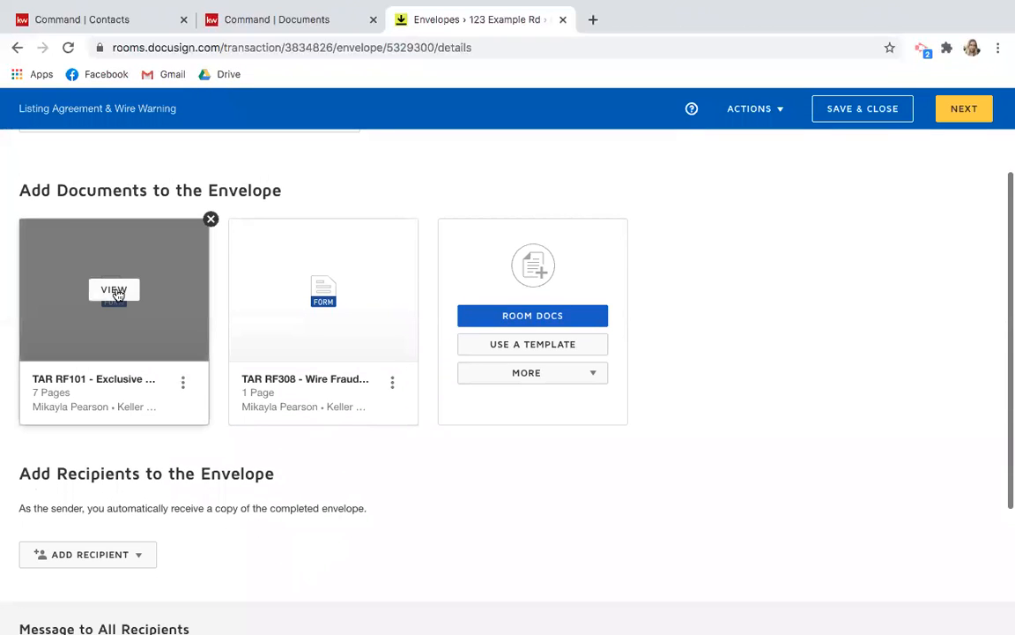
click(116, 291)
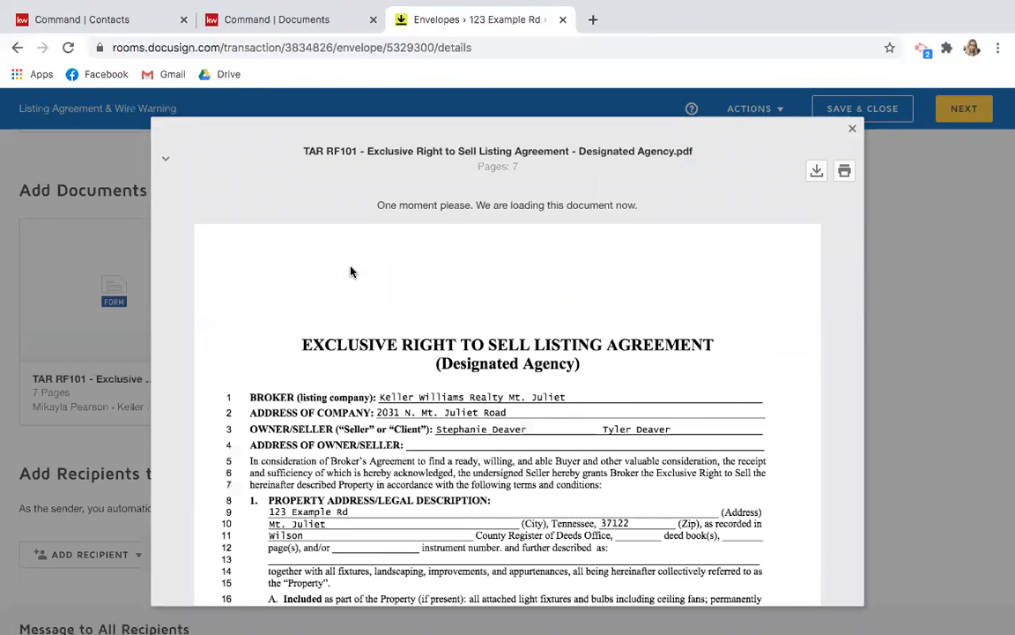
scroll(350, 272, down, 3)
scroll(349, 272, down, 2)
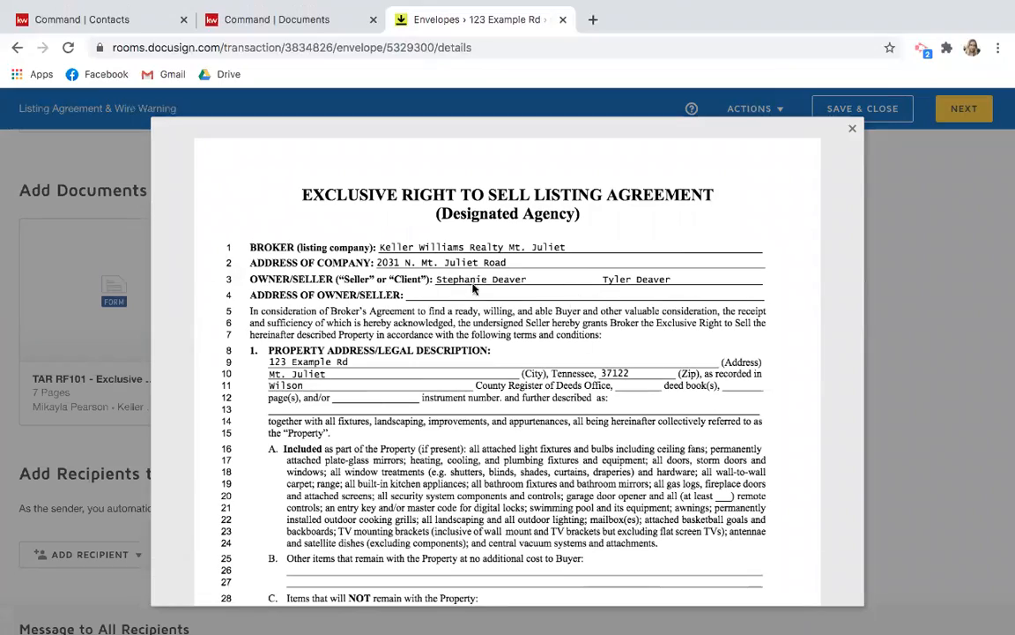
scroll(375, 459, down, 10)
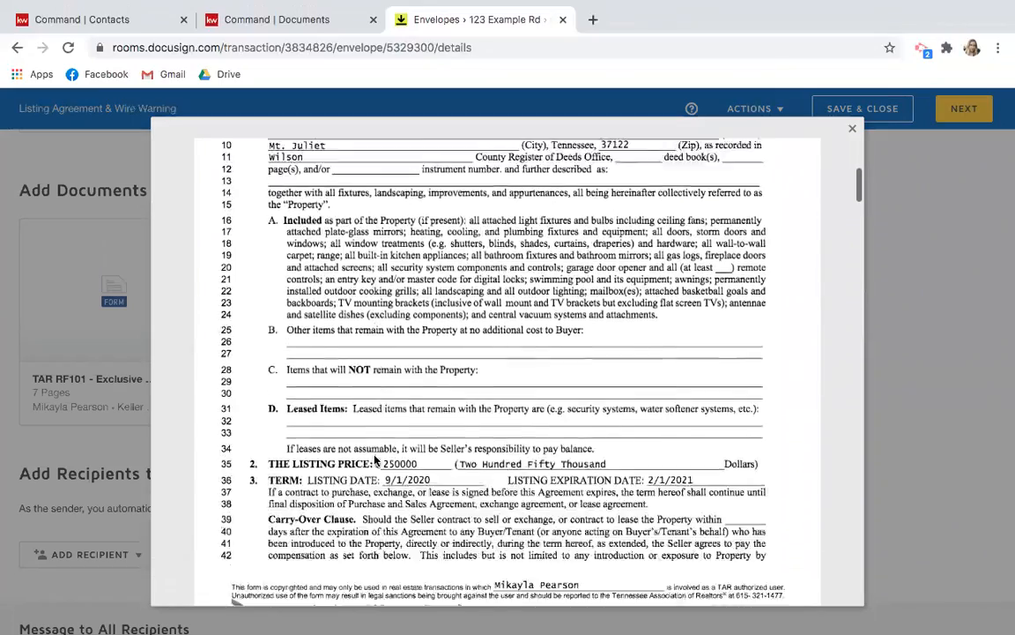
scroll(374, 459, down, 15)
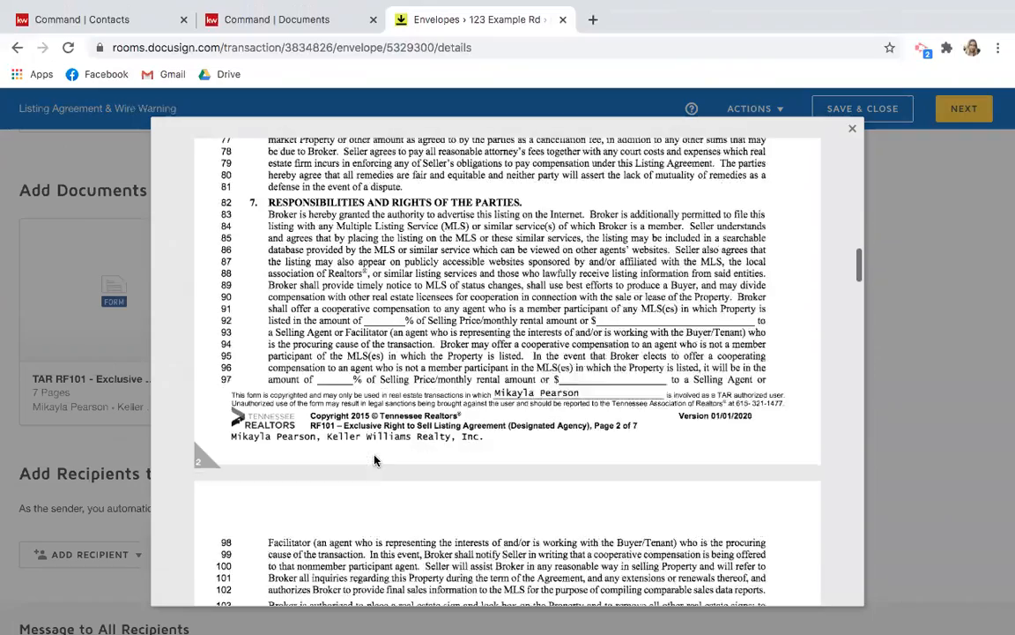
scroll(374, 459, up, 8)
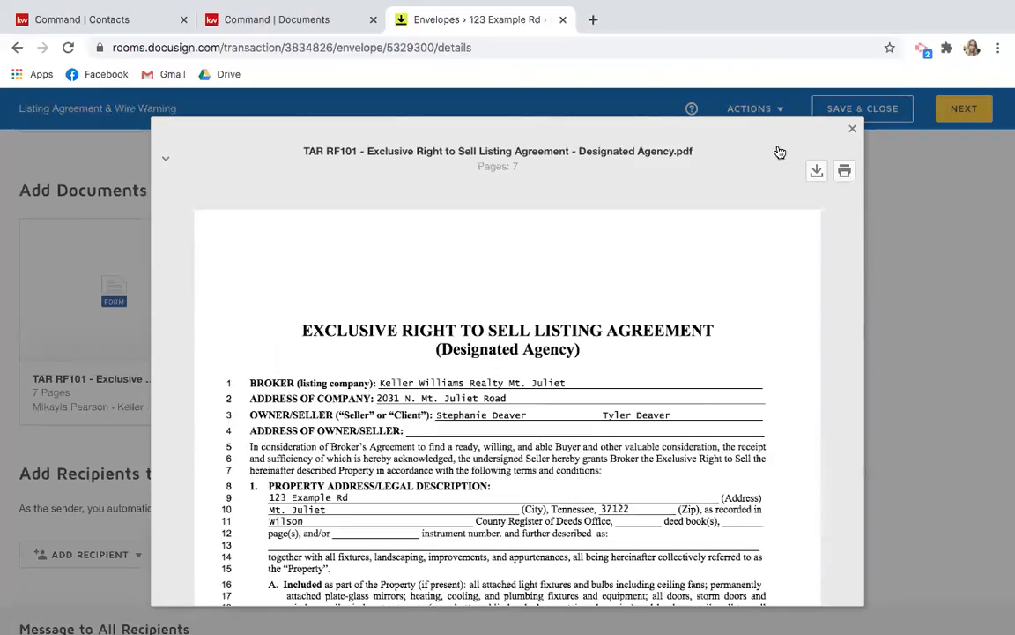
click(852, 130)
scroll(393, 480, down, 1)
scroll(393, 481, up, 1)
scroll(396, 439, up, 2)
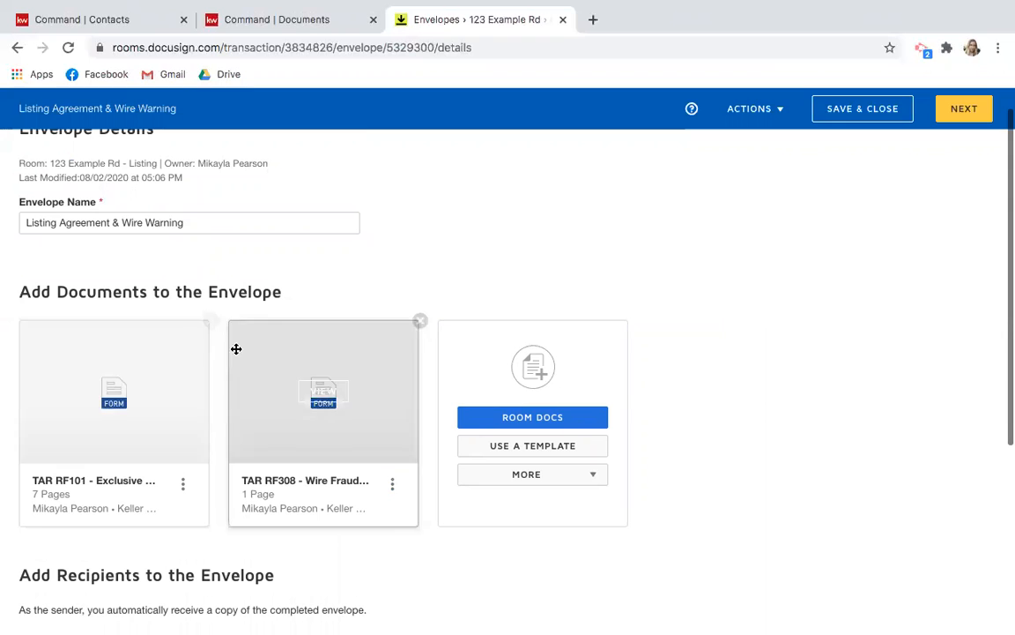
scroll(225, 369, down, 3)
scroll(226, 368, down, 4)
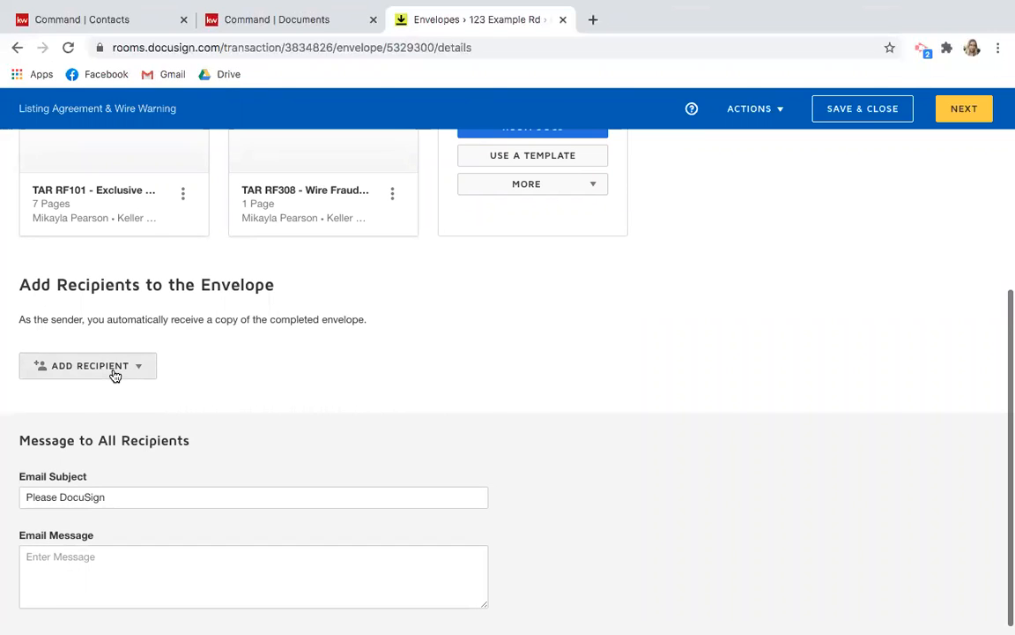
Add the pre-tagged Seller One and Seller Two roles, assigning the matching seller to each.
click(115, 376)
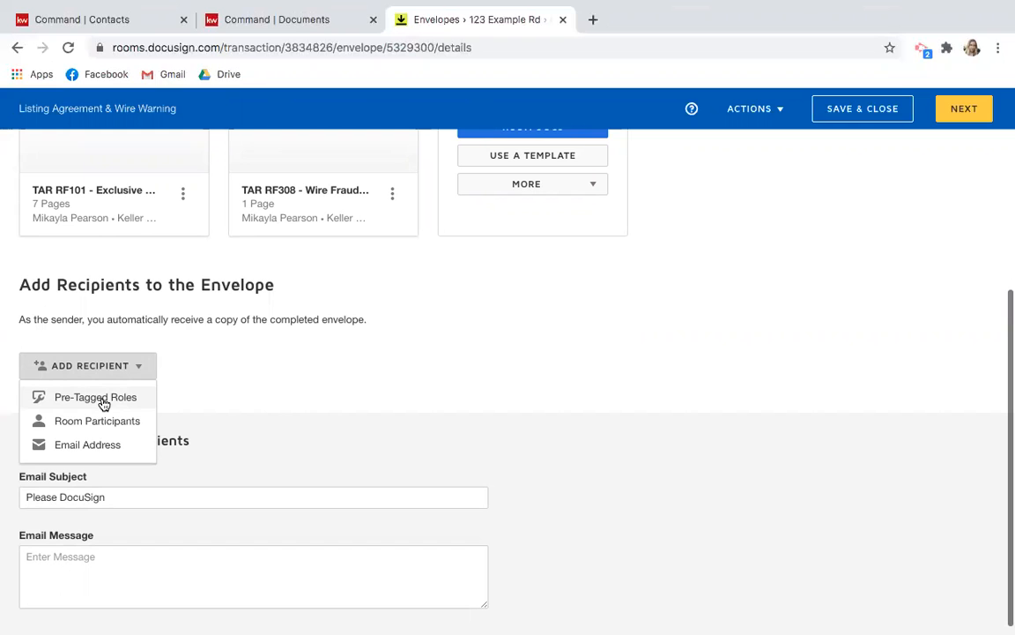
click(102, 401)
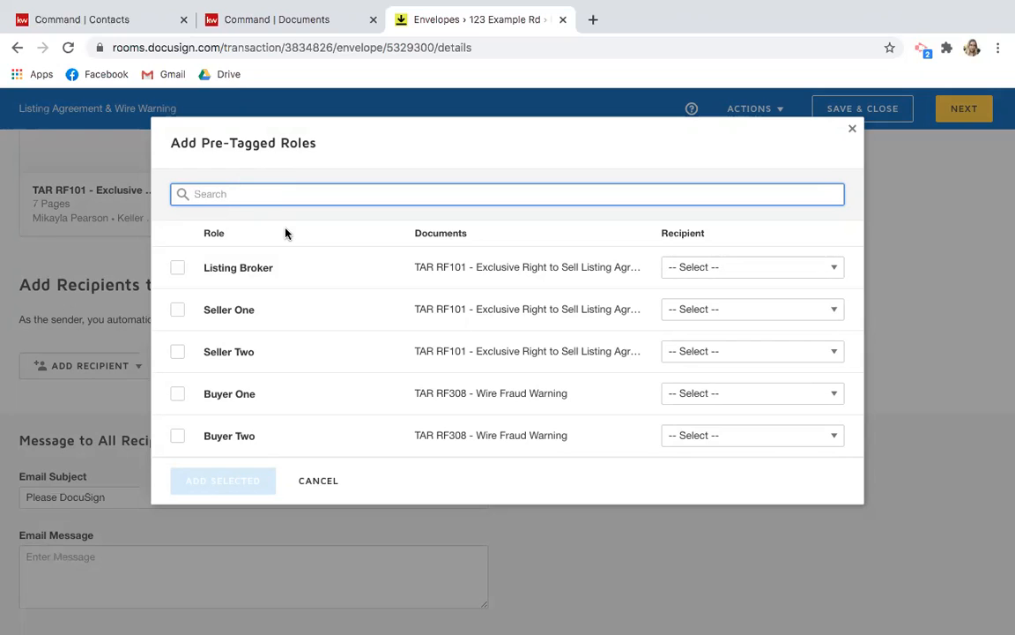
click(177, 310)
click(177, 356)
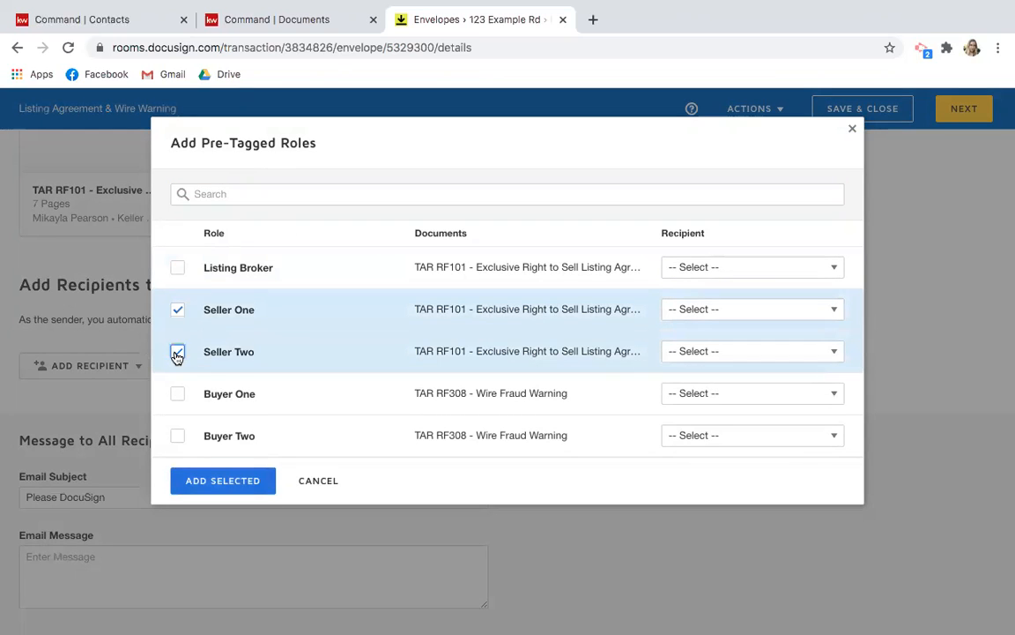
click(791, 311)
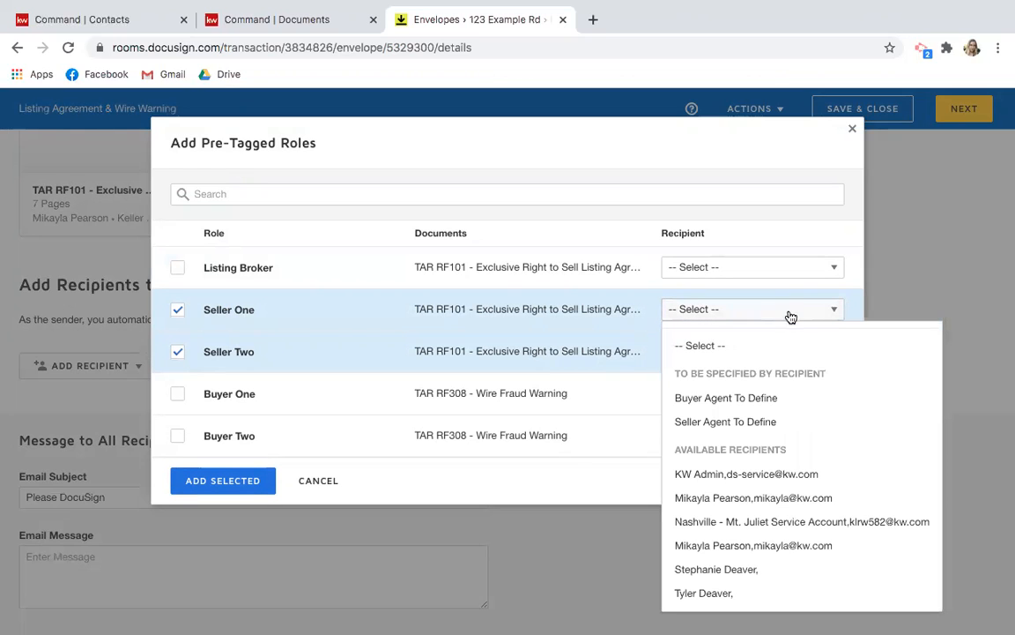
click(735, 570)
click(711, 352)
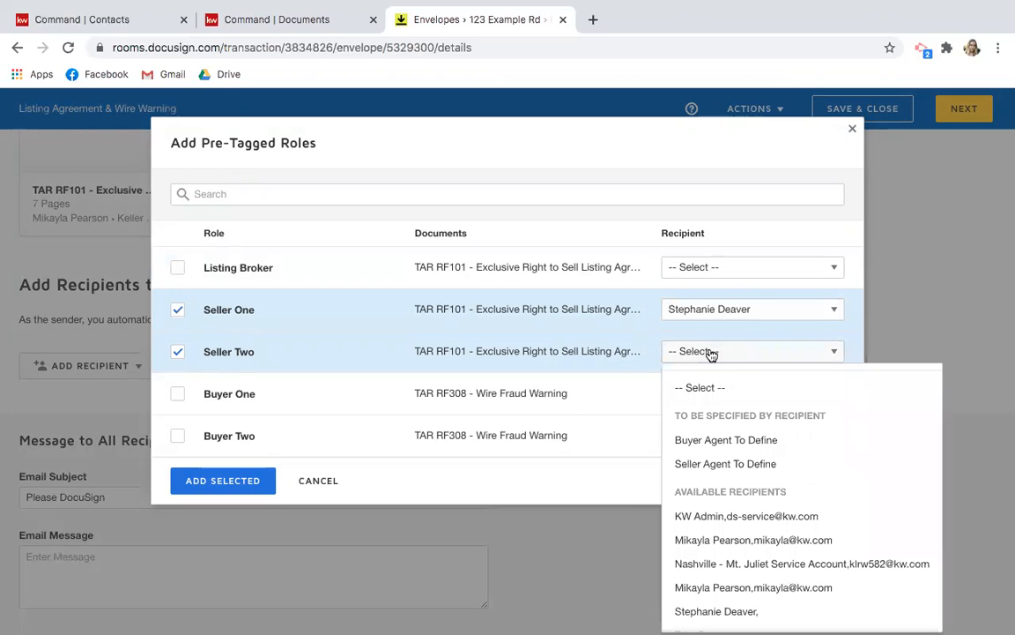
scroll(710, 548, down, 1)
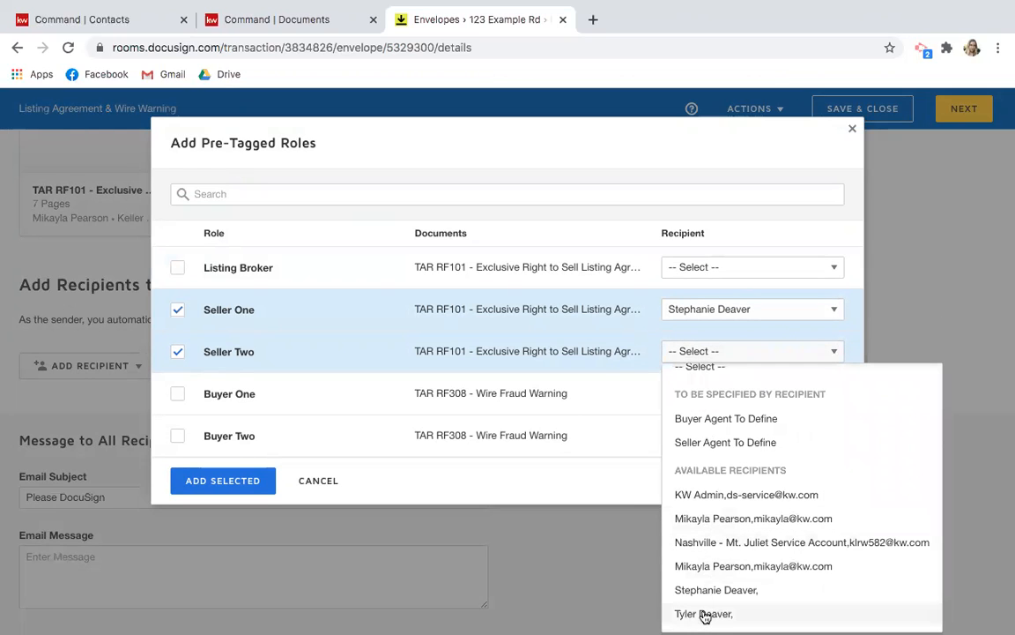
click(705, 614)
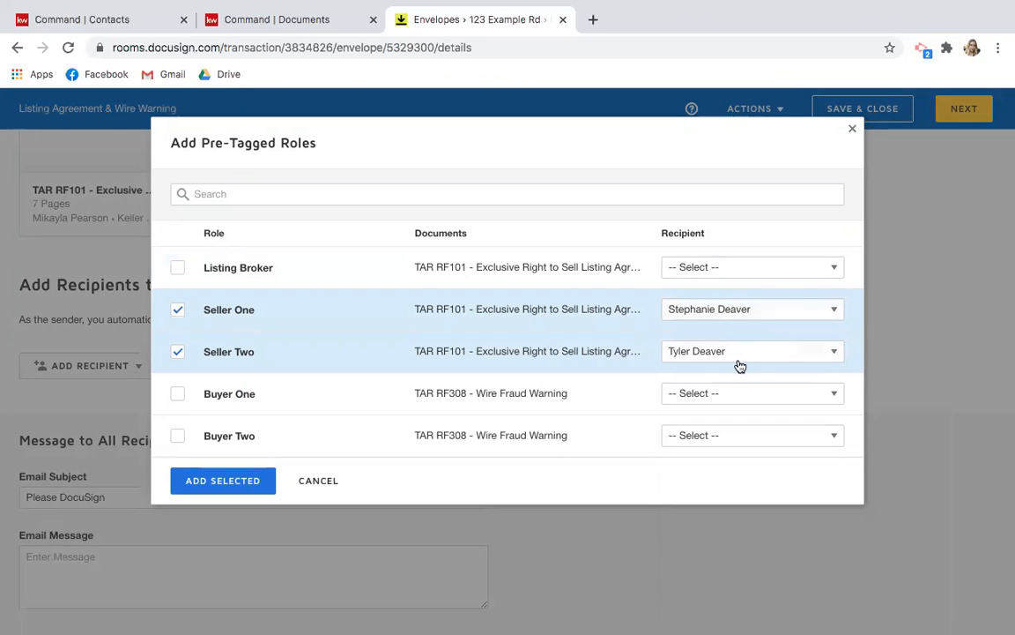
click(213, 483)
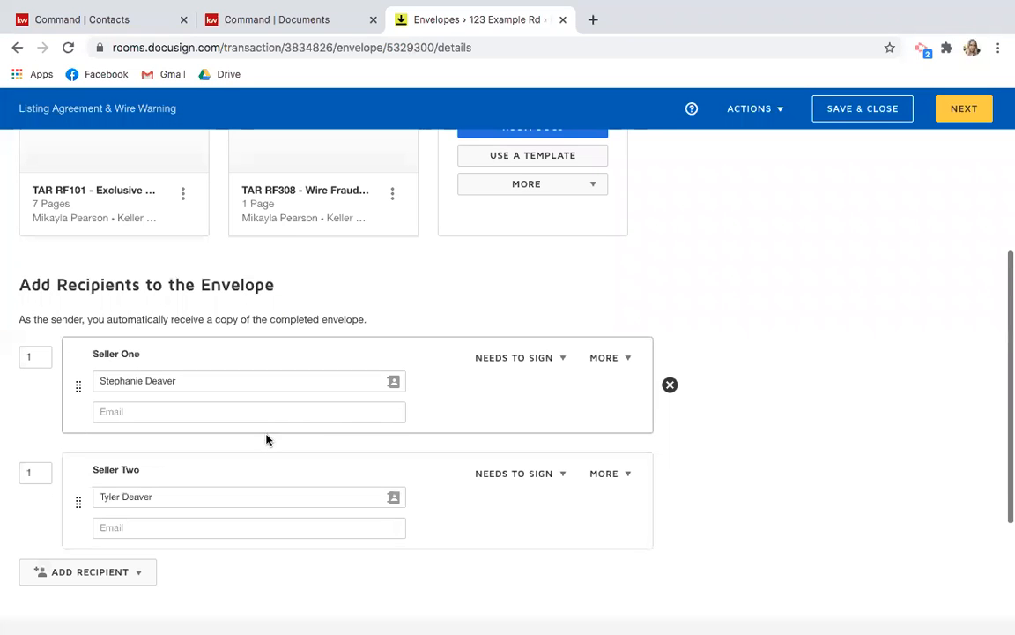
Fill in each seller's e-mail address in the Seller One and Seller Two Email fields.
scroll(272, 464, down, 1)
click(195, 338)
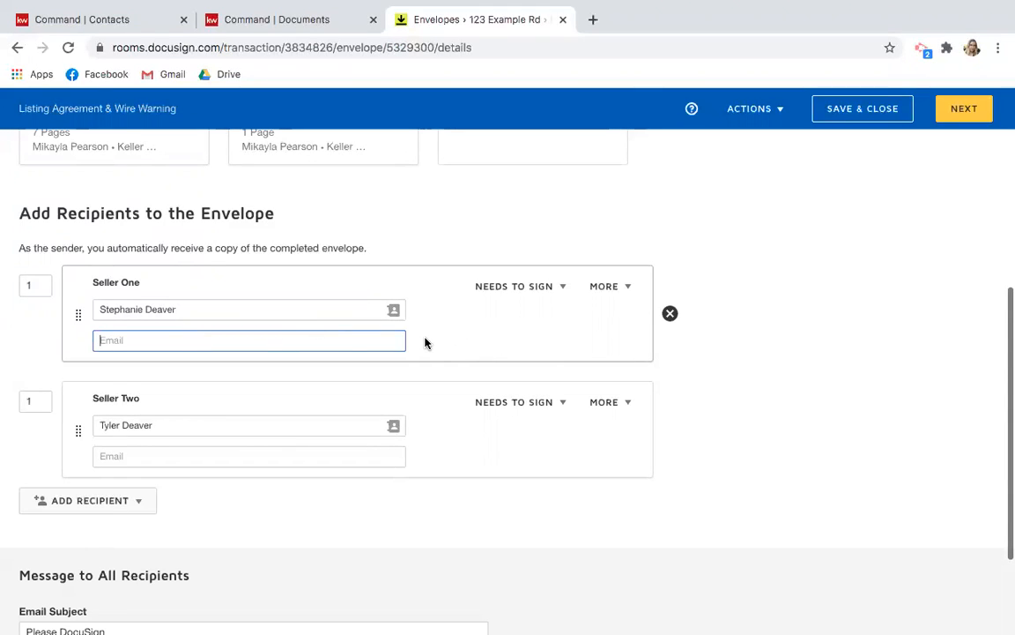
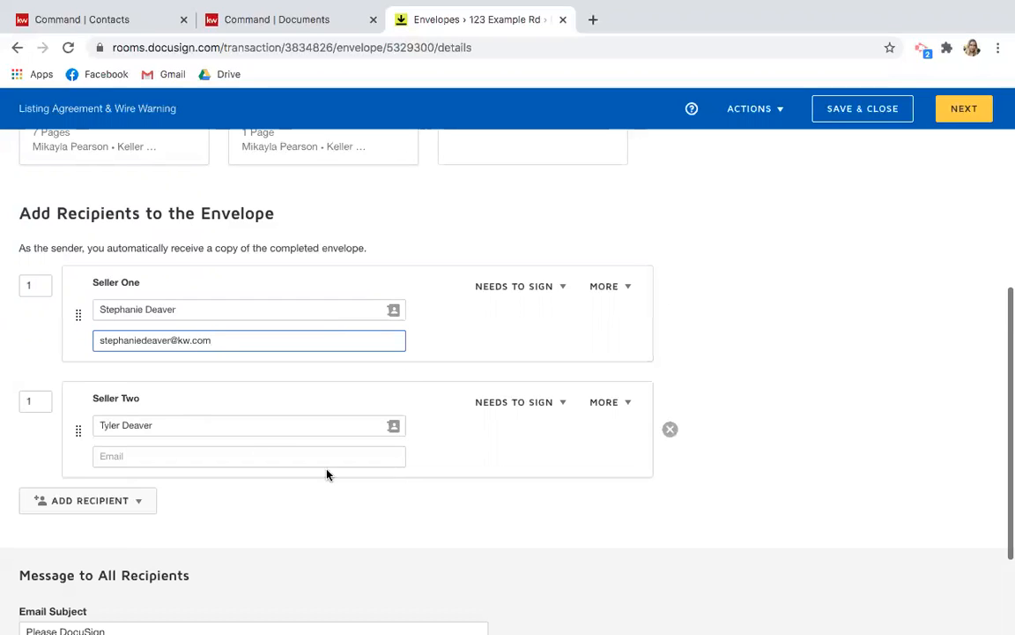
click(250, 451)
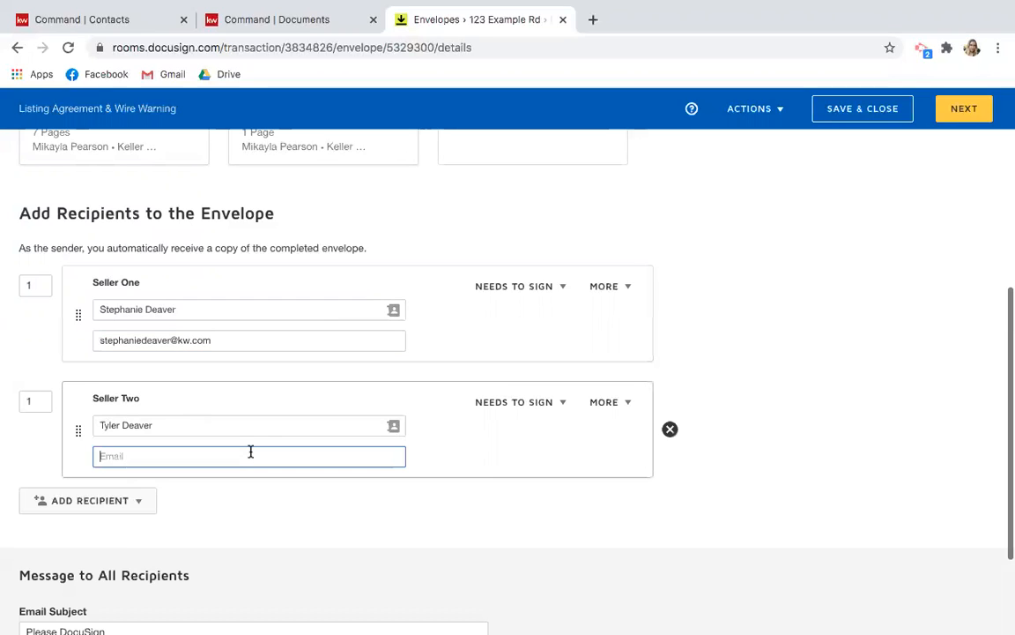
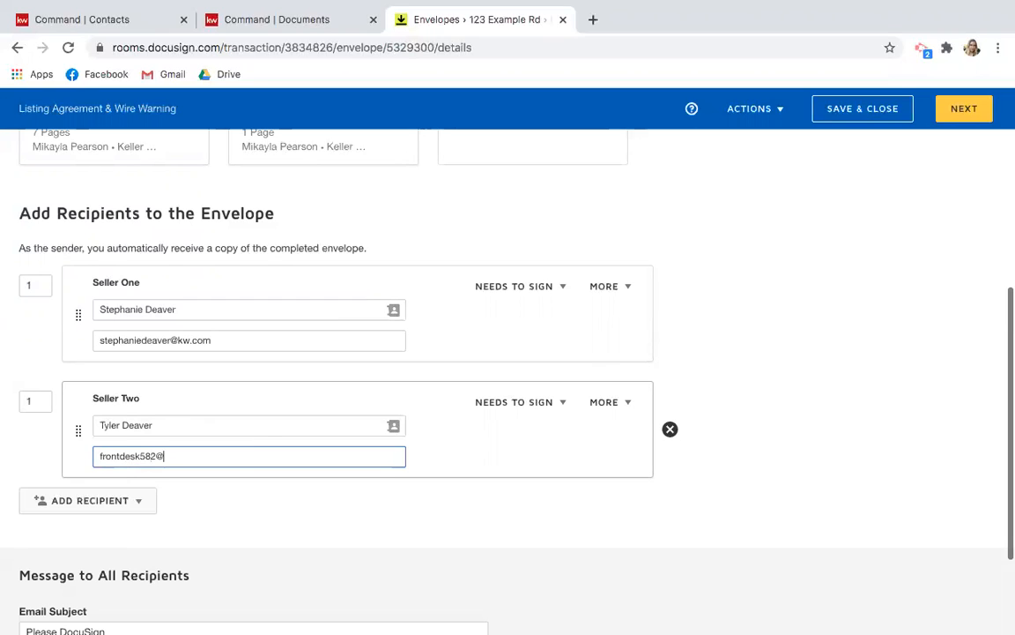
click(481, 473)
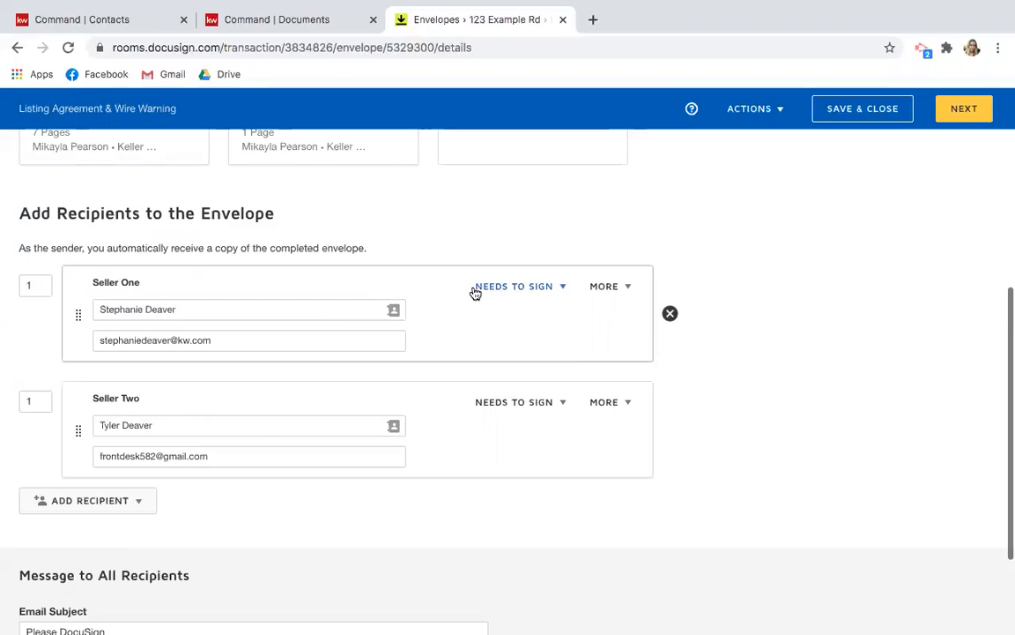
Check both sellers' role dropdowns, leaving each on Needs to Sign.
click(521, 291)
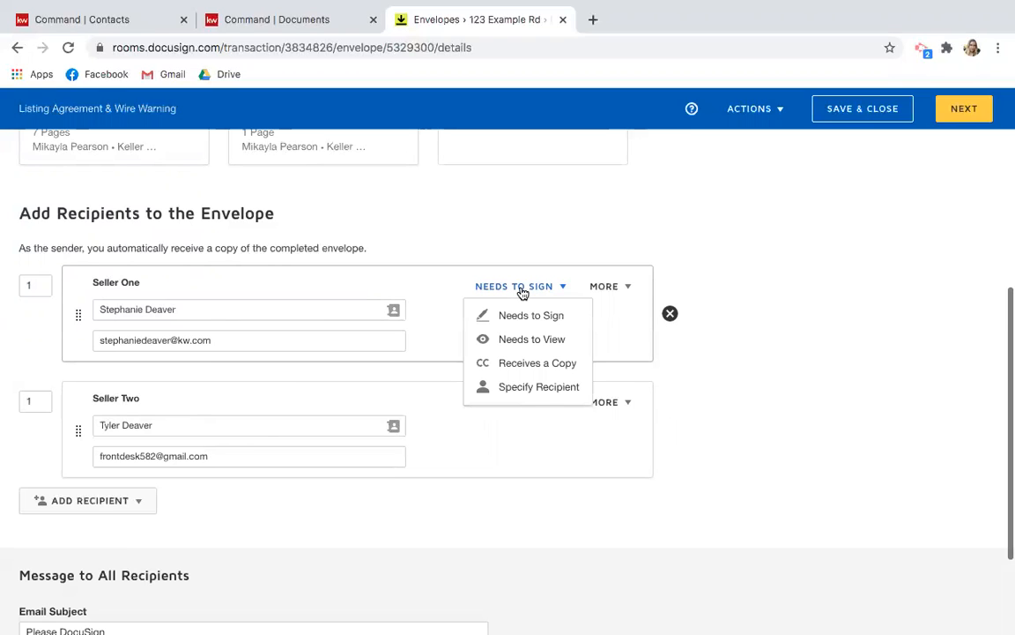
click(522, 292)
click(535, 408)
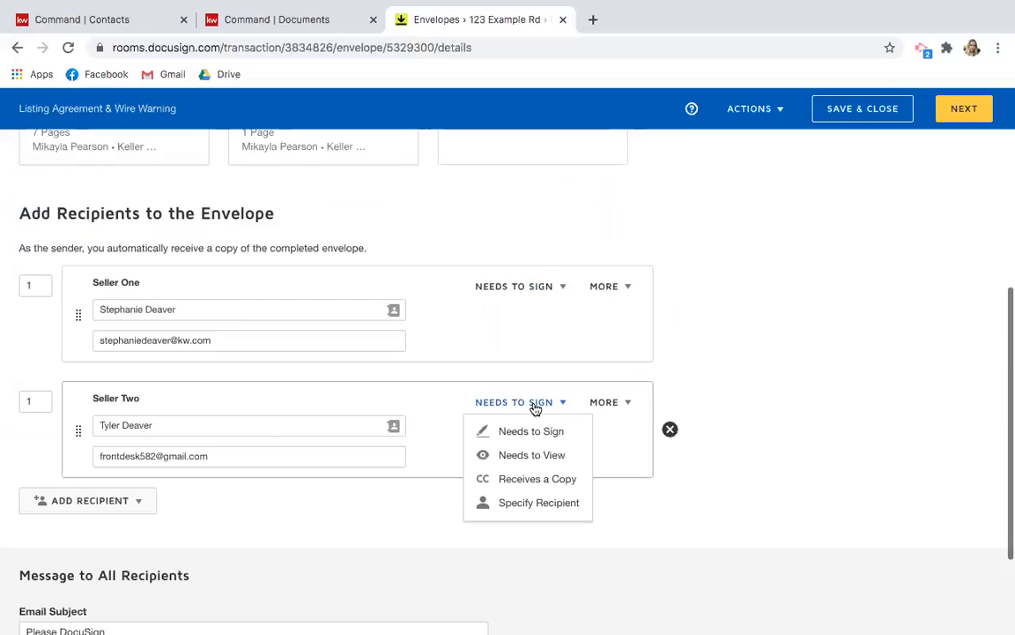
click(534, 407)
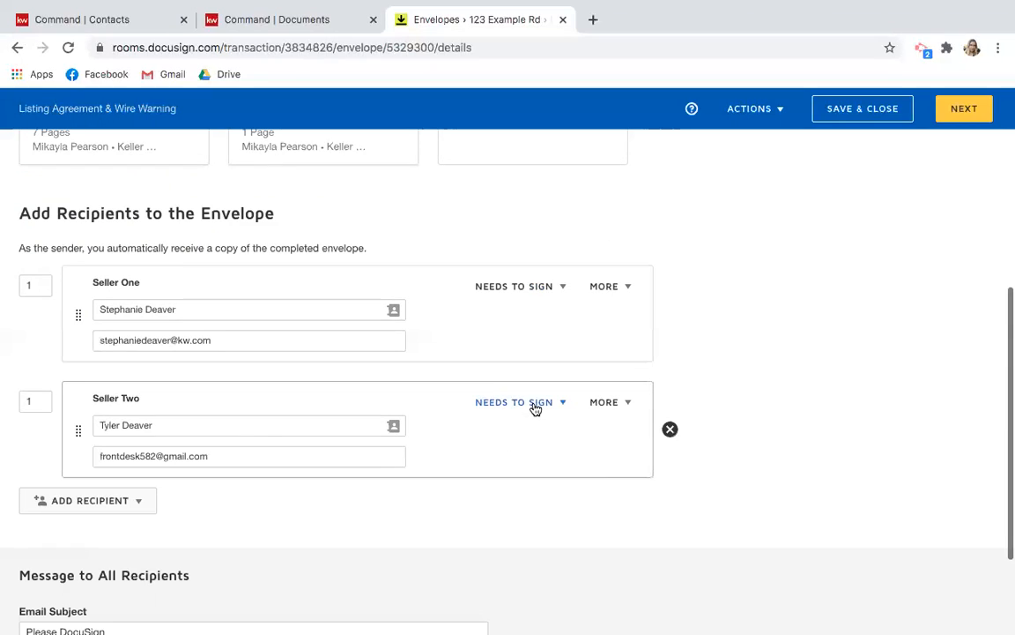
click(509, 290)
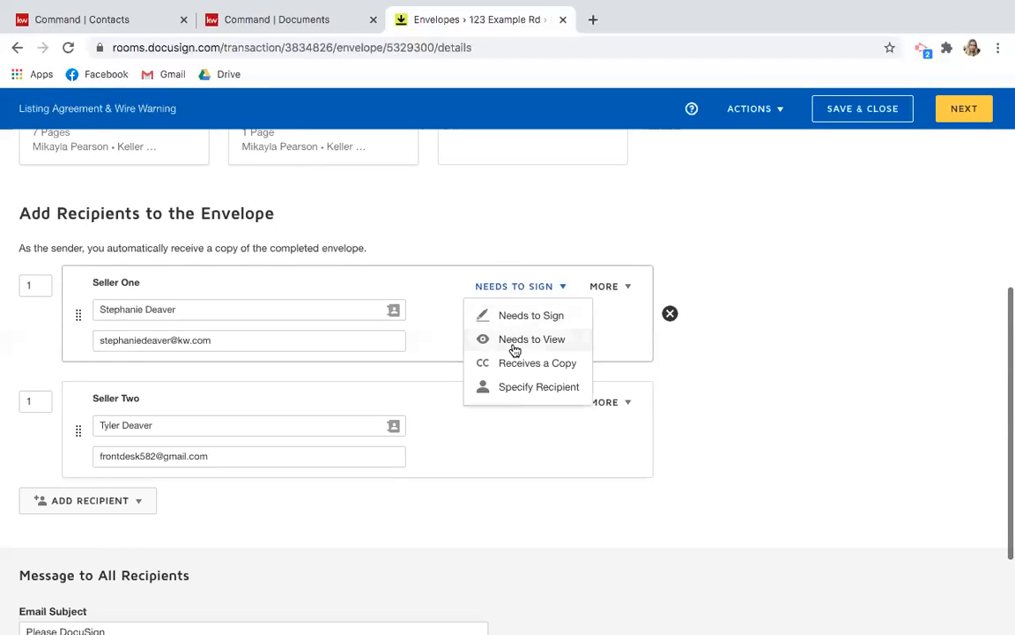
click(517, 245)
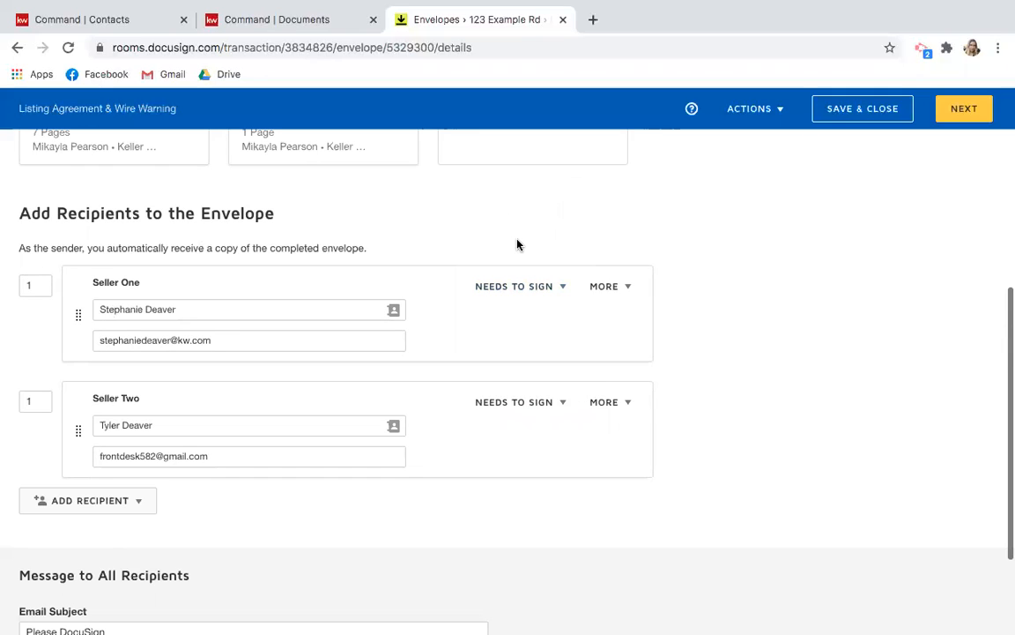
click(522, 295)
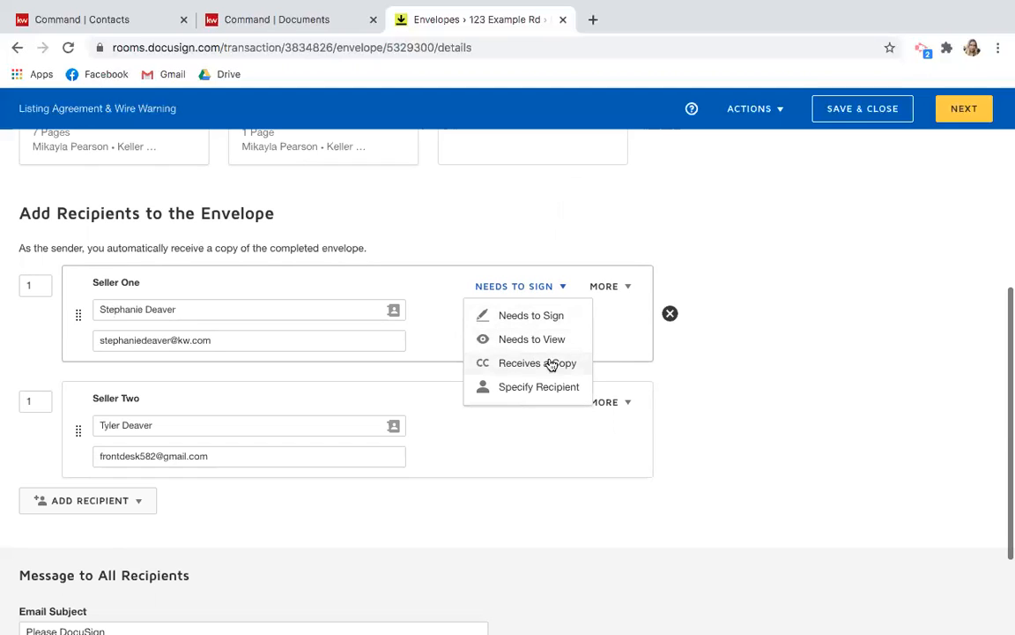
click(632, 360)
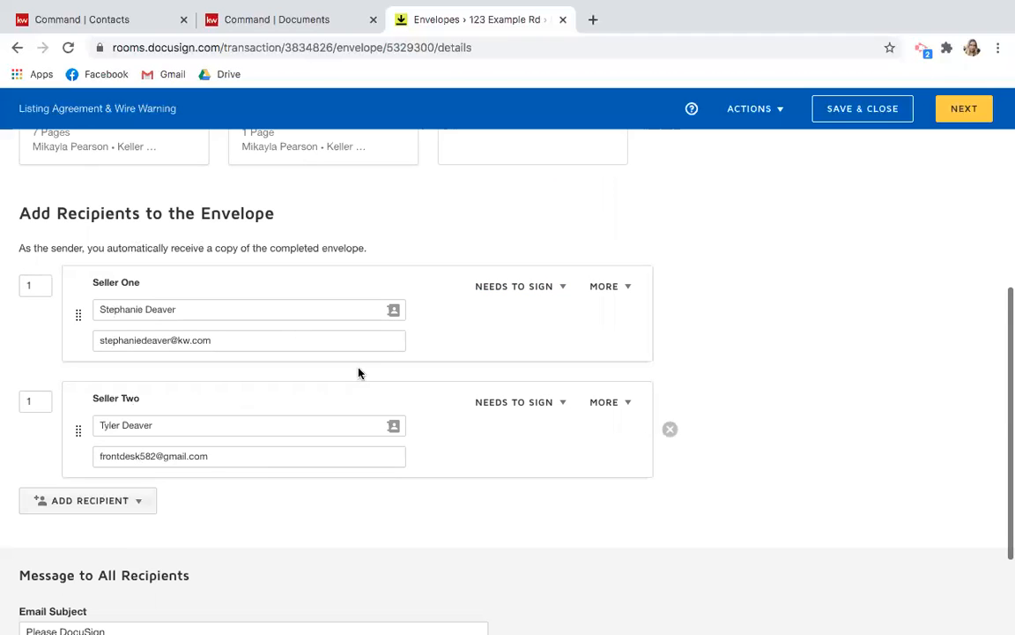
Change the email subject to 'Please Sign these Form to List Your House'.
scroll(302, 538, down, 3)
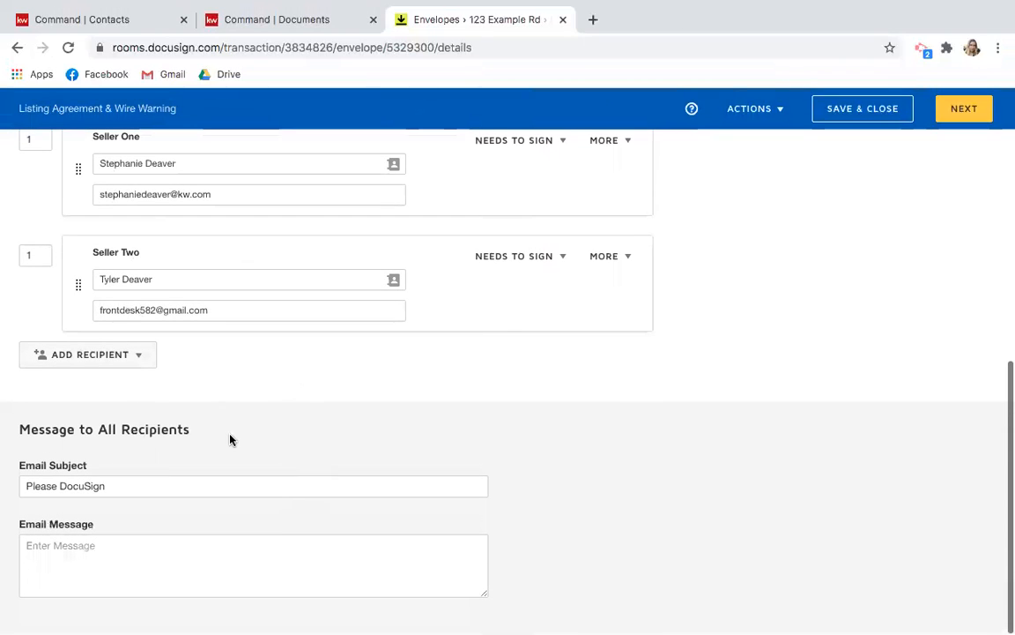
click(119, 479)
key(BackSpace)
key(BackSpace)
key(BackSpace)
key(BackSpace)
key(BackSpace)
key(BackSpace)
key(BackSpace)
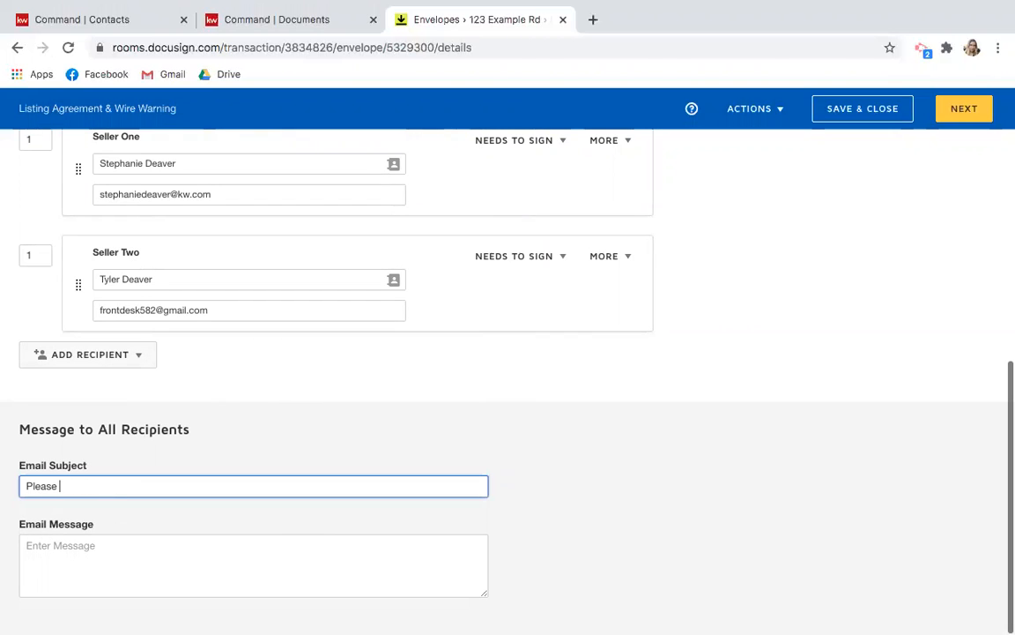
text(Sign)
text(these Form to Li)
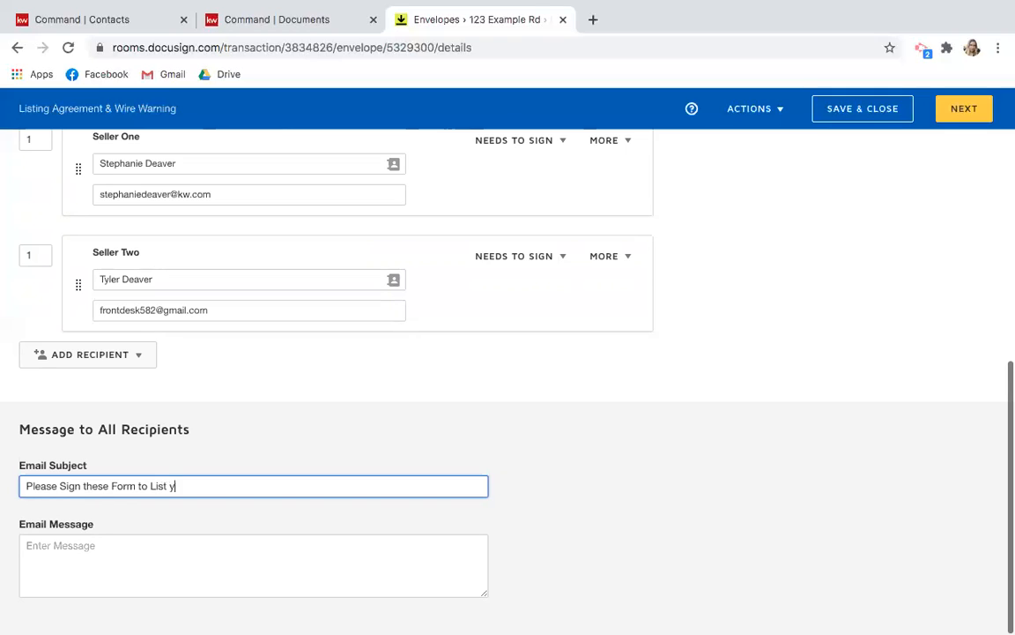
text(st You rHourse)
key(Tab)
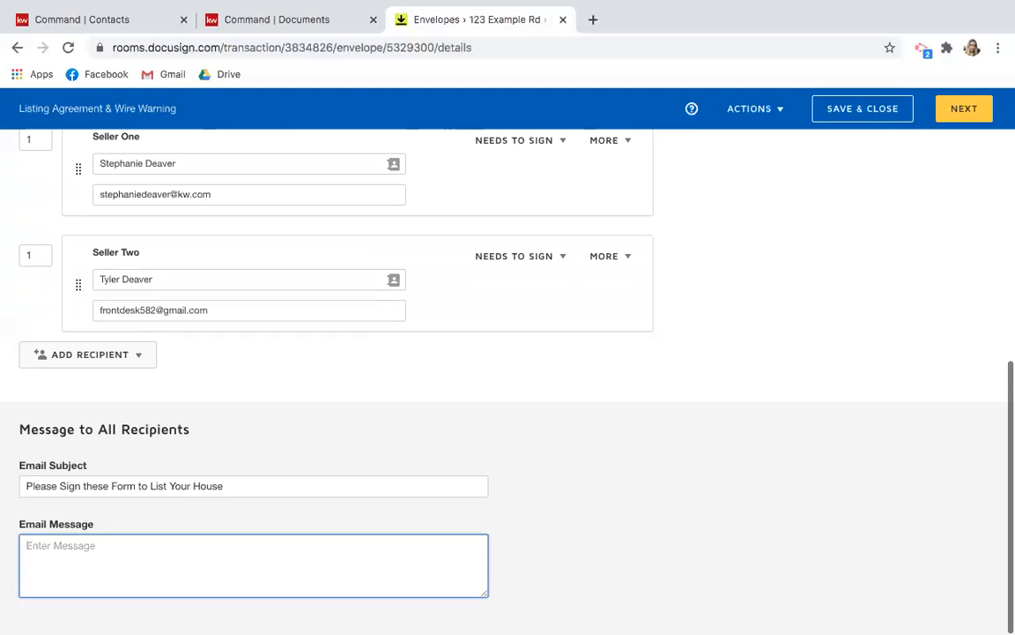
Write a message greeting both sellers and asking them to sign the Listing Agreement and Wire Fraud Warning.
text(Hi Stephanie and Tyler,  )
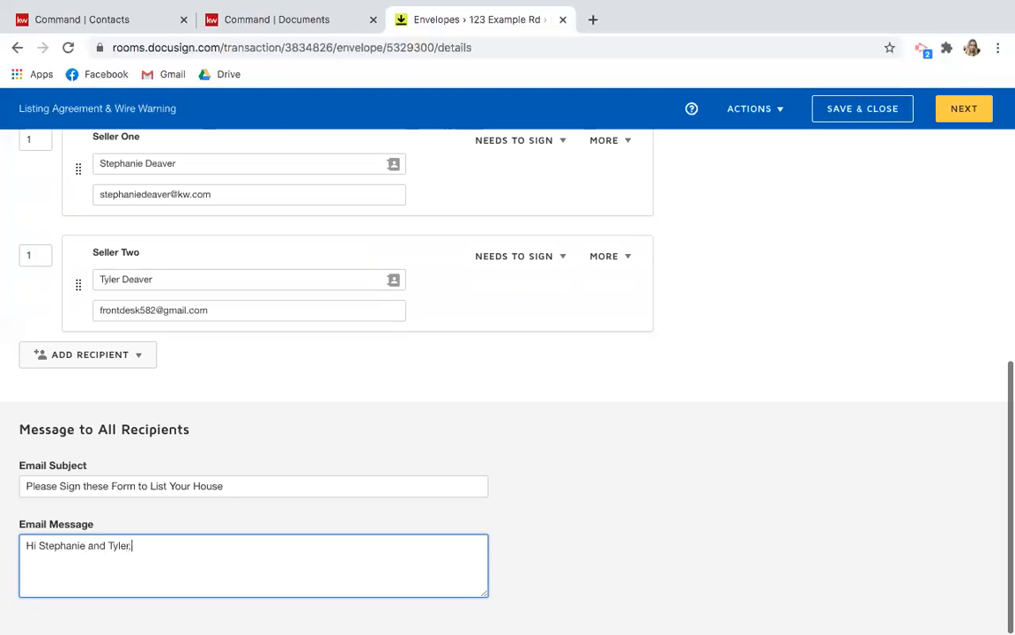
text(Please sign the Listing Agreement an)
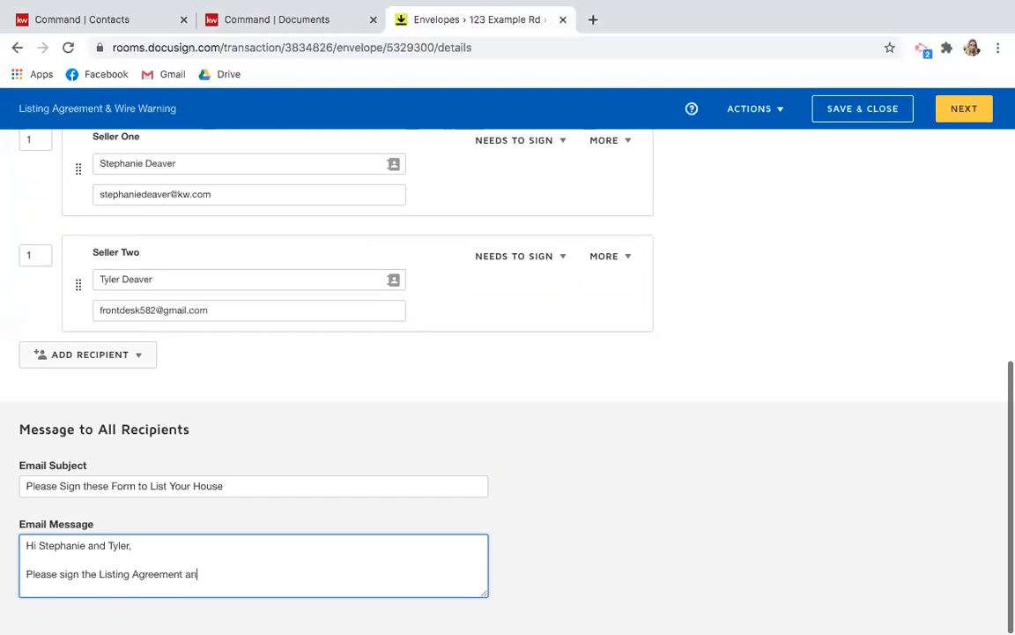
text(d Wire Wr)
key(BackSpace)
text(Fraud Warn)
text(in)
text(ng )
text(for)
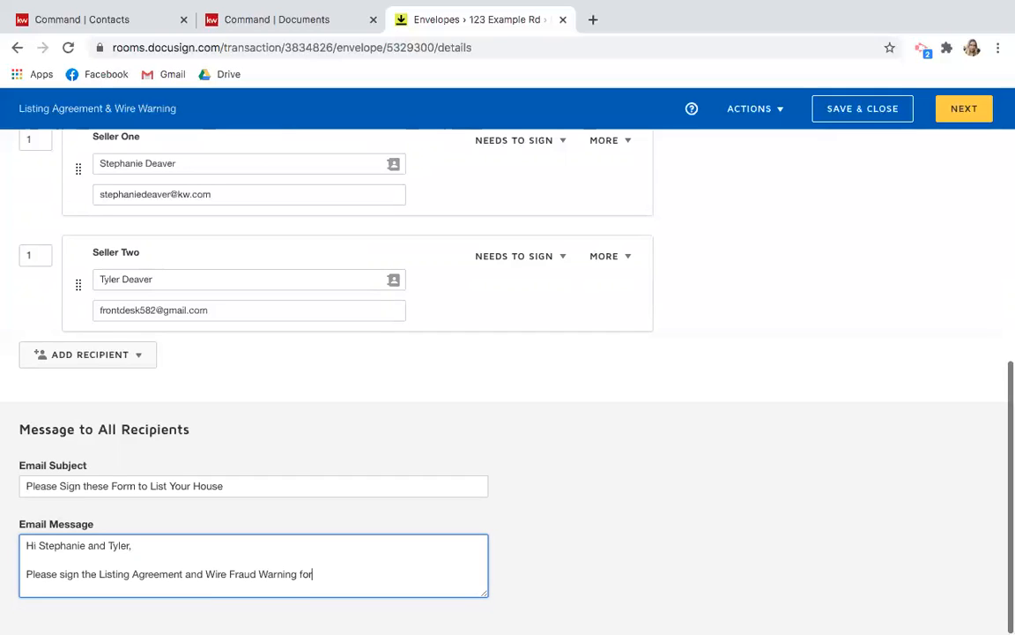
text( our records. So excited to be)
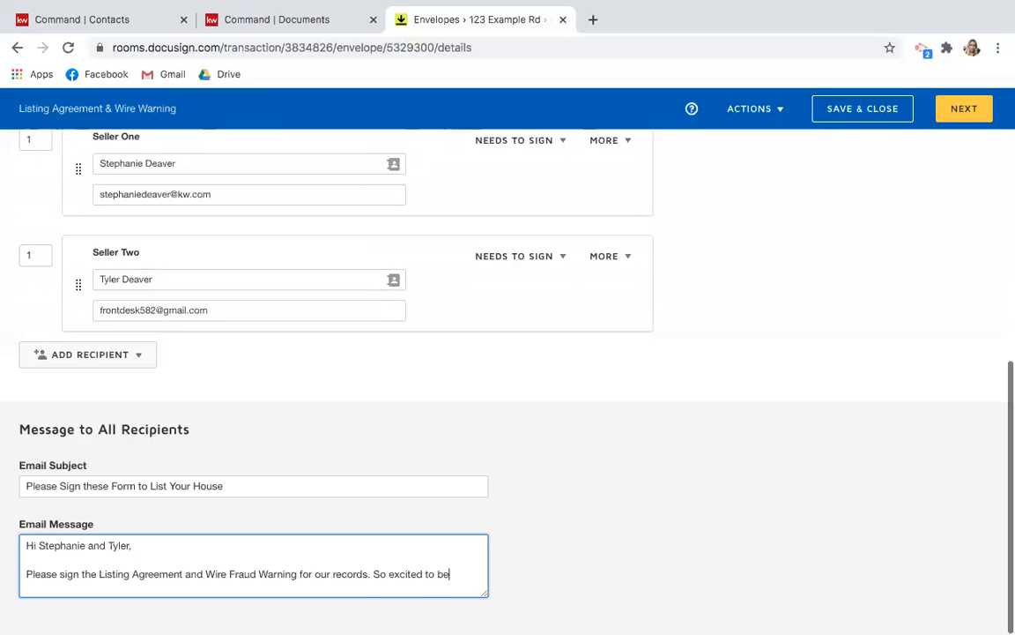
text( listing your house! Can't )
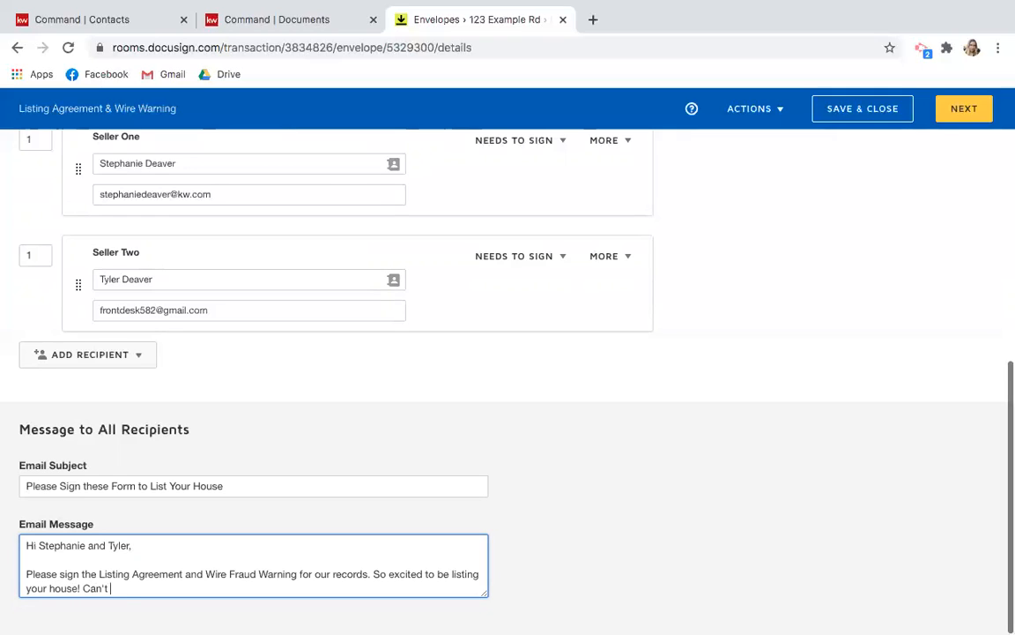
text(wait to get it on the market!)
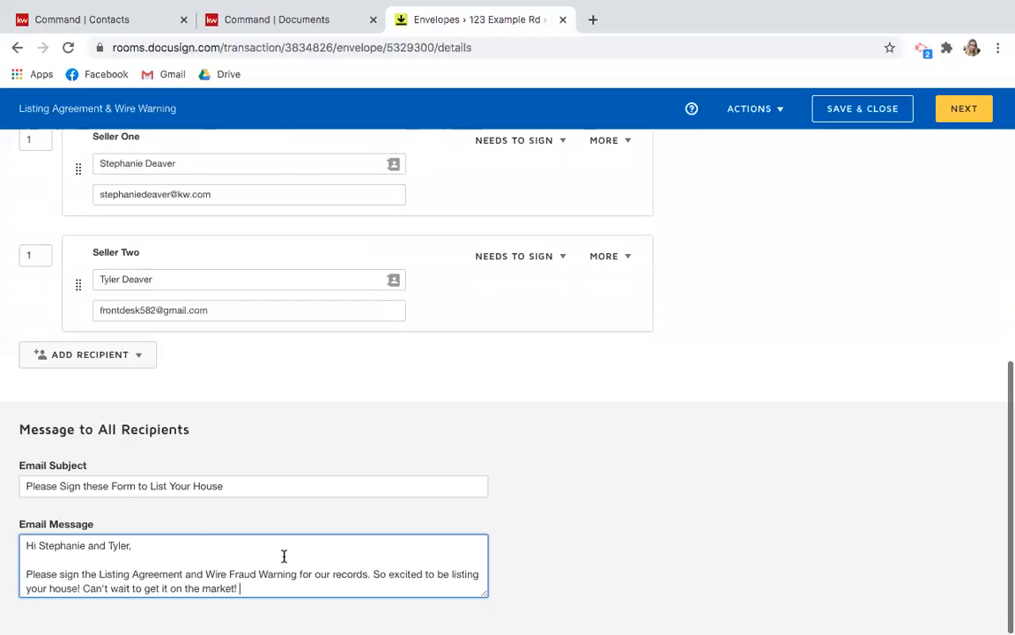
Save and close the draft envelope, reopen it, and proceed to the add-fields page.
scroll(194, 528, down, 1)
scroll(267, 440, up, 2)
scroll(267, 440, down, 2)
scroll(467, 406, up, 5)
scroll(469, 408, up, 1)
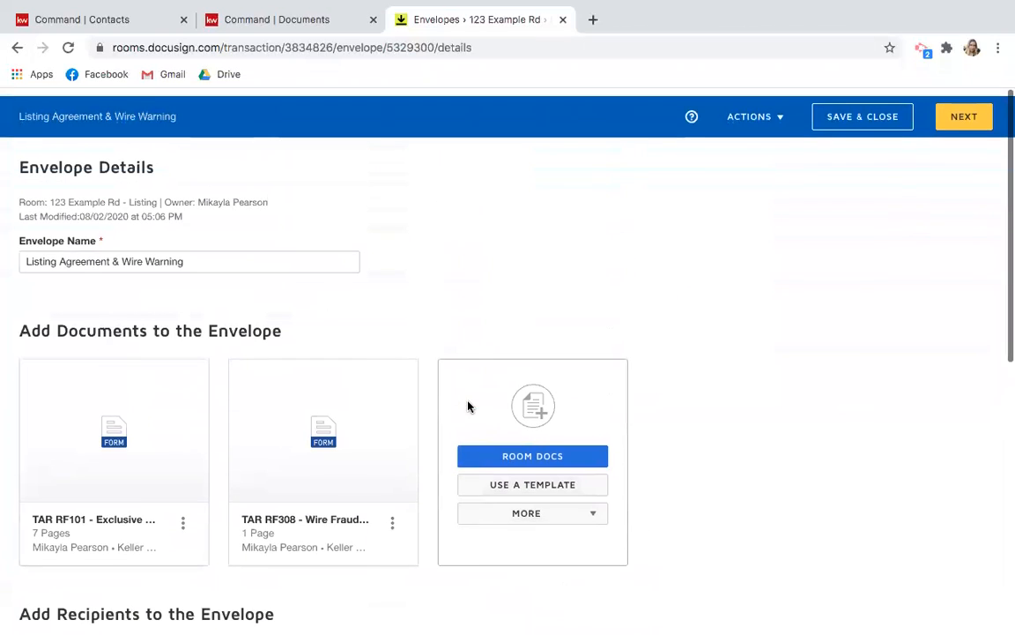
click(853, 107)
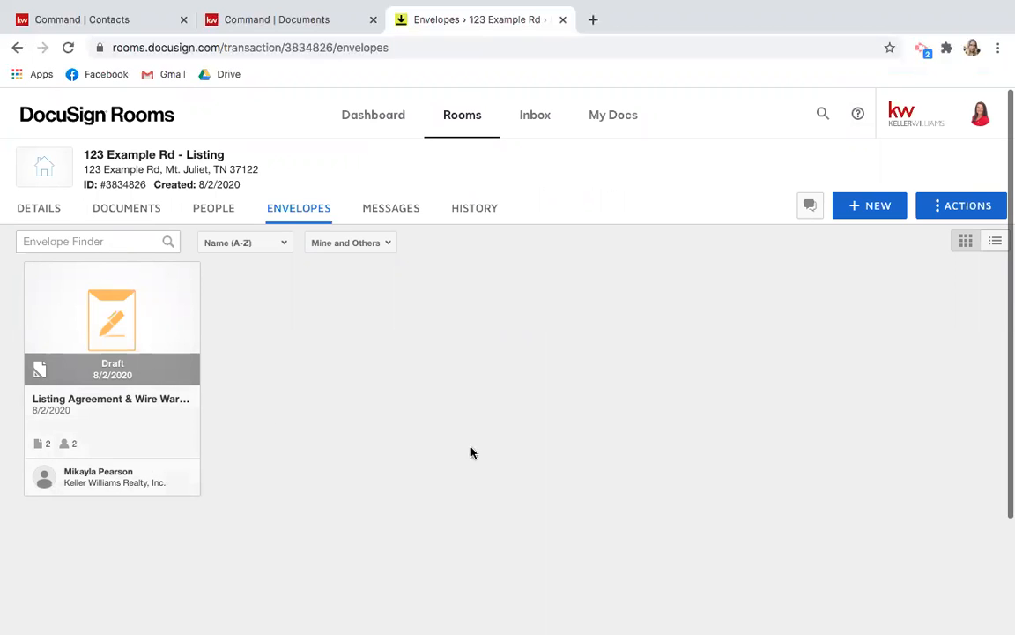
click(146, 346)
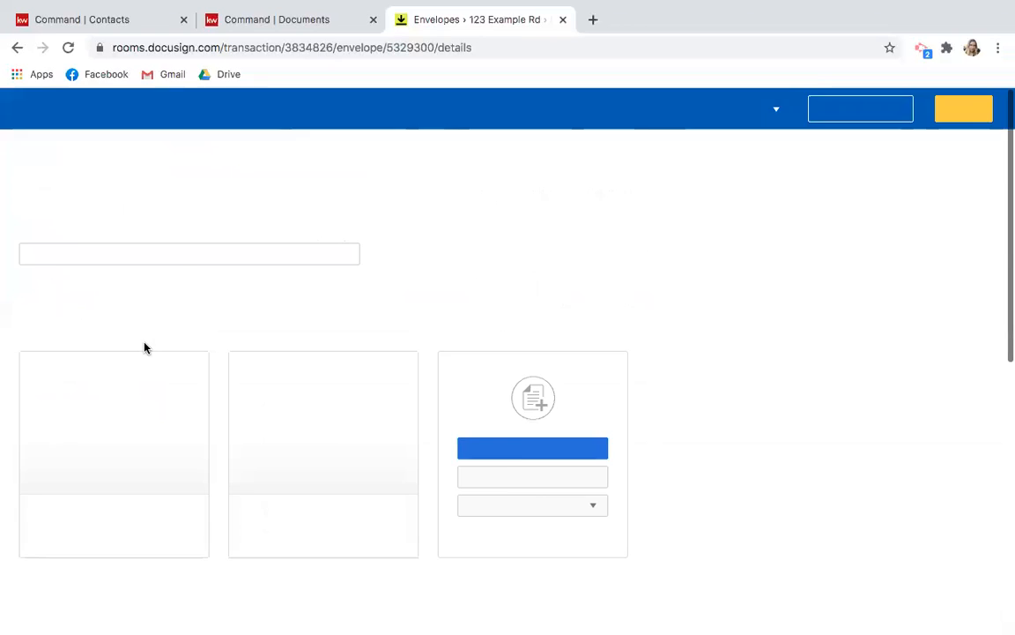
click(965, 110)
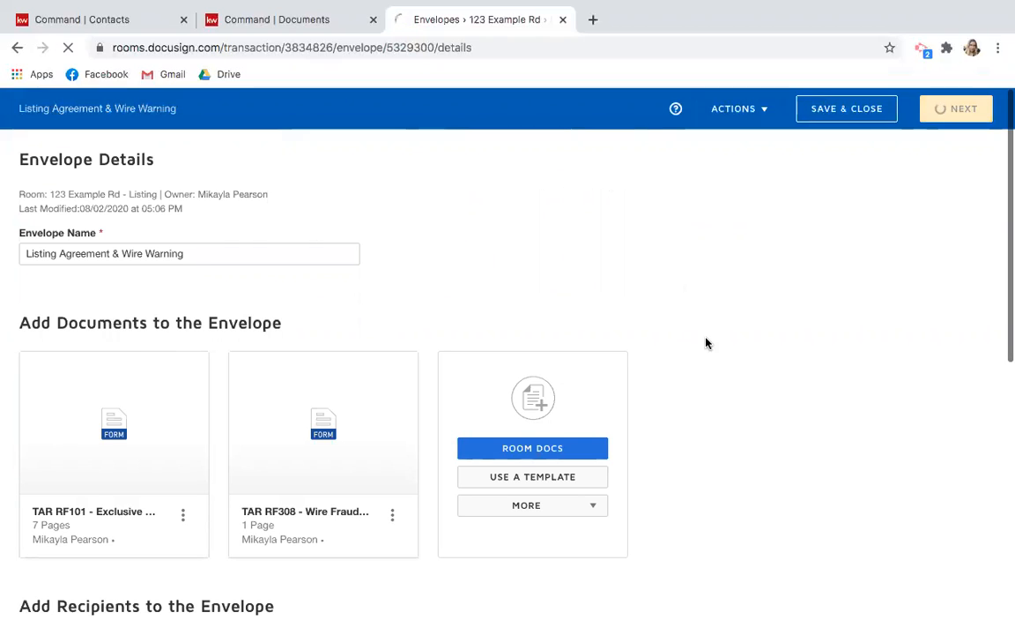
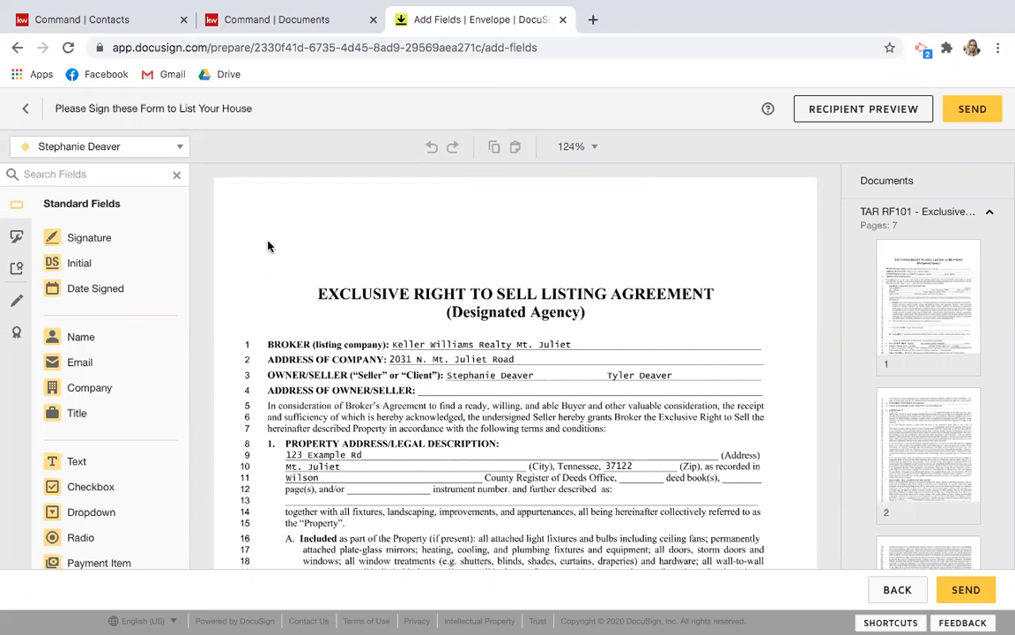
Scroll down to Special Stipulations and set the first seller as the current recipient.
scroll(269, 246, down, 4)
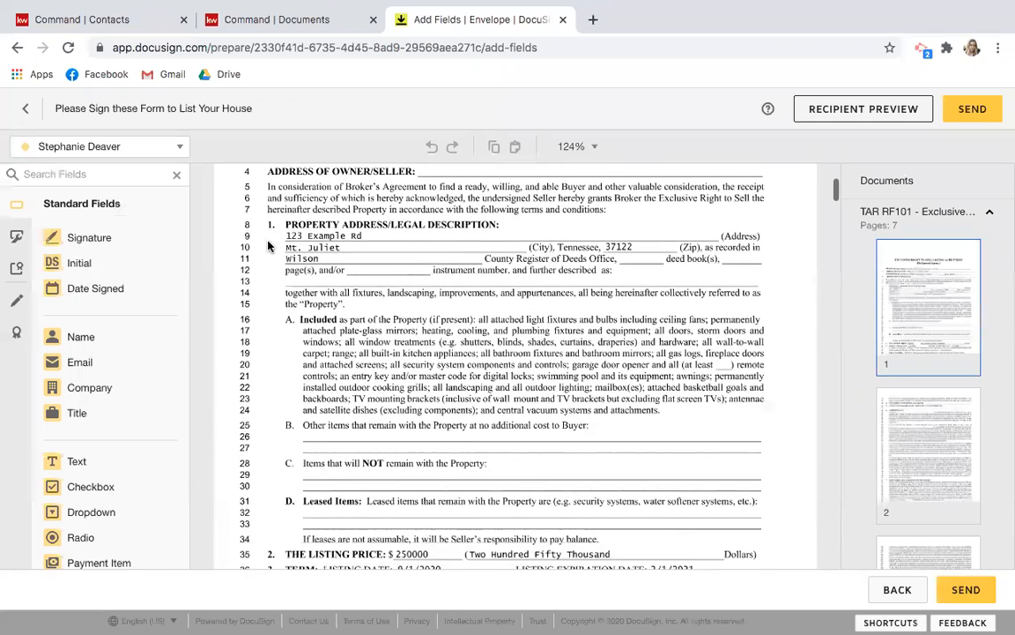
scroll(269, 246, down, 1)
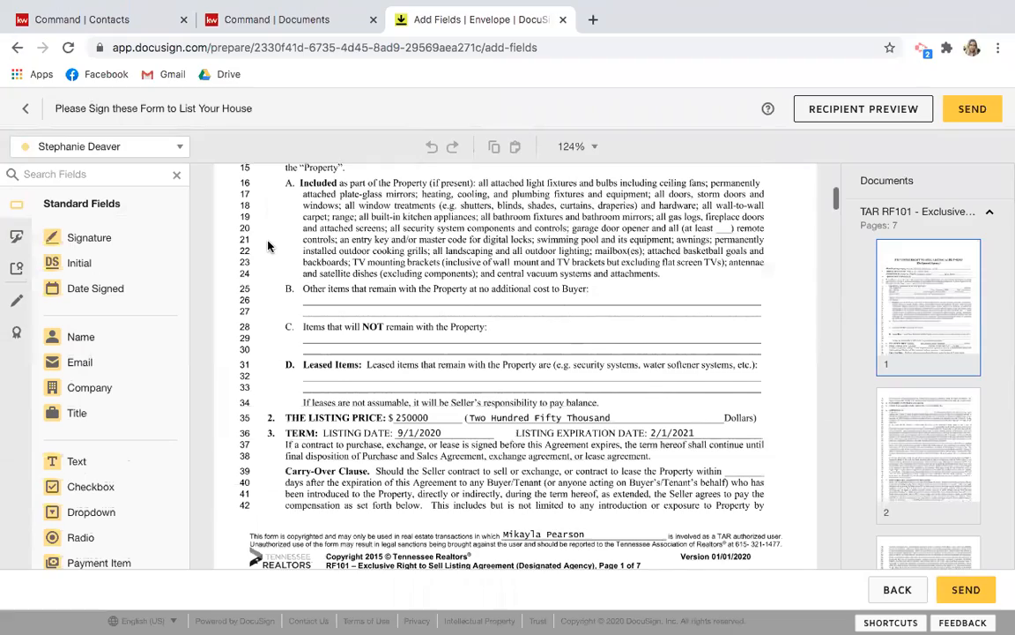
scroll(269, 246, down, 3)
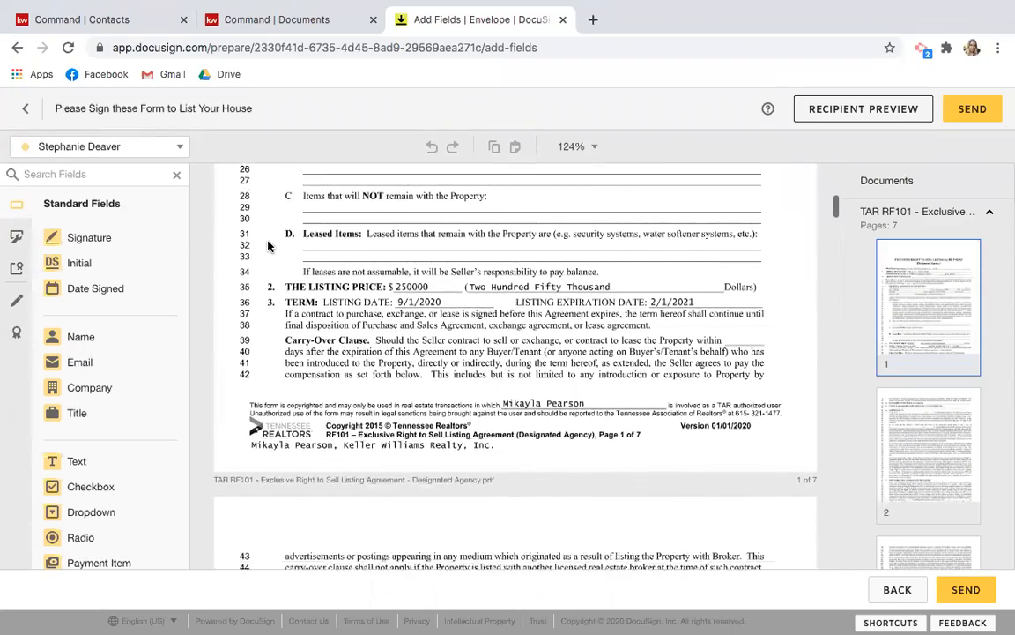
scroll(268, 246, down, 15)
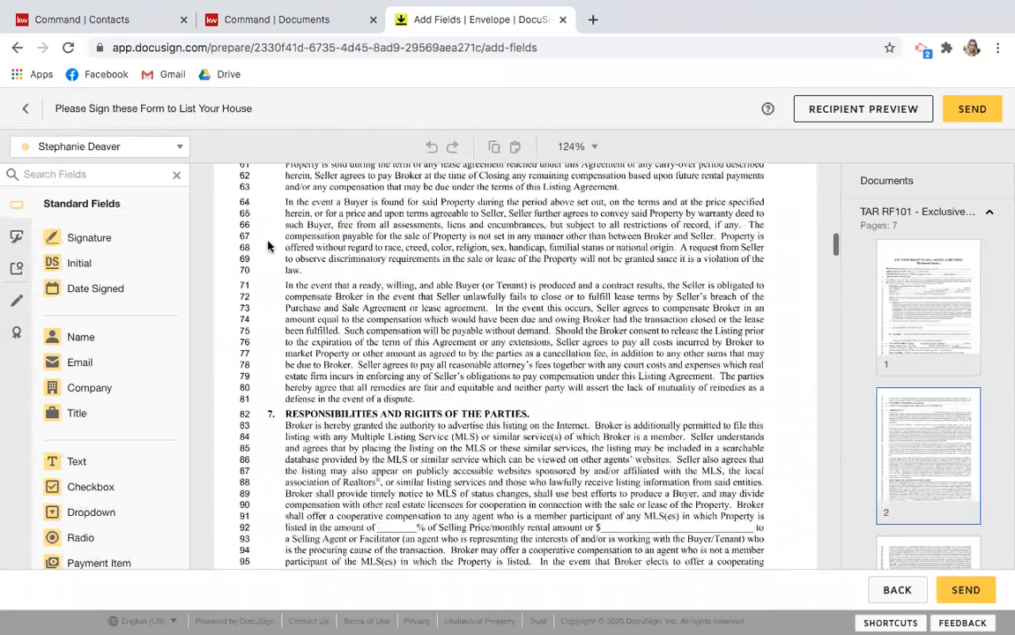
scroll(268, 246, down, 20)
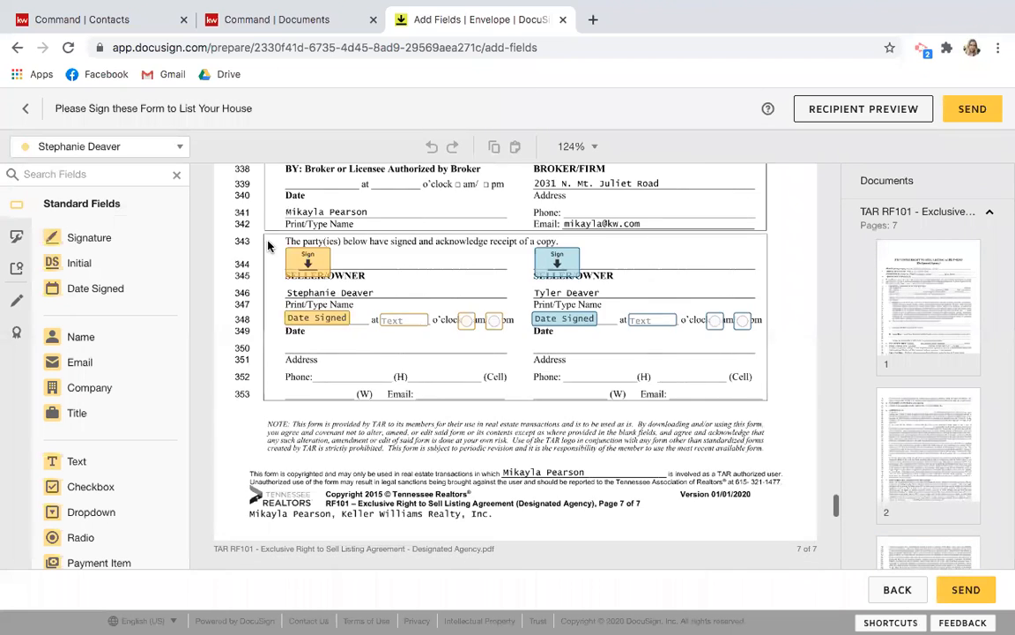
scroll(269, 246, down, 2)
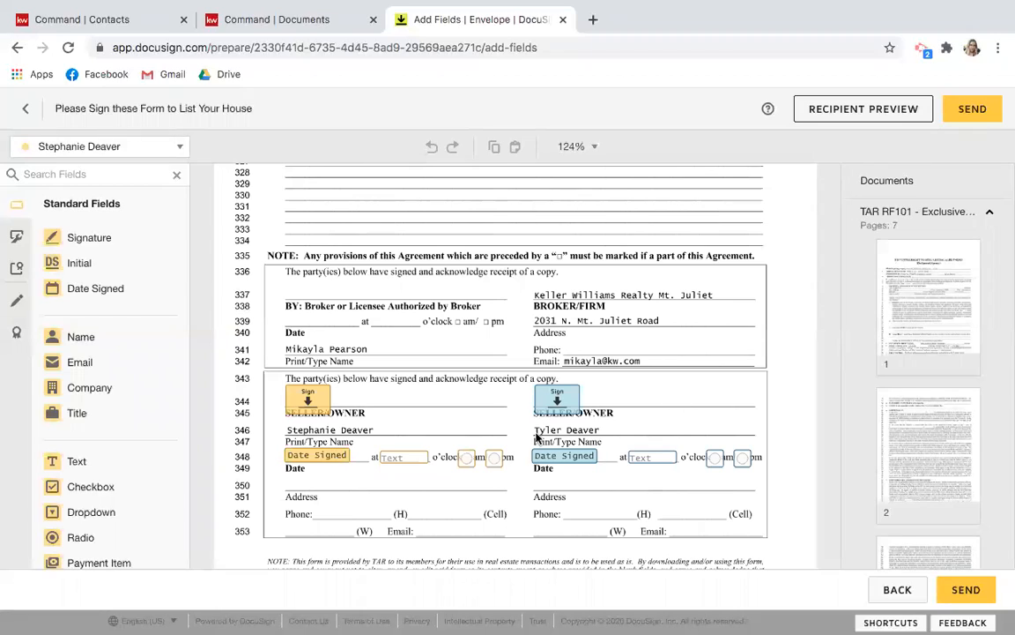
click(158, 146)
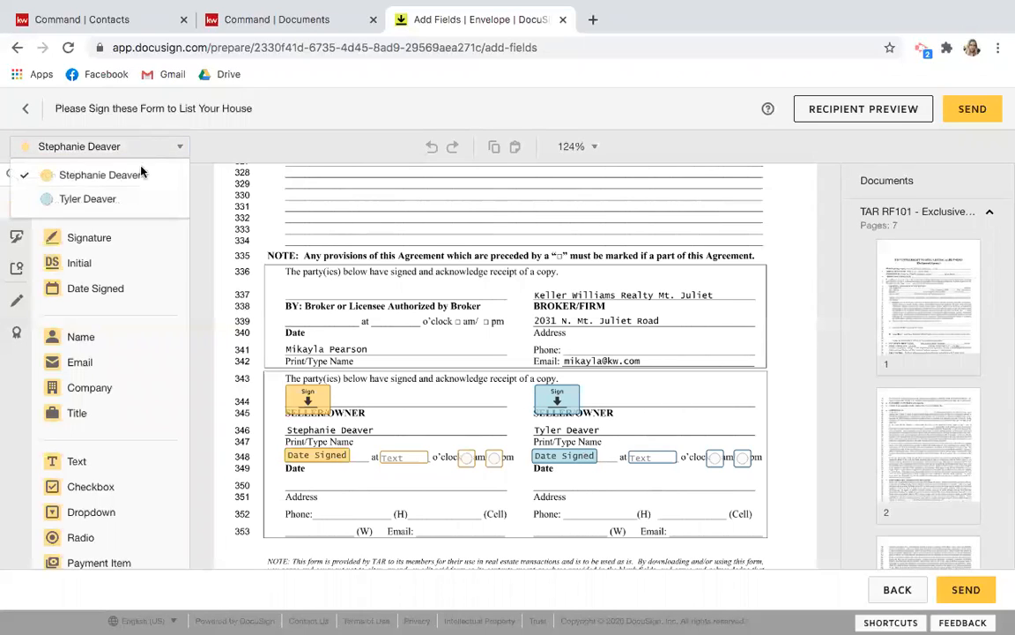
click(112, 198)
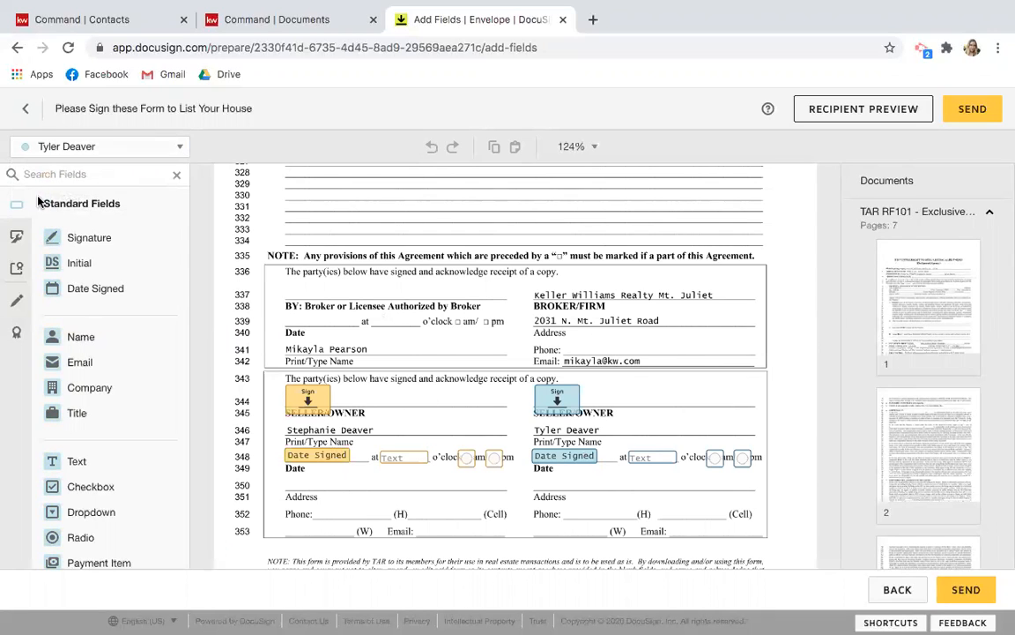
click(134, 147)
click(127, 179)
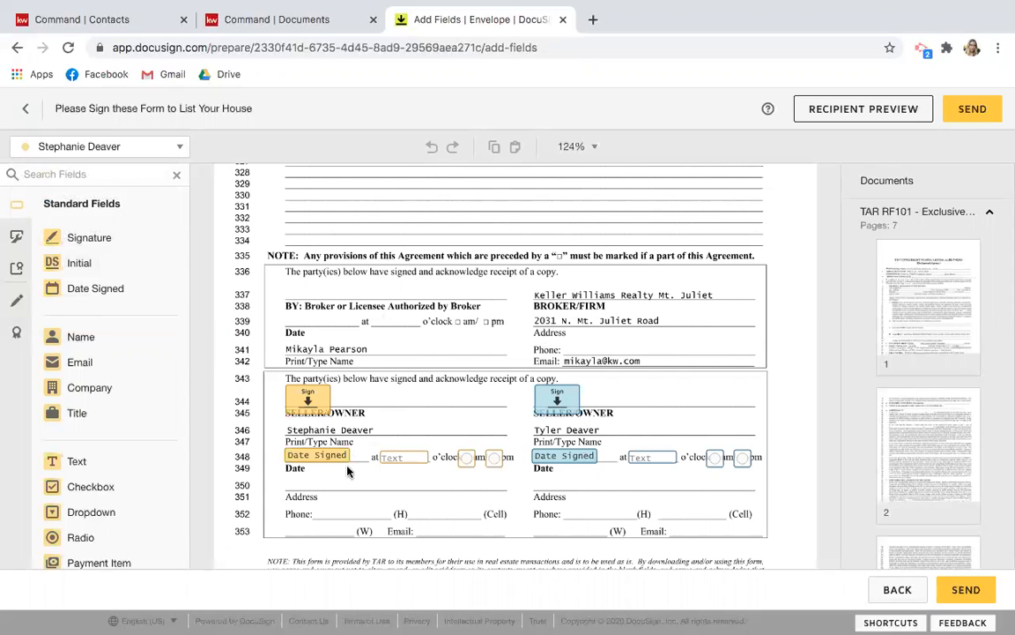
Place the first seller's Initial field on line 326 under the $148 broker-fee stipulation.
scroll(403, 403, up, 2)
scroll(403, 402, up, 3)
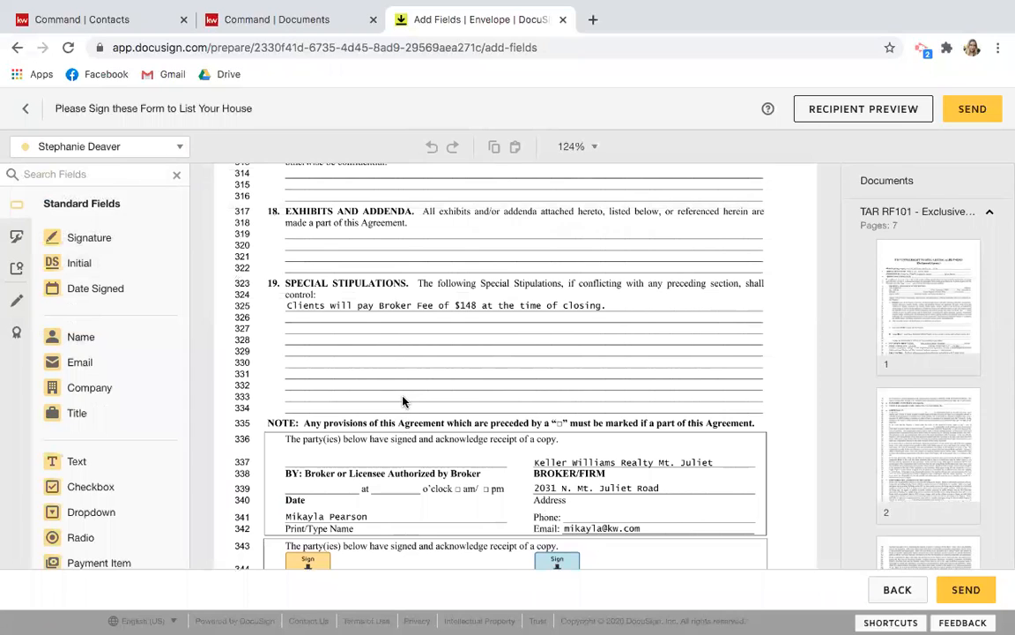
scroll(403, 401, up, 3)
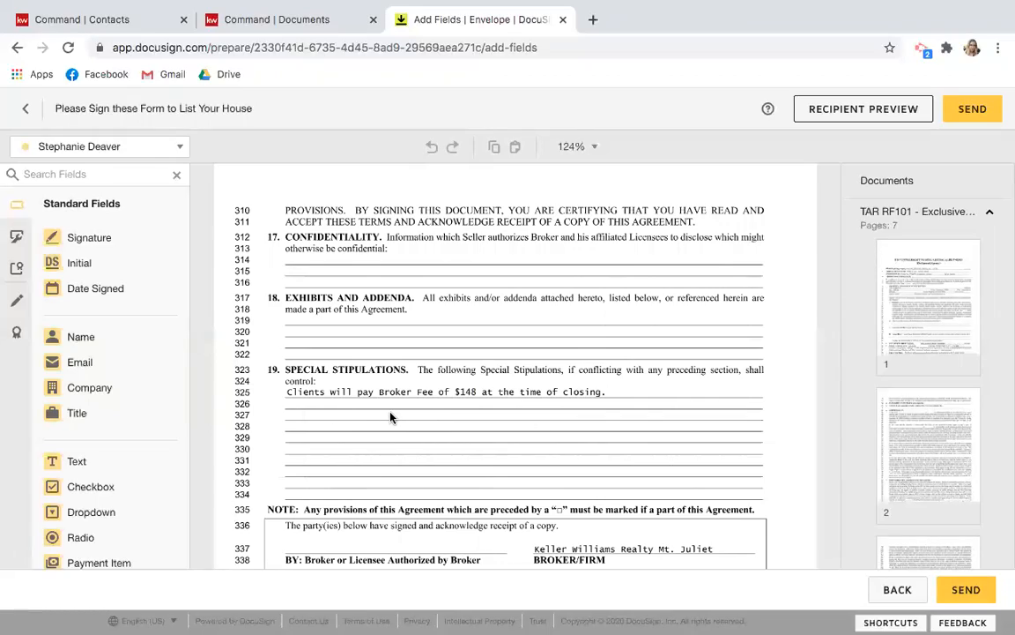
scroll(391, 418, up, 10)
scroll(391, 417, down, 10)
scroll(391, 418, down, 5)
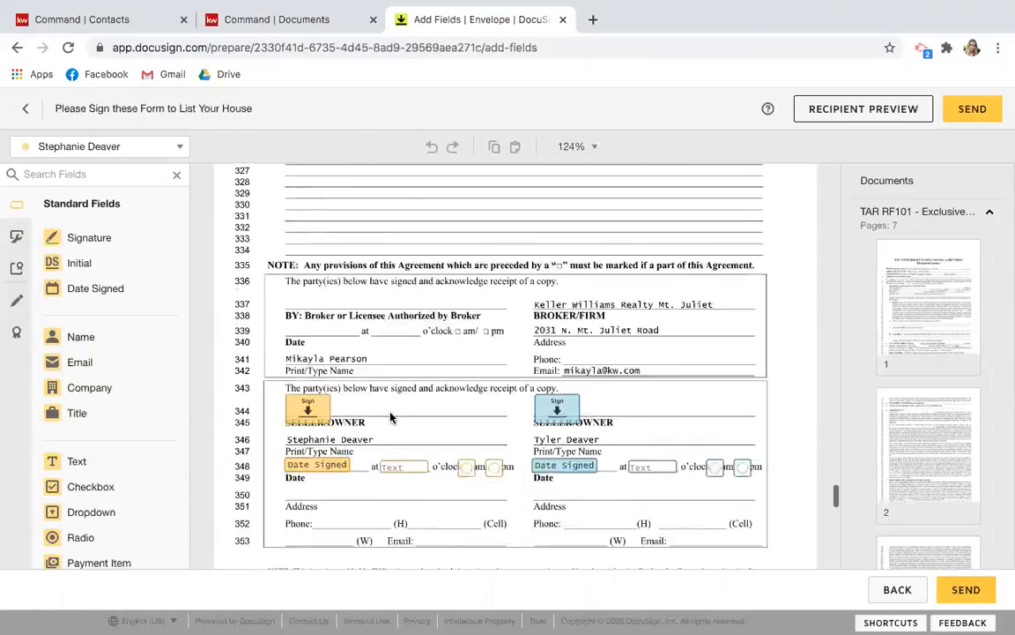
scroll(391, 418, up, 3)
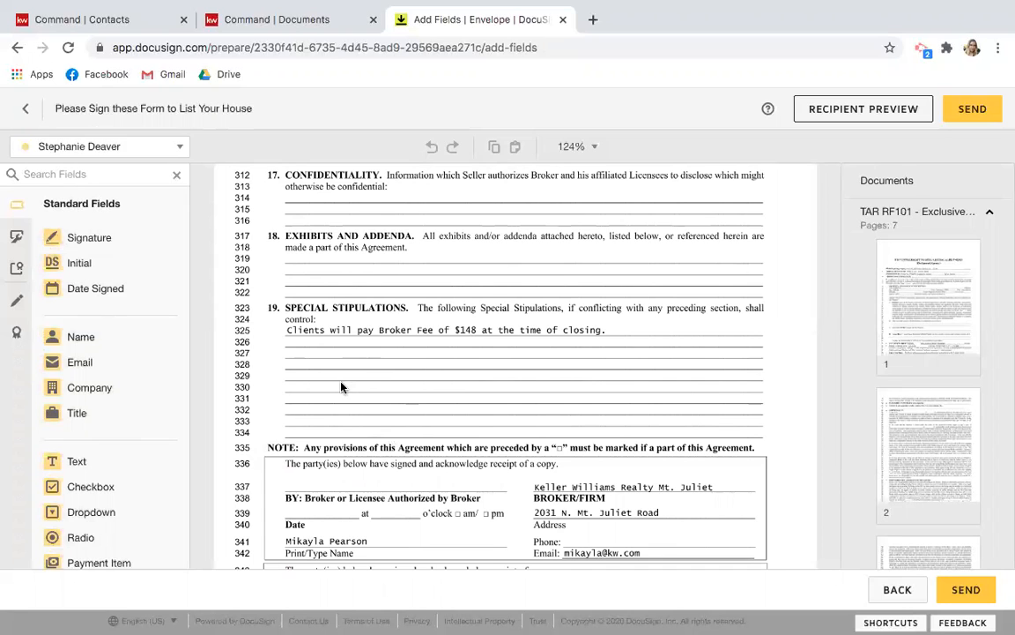
scroll(342, 387, down, 2)
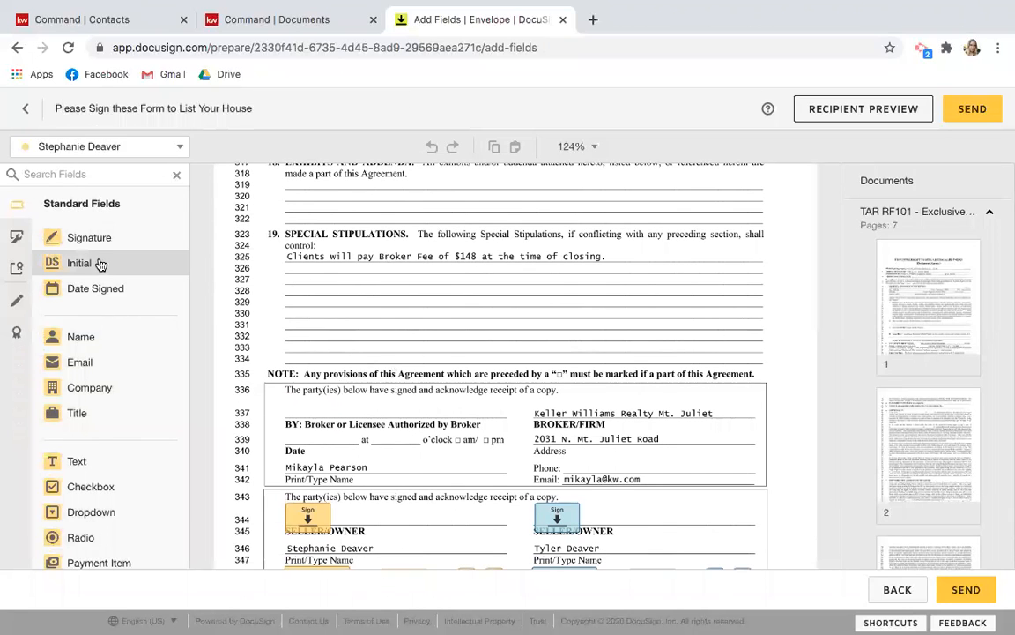
drag(100, 265, 314, 271)
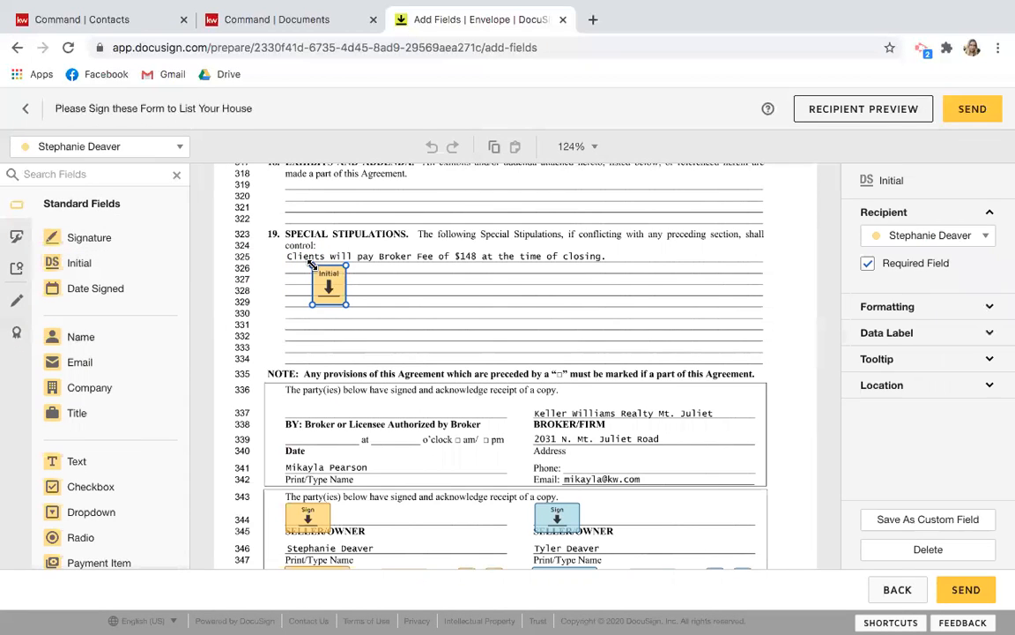
Switch the recipient to the second seller and place their Initial field beside the first.
click(141, 149)
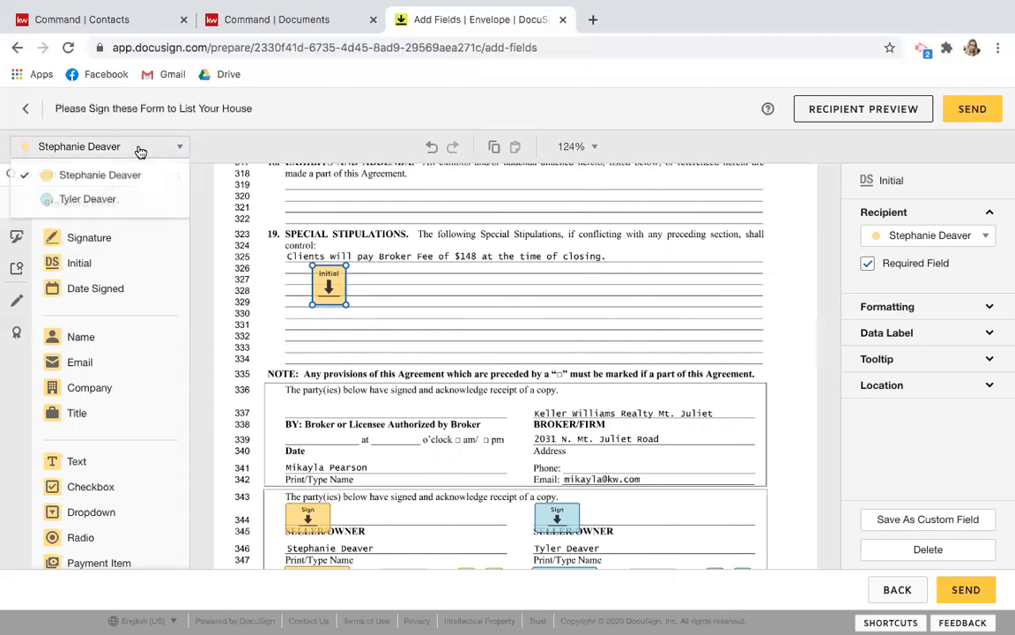
click(107, 201)
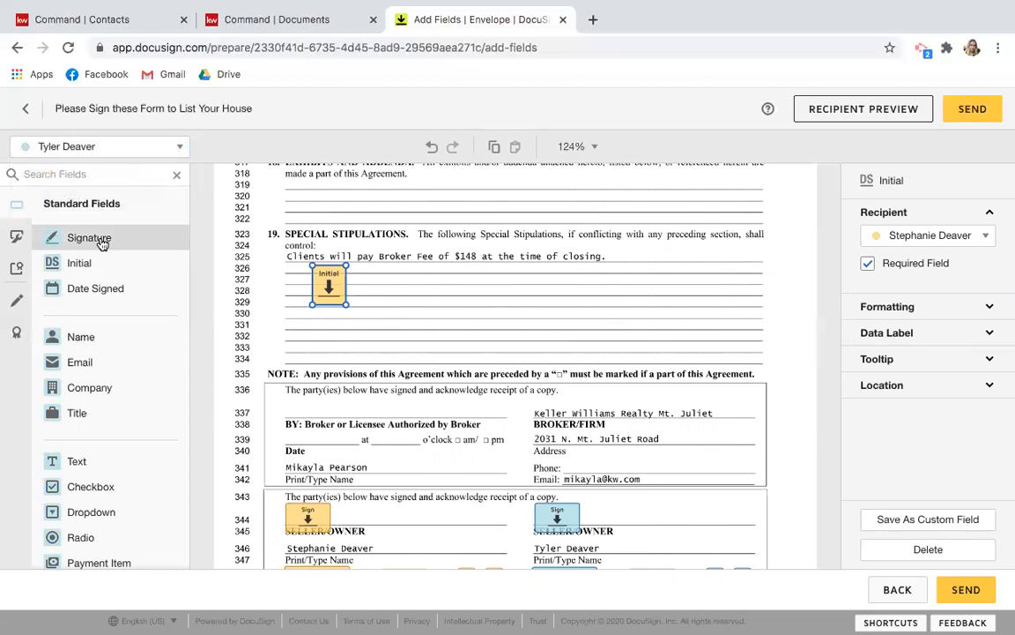
drag(79, 266, 360, 270)
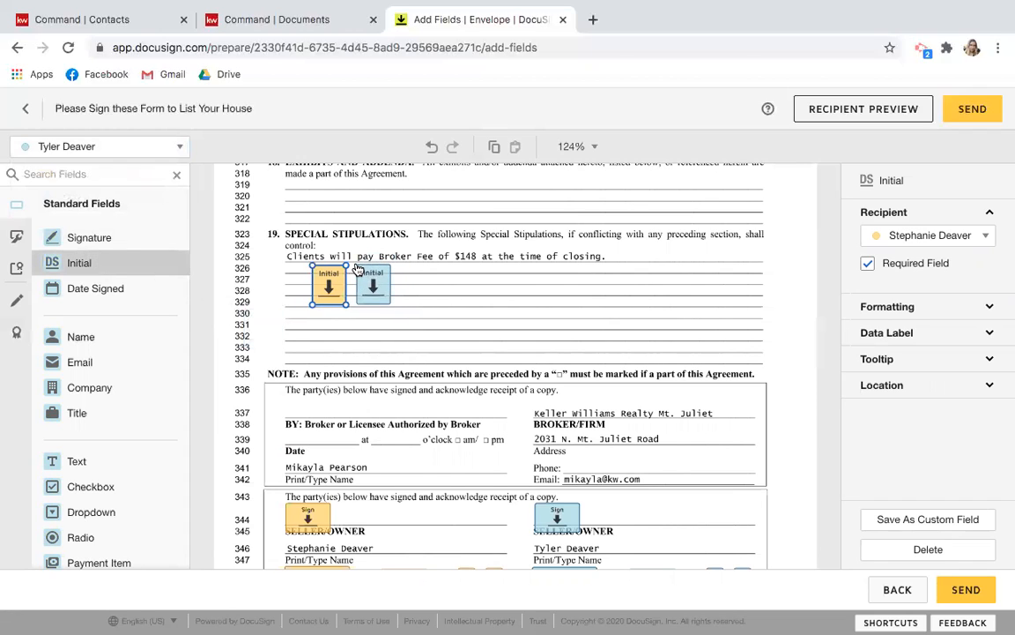
click(357, 267)
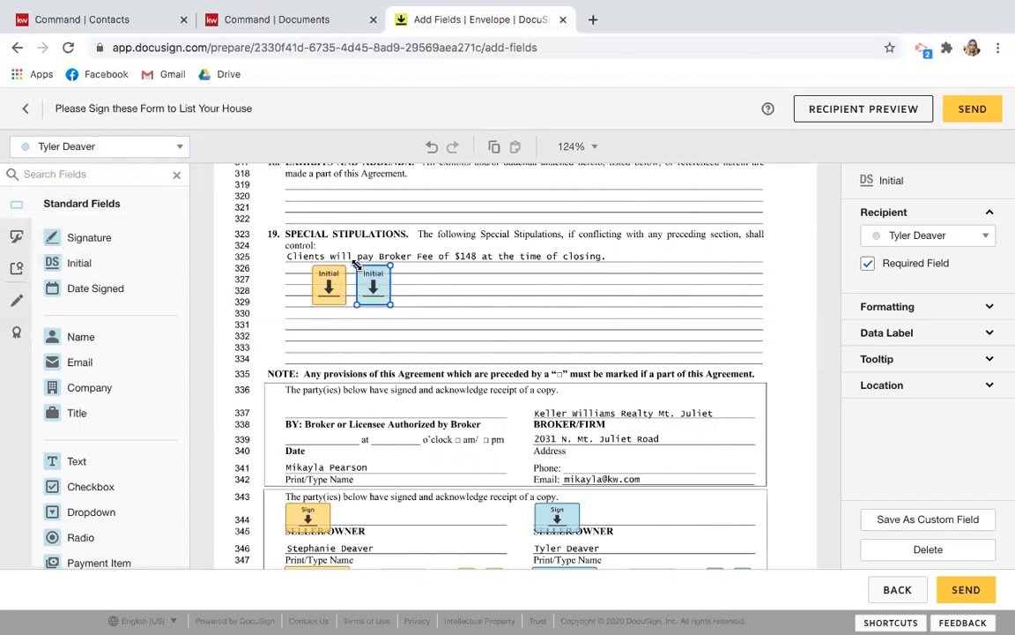
click(450, 314)
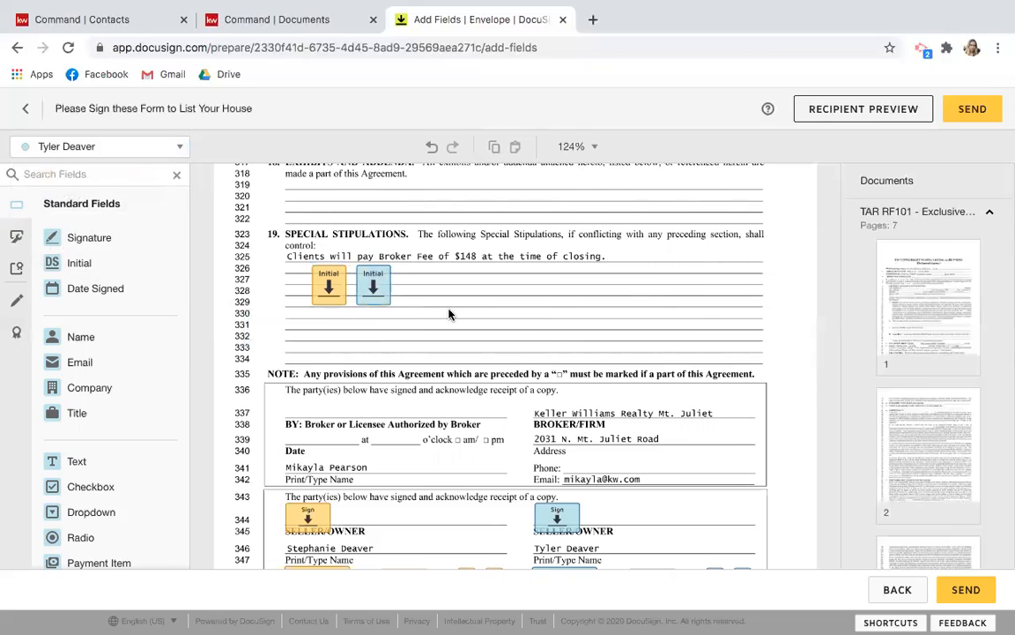
scroll(449, 313, up, 5)
Add a Text field after 'cost of $' on line 282 in section 14.
scroll(449, 314, up, 15)
scroll(449, 314, up, 10)
scroll(450, 313, up, 20)
scroll(450, 314, up, 20)
scroll(449, 313, up, 4)
scroll(449, 314, down, 16)
scroll(450, 314, down, 15)
scroll(450, 314, up, 2)
scroll(449, 314, up, 2)
scroll(450, 314, down, 10)
scroll(449, 314, down, 7)
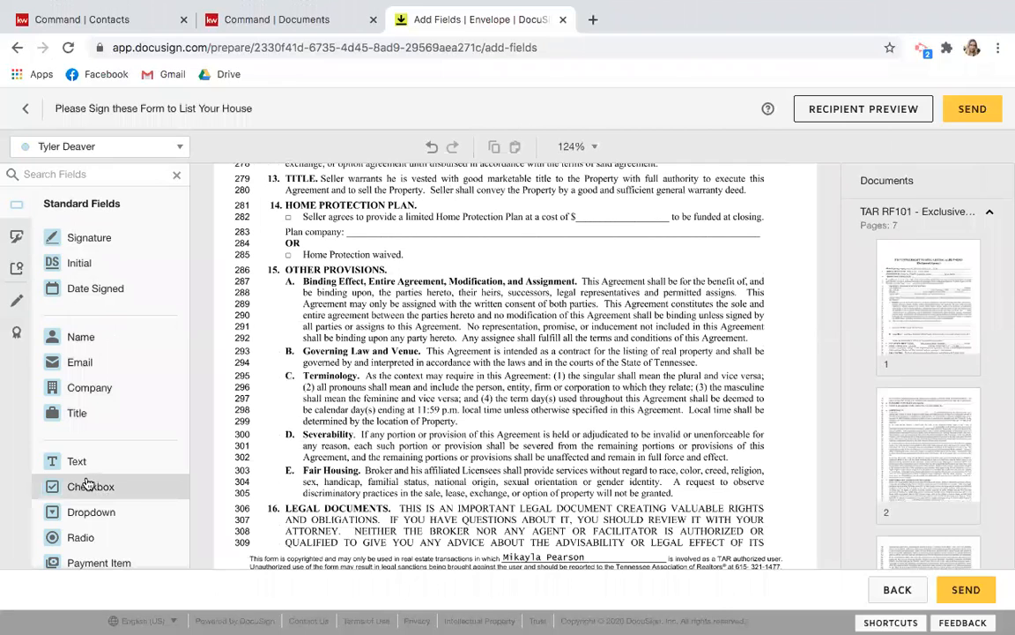
drag(88, 472, 585, 215)
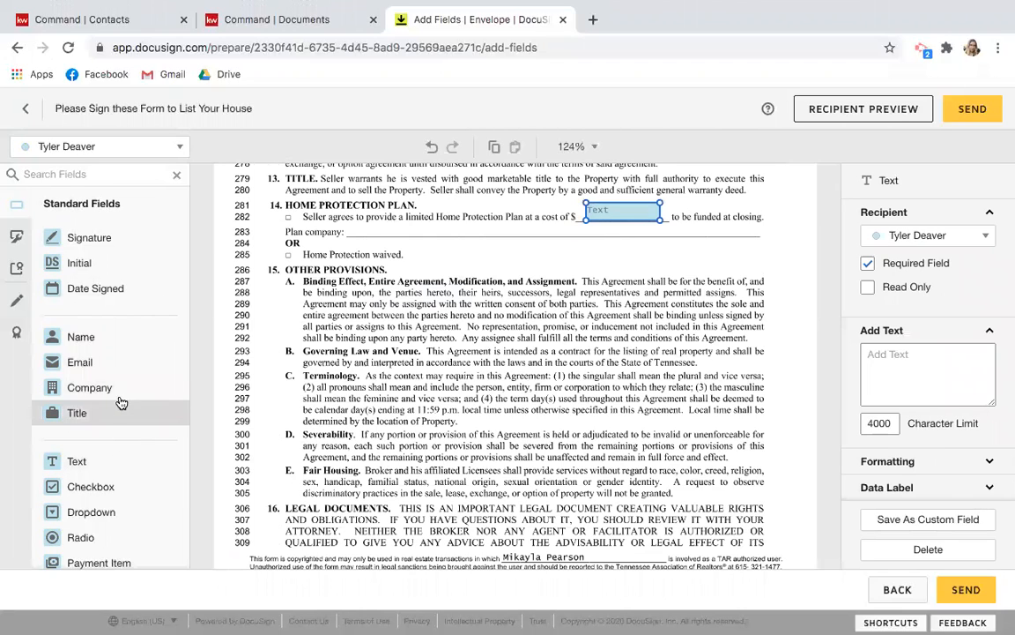
Add Checkbox fields to the Home Protection Plan option and the waived option on line 285.
drag(88, 486, 286, 217)
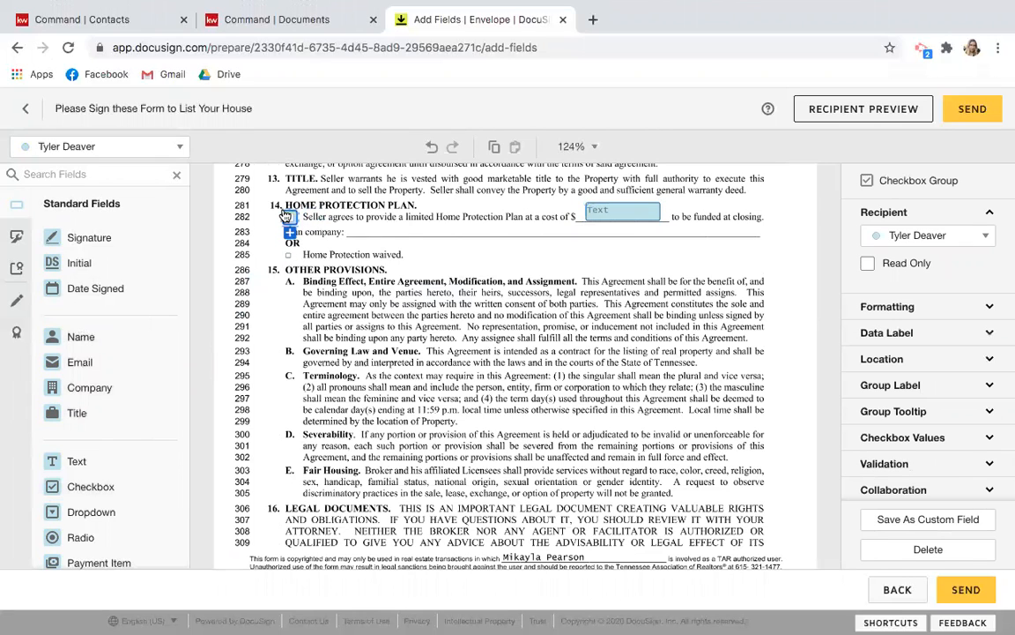
drag(100, 490, 286, 253)
click(335, 250)
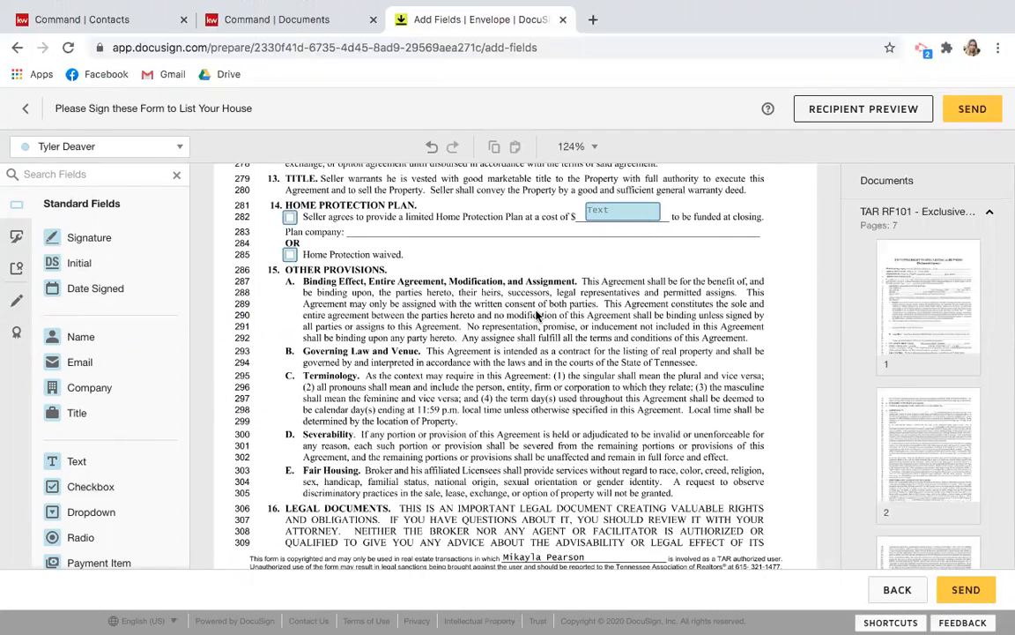
scroll(537, 315, down, 4)
scroll(537, 315, up, 7)
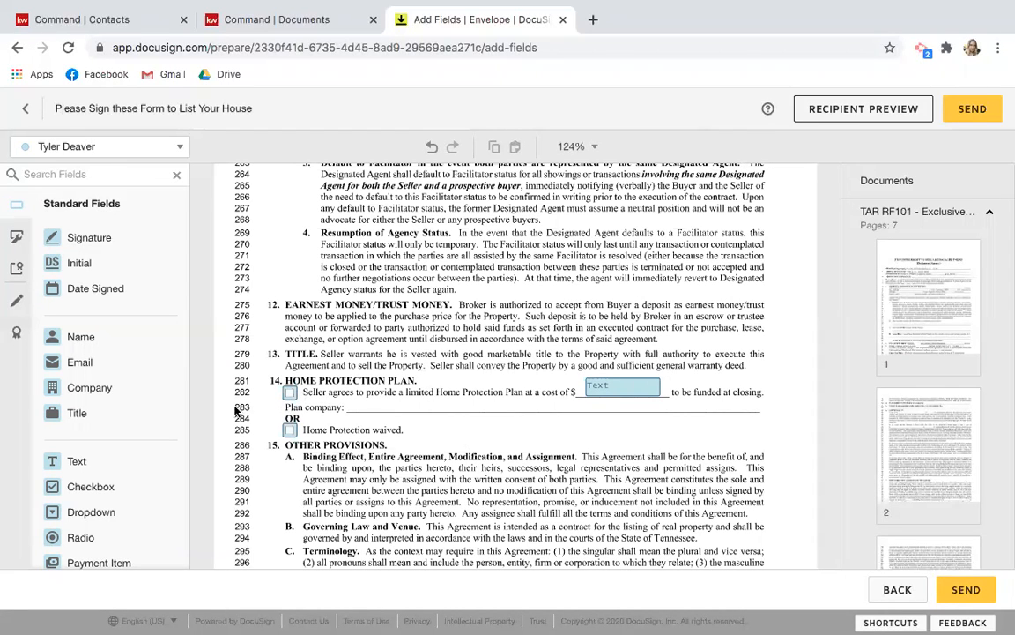
scroll(129, 482, down, 3)
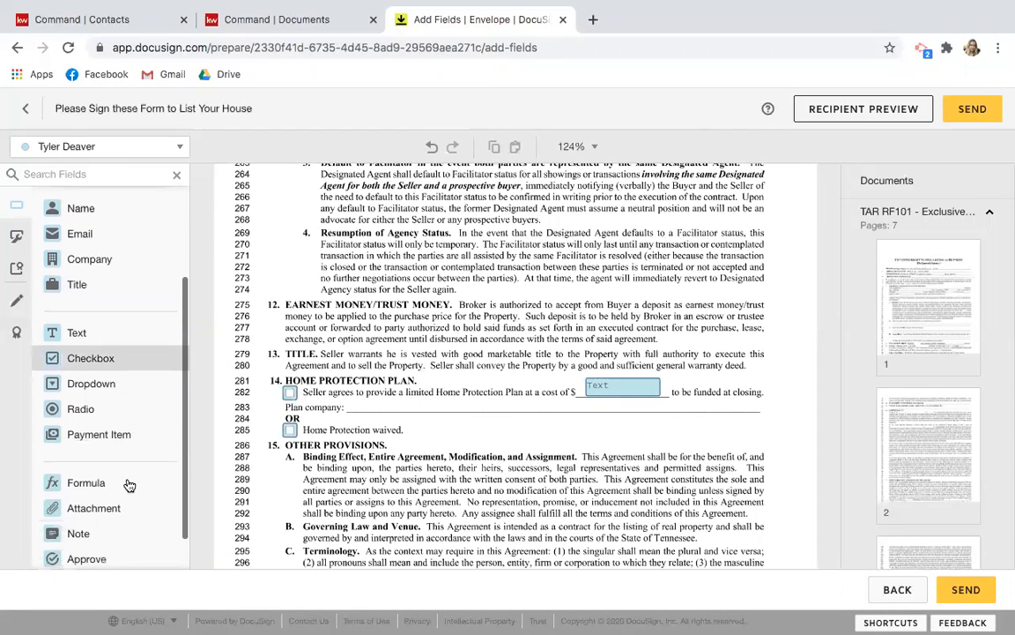
scroll(130, 482, up, 3)
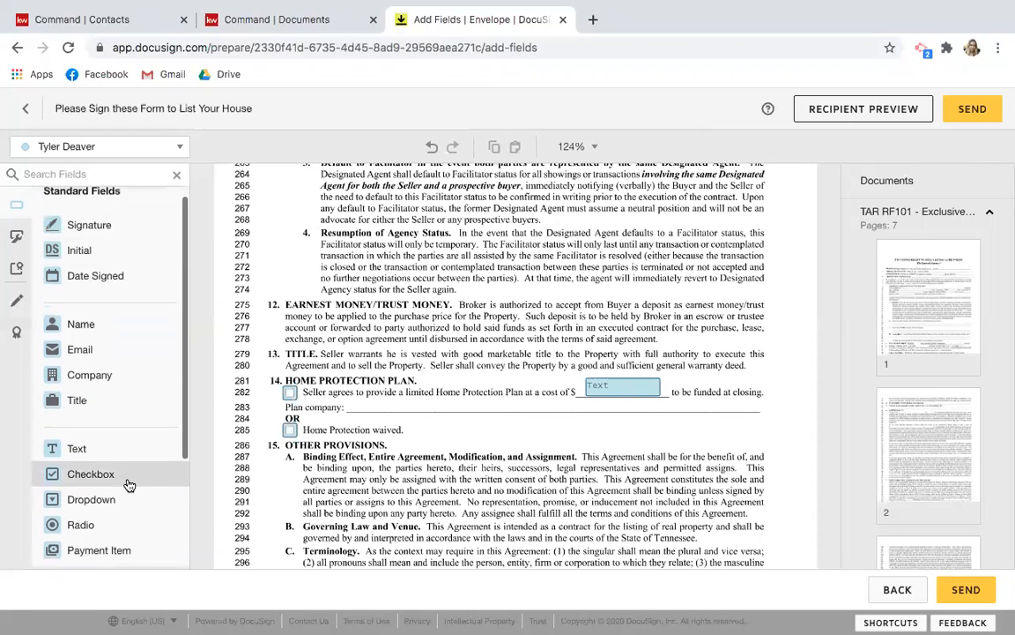
click(16, 237)
click(18, 269)
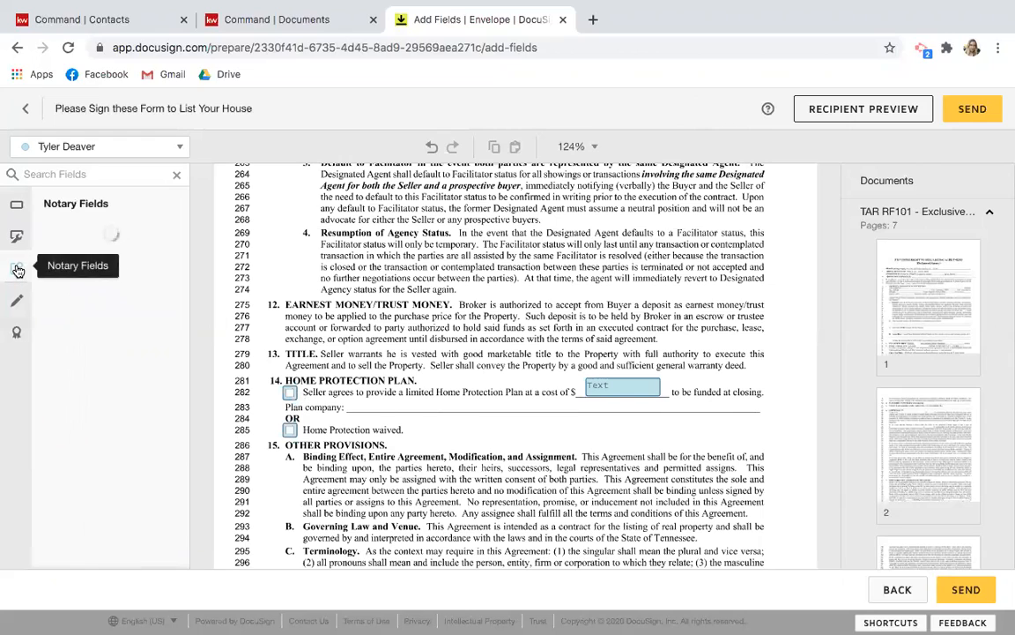
click(17, 204)
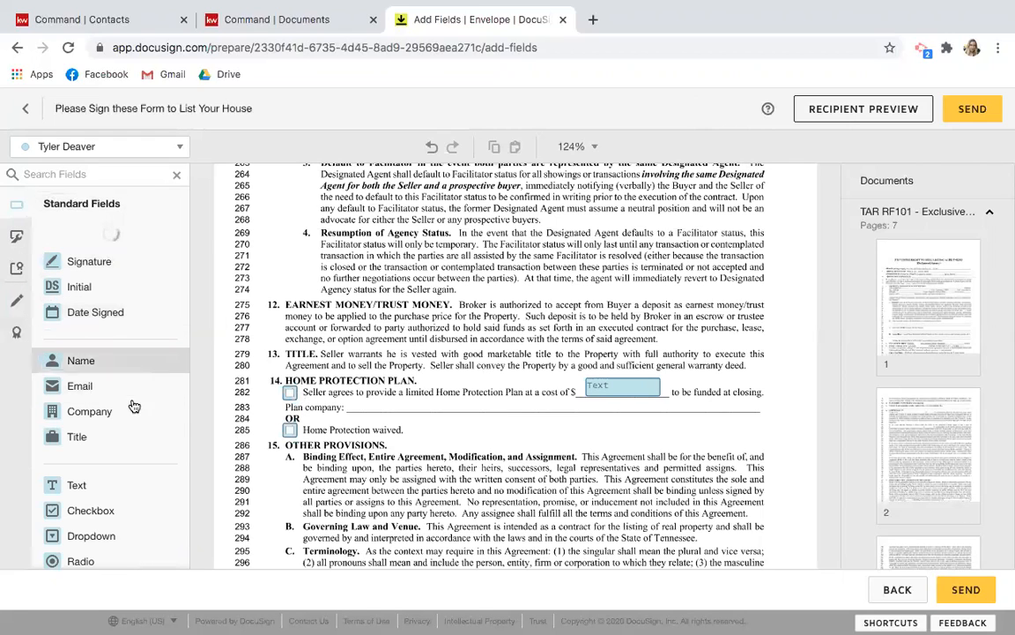
scroll(150, 488, down, 1)
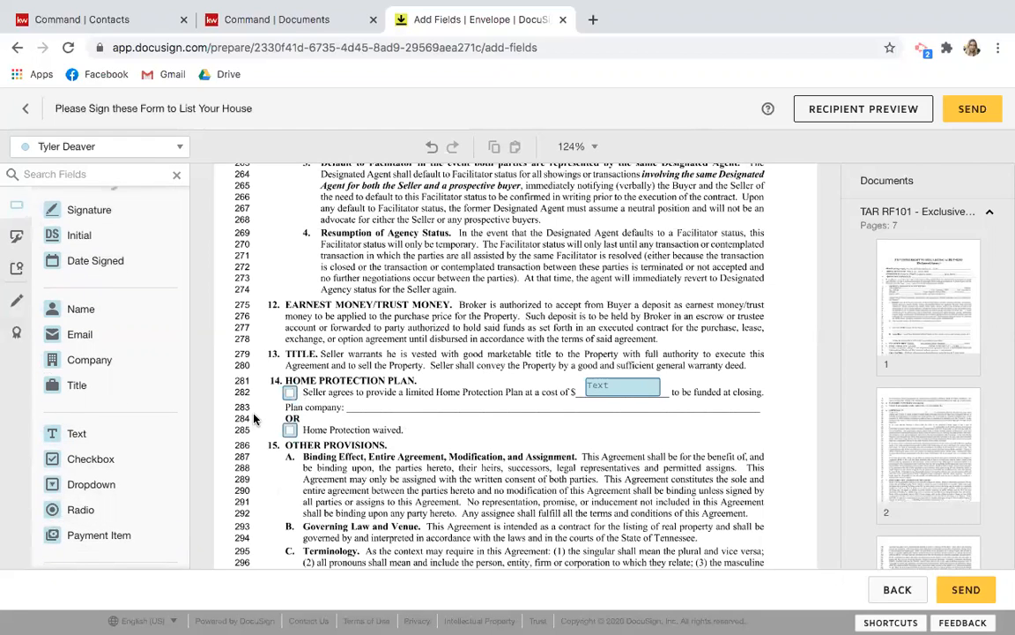
scroll(256, 420, down, 1)
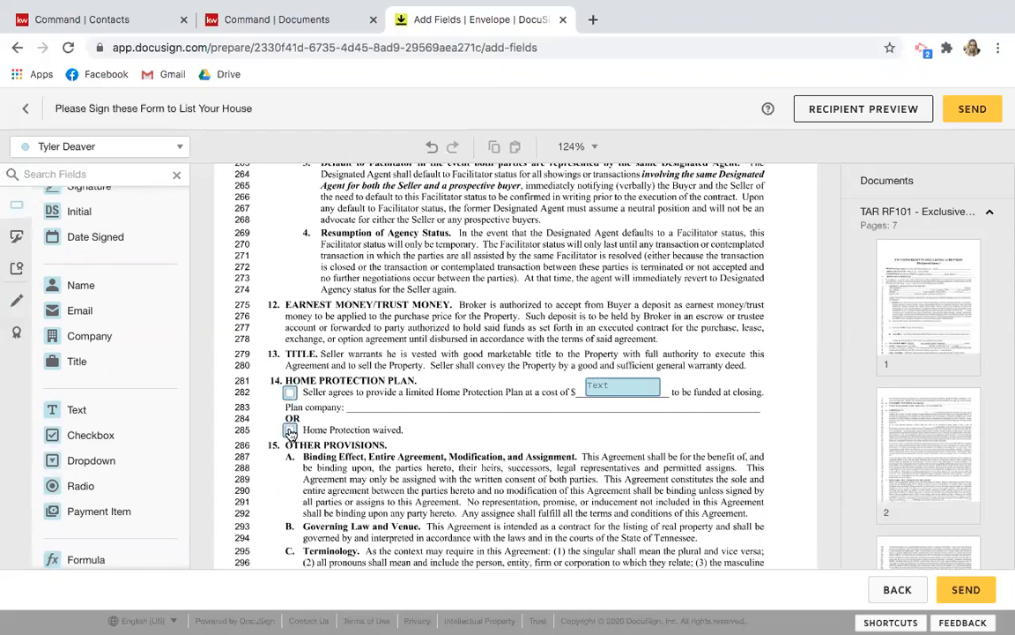
Delete both Home Protection checkboxes and the cost Text field on lines 282–285.
click(290, 432)
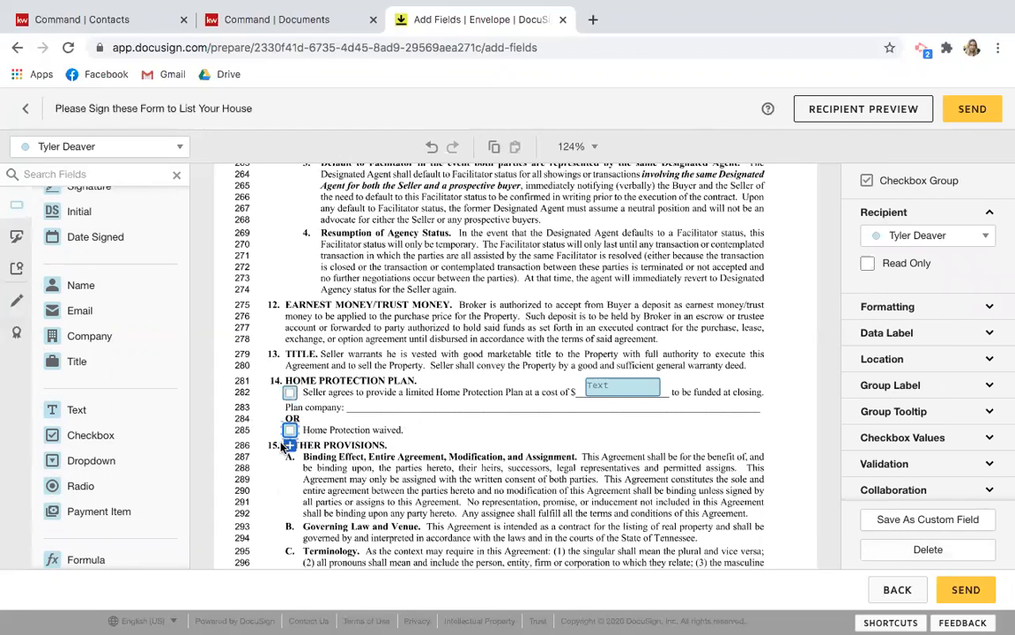
click(938, 550)
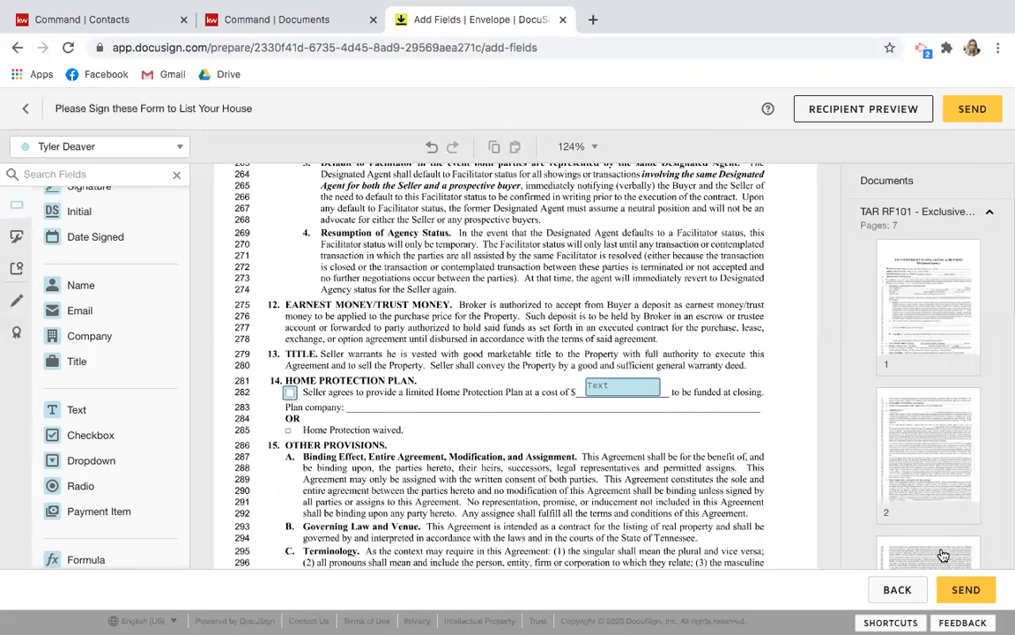
click(288, 395)
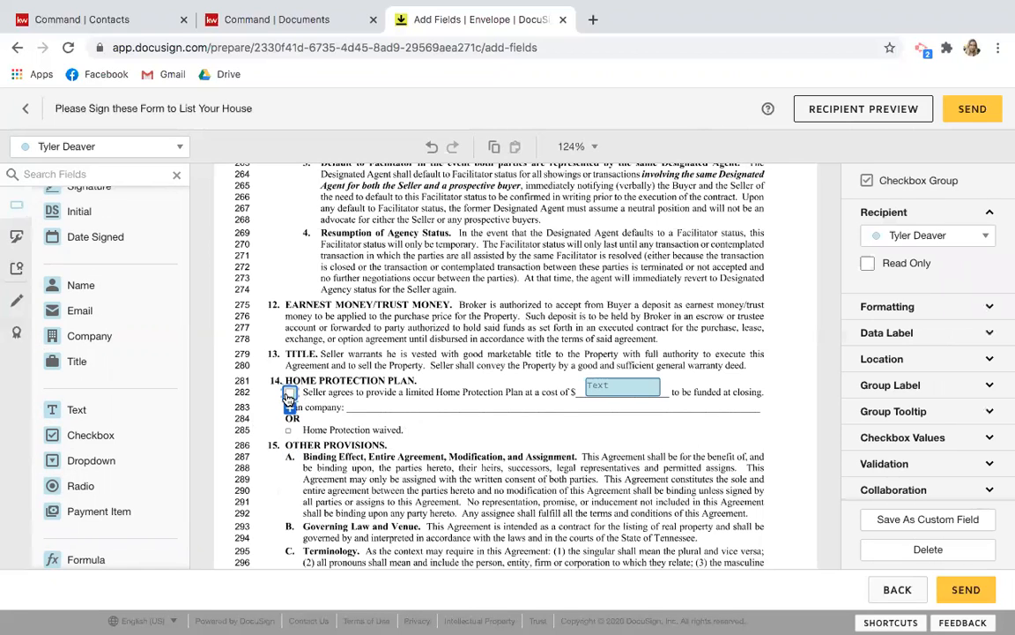
key(Delete)
click(639, 389)
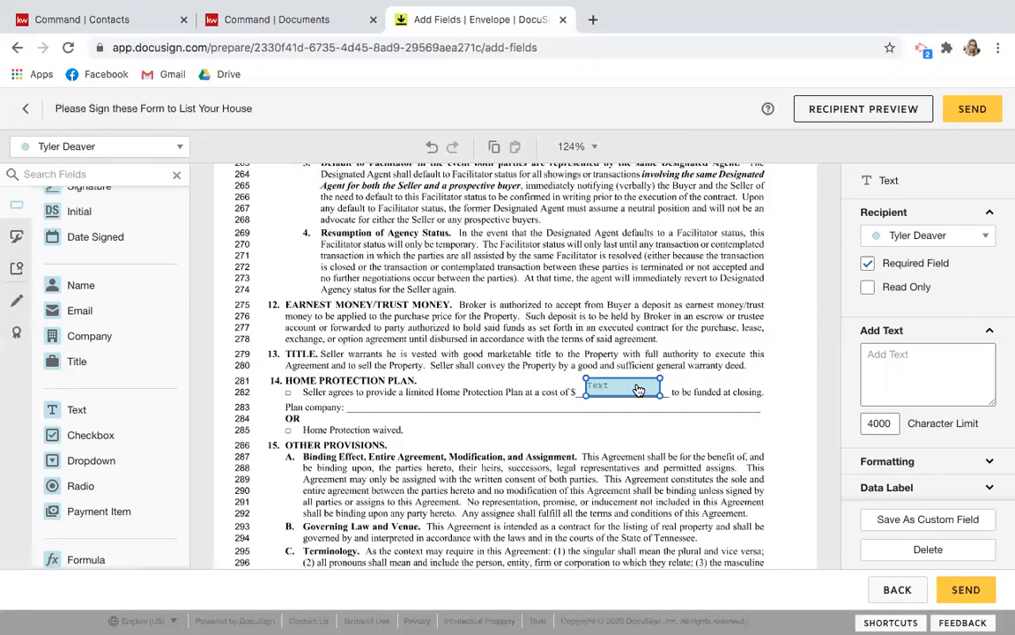
key(Delete)
scroll(637, 389, down, 6)
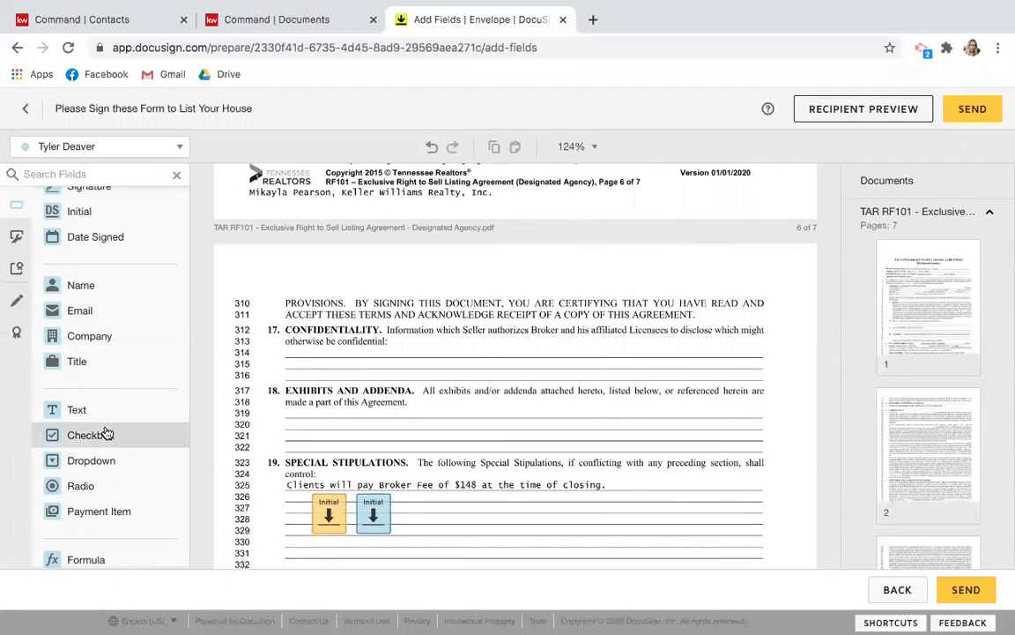
Place a Text field on line 313 after the Confidentiality clause and widen it.
drag(102, 411, 399, 345)
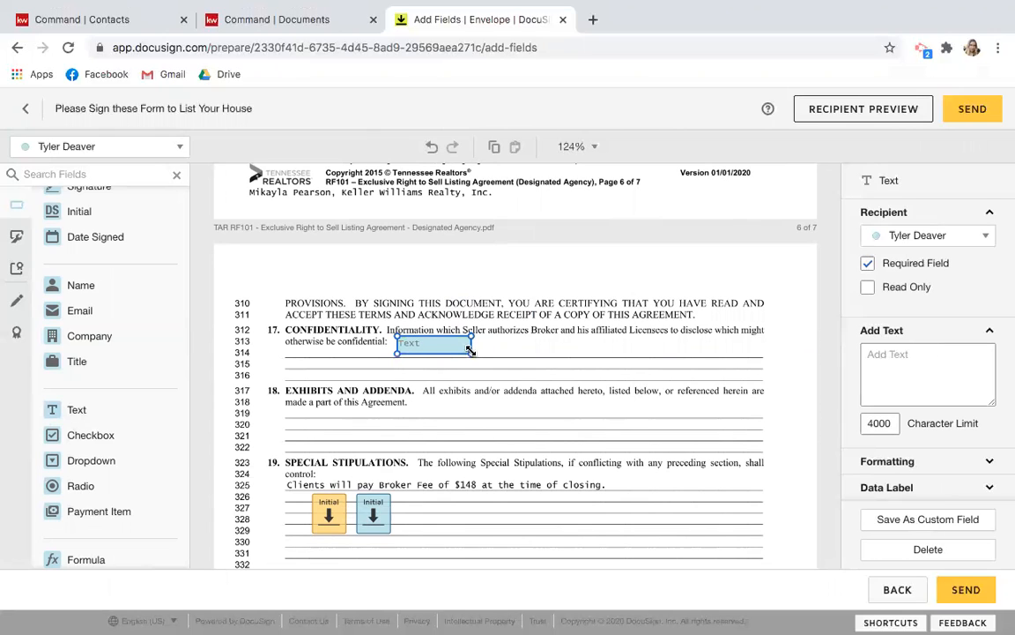
drag(473, 350, 720, 352)
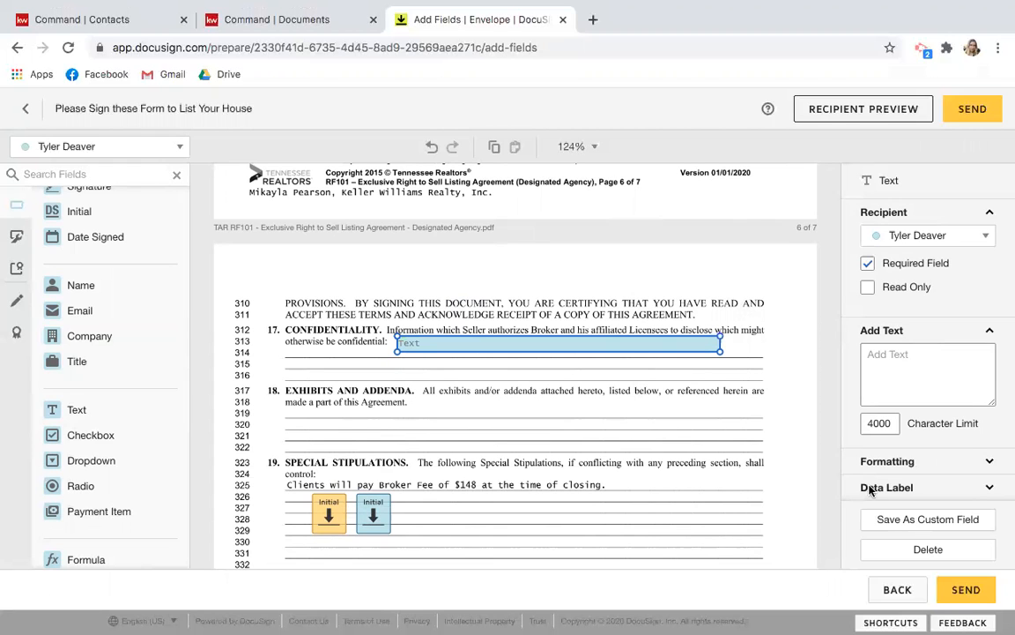
click(889, 622)
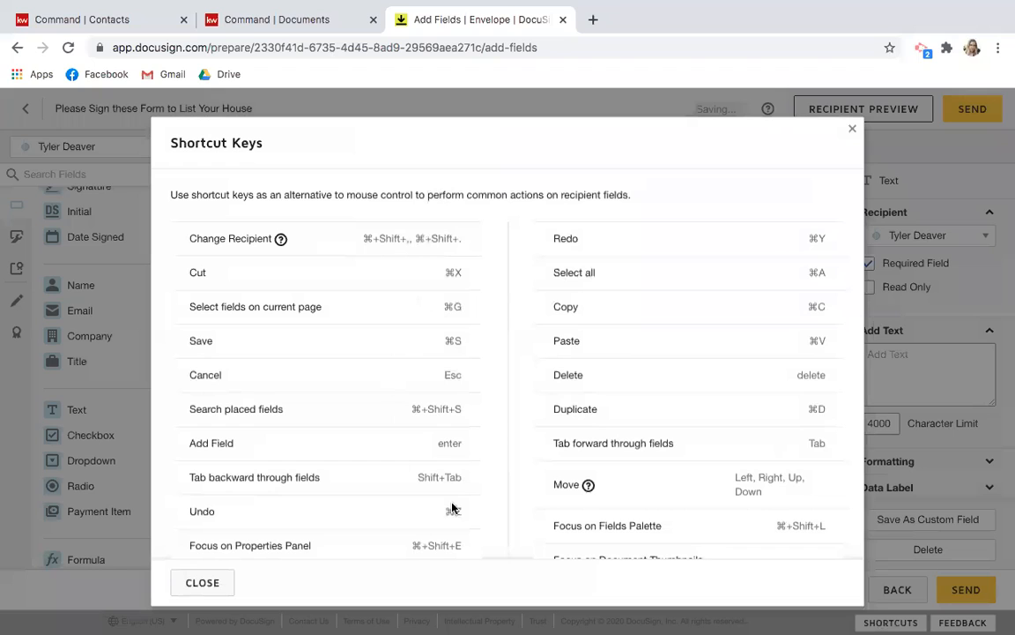
scroll(660, 422, down, 2)
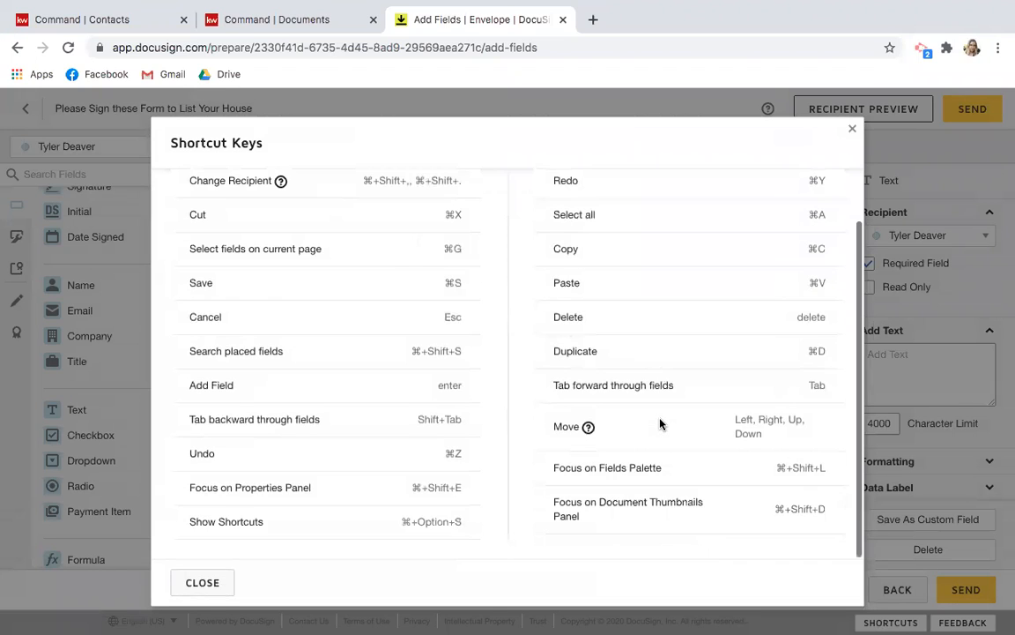
scroll(660, 422, up, 1)
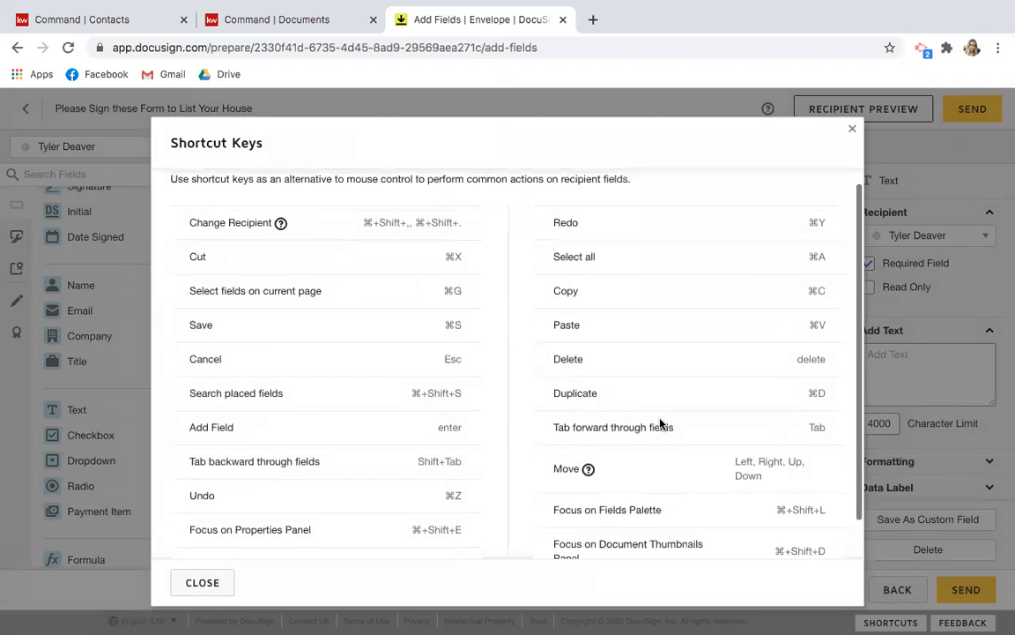
click(854, 133)
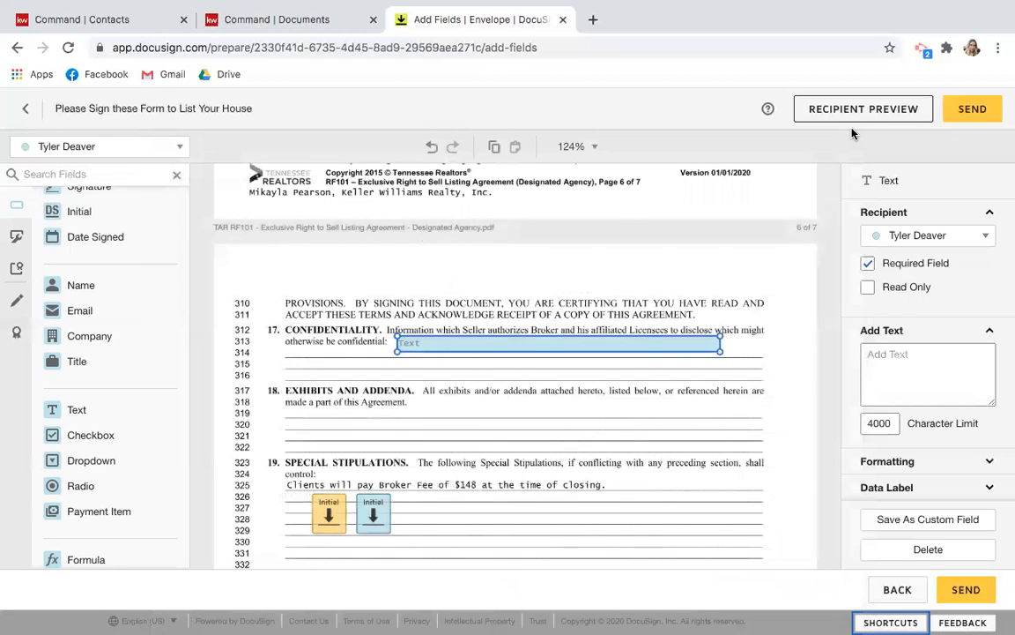
Duplicate the Confidentiality text field with Ctrl+D onto lines 315 and 319.
key(ctrl+d)
drag(496, 363, 483, 374)
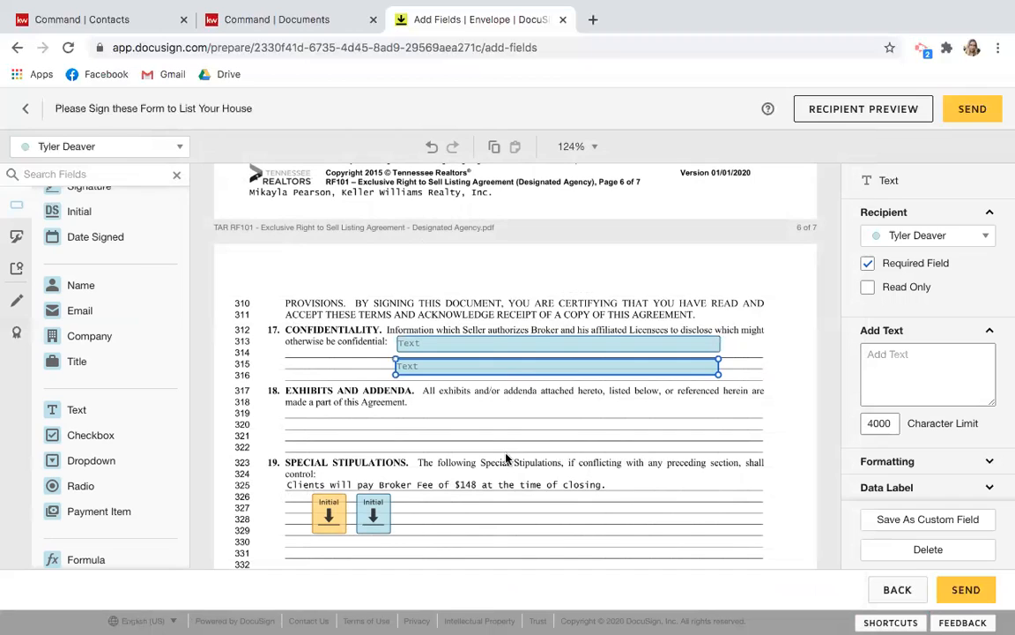
key(ctrl+d)
drag(547, 390, 557, 415)
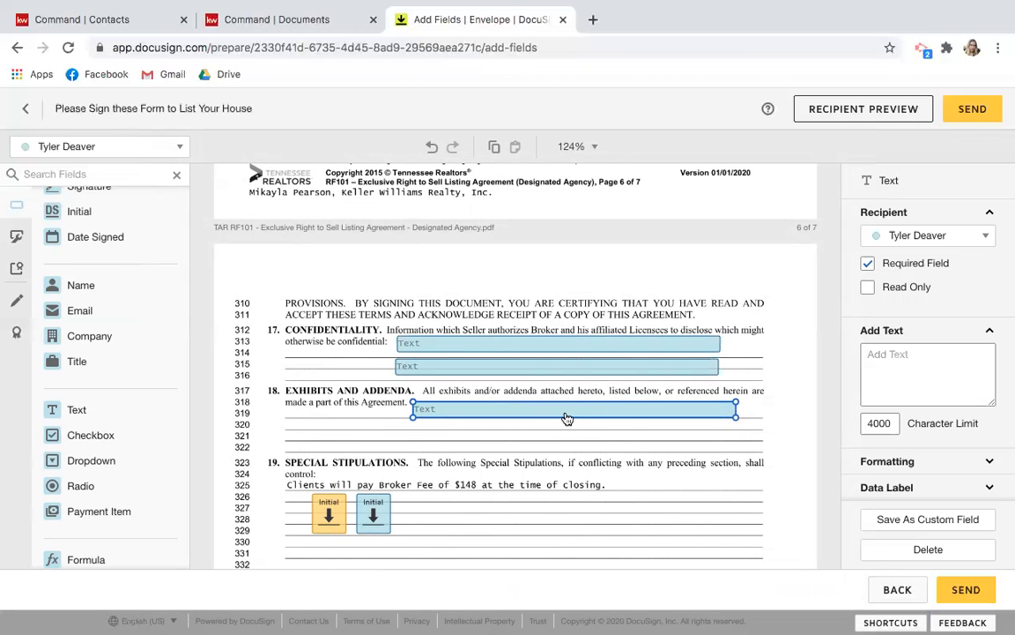
Delete all three text fields from the Confidentiality and Exhibits lines.
key(Delete)
click(558, 364)
key(Delete)
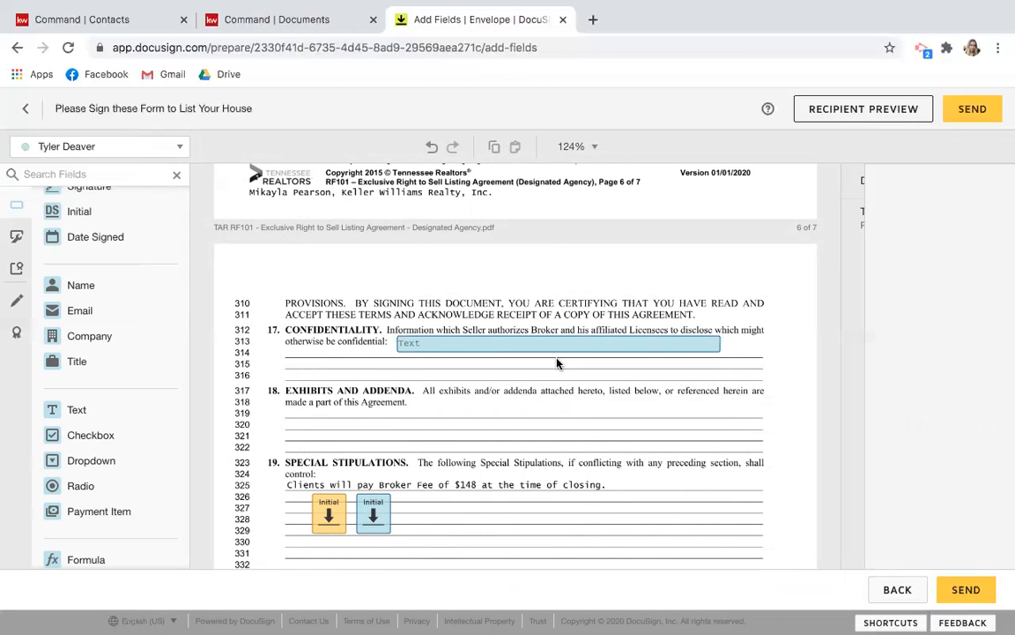
click(560, 345)
key(Delete)
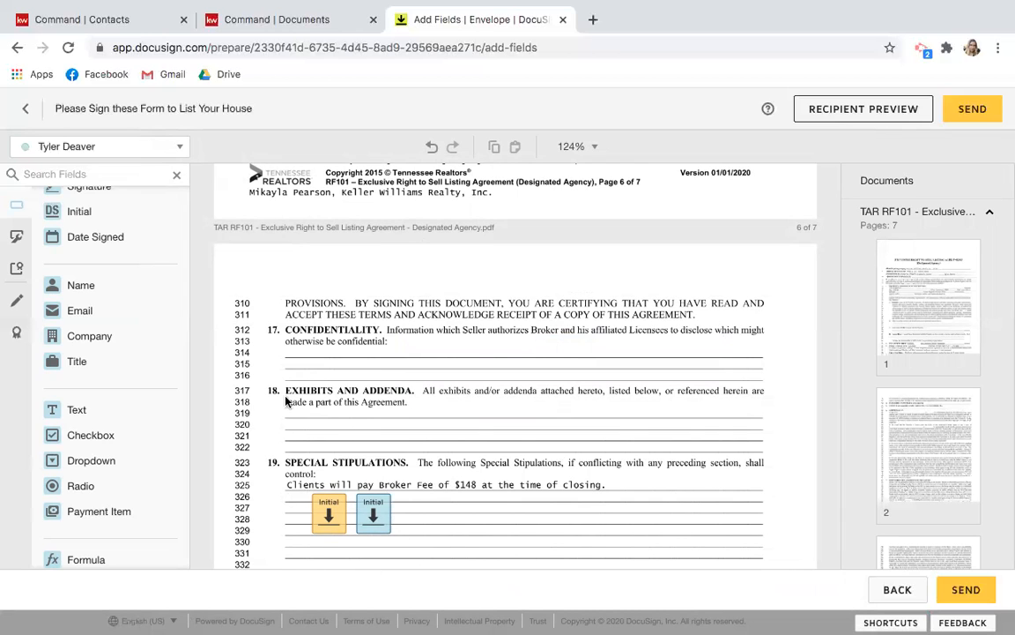
scroll(379, 502, down, 3)
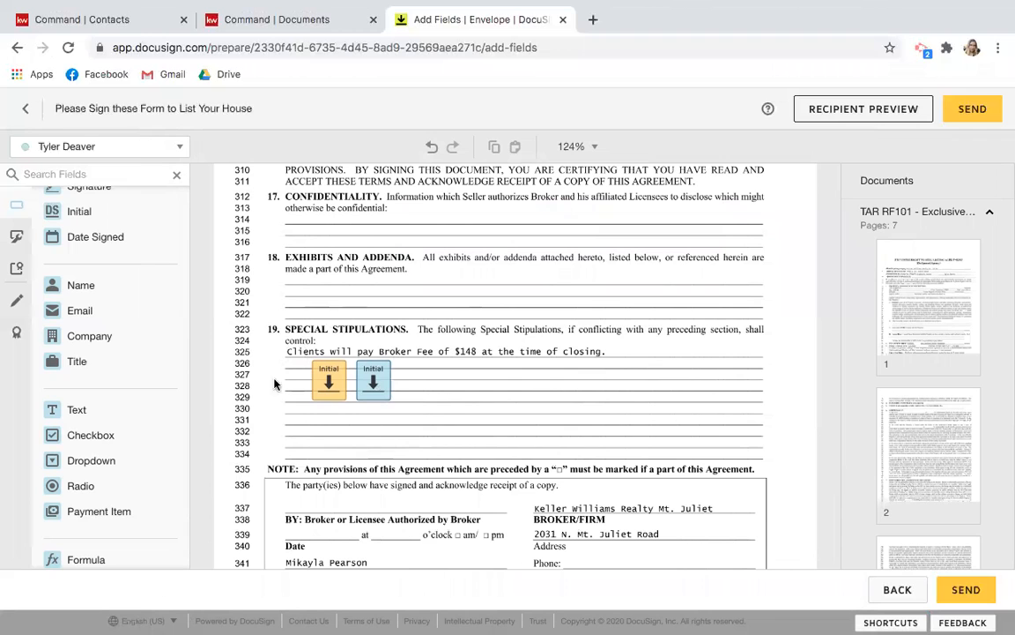
scroll(436, 396, down, 5)
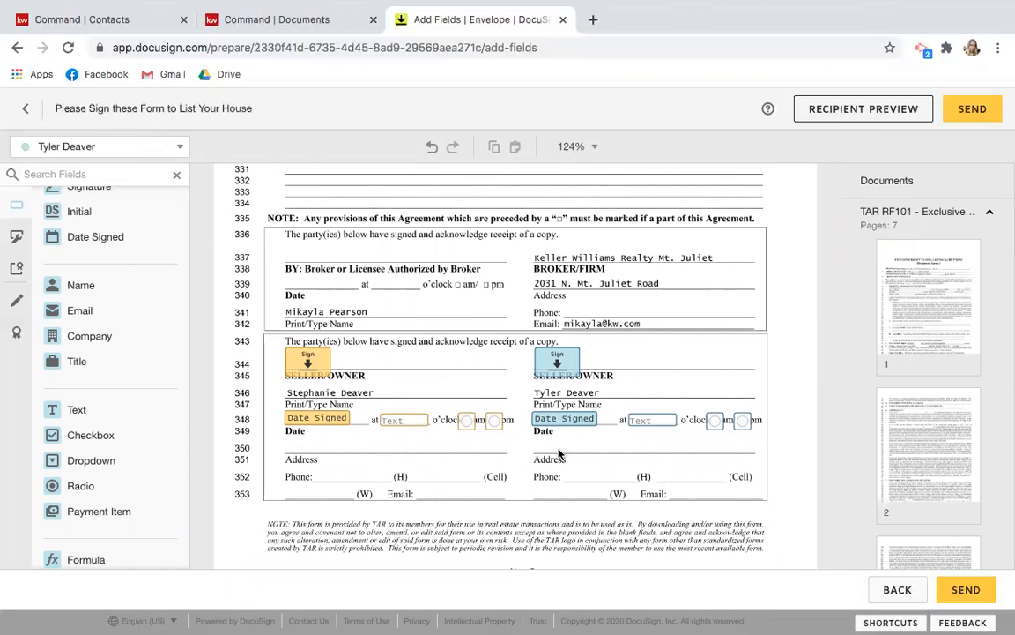
scroll(547, 454, down, 7)
scroll(548, 456, down, 6)
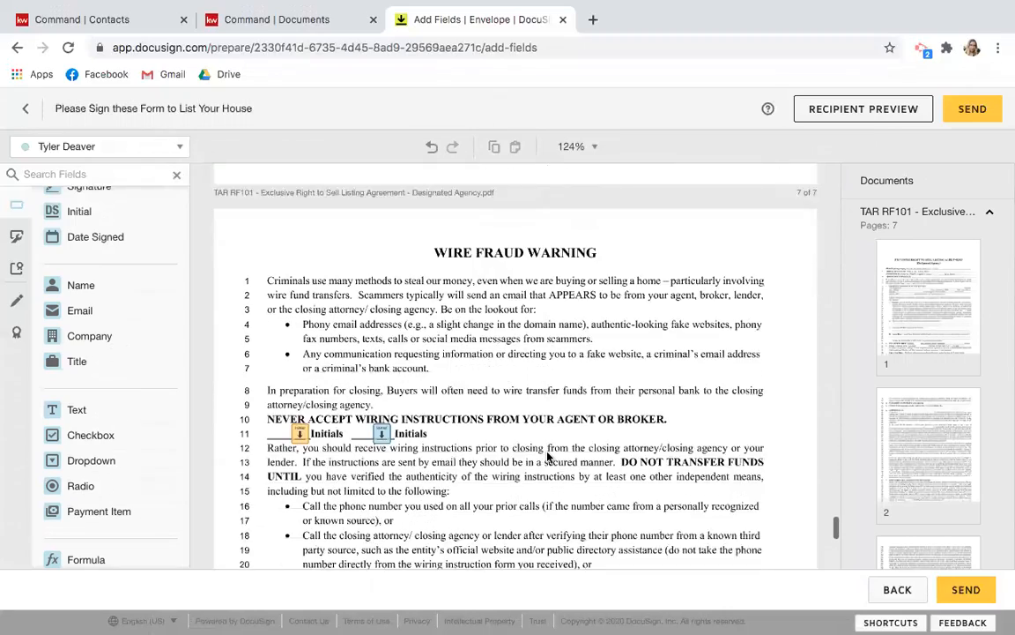
scroll(548, 454, down, 4)
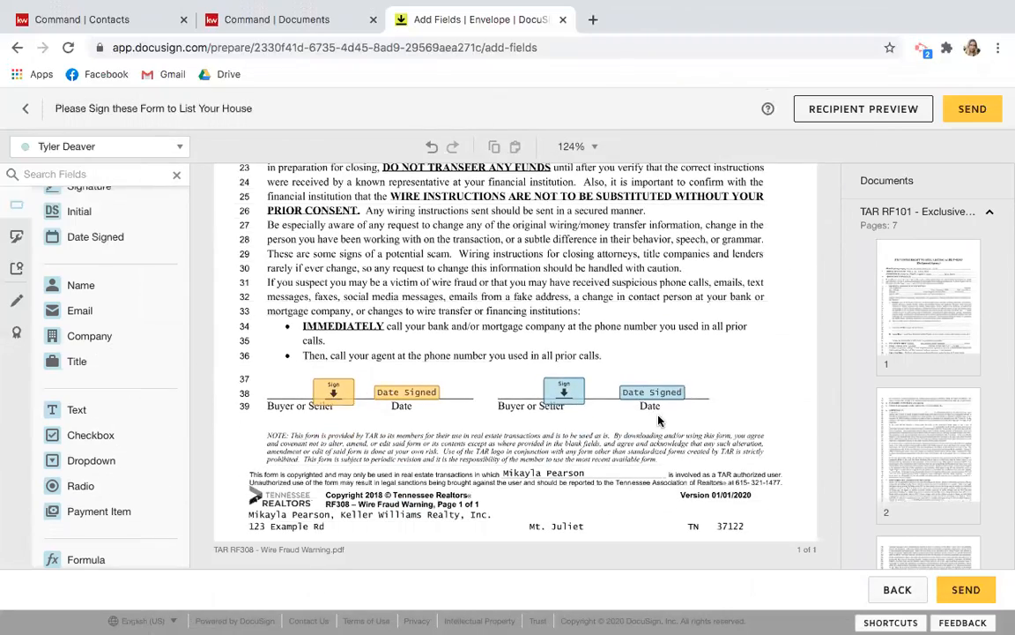
scroll(658, 420, up, 8)
scroll(657, 420, down, 8)
scroll(750, 421, up, 7)
scroll(750, 421, up, 20)
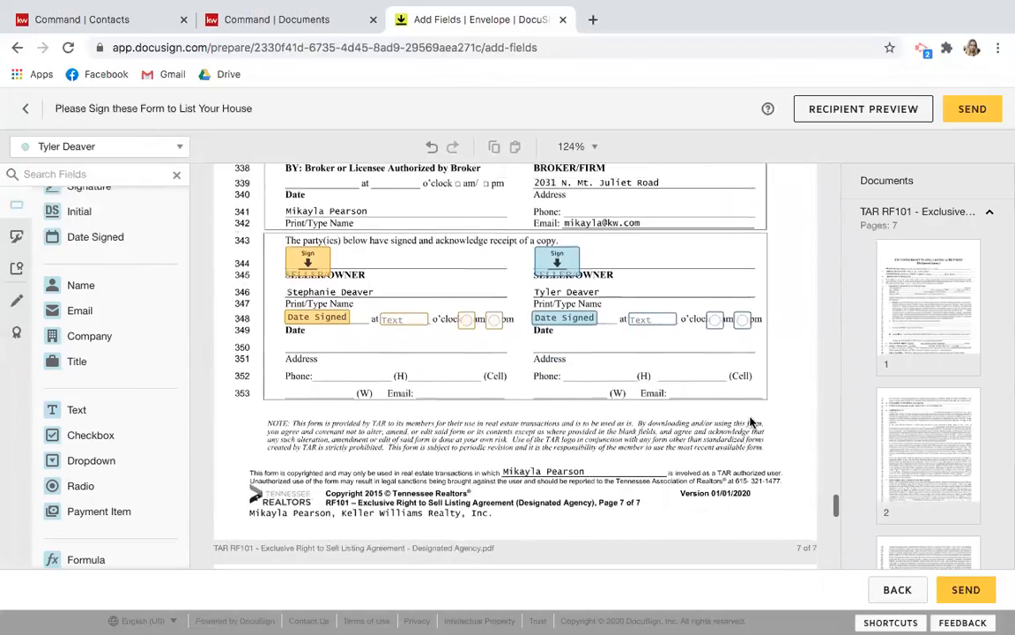
scroll(750, 420, up, 20)
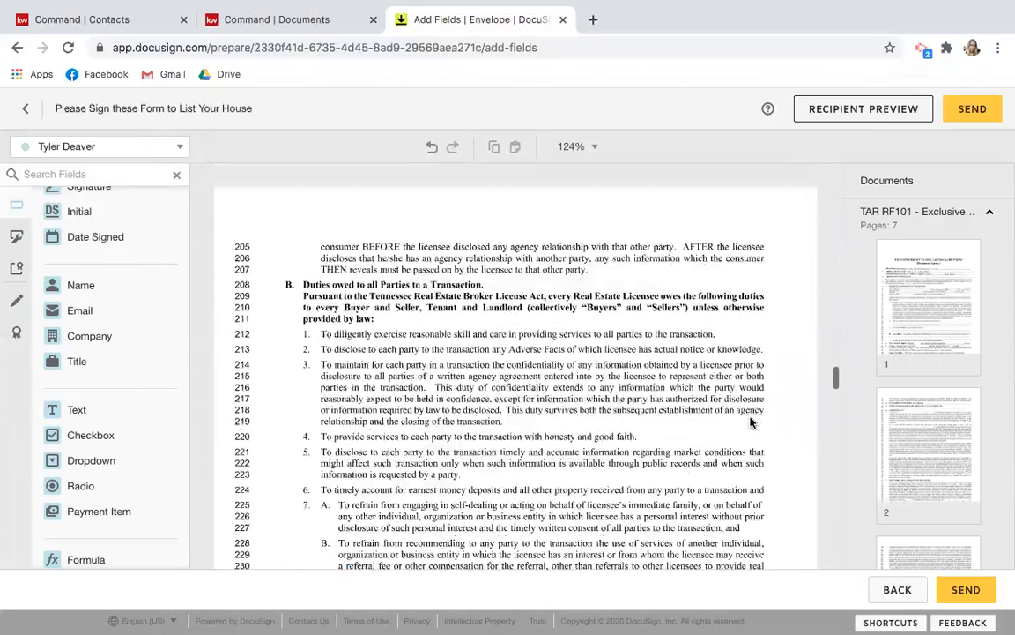
scroll(750, 420, up, 1)
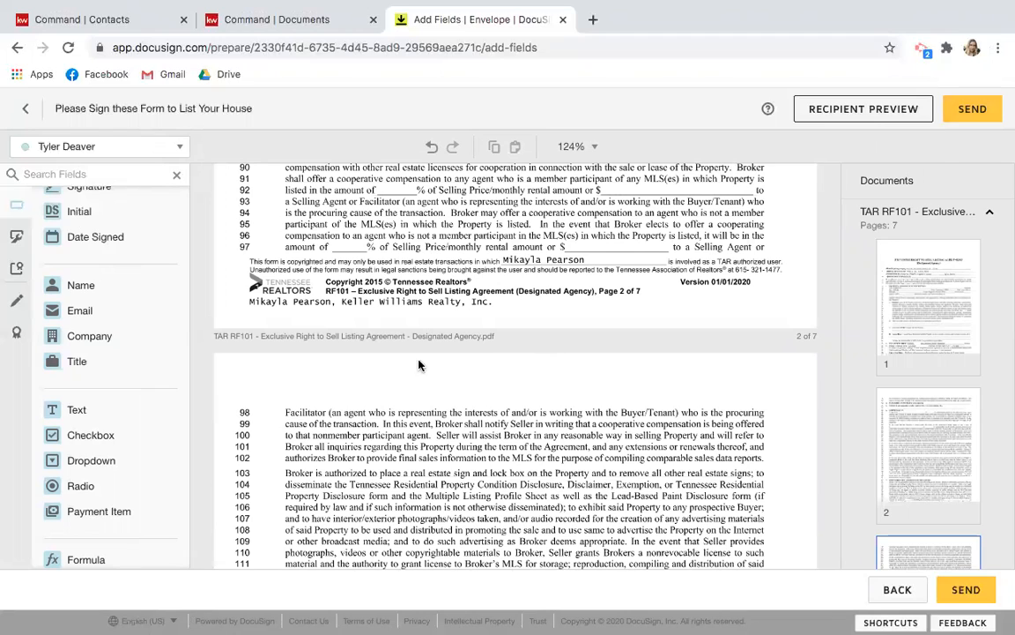
Return to Envelope Details, continue to the field editor, and send the envelope to the sellers.
click(26, 113)
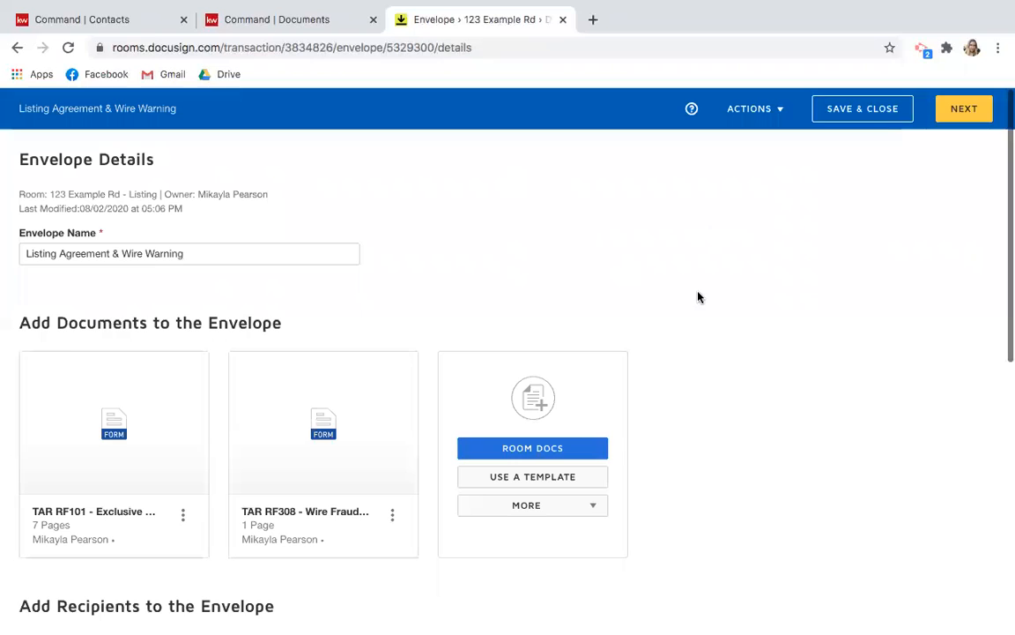
scroll(700, 404, down, 5)
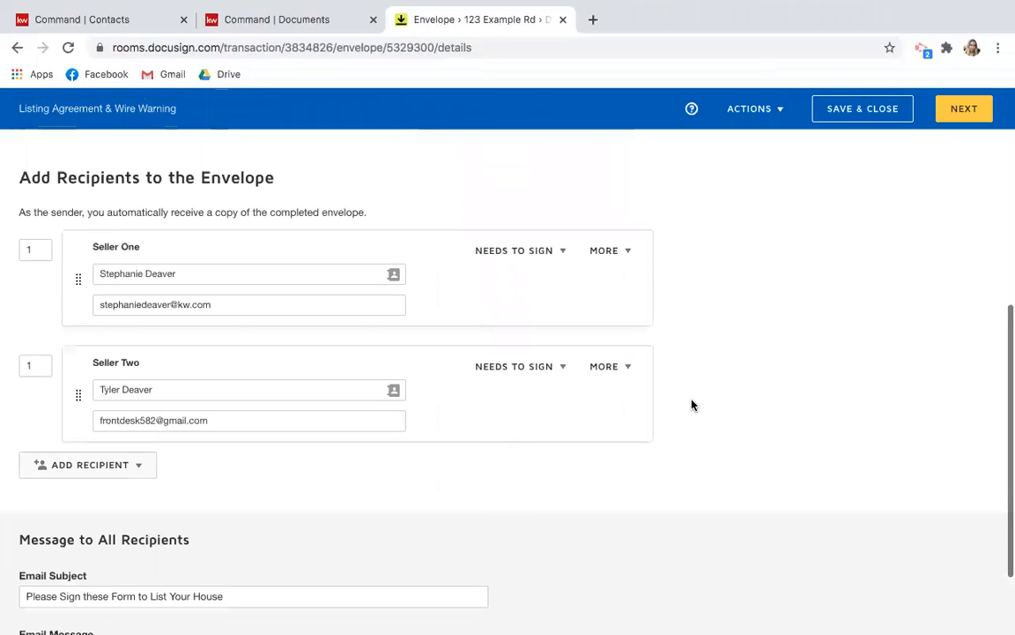
scroll(692, 404, up, 5)
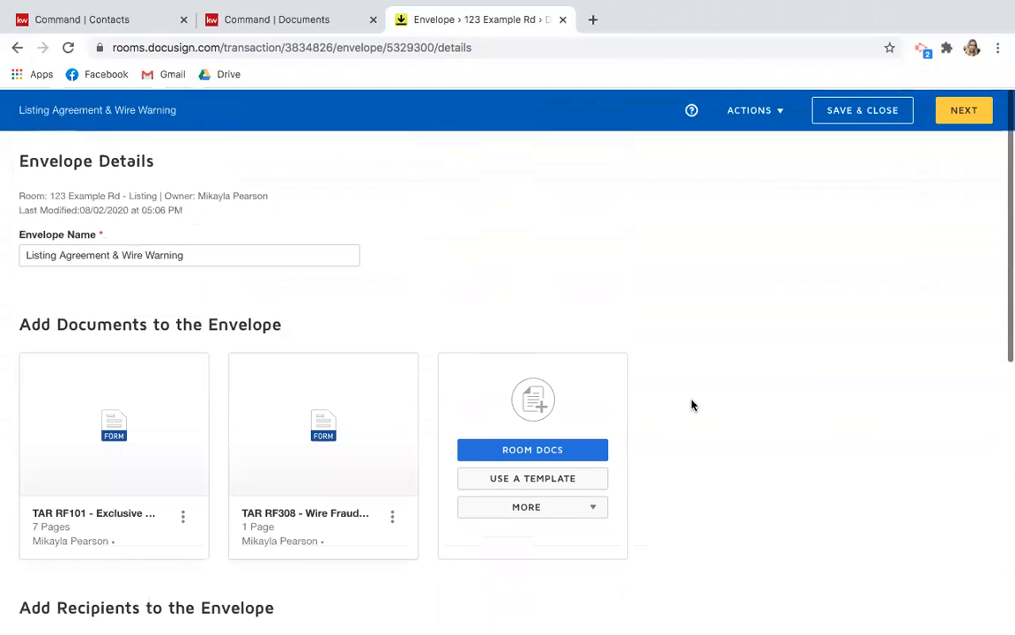
click(958, 110)
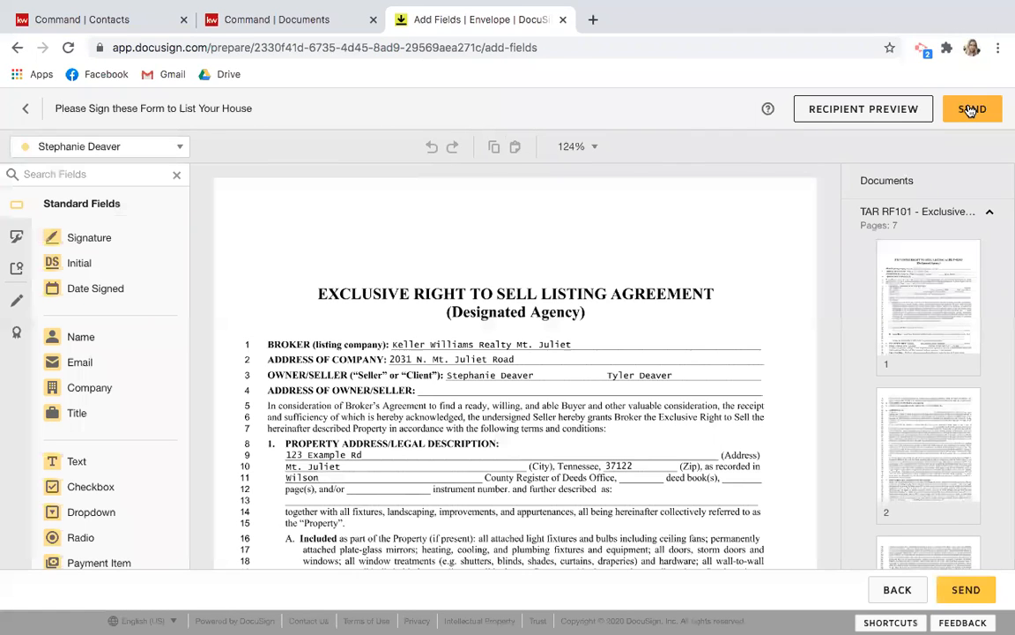
click(980, 109)
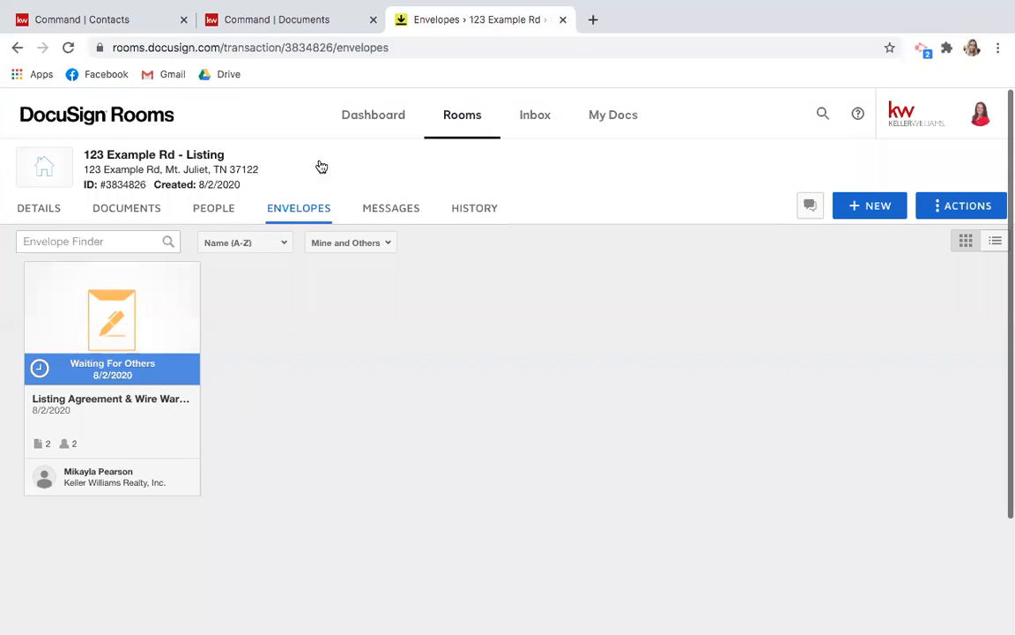
key(ctrl+Up)
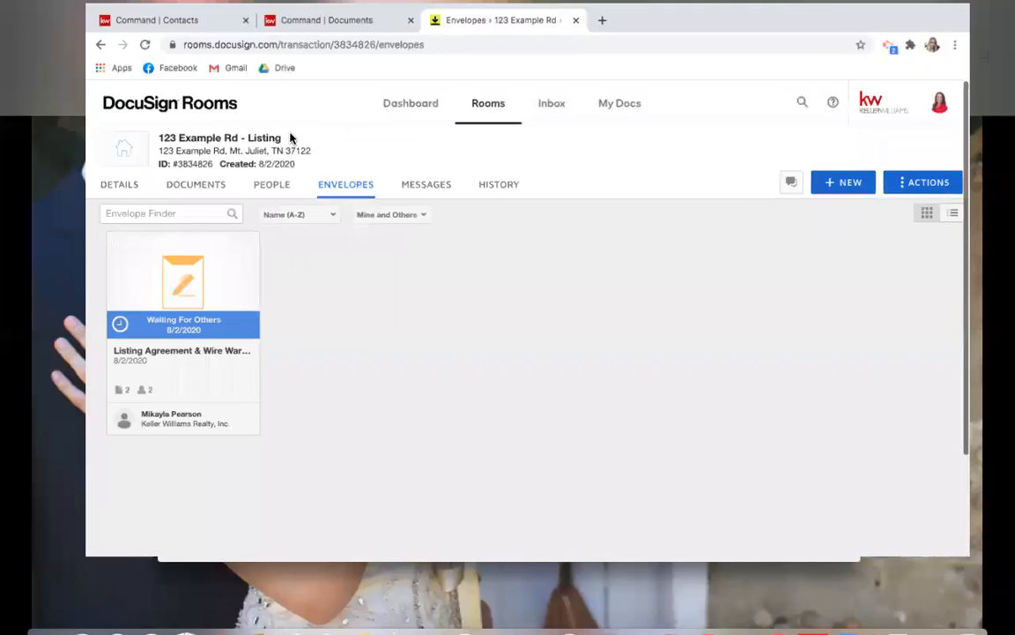
In Safari's Gmail, open 'Please Sign these Form to List Your House' and its Review Documents link.
click(531, 312)
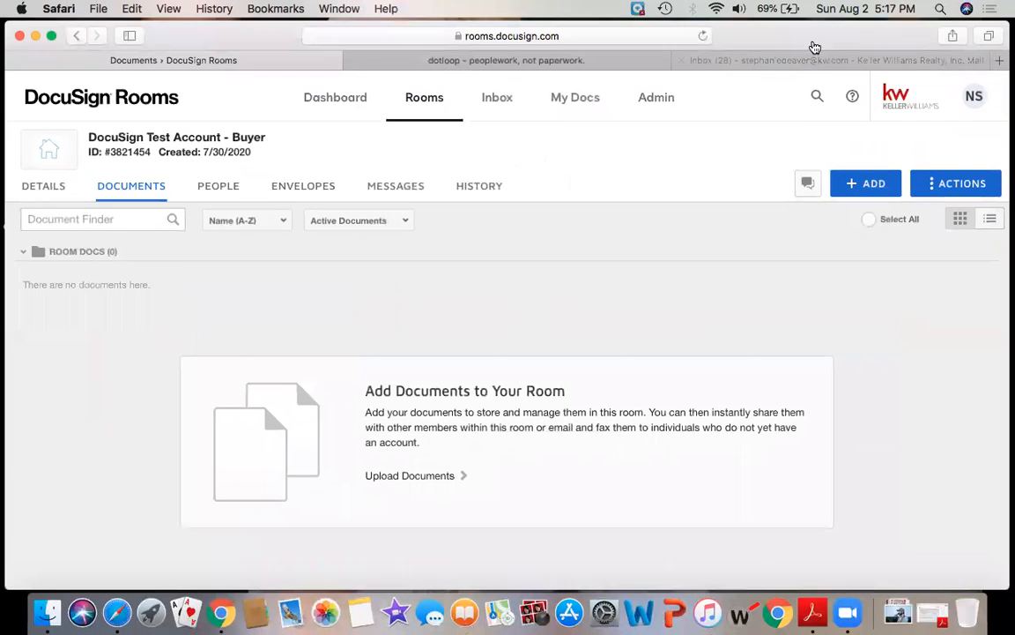
click(798, 61)
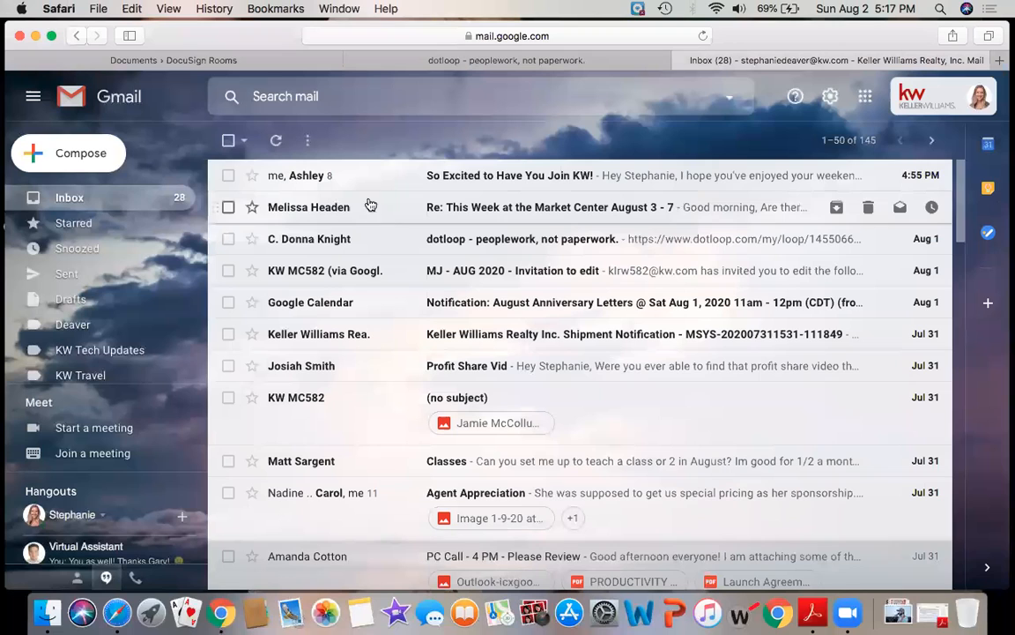
click(700, 37)
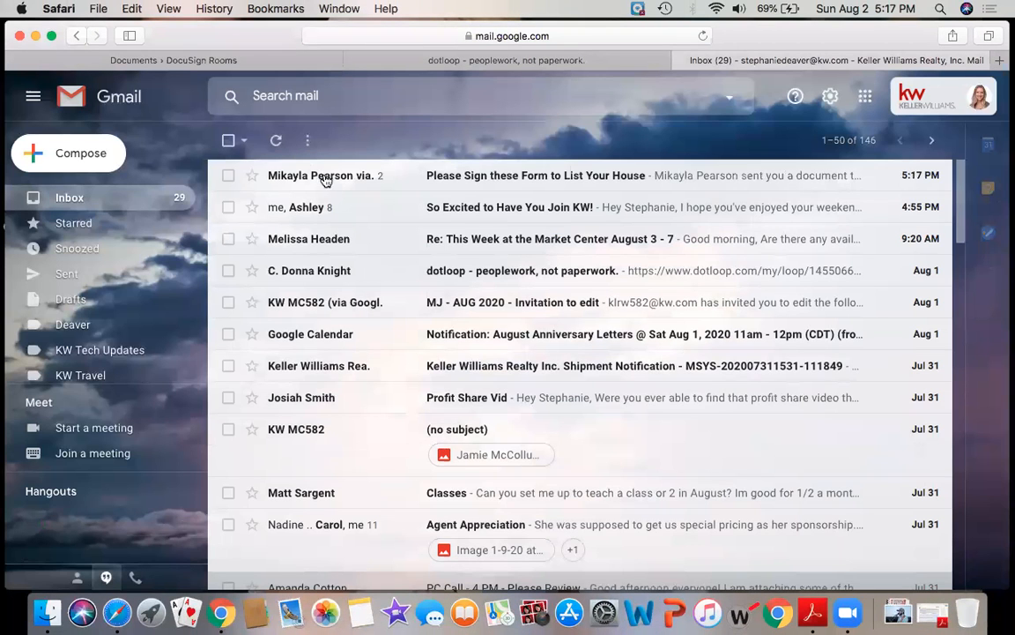
click(404, 169)
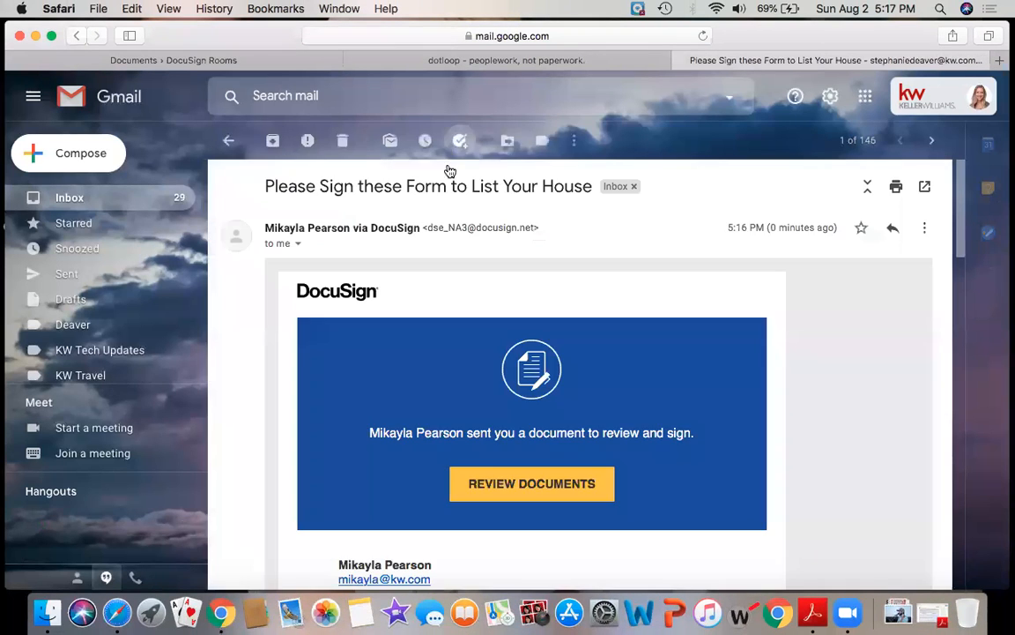
scroll(449, 419, down, 3)
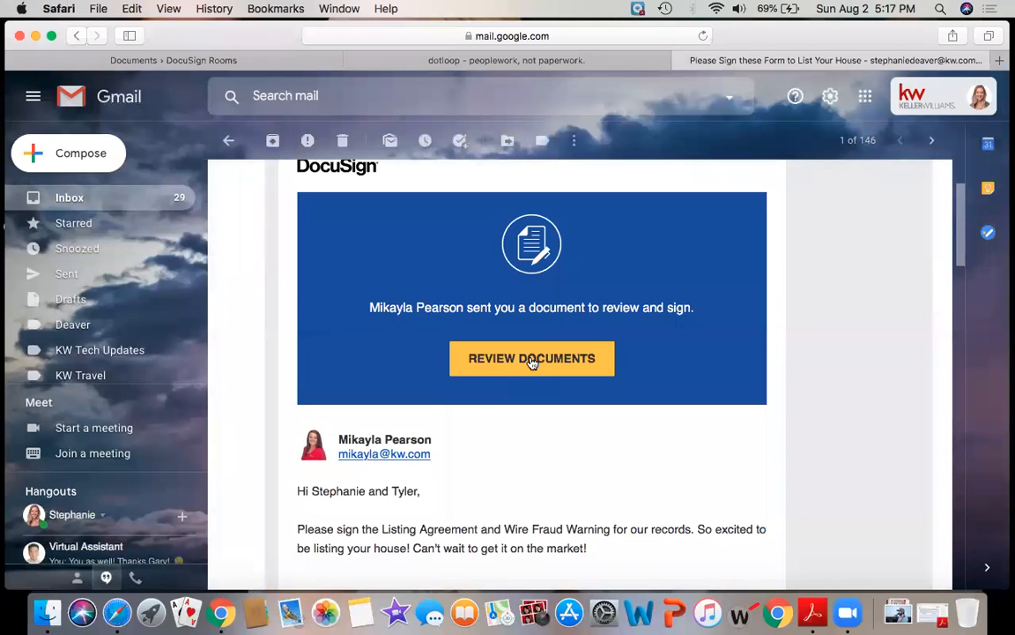
click(532, 359)
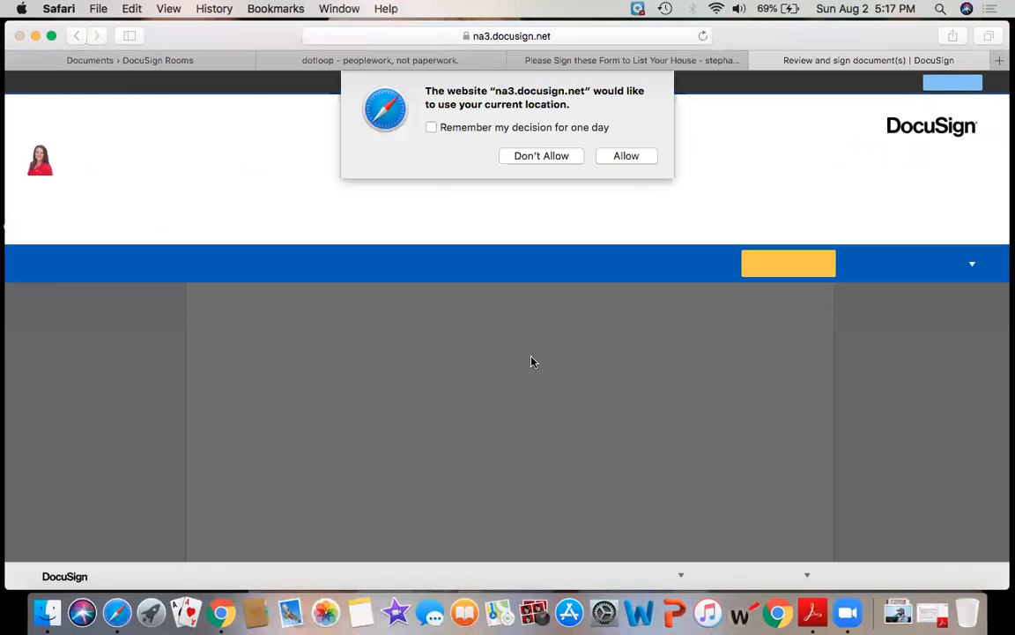
Decline location sharing, continue past the agent's message, and jump to the first Initial field.
click(522, 156)
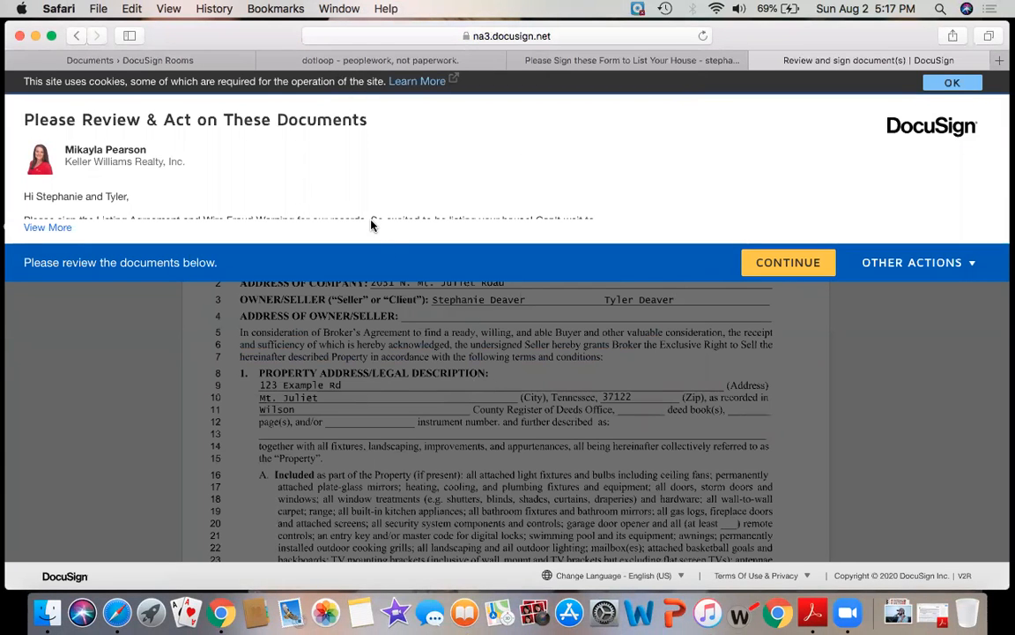
click(62, 227)
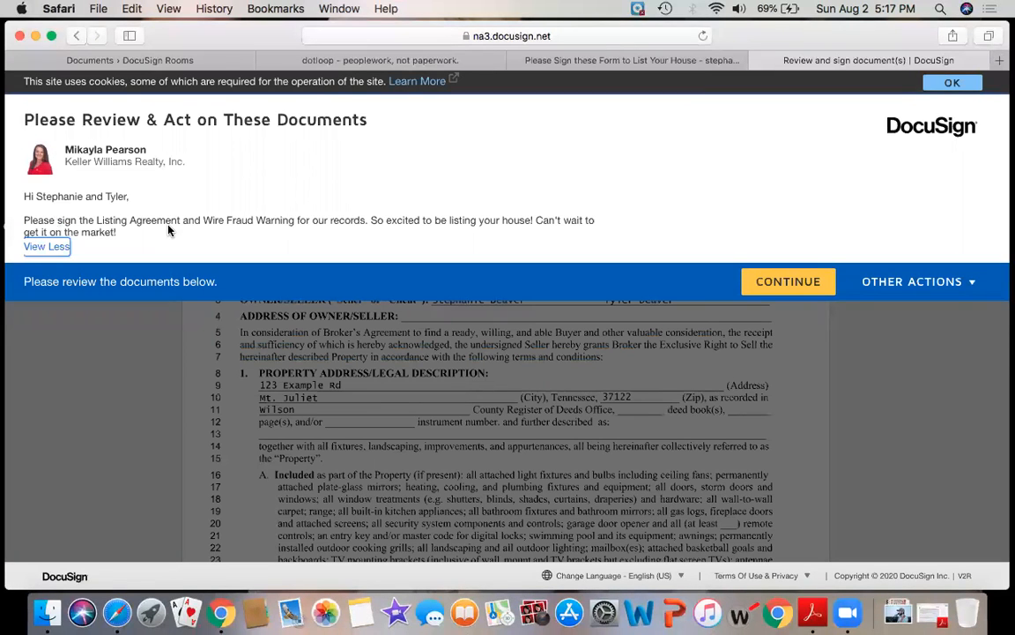
click(776, 281)
scroll(248, 346, down, 10)
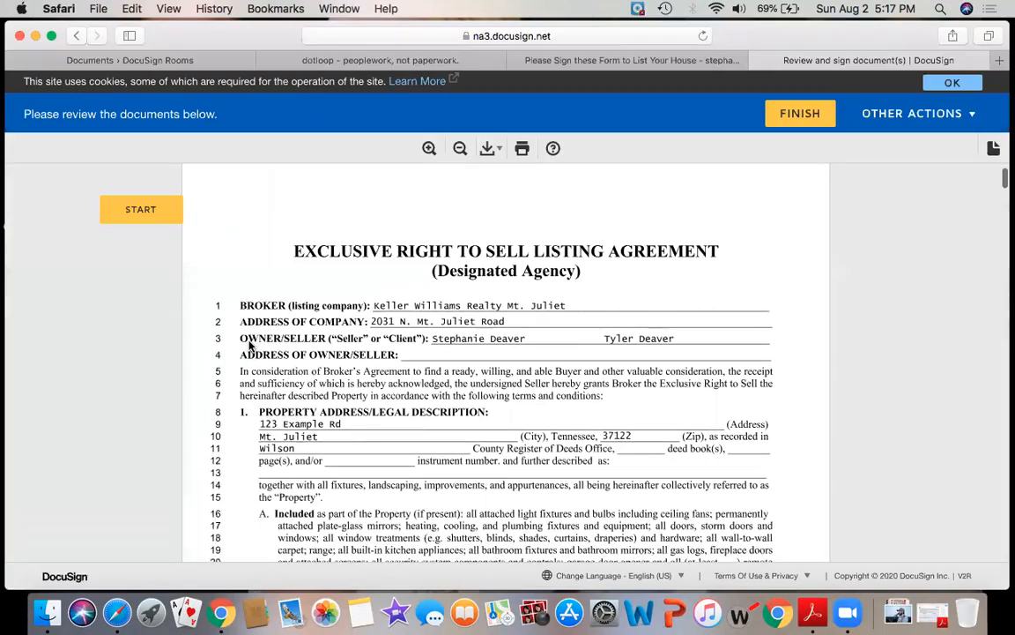
scroll(248, 346, down, 20)
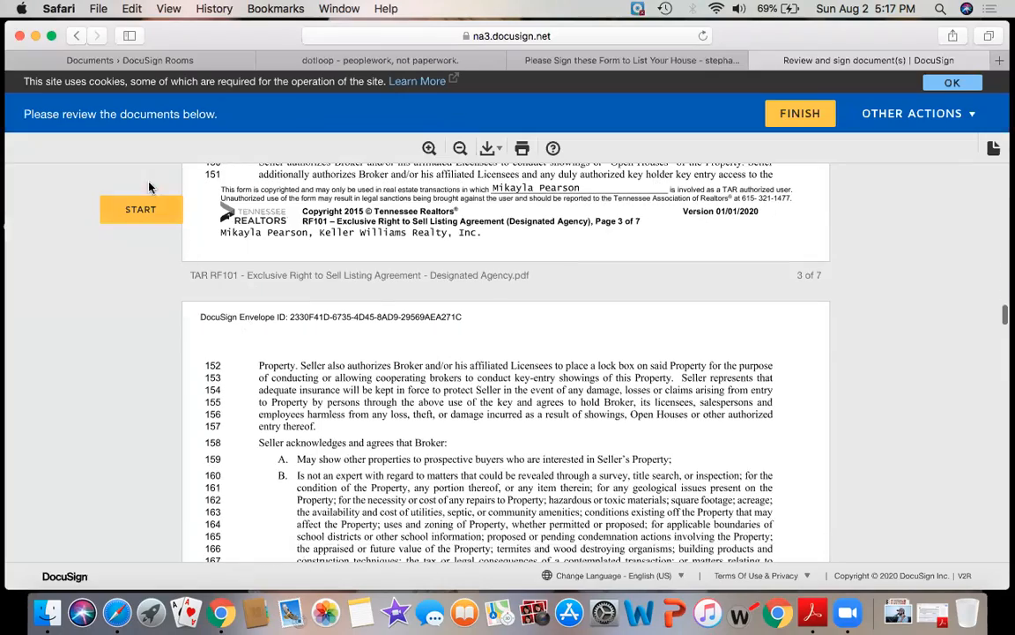
click(146, 215)
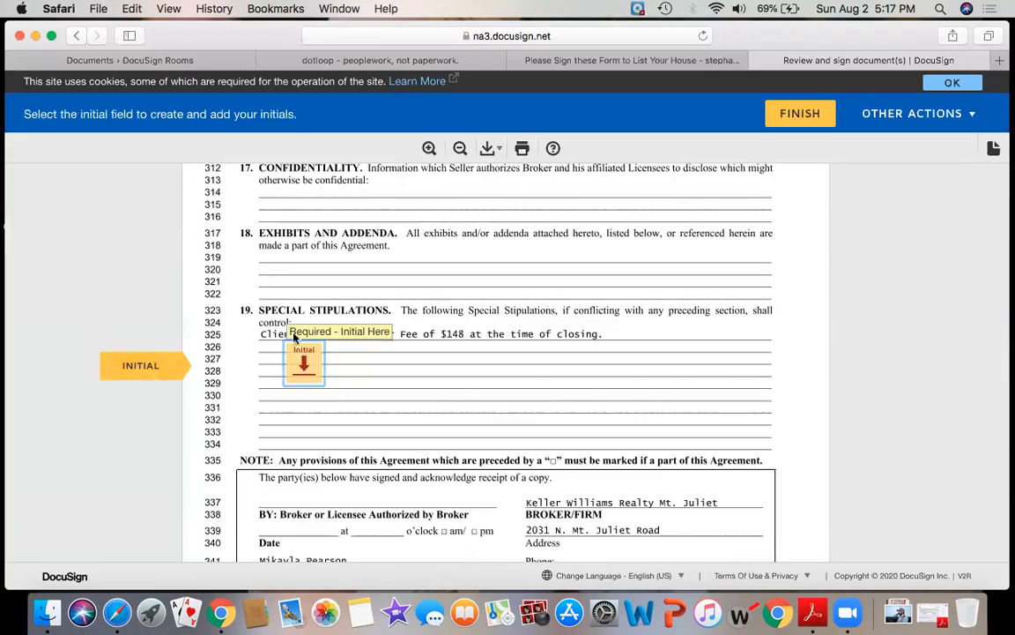
Adopt the seller's initials and apply them to the first required initial fields.
click(304, 364)
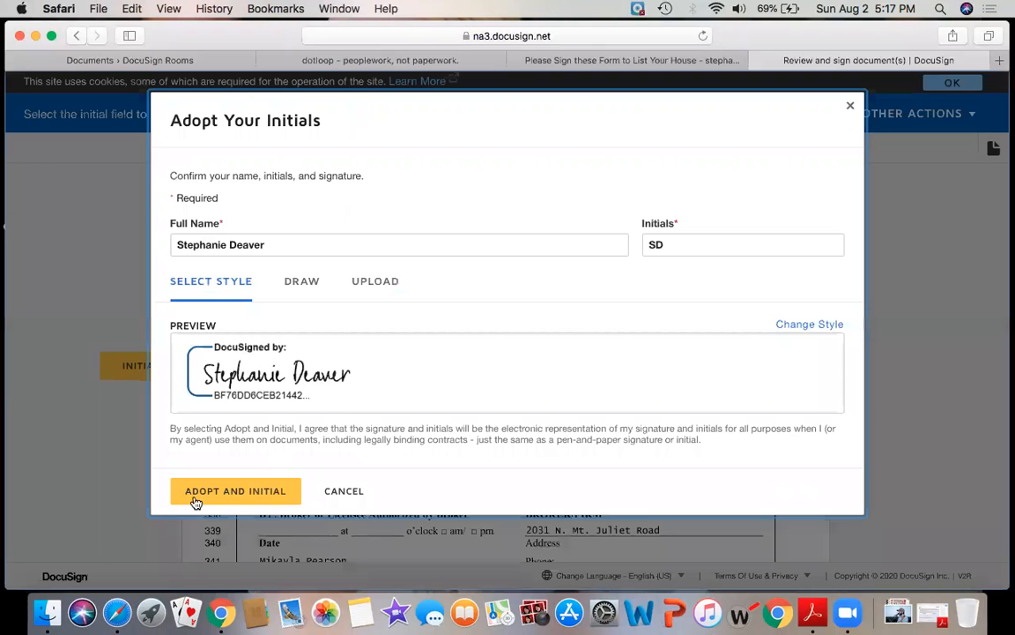
click(243, 497)
scroll(143, 395, down, 3)
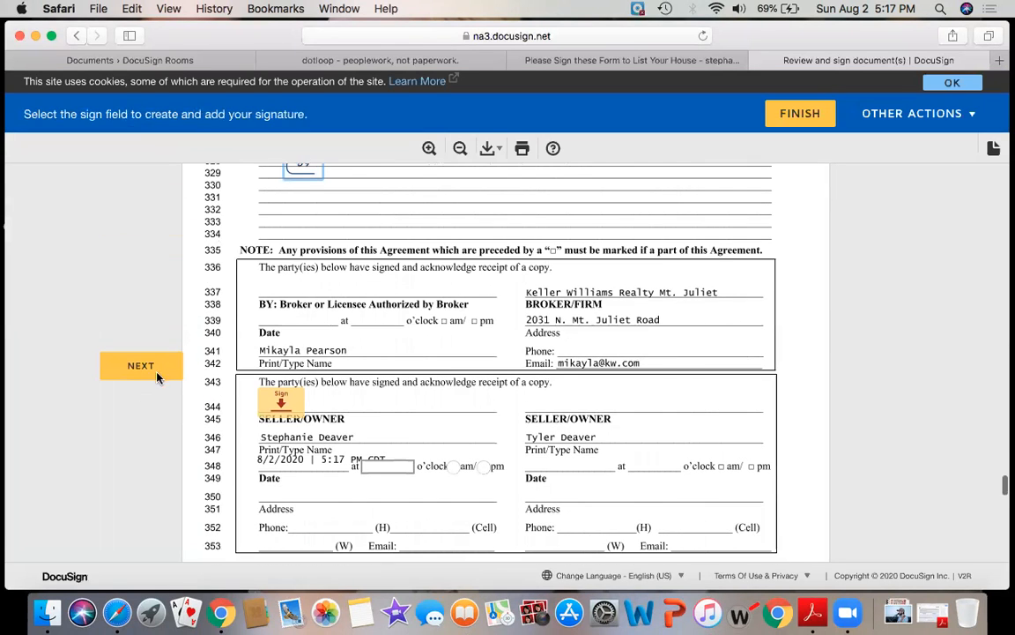
click(146, 369)
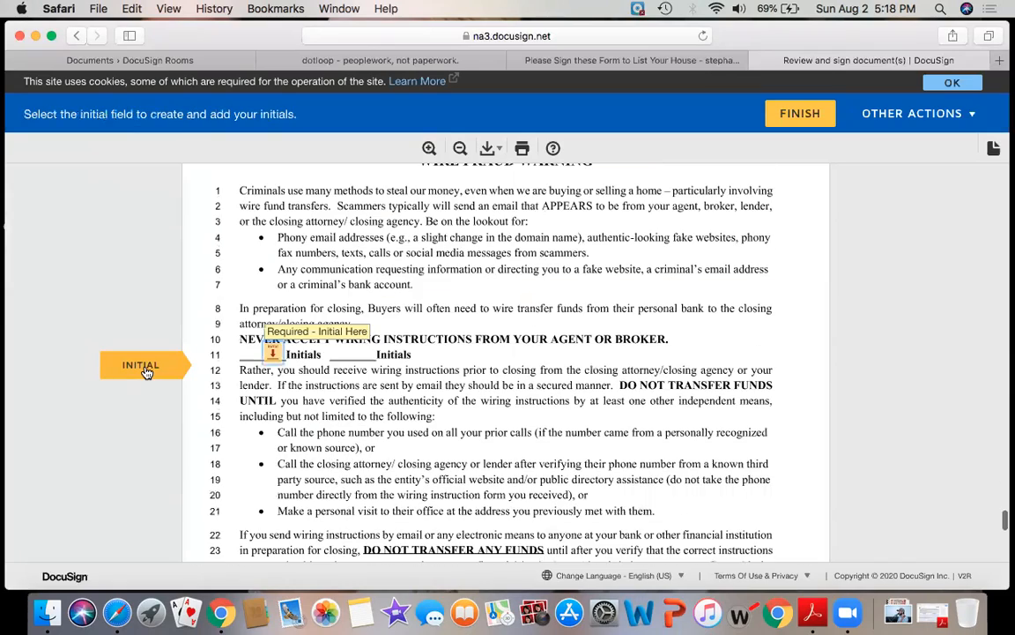
click(145, 369)
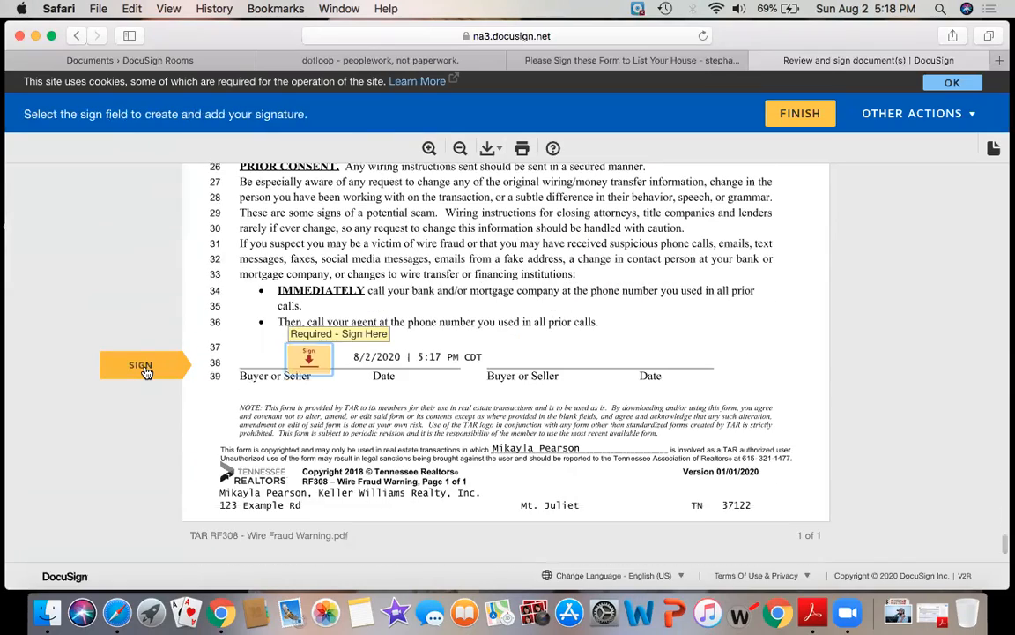
click(146, 371)
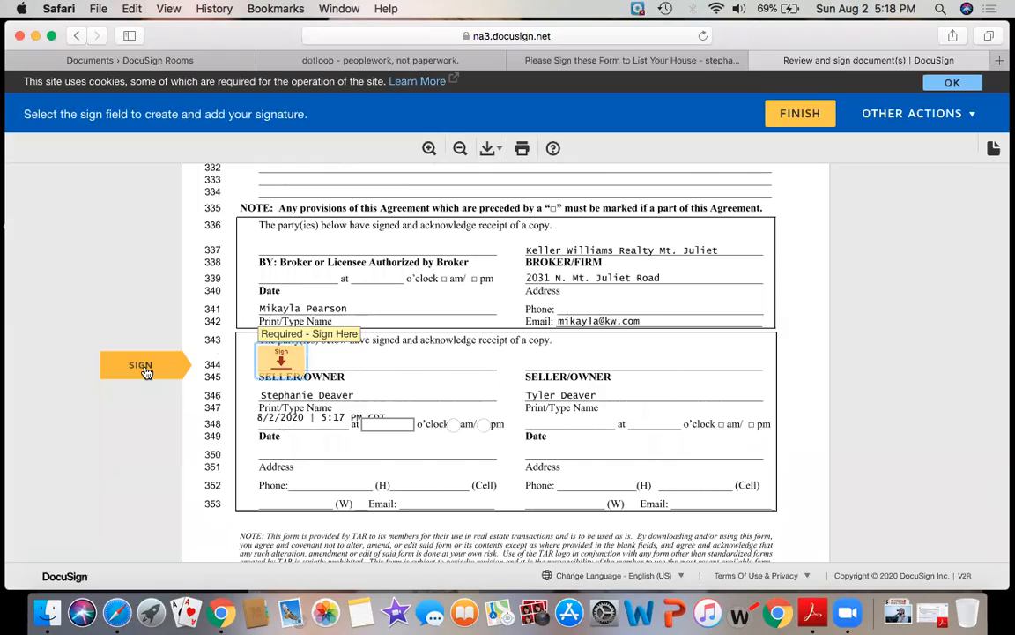
Sign the remaining fields including the page 7 and Wire Fraud Warning signatures, then finish and skip login.
scroll(198, 300, up, 5)
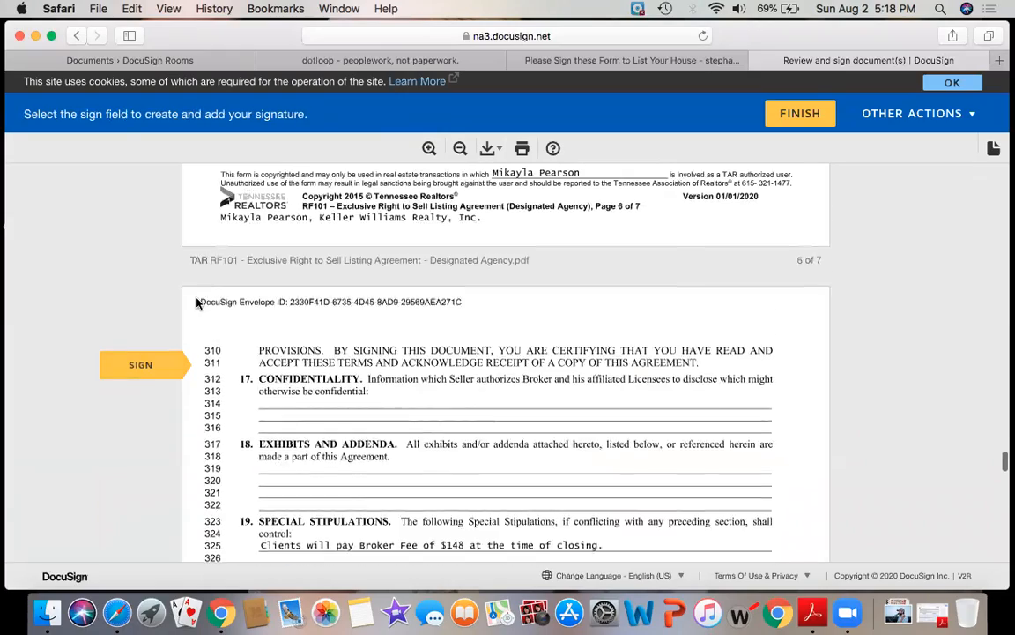
scroll(197, 302, up, 10)
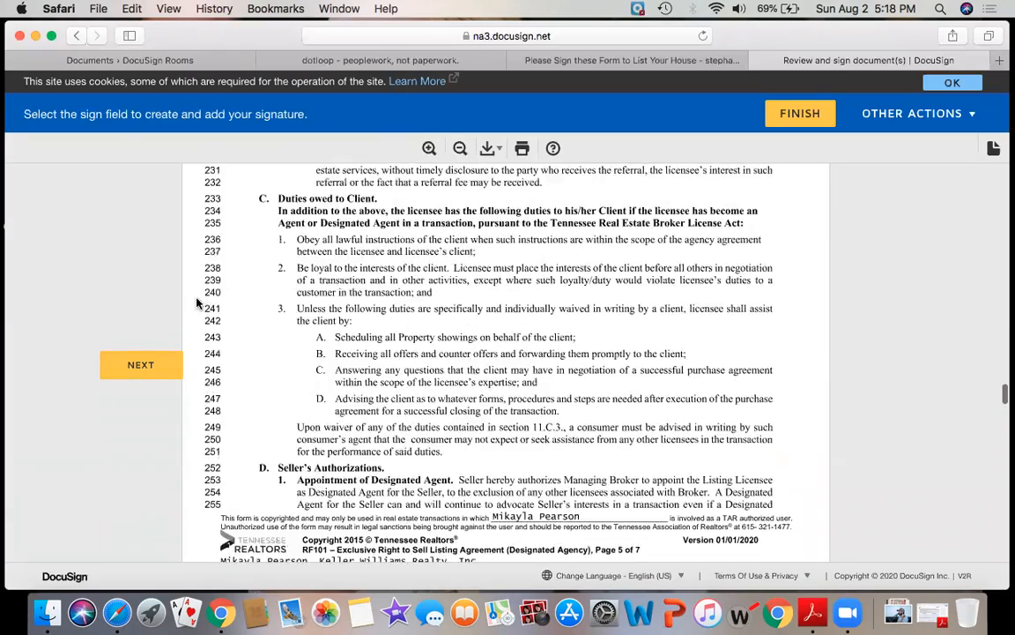
scroll(196, 303, up, 3)
scroll(181, 291, down, 11)
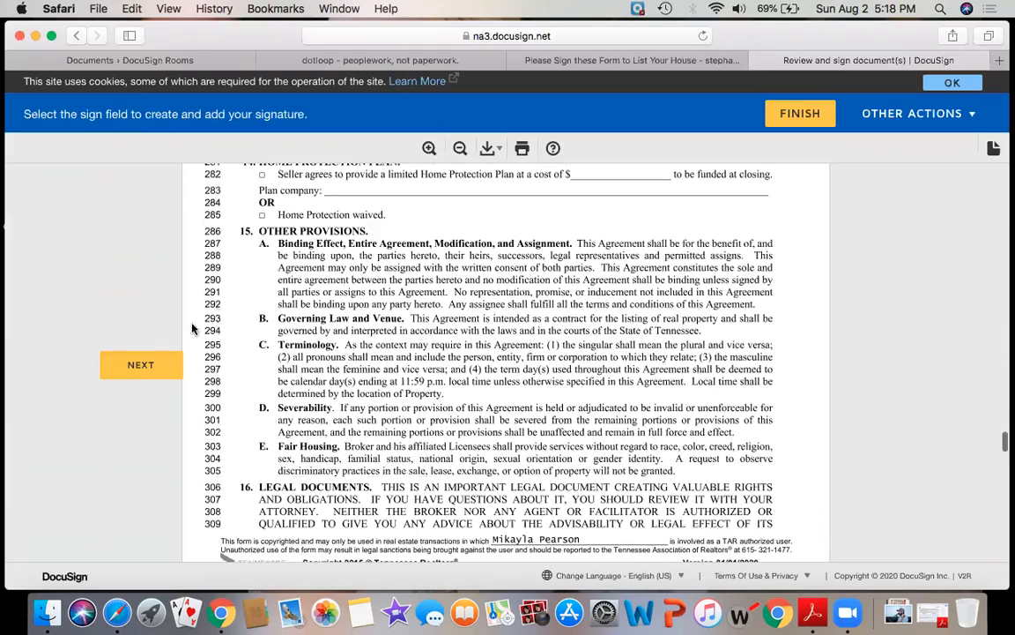
click(141, 363)
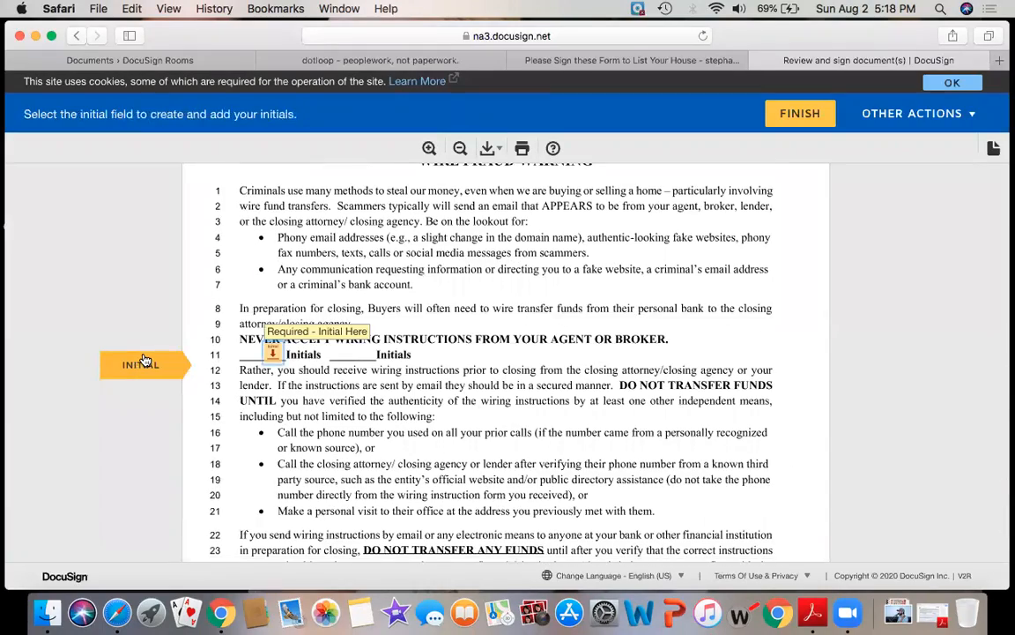
click(141, 363)
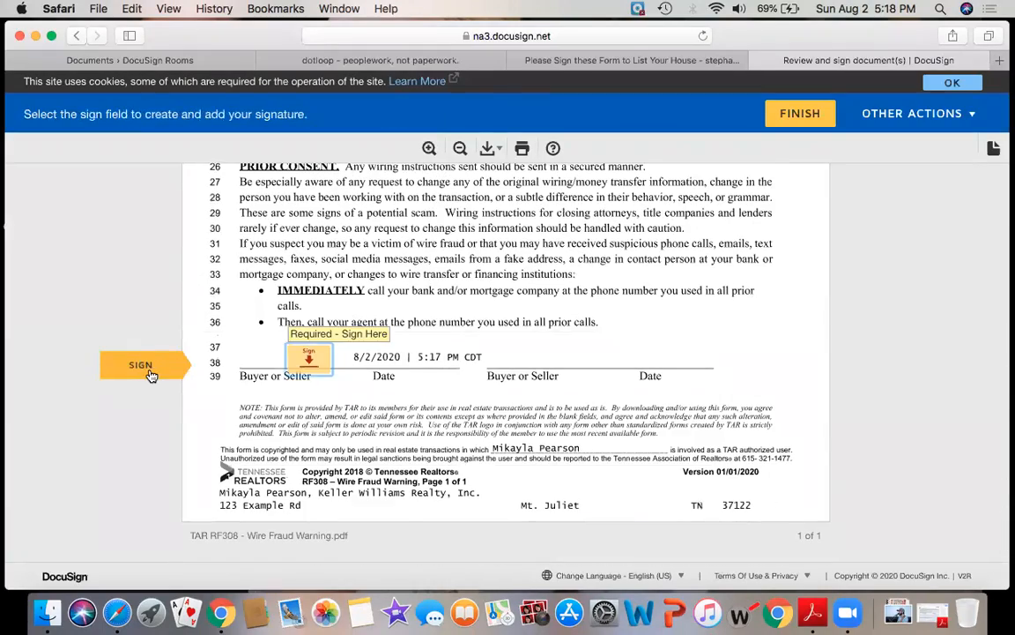
click(145, 370)
click(277, 356)
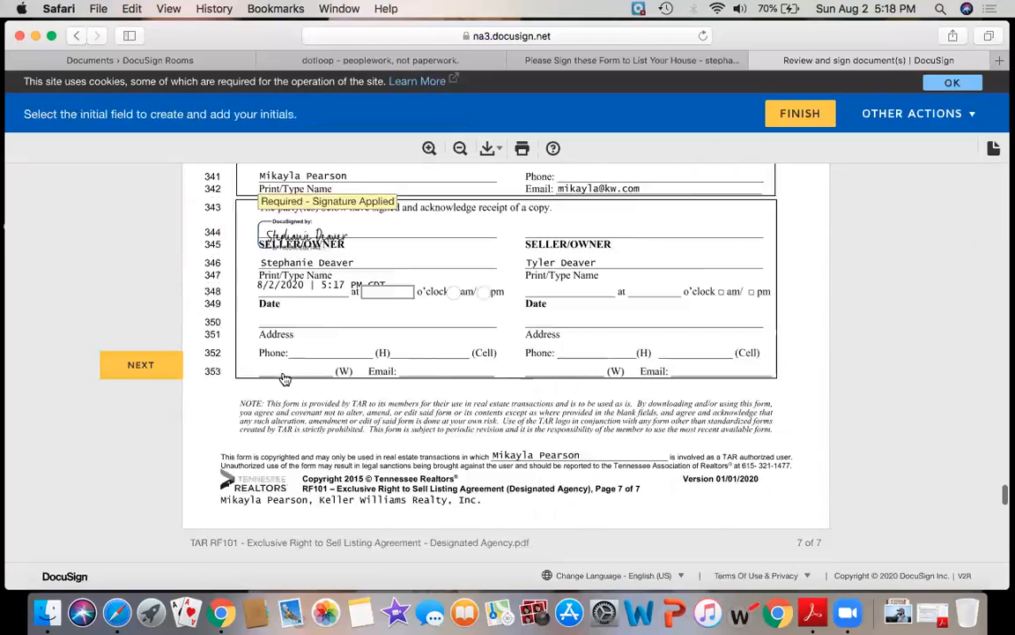
click(277, 352)
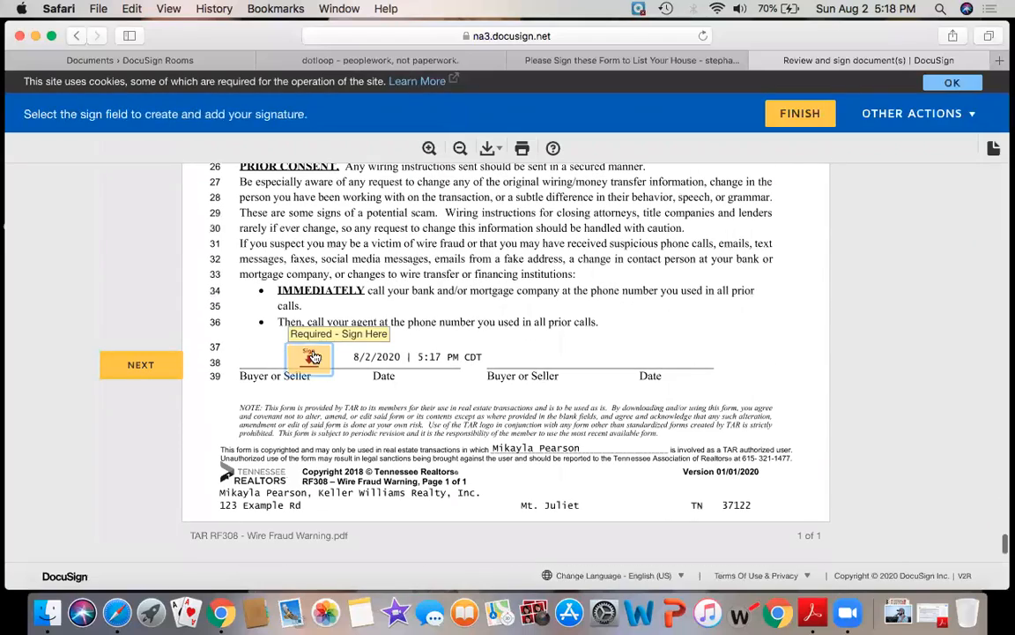
click(314, 357)
scroll(315, 357, up, 15)
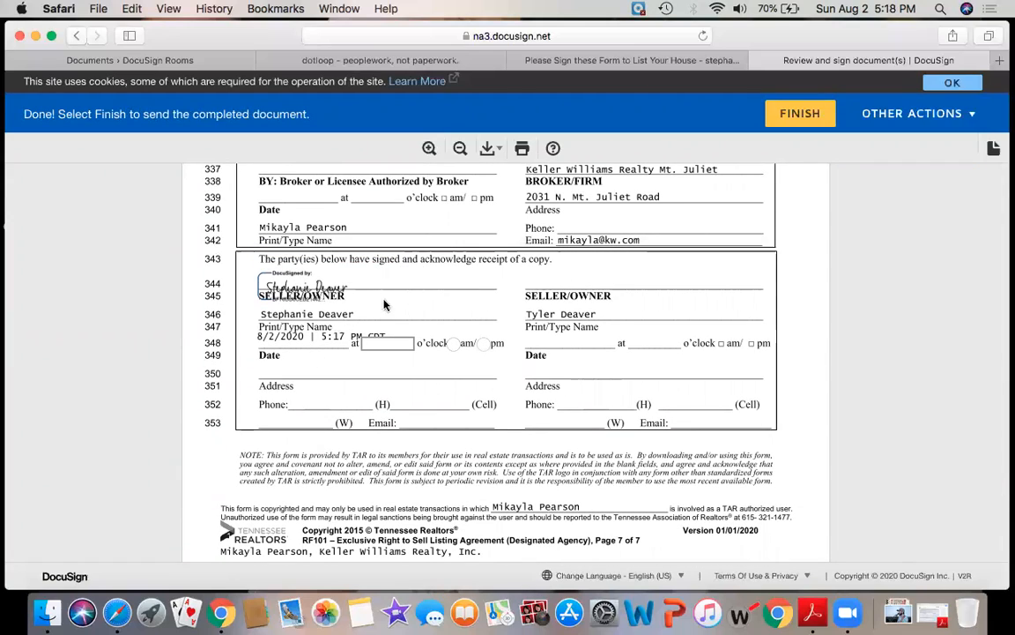
click(812, 115)
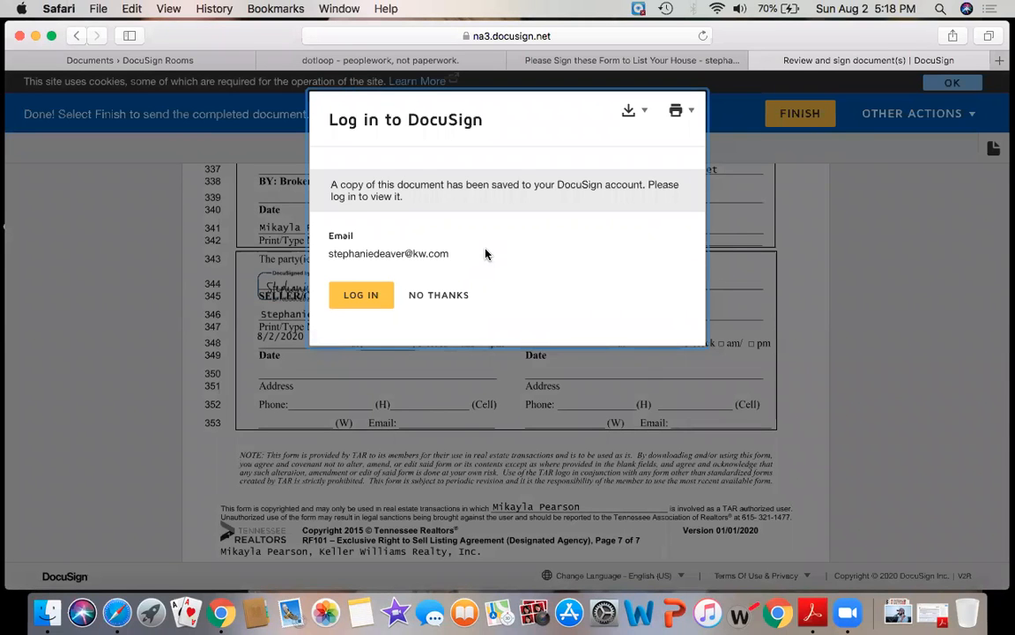
click(437, 300)
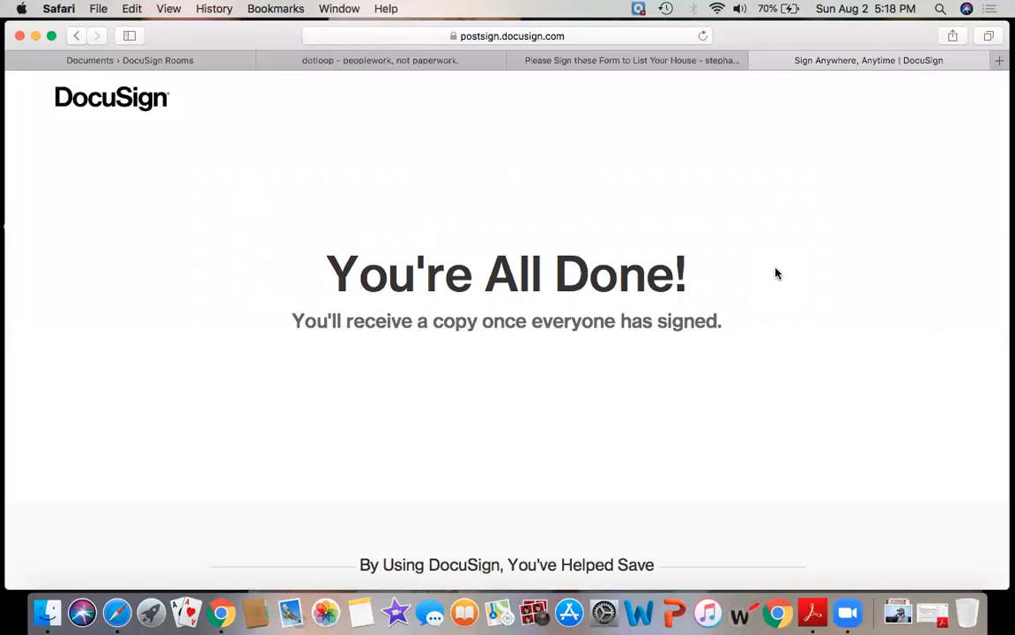
Close the signing tab, refresh the room's Envelopes list in Chrome, and review the envelope's recipient statuses.
click(759, 60)
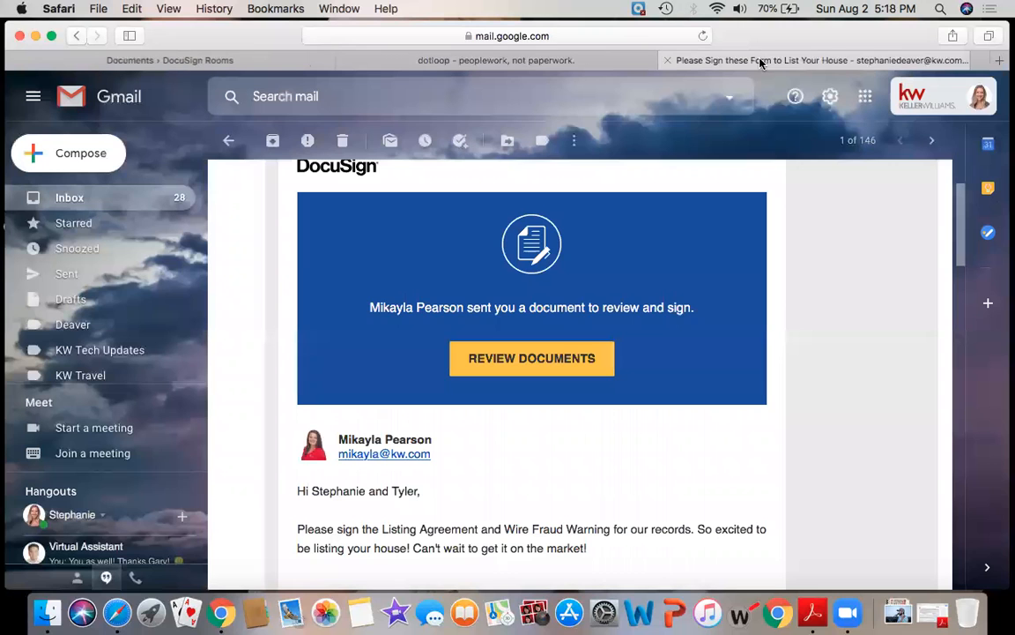
key(ctrl+Up)
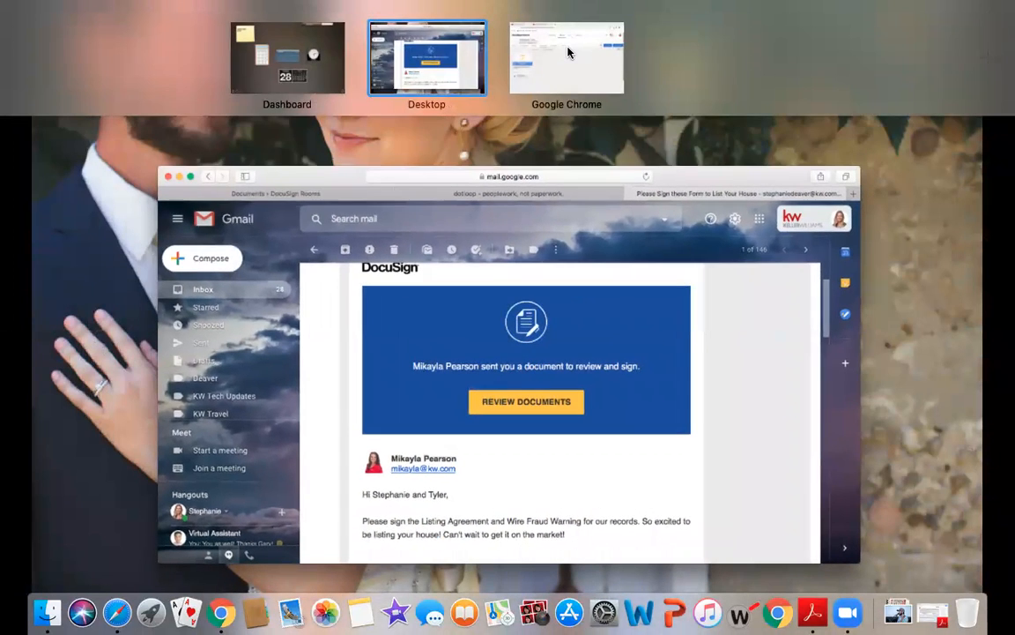
click(567, 53)
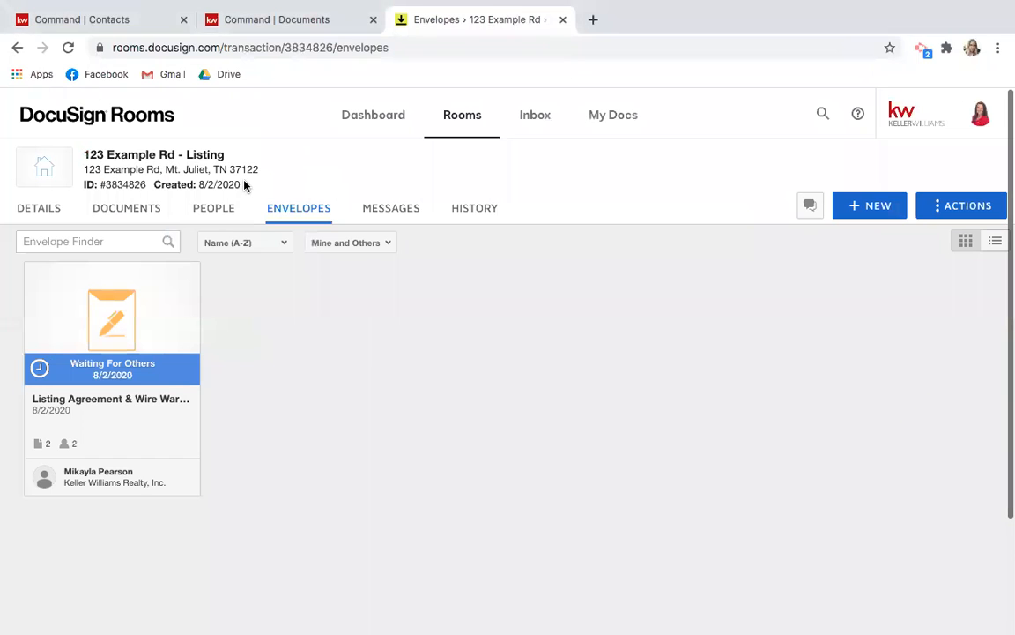
click(70, 48)
click(156, 317)
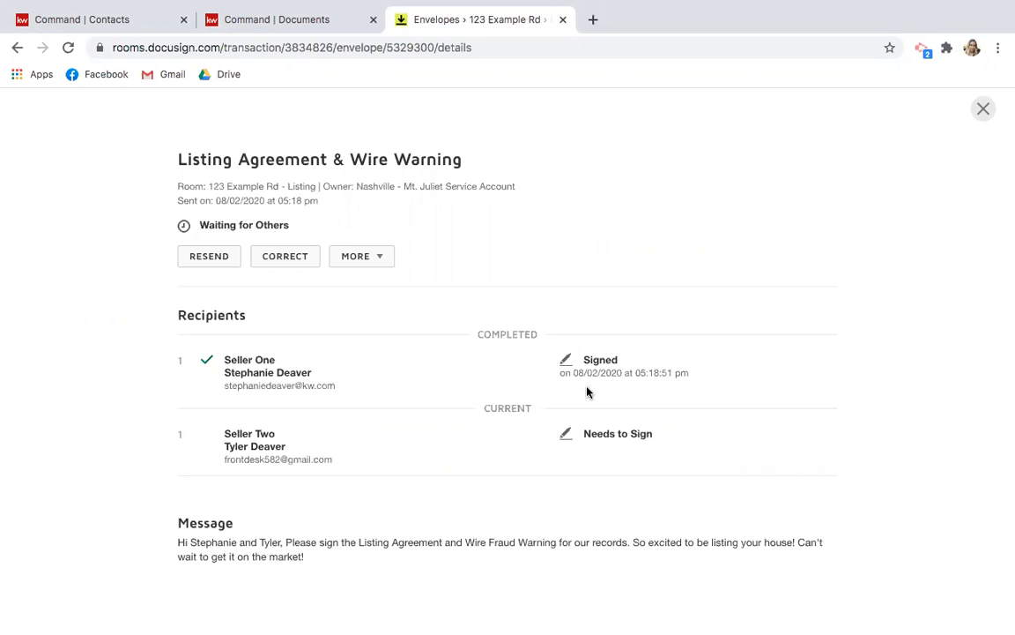
scroll(588, 391, up, 1)
click(983, 107)
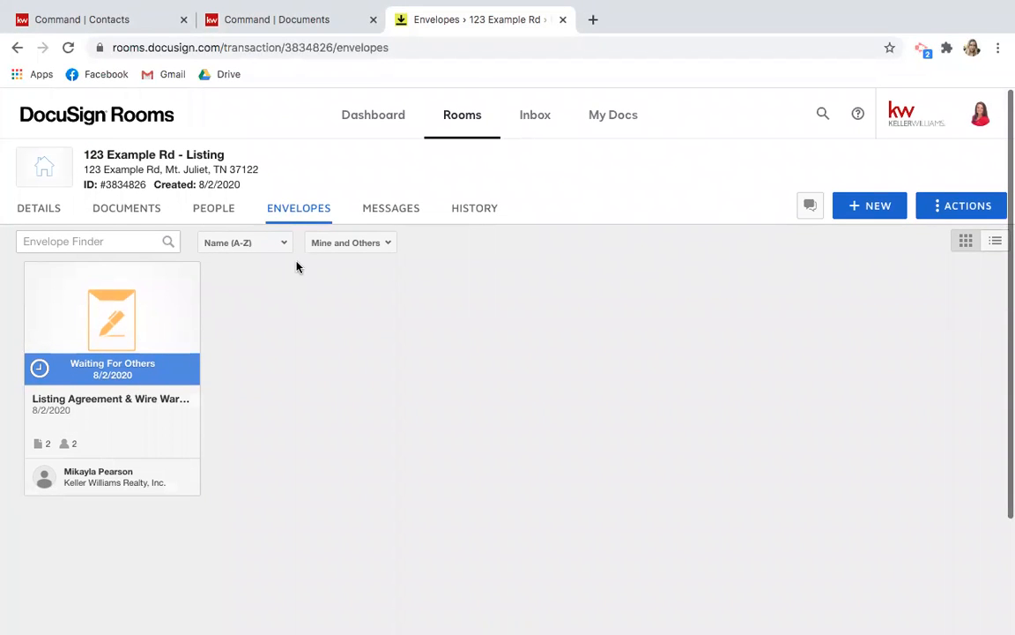
Open the buyer room, inspect its completed envelope's details, then show its 20 room documents.
click(458, 125)
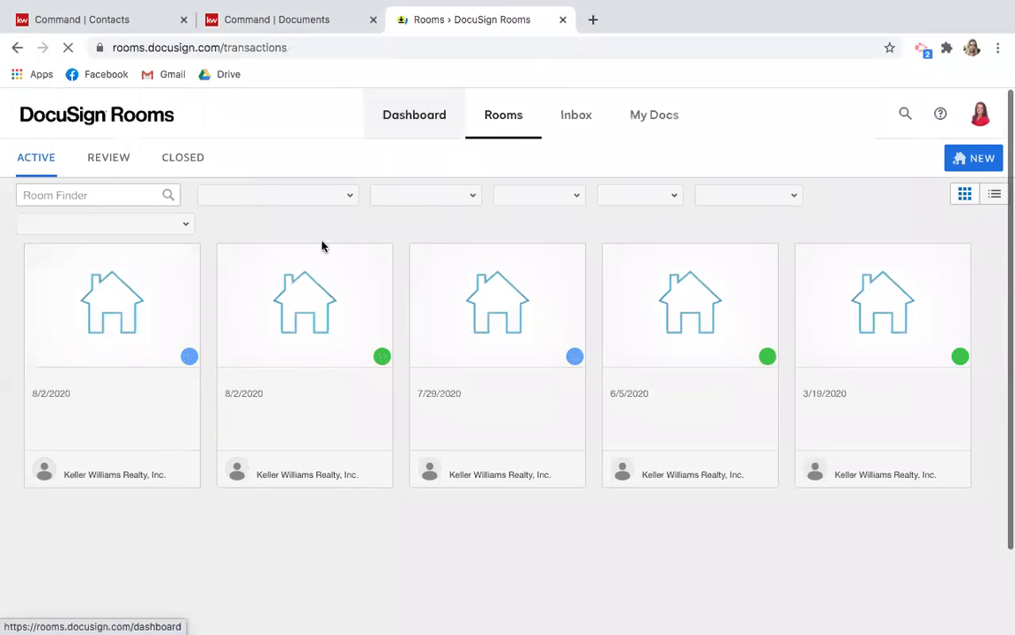
click(298, 339)
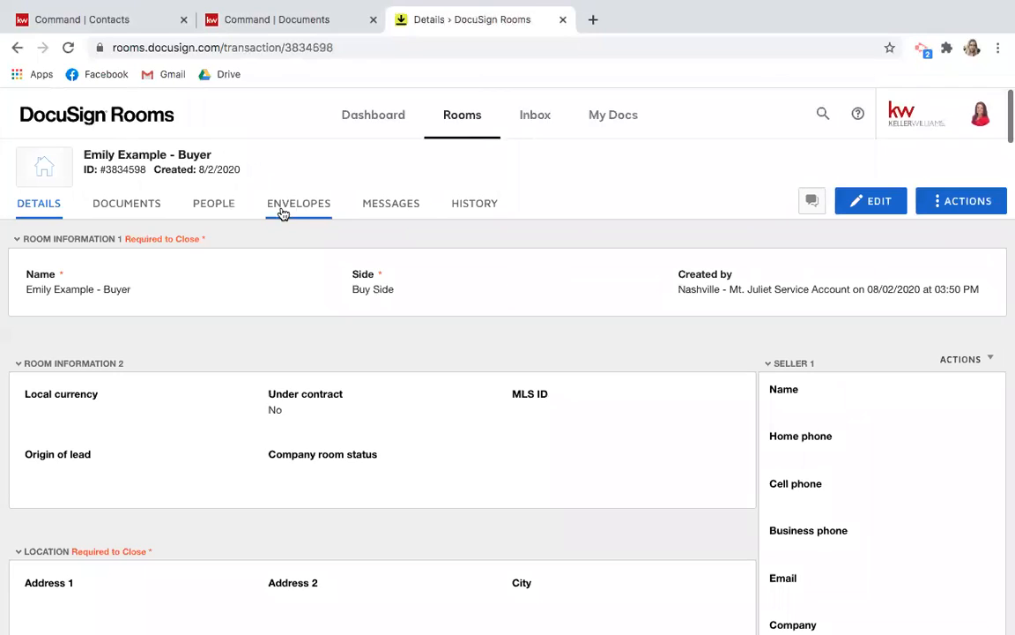
click(290, 208)
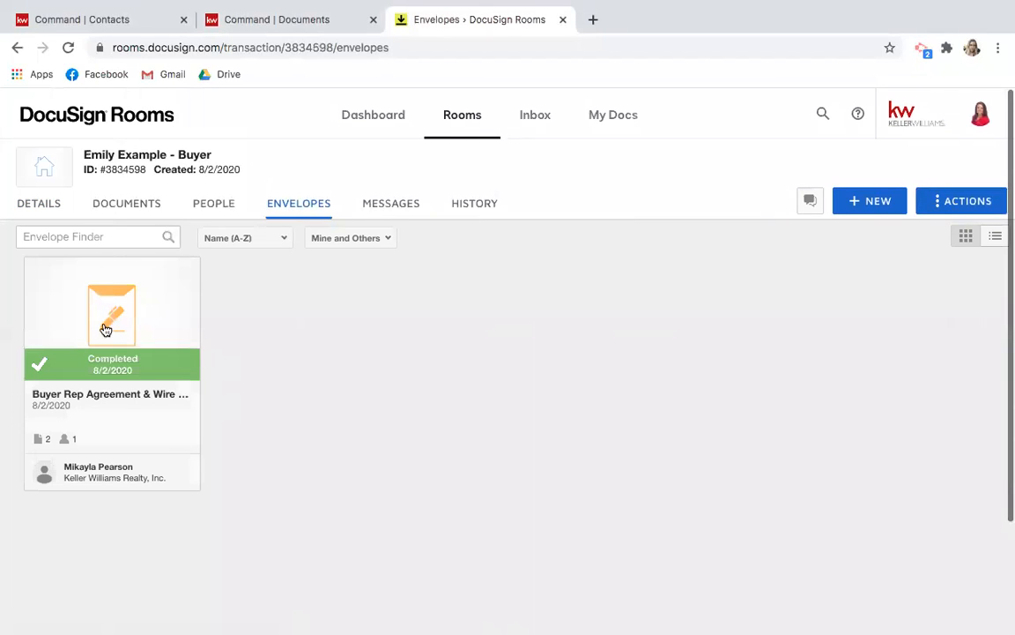
click(171, 362)
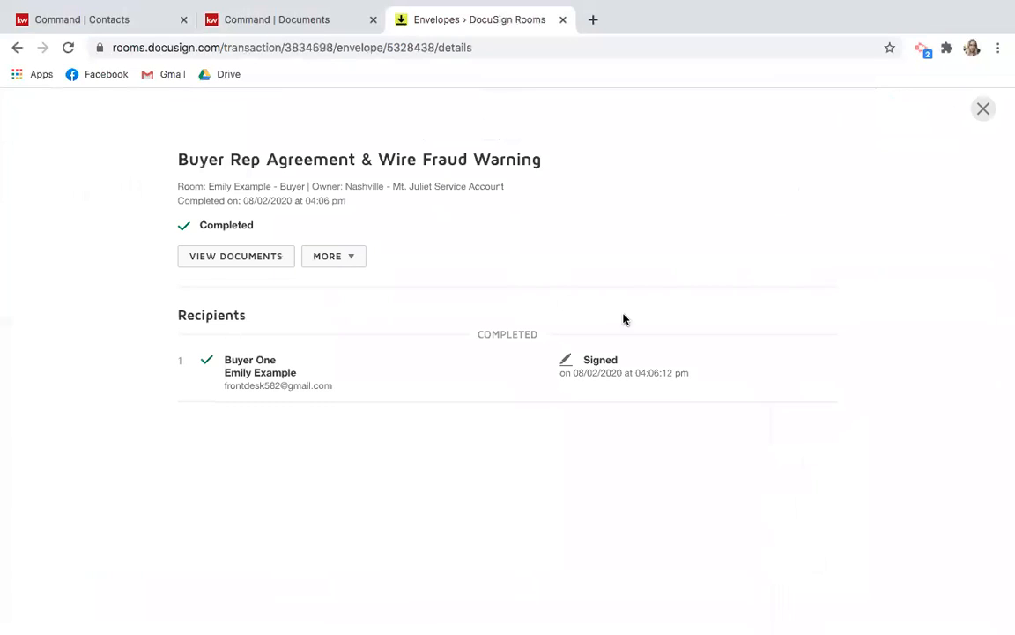
click(984, 108)
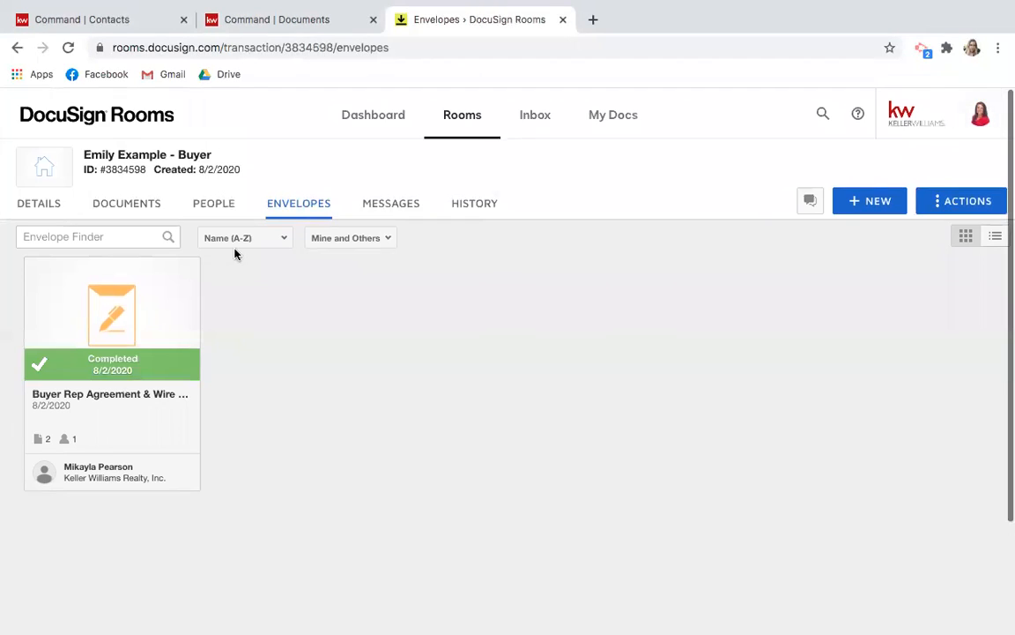
click(114, 201)
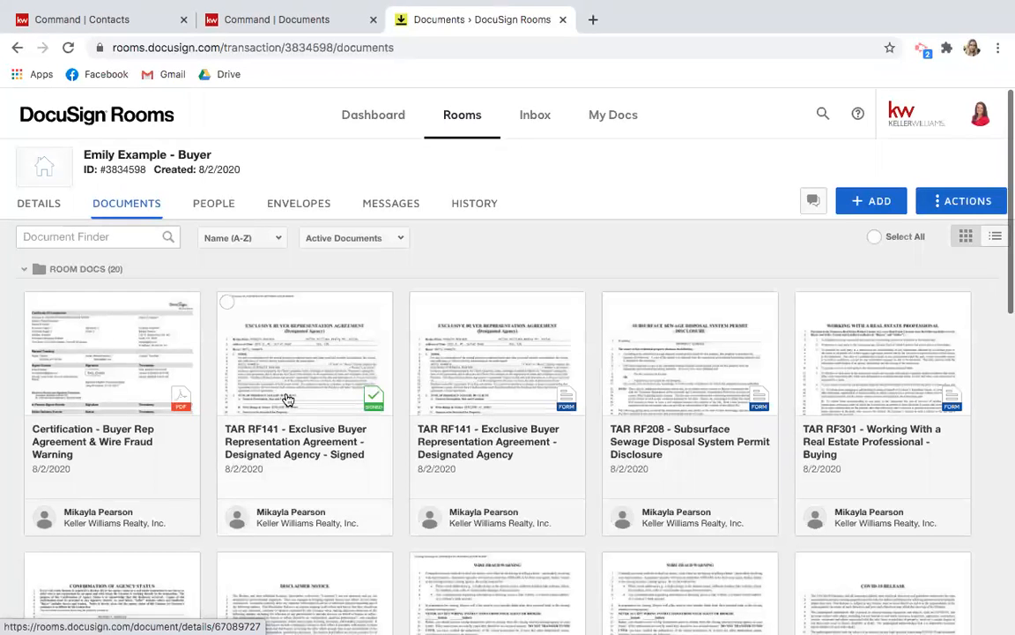
scroll(250, 511, down, 3)
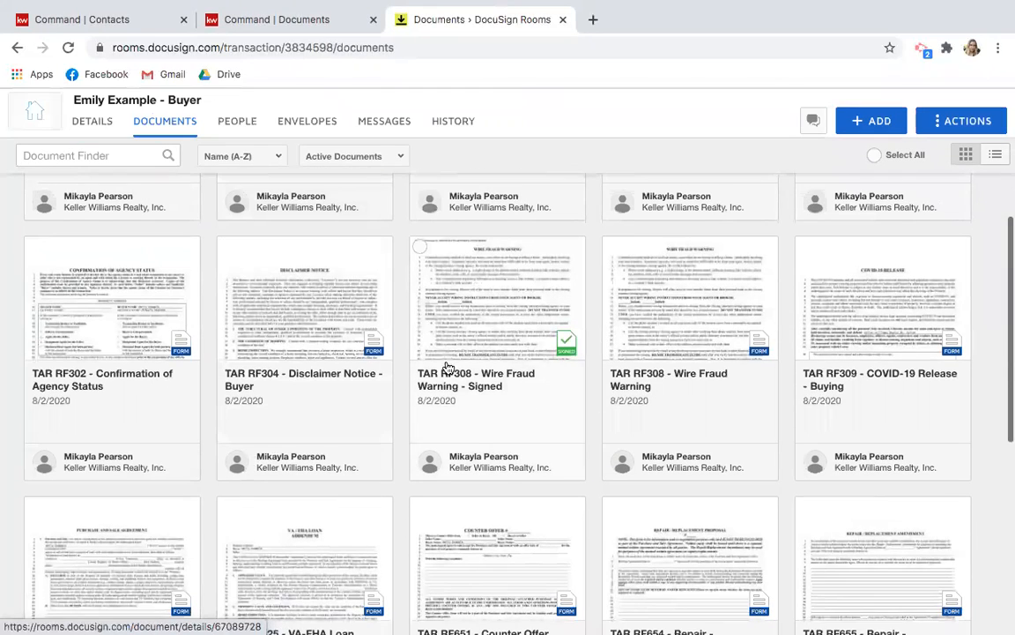
scroll(448, 368, up, 3)
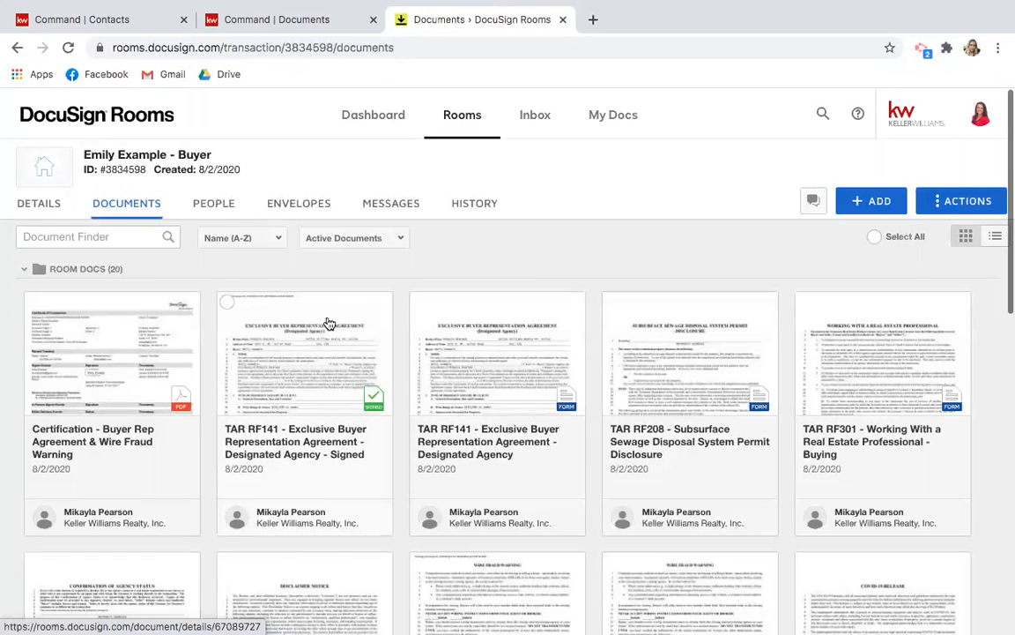
click(324, 388)
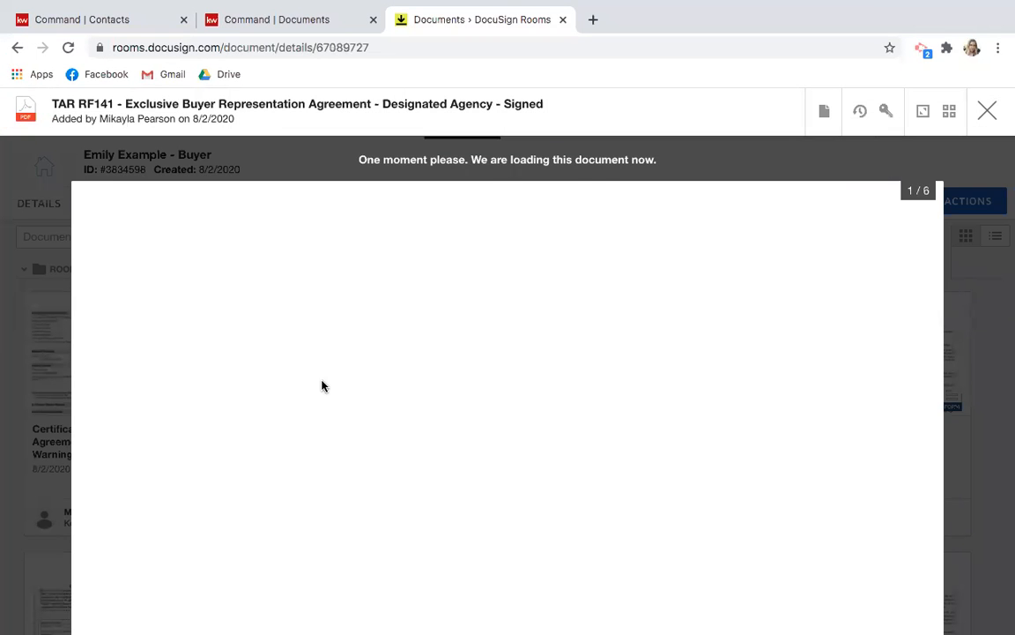
scroll(323, 386, down, 5)
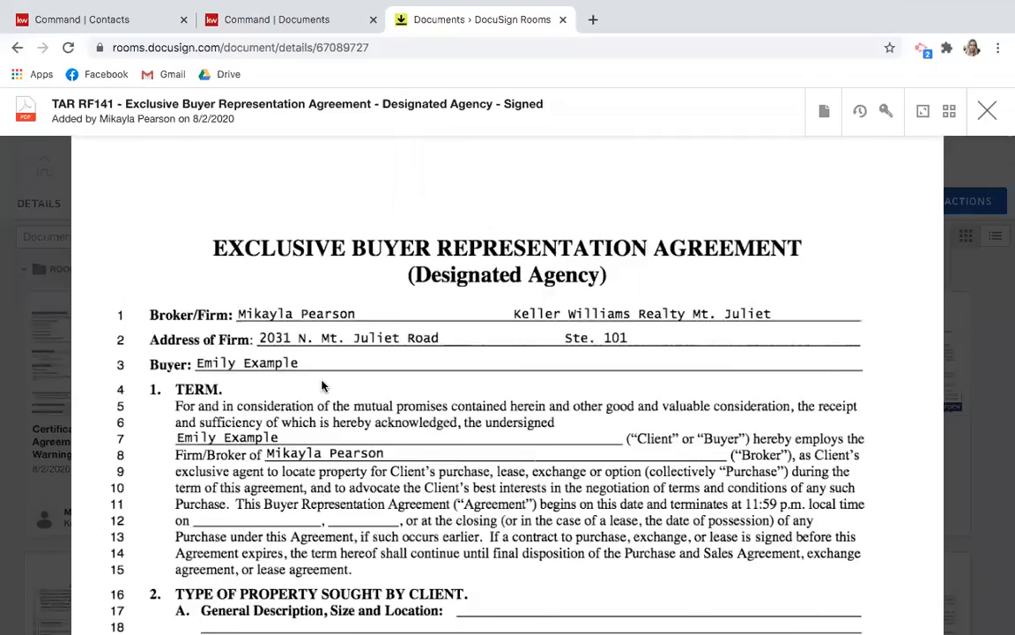
scroll(322, 385, down, 20)
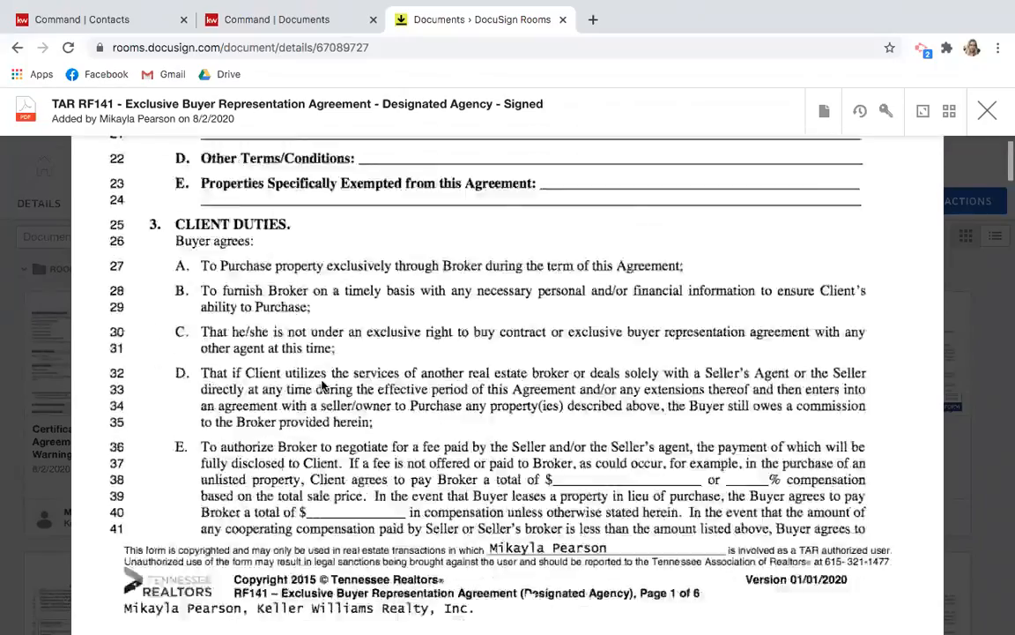
scroll(323, 385, down, 20)
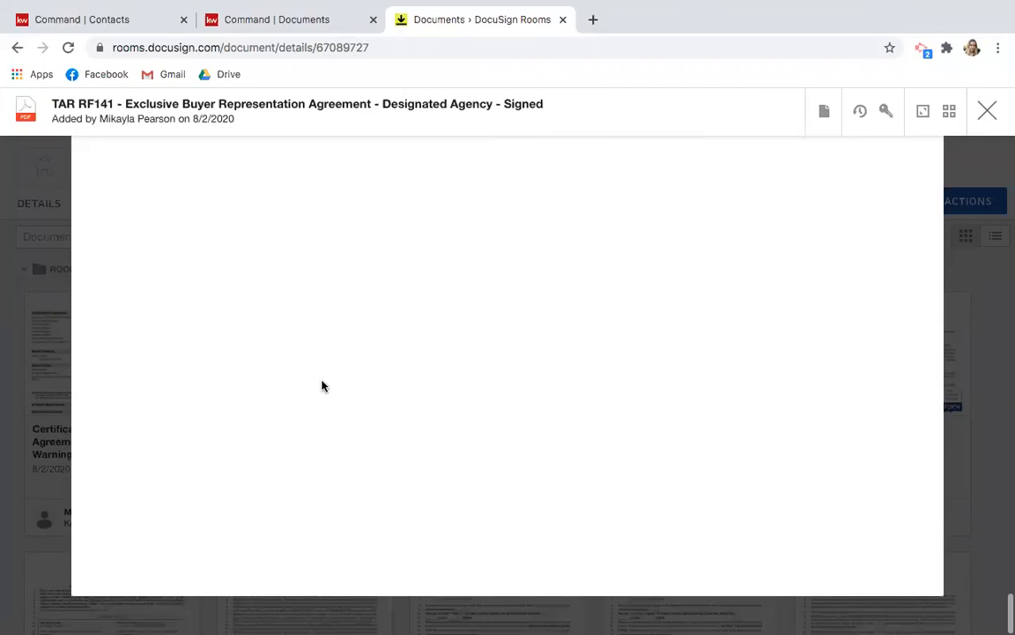
scroll(323, 385, up, 4)
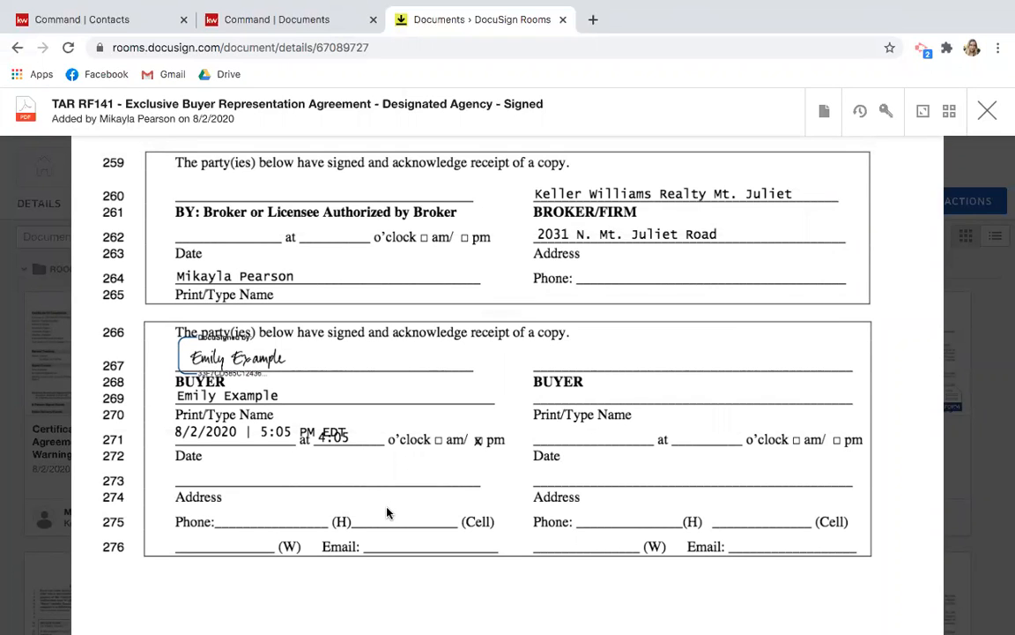
click(987, 110)
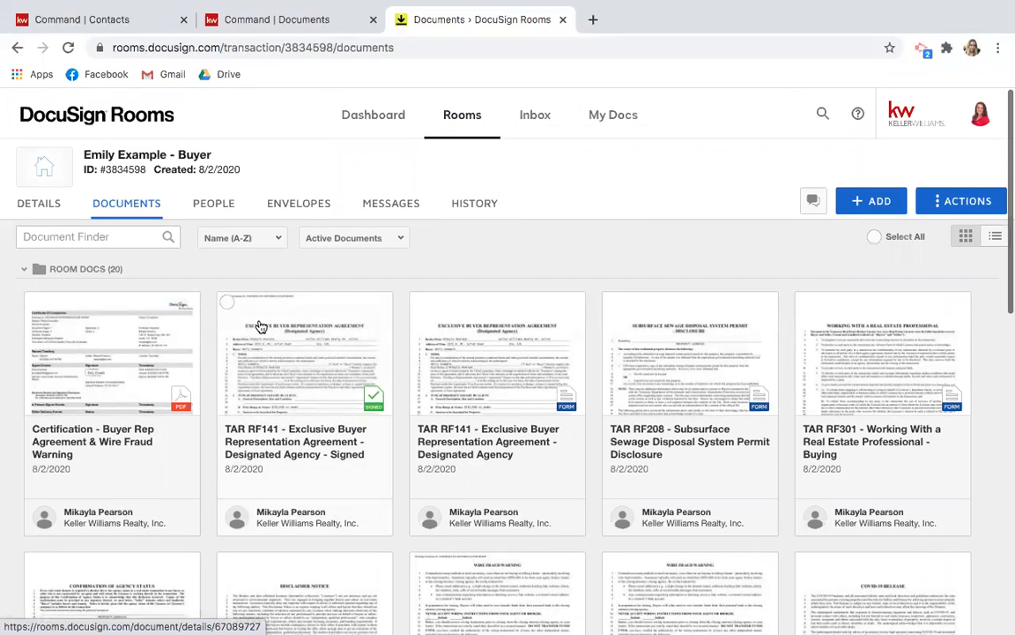
scroll(373, 356, down, 3)
scroll(341, 409, up, 1)
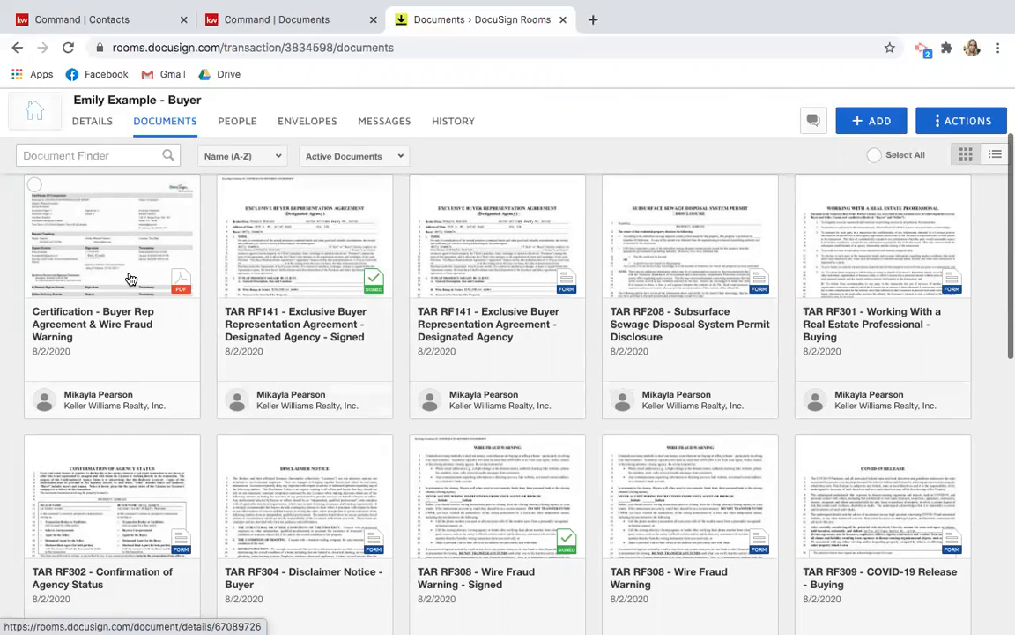
scroll(129, 279, up, 3)
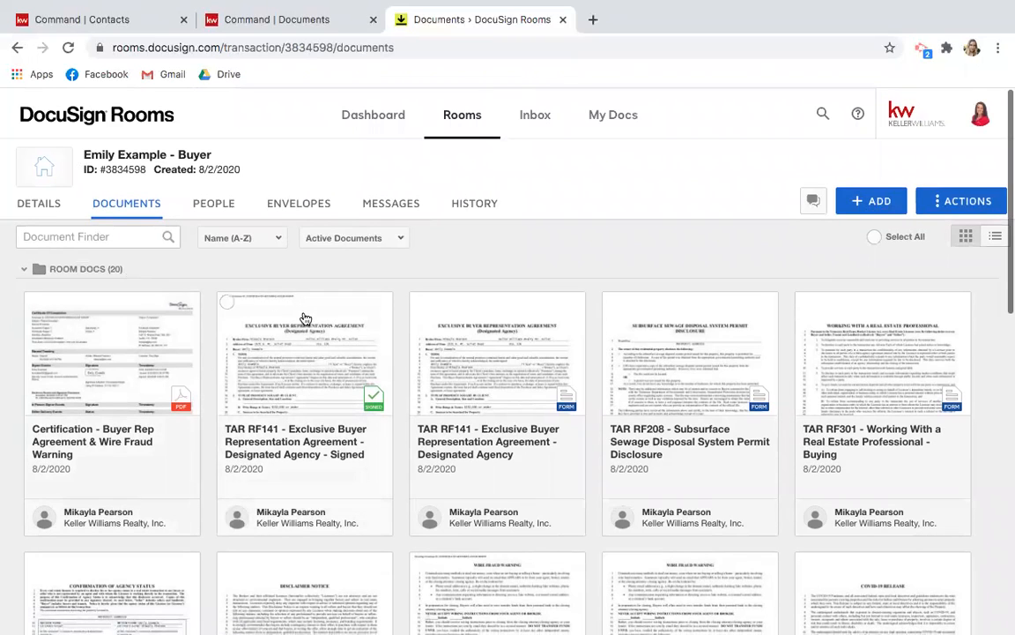
Open the 123 Example Rd listing room's documents and glance at the add-document sources.
click(447, 113)
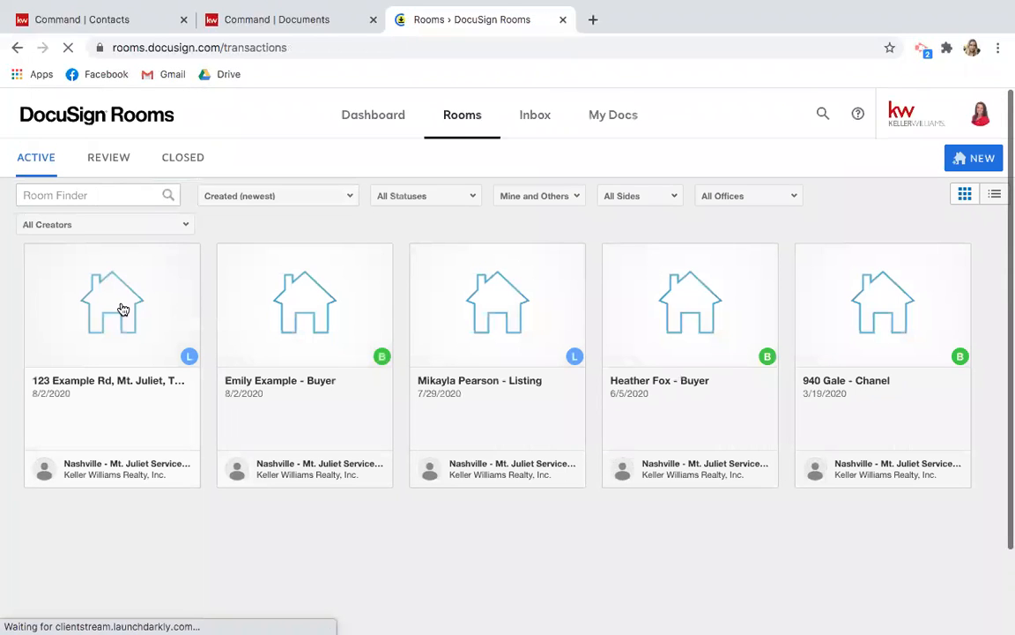
click(123, 308)
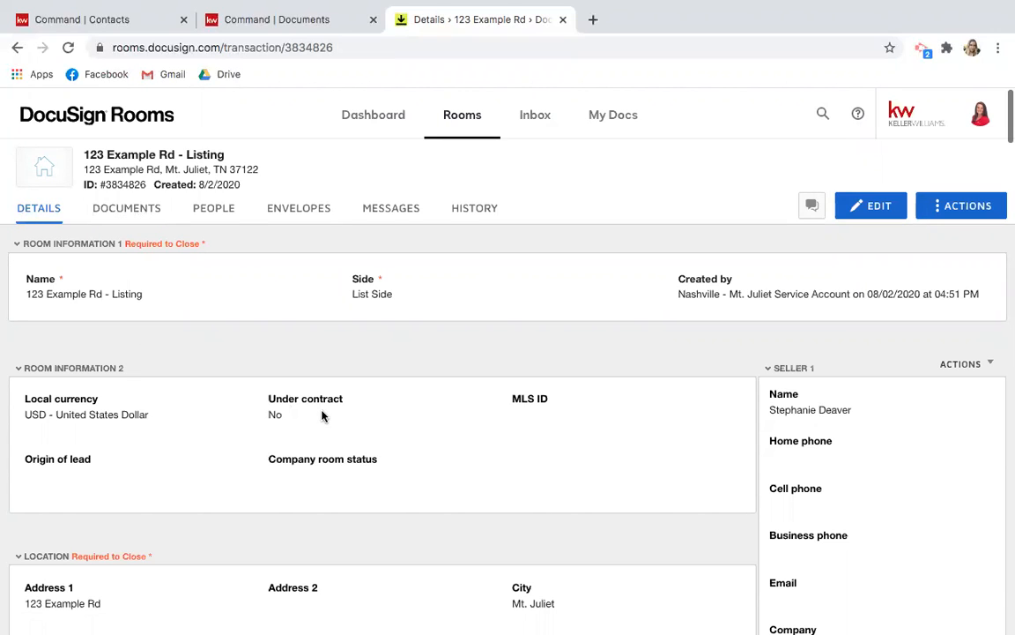
click(140, 215)
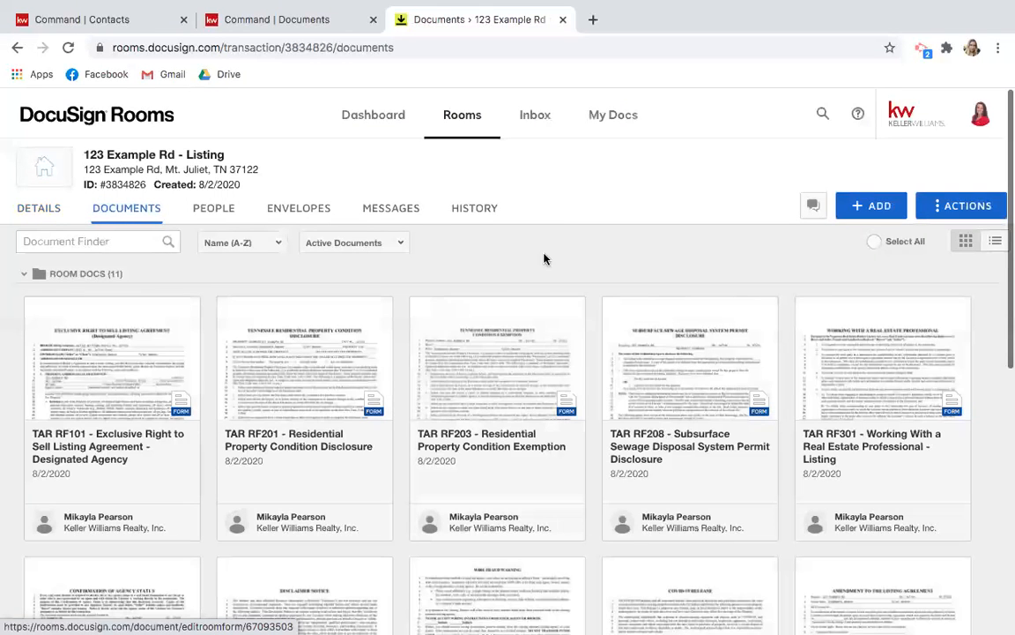
click(871, 210)
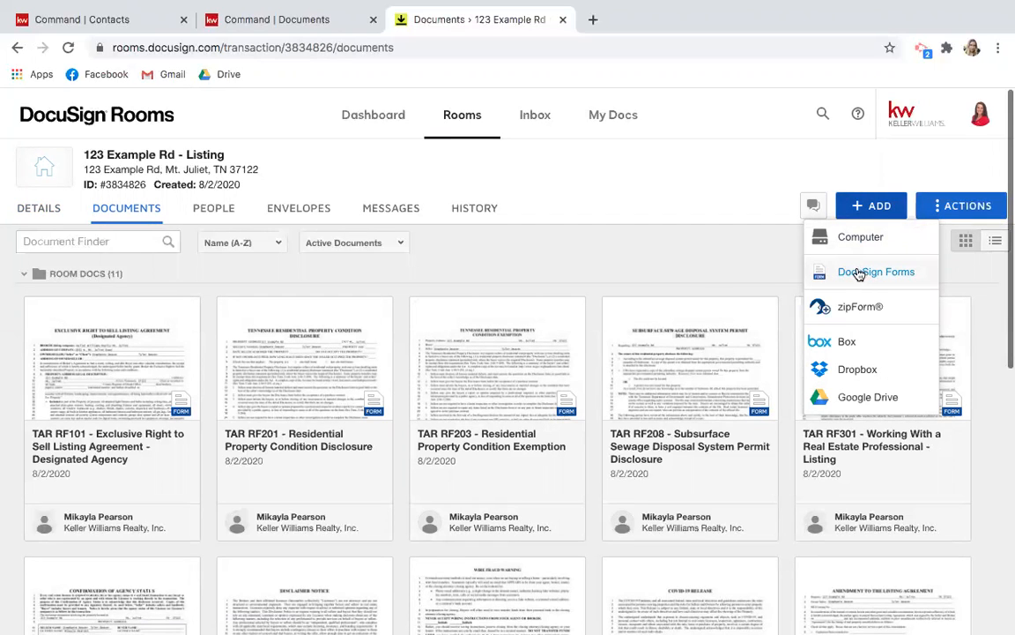
click(696, 279)
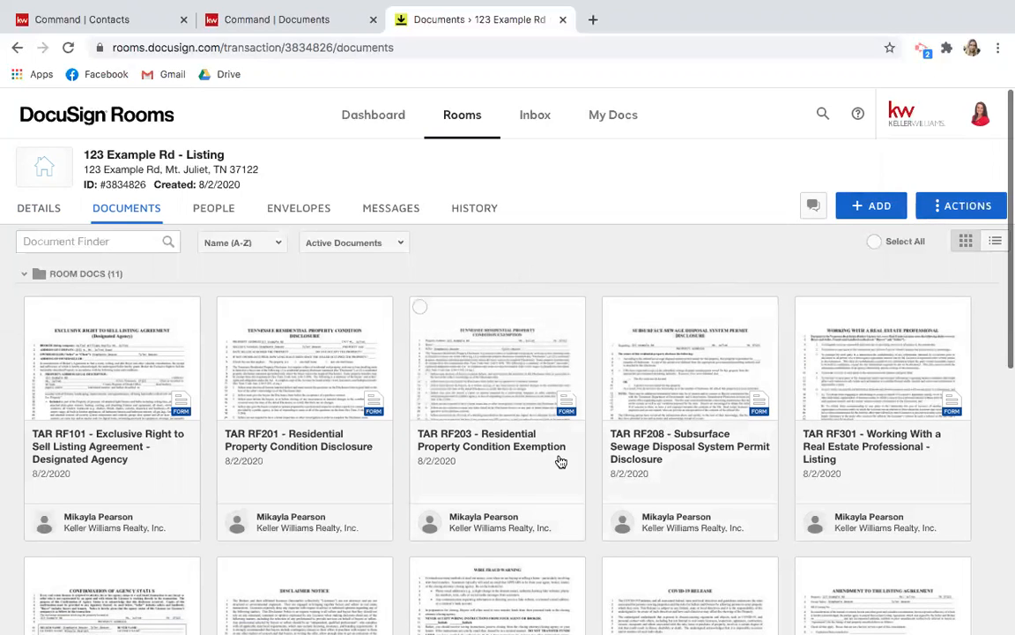
Check the listing room's envelopes, then return to its 11 room documents.
click(305, 212)
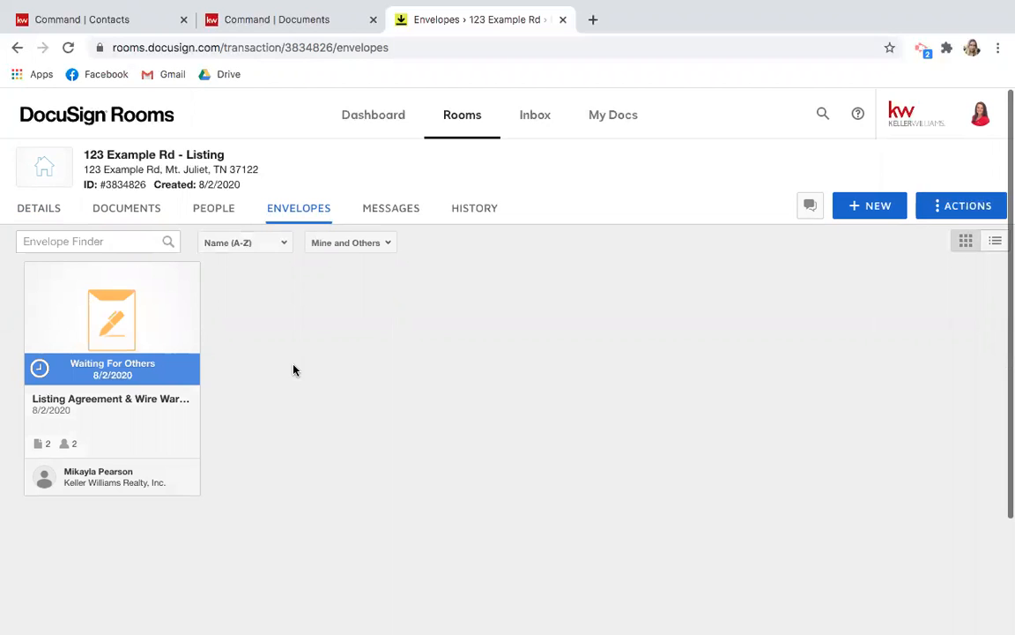
scroll(293, 370, down, 2)
scroll(294, 370, up, 2)
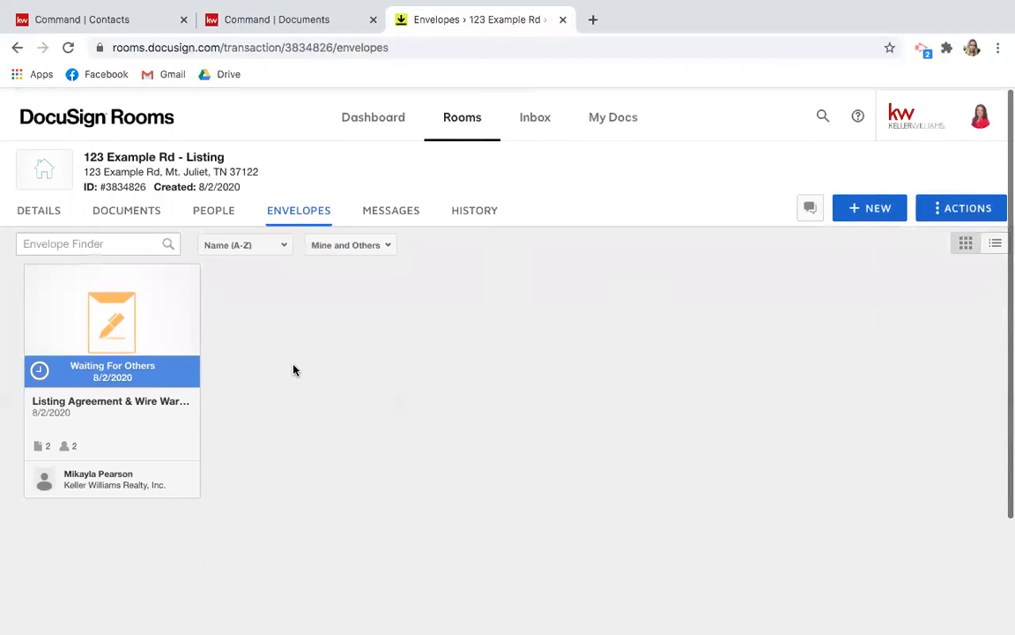
click(146, 211)
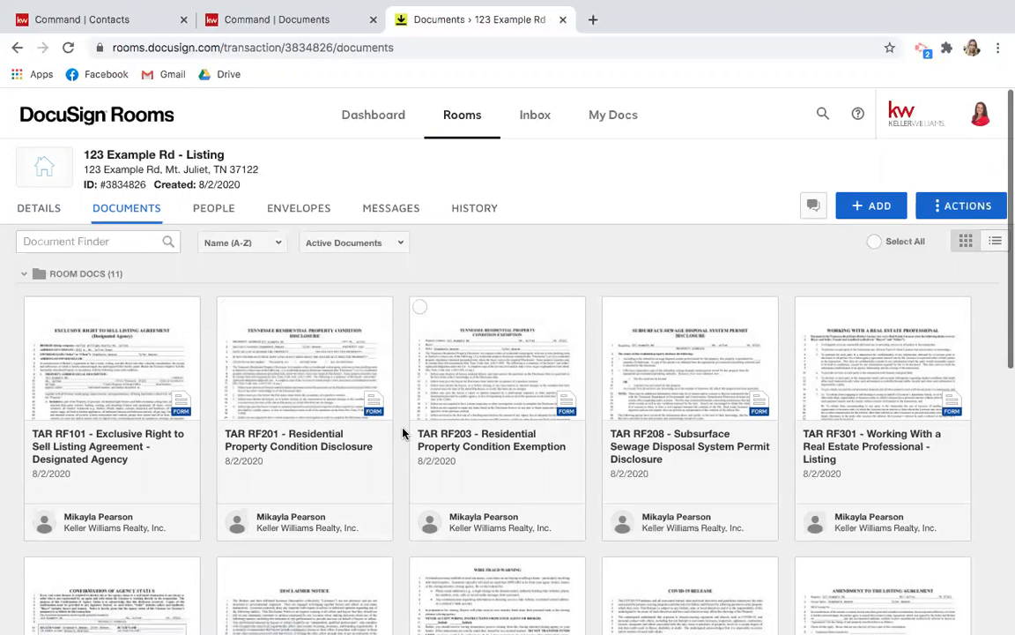
In KW Command, open the buyer opportunity from the Buyers Cultivate pipeline board.
click(323, 21)
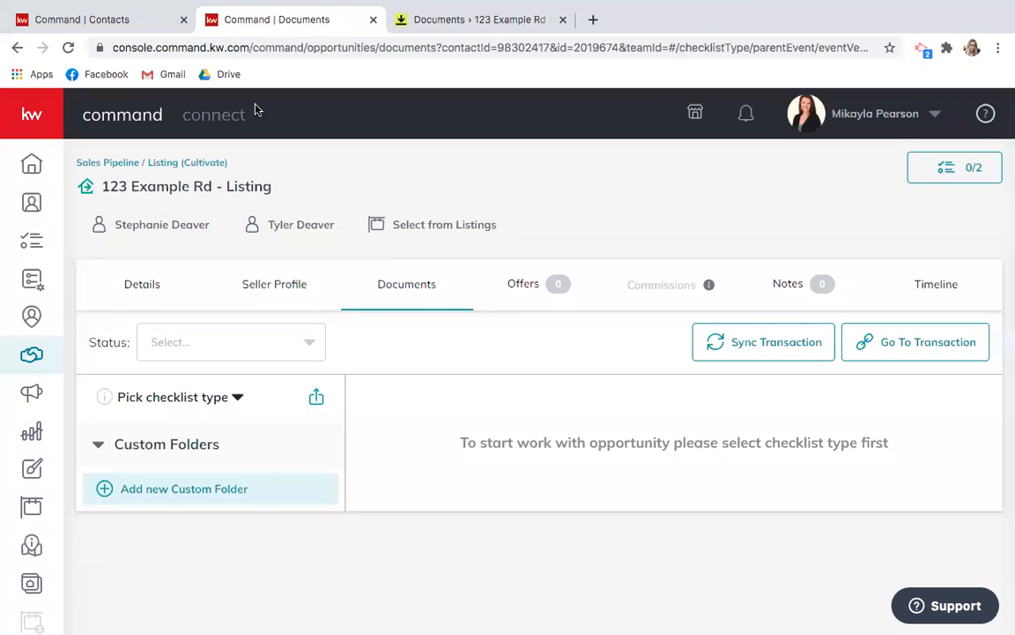
click(35, 353)
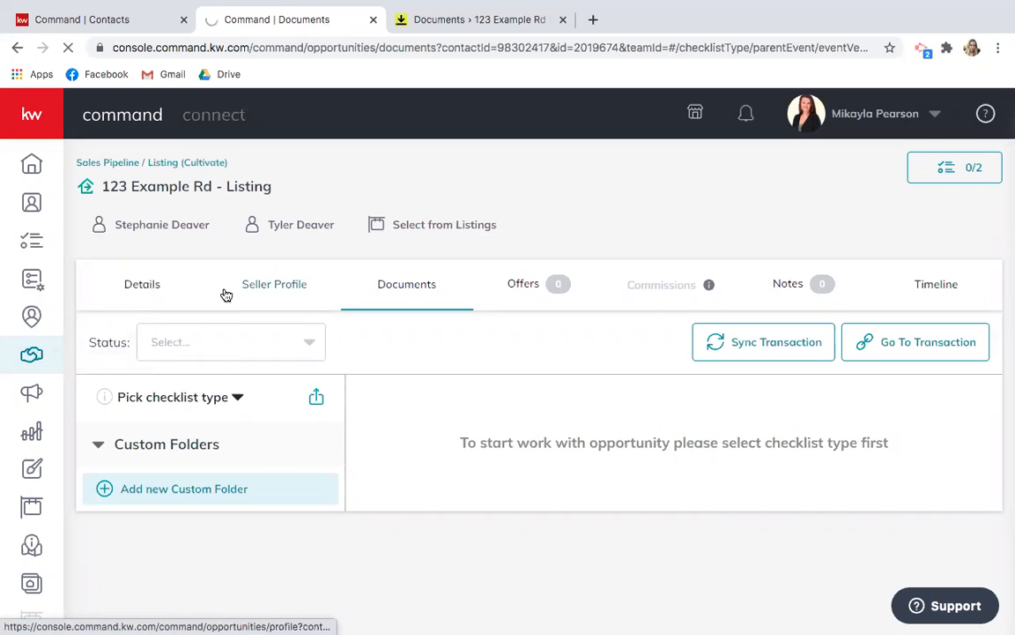
scroll(137, 560, down, 2)
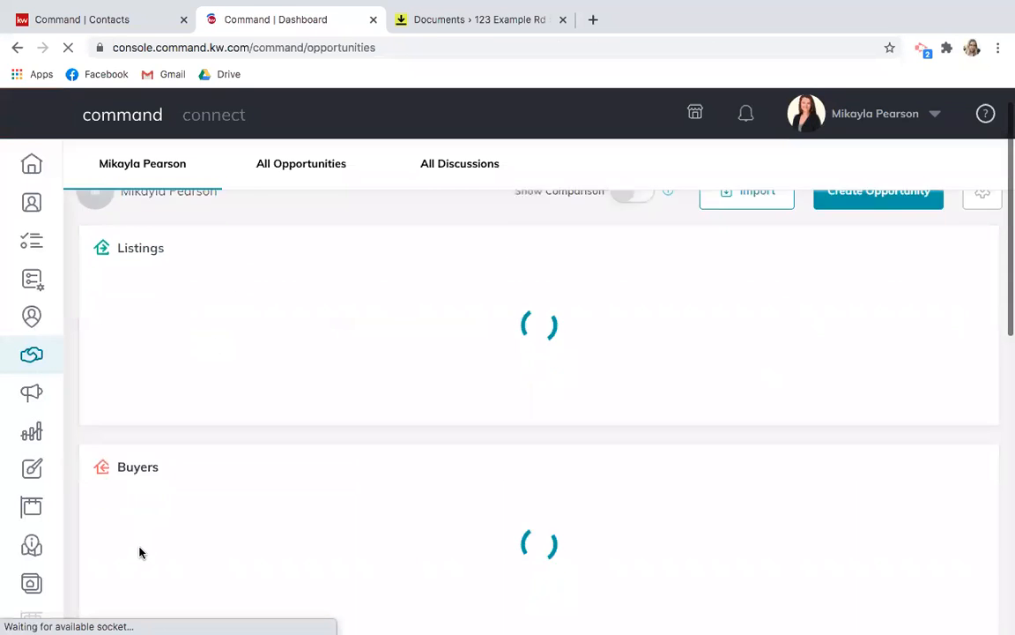
click(161, 503)
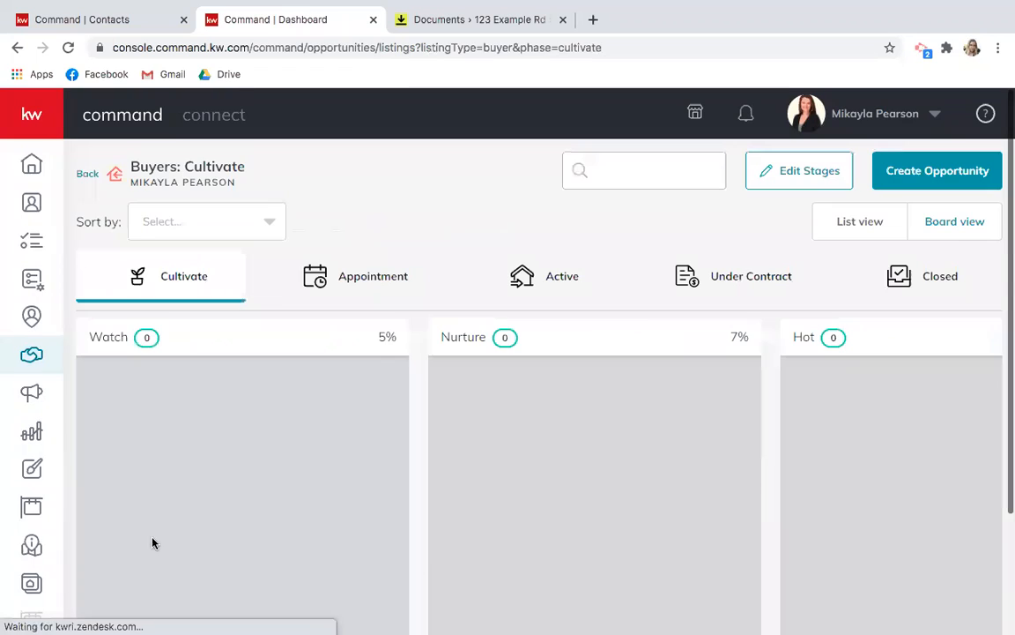
scroll(161, 546, down, 3)
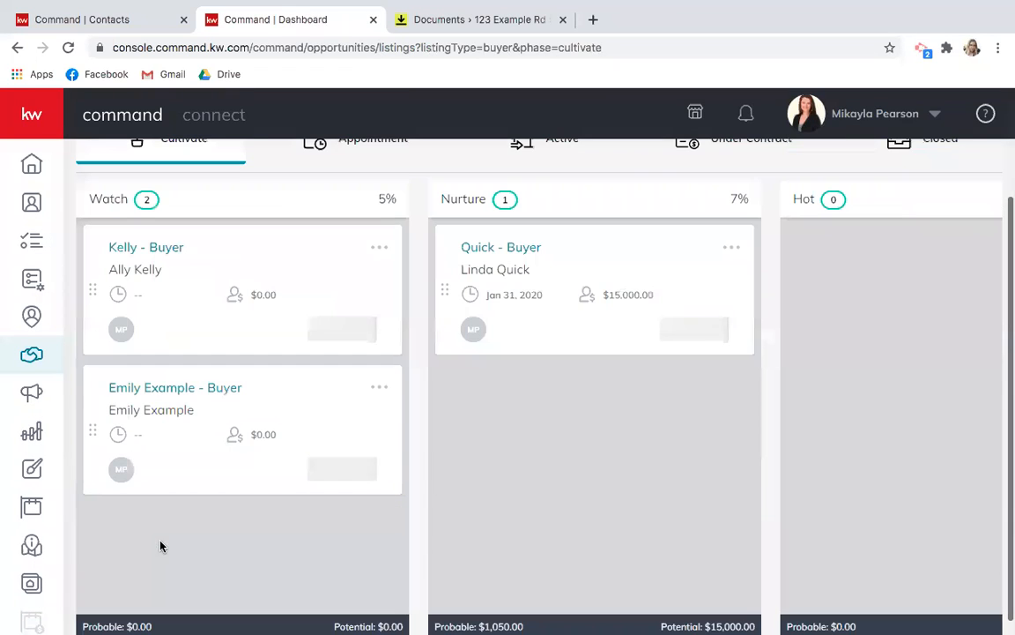
click(180, 389)
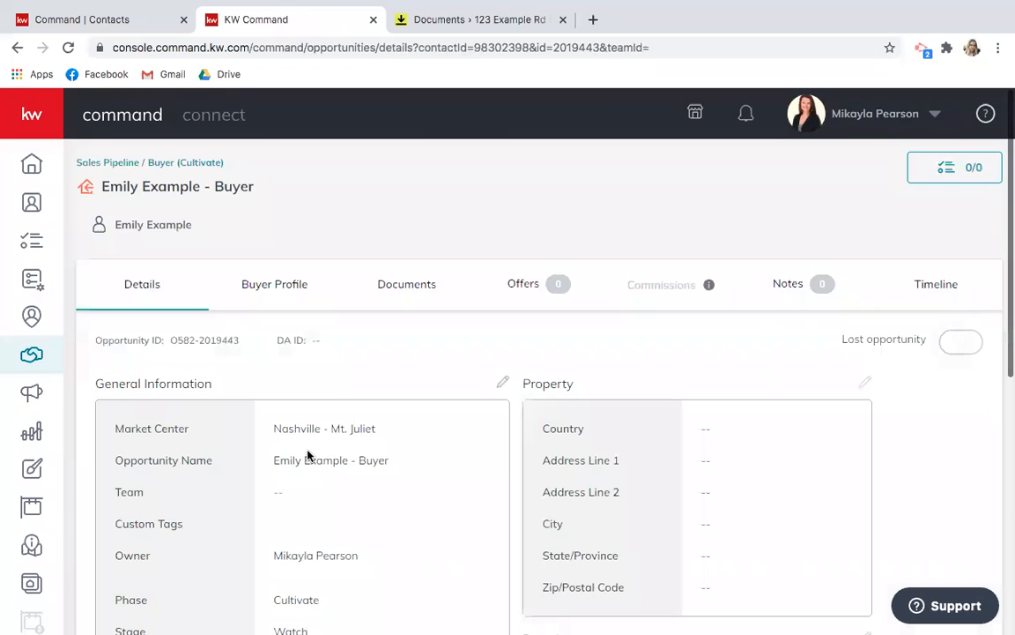
Show the opportunity's Under Contract document checklist down to Wire Fraud Warning (RF308).
click(414, 284)
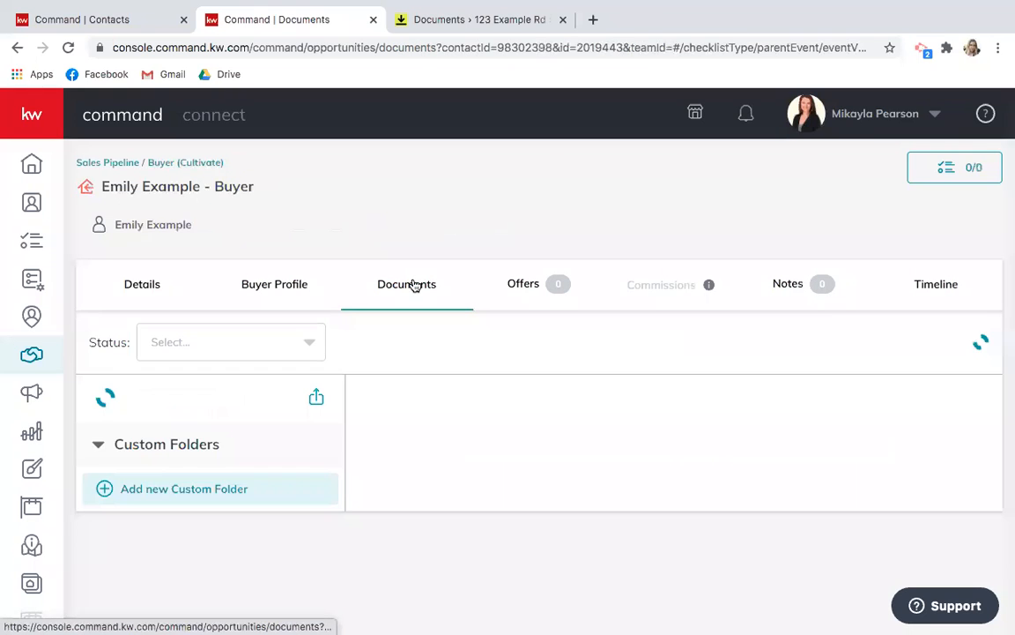
scroll(445, 351, down, 3)
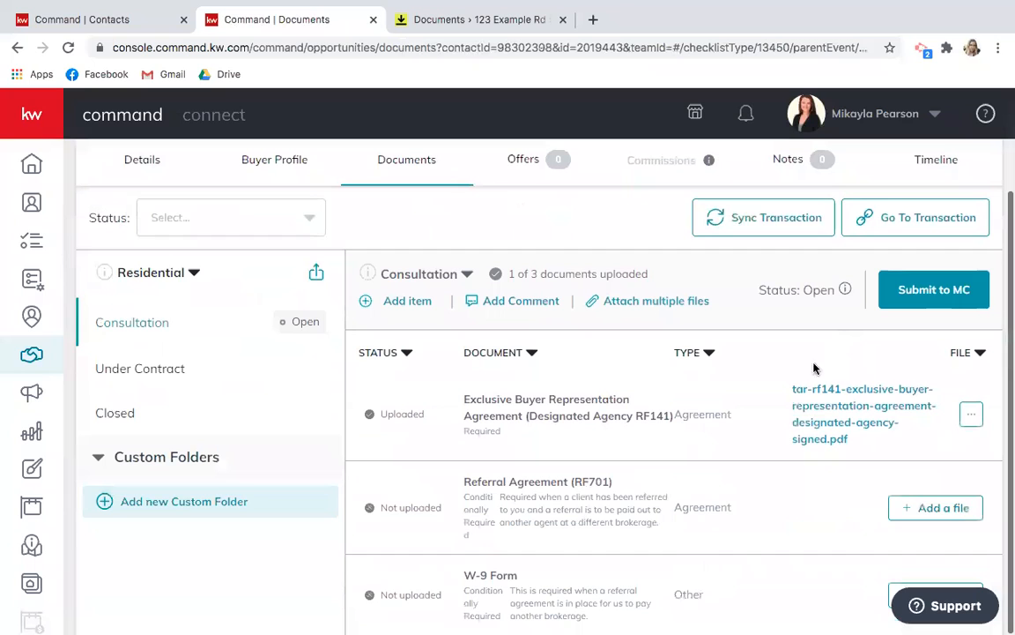
click(131, 369)
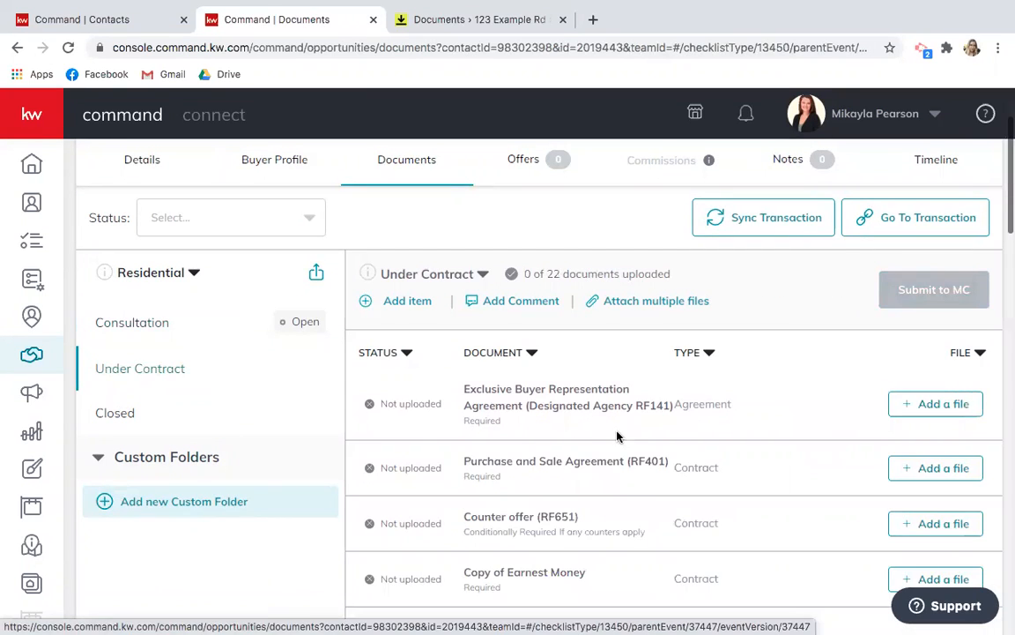
scroll(552, 387, down, 3)
scroll(615, 431, down, 4)
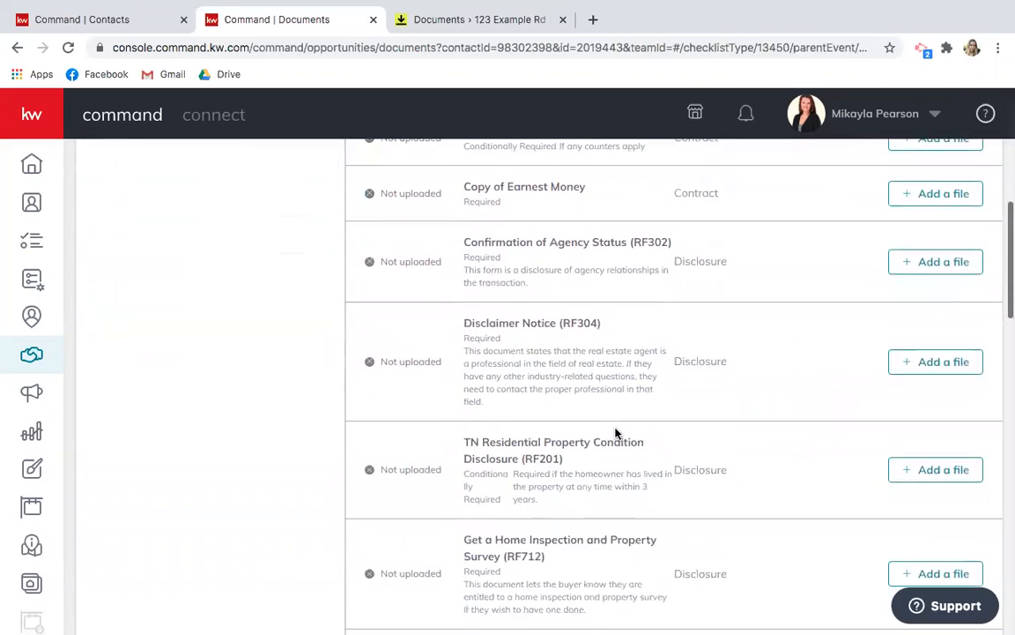
scroll(616, 427, down, 3)
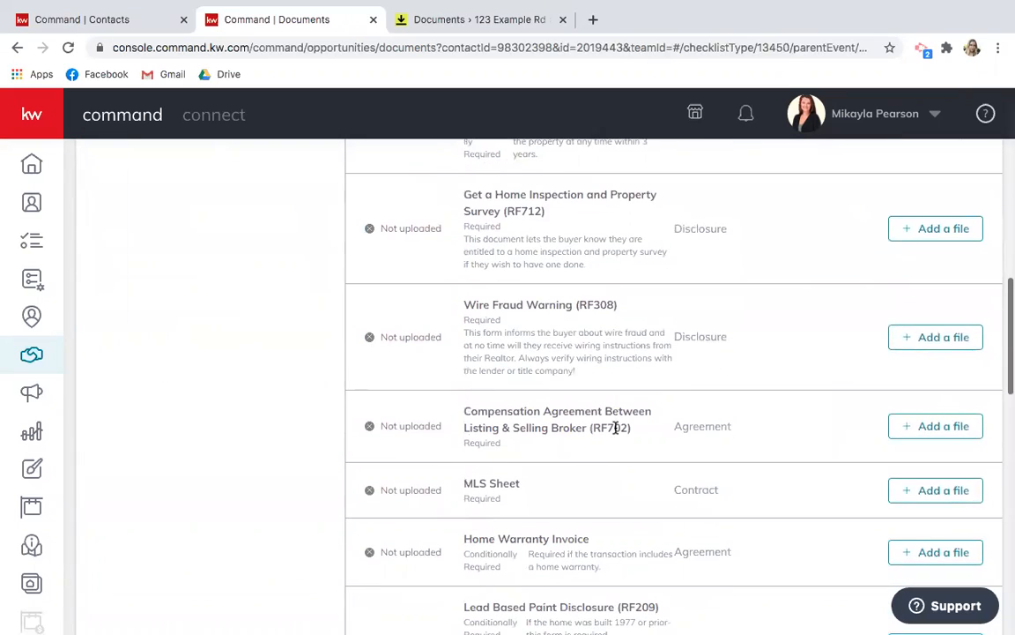
Assign 'TAR RF308 - Wire Fraud Warning - Signed.pdf' from DocuSign to the RF308 checklist item.
click(939, 324)
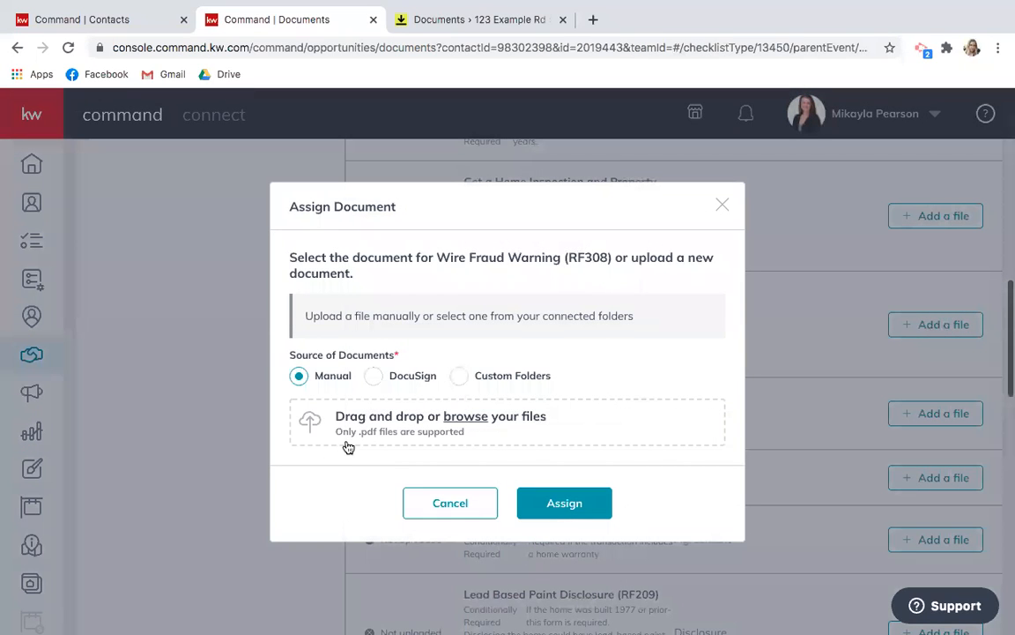
click(373, 376)
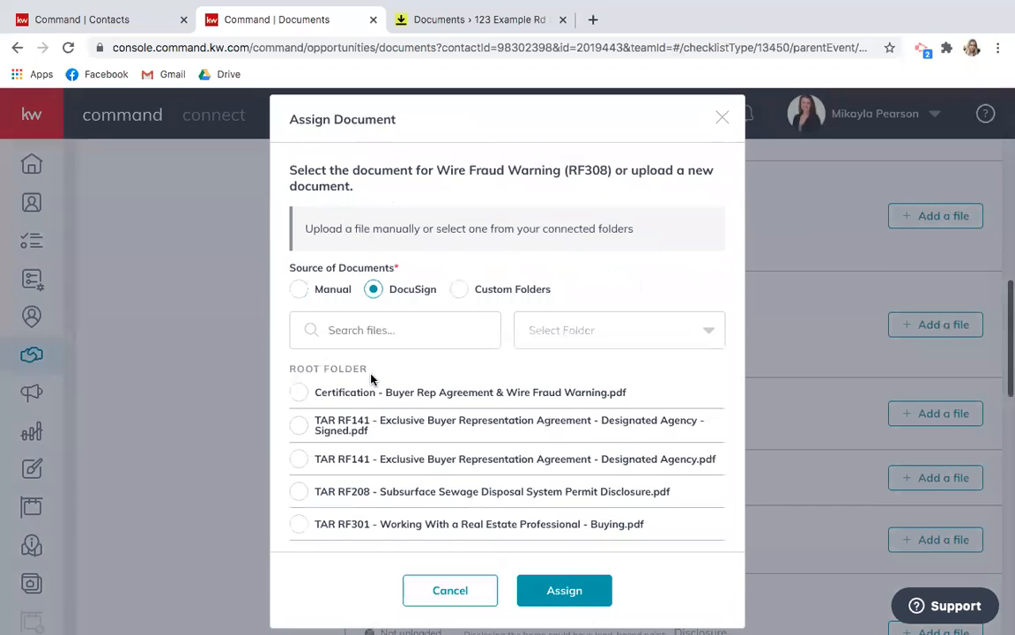
scroll(406, 381, down, 1)
scroll(406, 381, up, 1)
scroll(398, 457, down, 2)
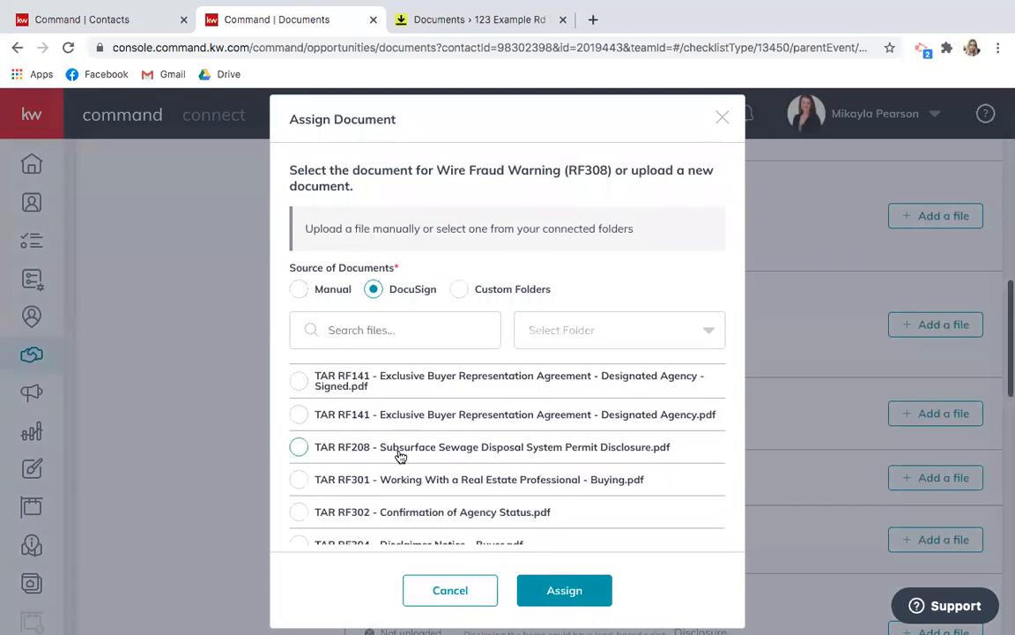
scroll(400, 456, down, 3)
scroll(402, 454, down, 4)
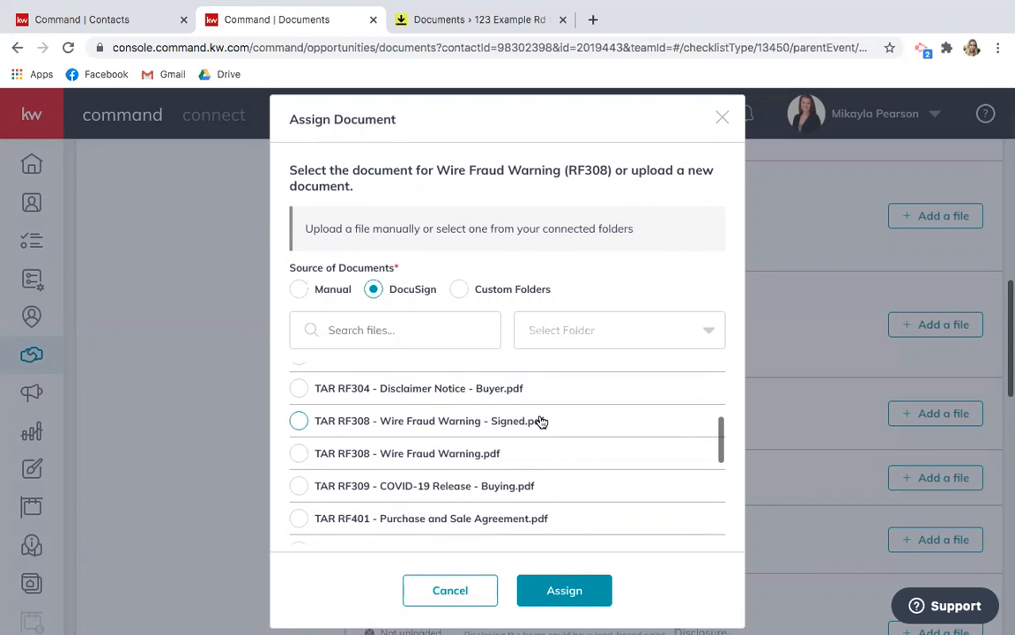
click(299, 422)
scroll(309, 567, down, 1)
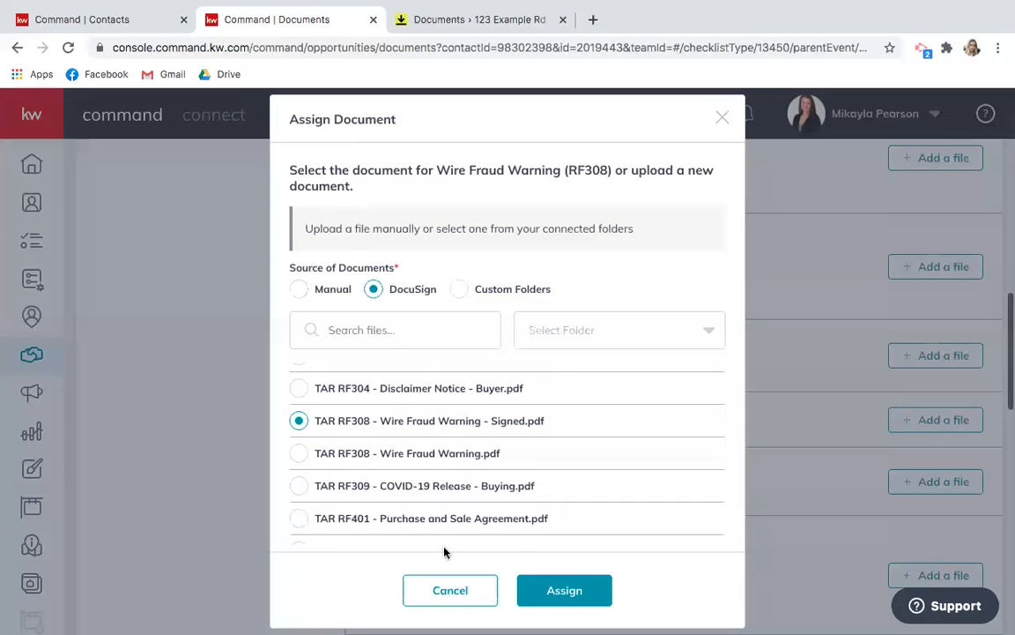
click(546, 587)
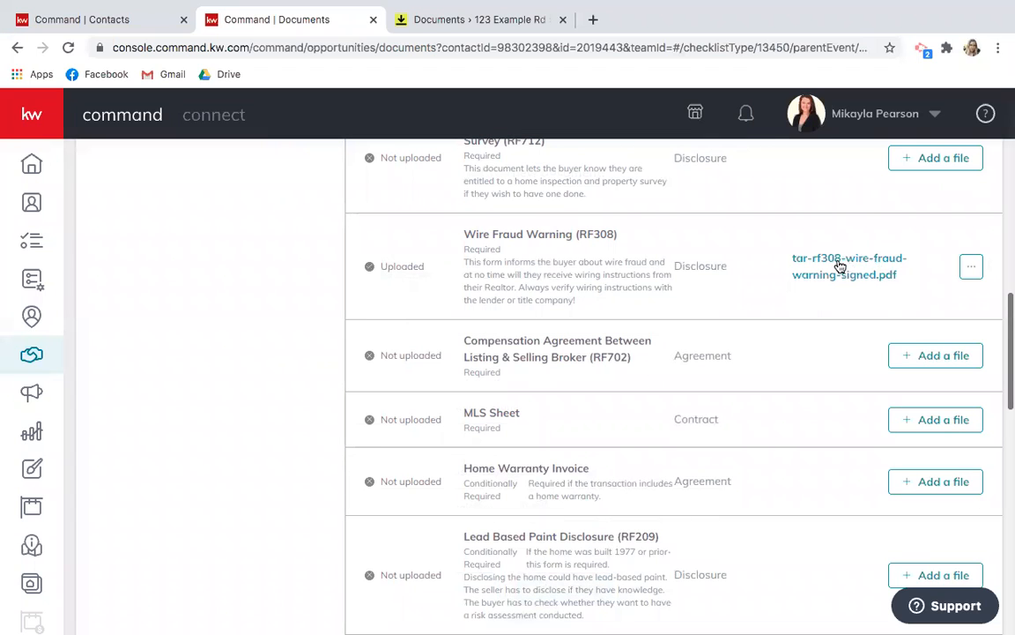
Preview the uploaded tar-rf308-wire-fraud-warning-signed.pdf and scroll through it.
click(840, 267)
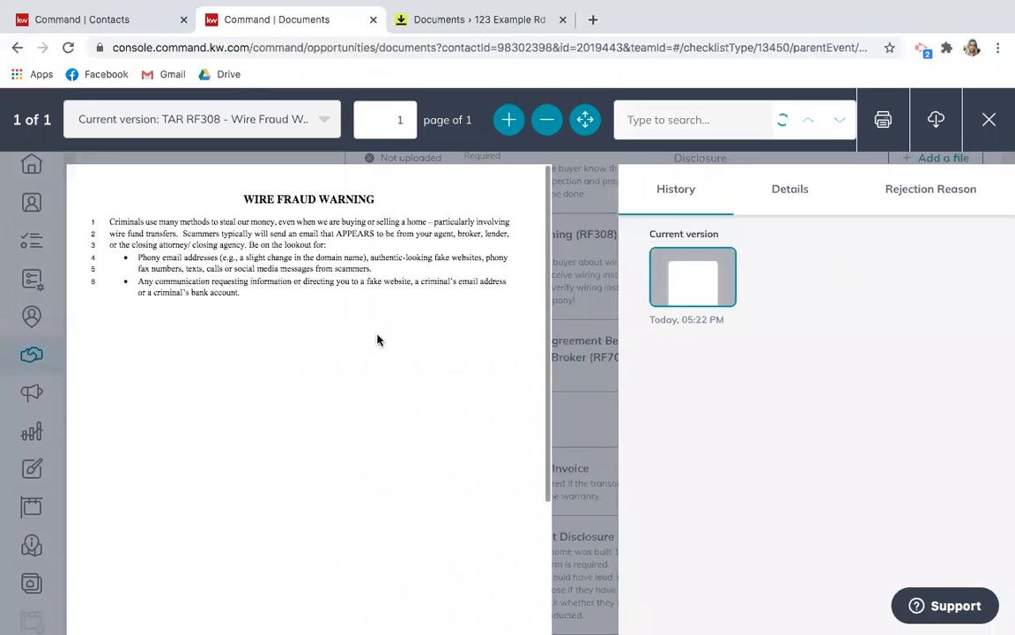
scroll(338, 379, down, 2)
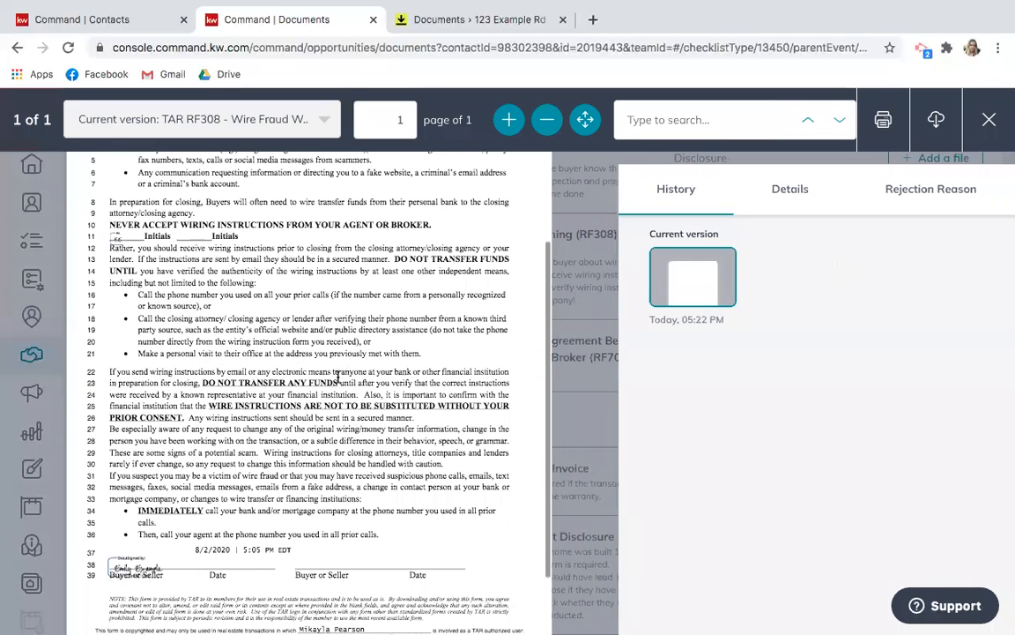
scroll(187, 425, down, 1)
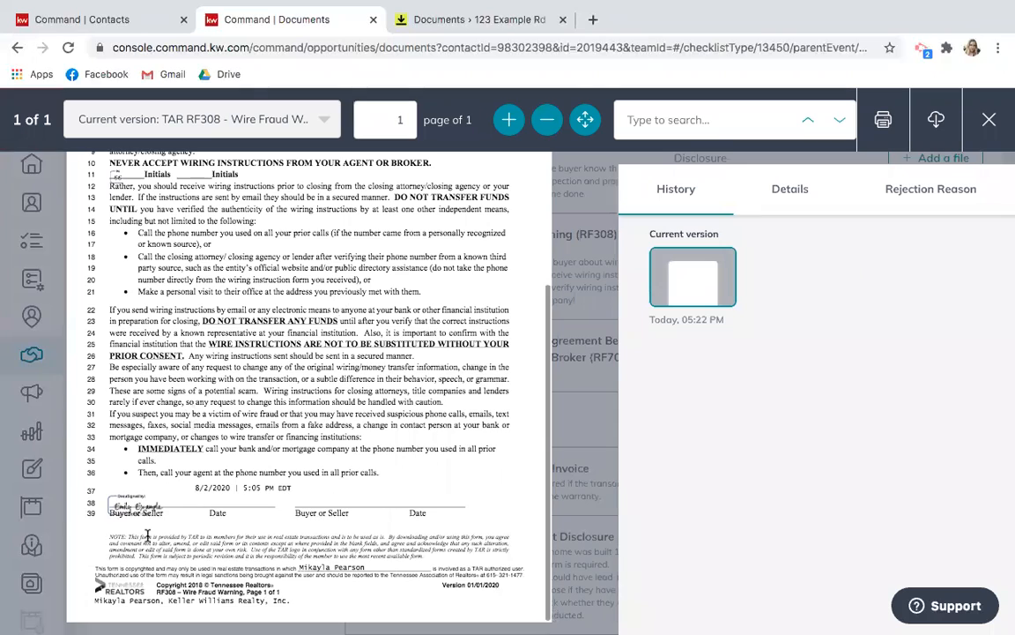
scroll(291, 386, up, 3)
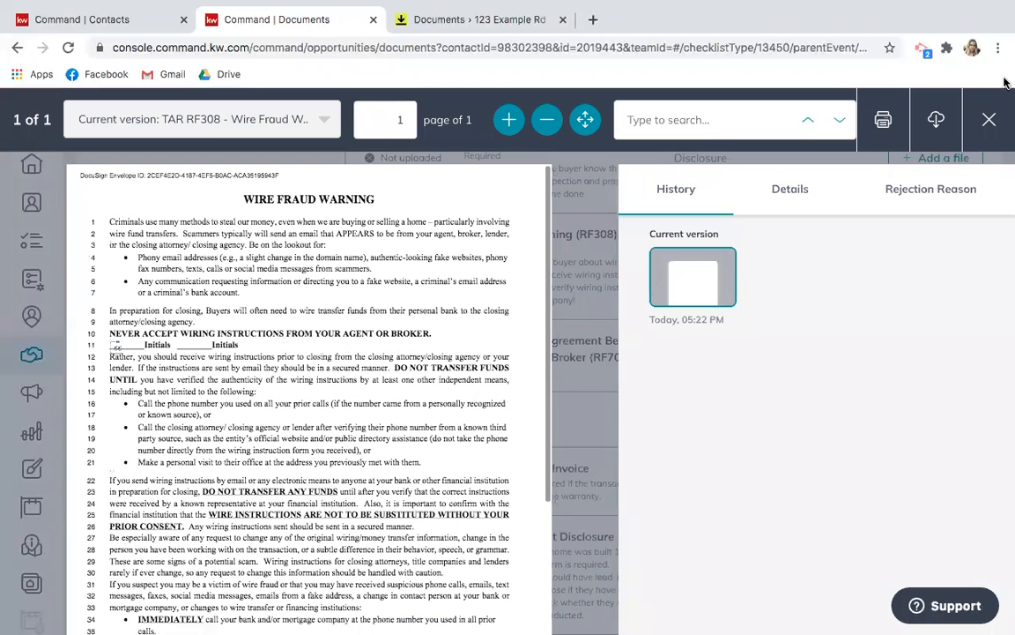
Close the preview and return to the 123 Example Rd room documents in DocuSign Rooms.
click(989, 120)
scroll(410, 261, up, 6)
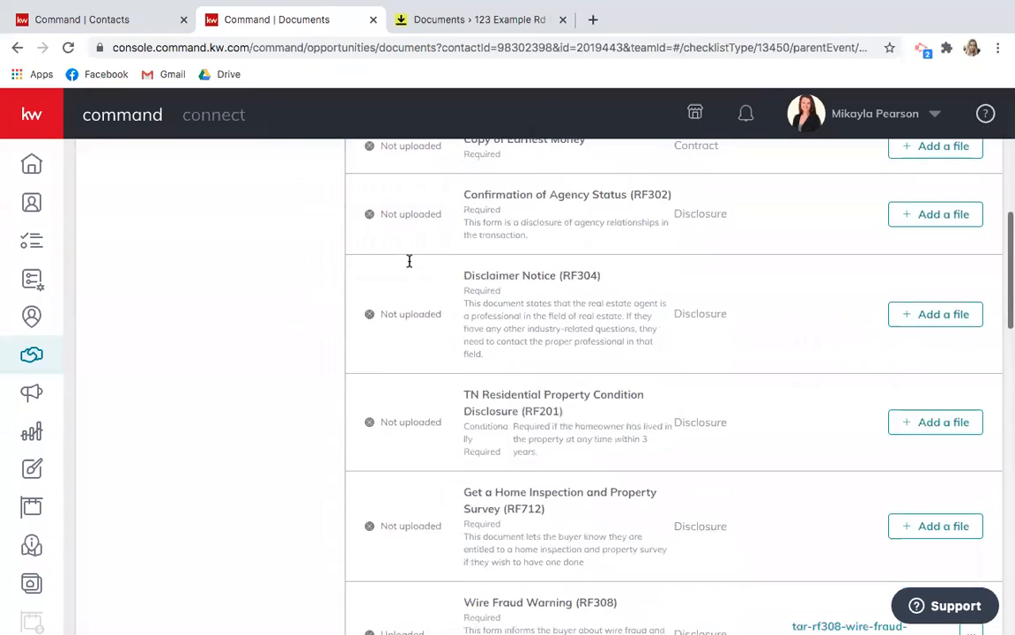
click(436, 20)
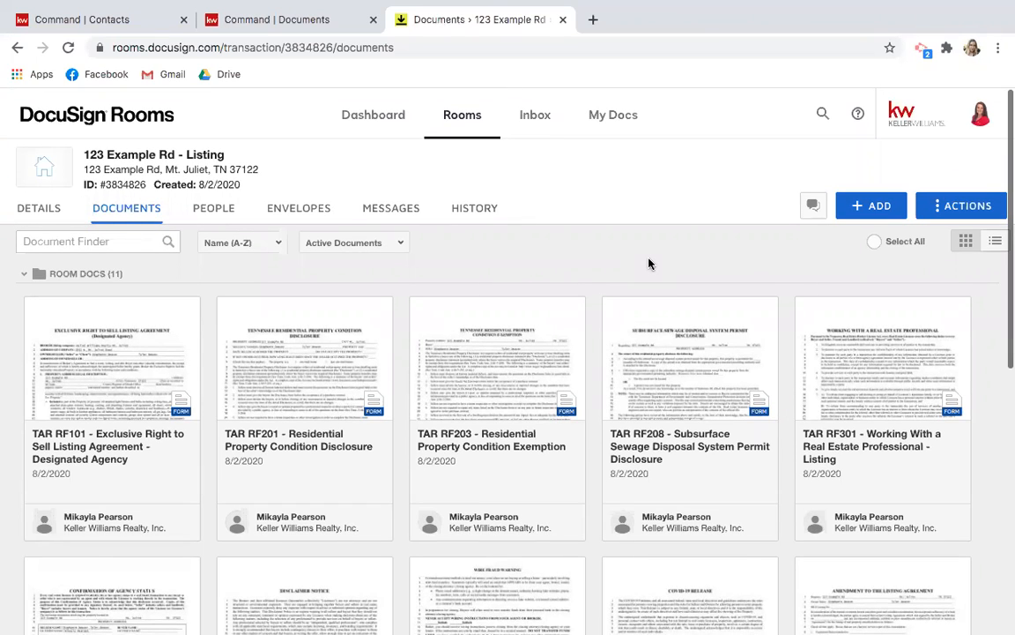
Review the account Preferences page, then bring up the Active rooms list.
click(981, 120)
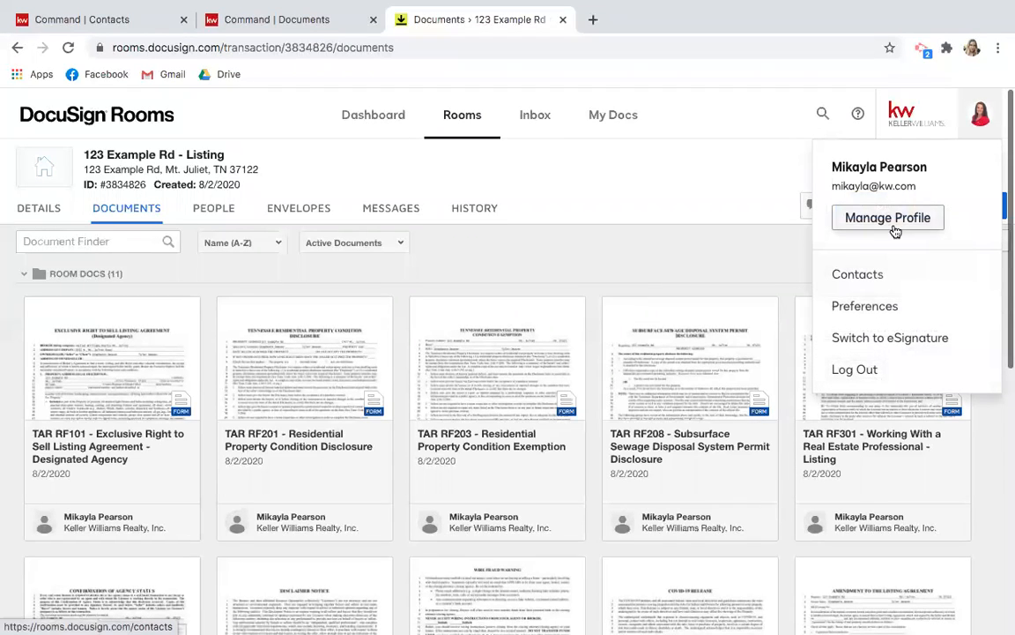
click(868, 306)
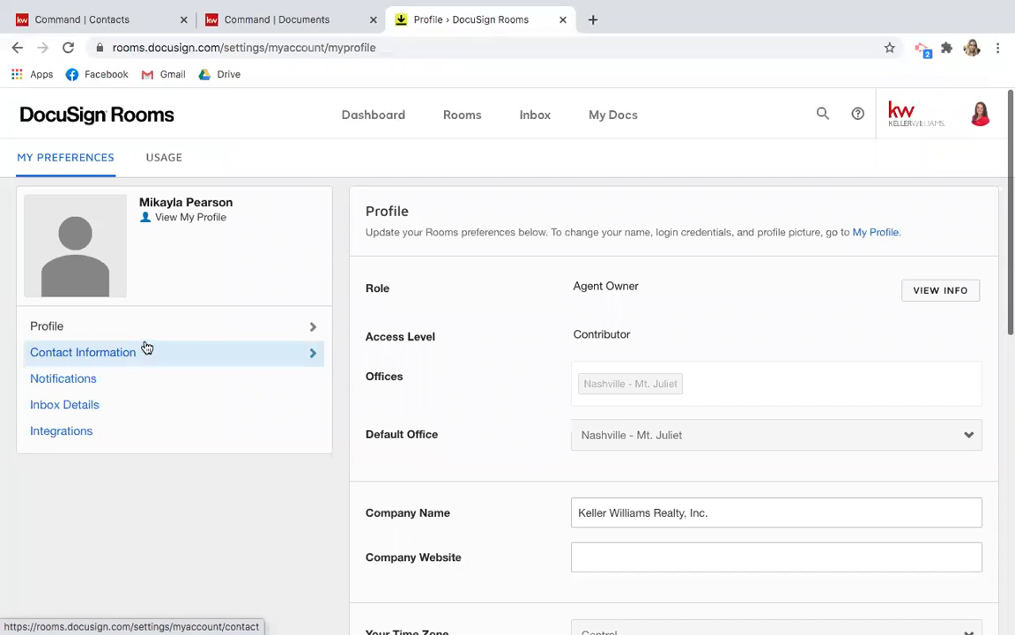
click(965, 117)
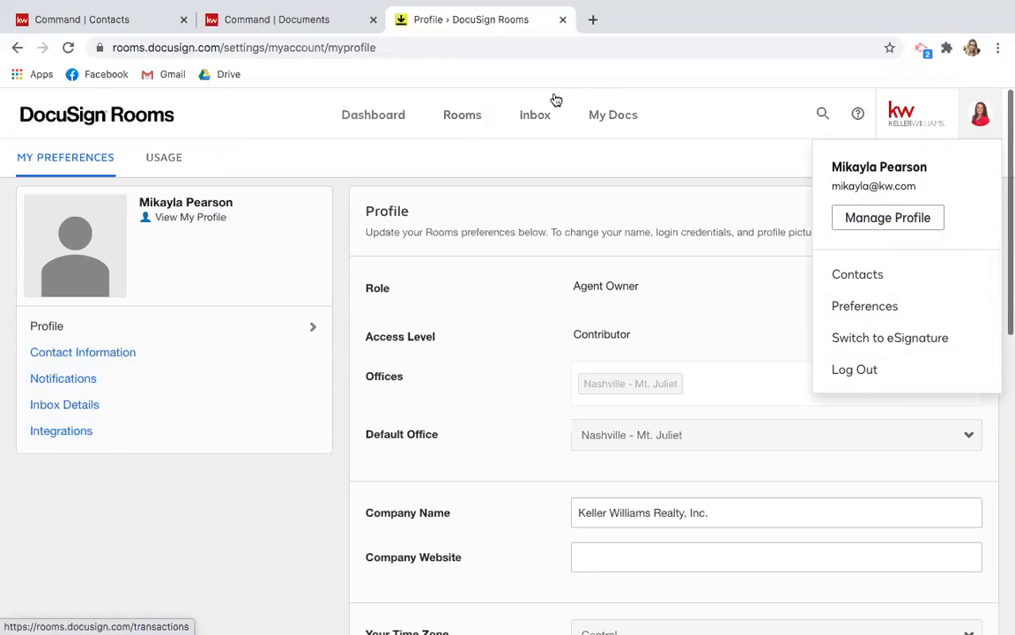
click(449, 117)
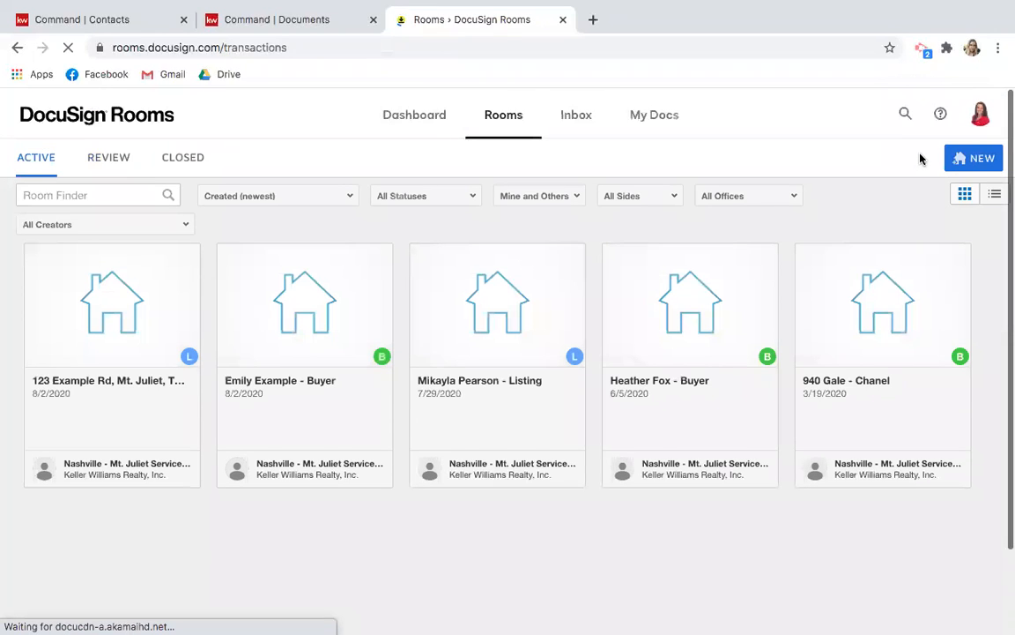
click(979, 116)
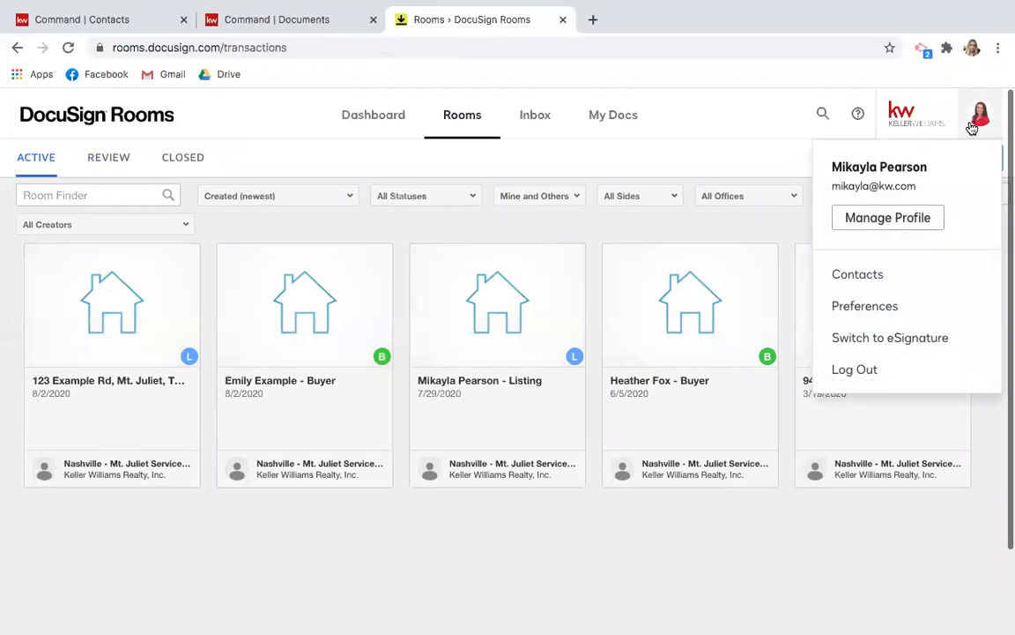
key(ctrl+Up)
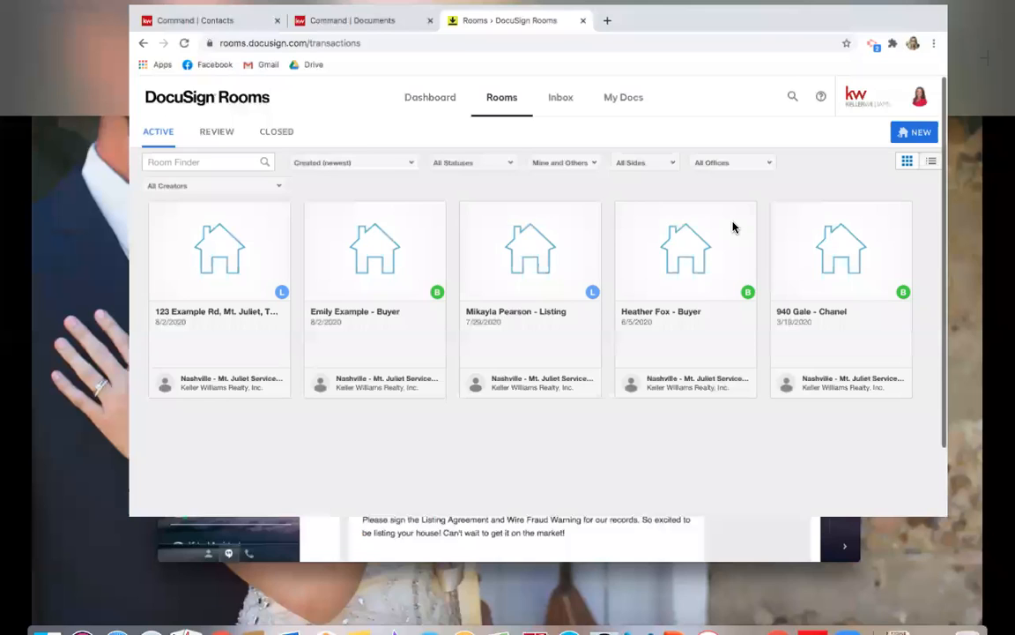
click(273, 283)
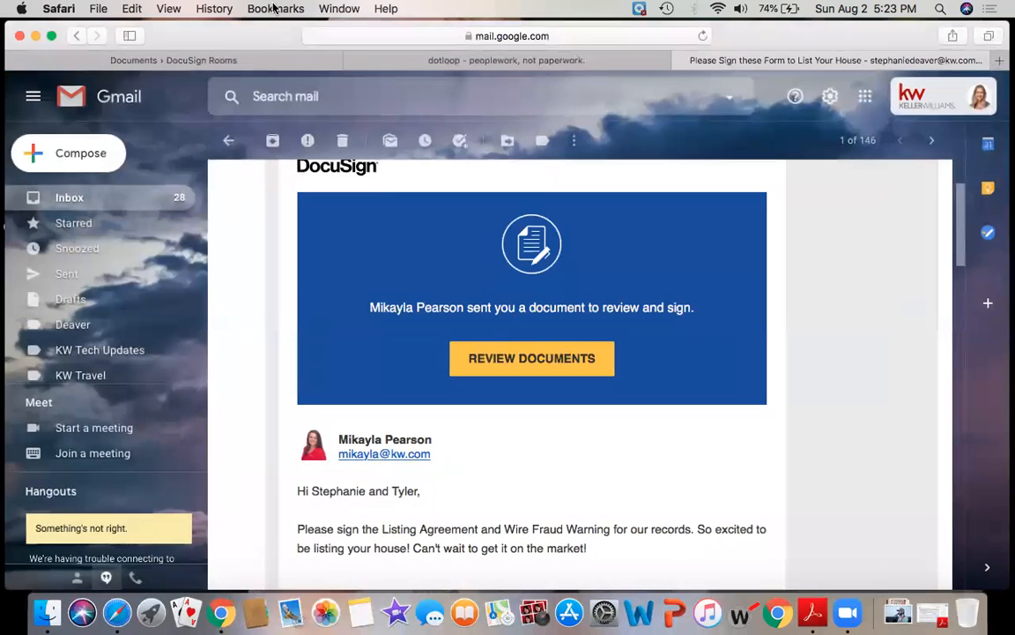
click(235, 56)
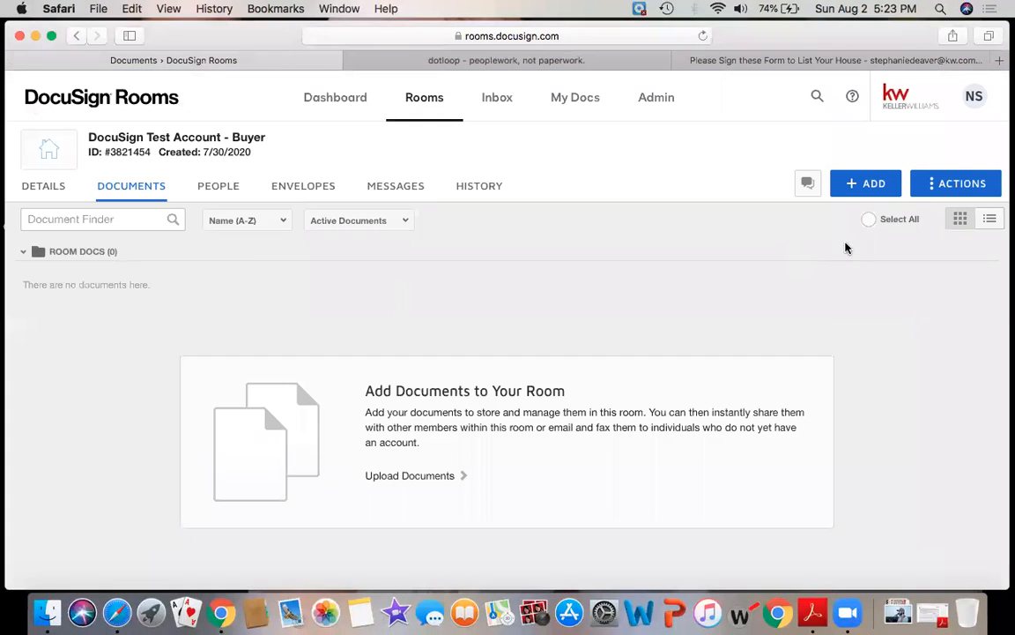
click(975, 101)
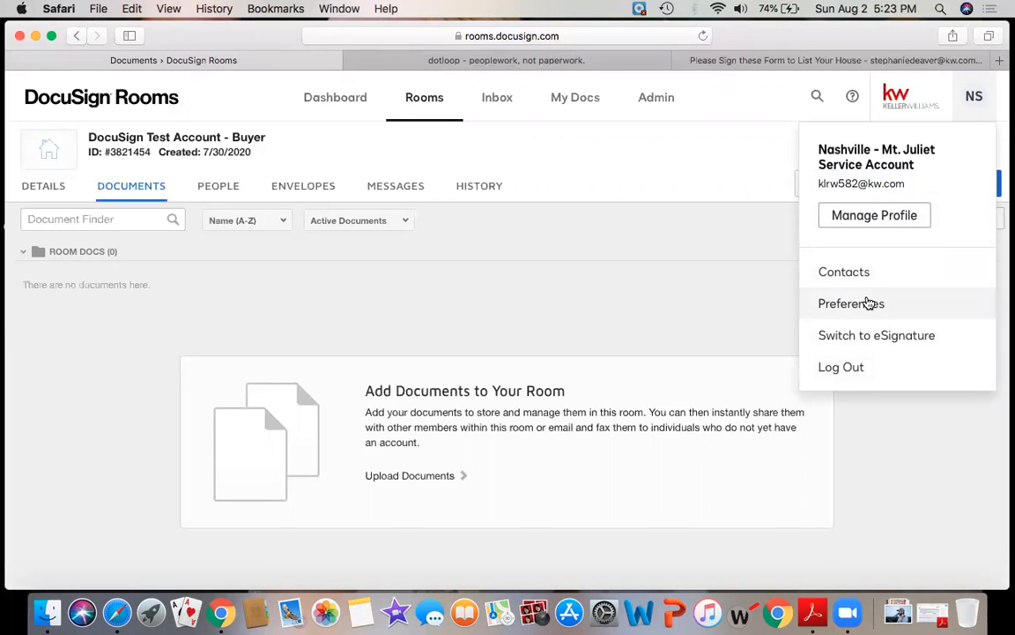
click(851, 304)
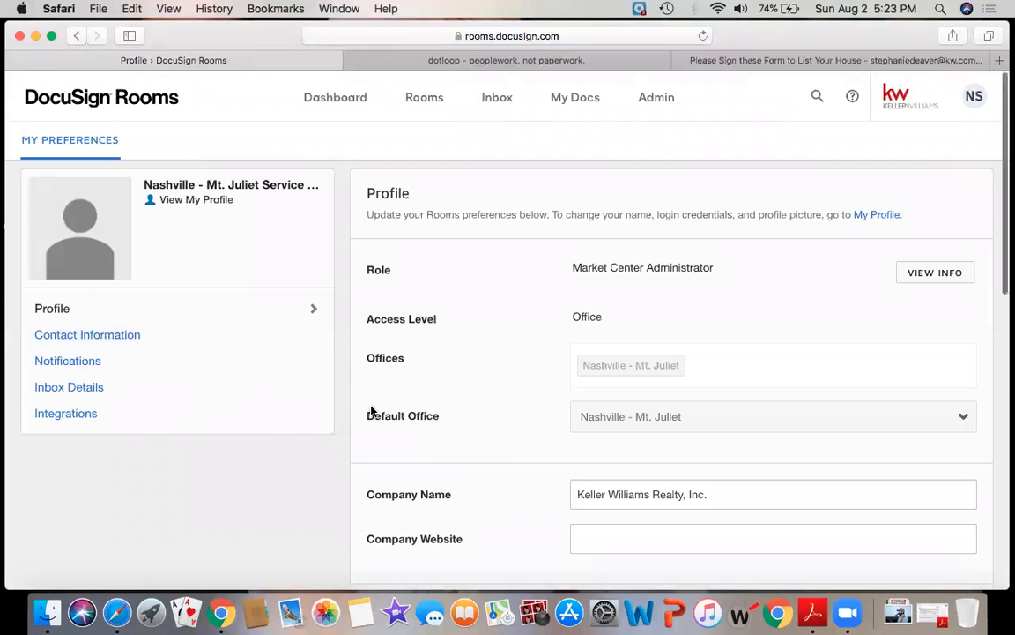
scroll(374, 410, down, 5)
scroll(371, 410, down, 3)
scroll(370, 414, up, 2)
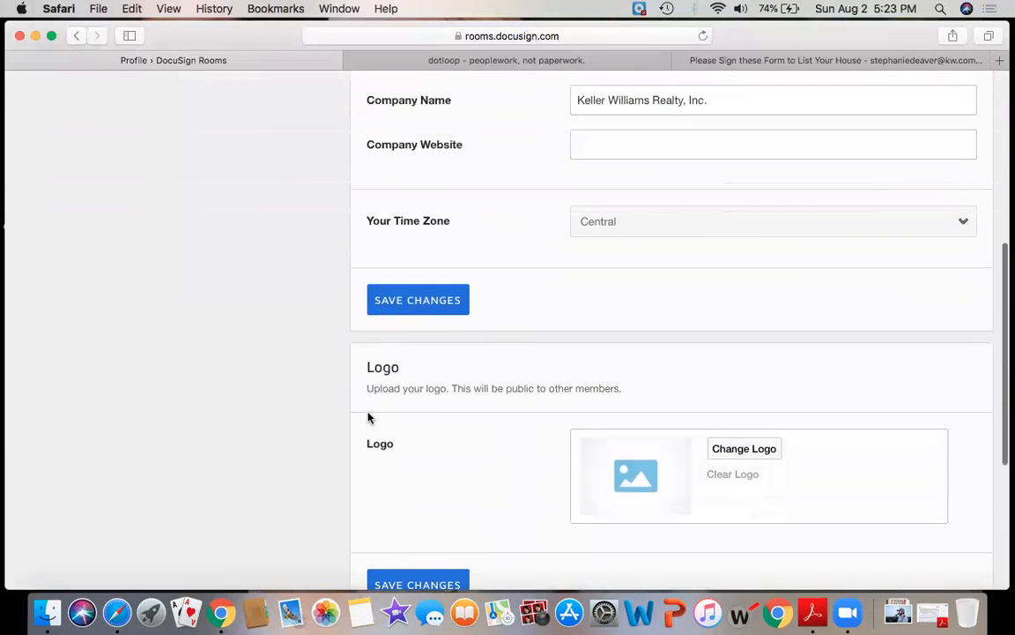
click(702, 236)
click(700, 230)
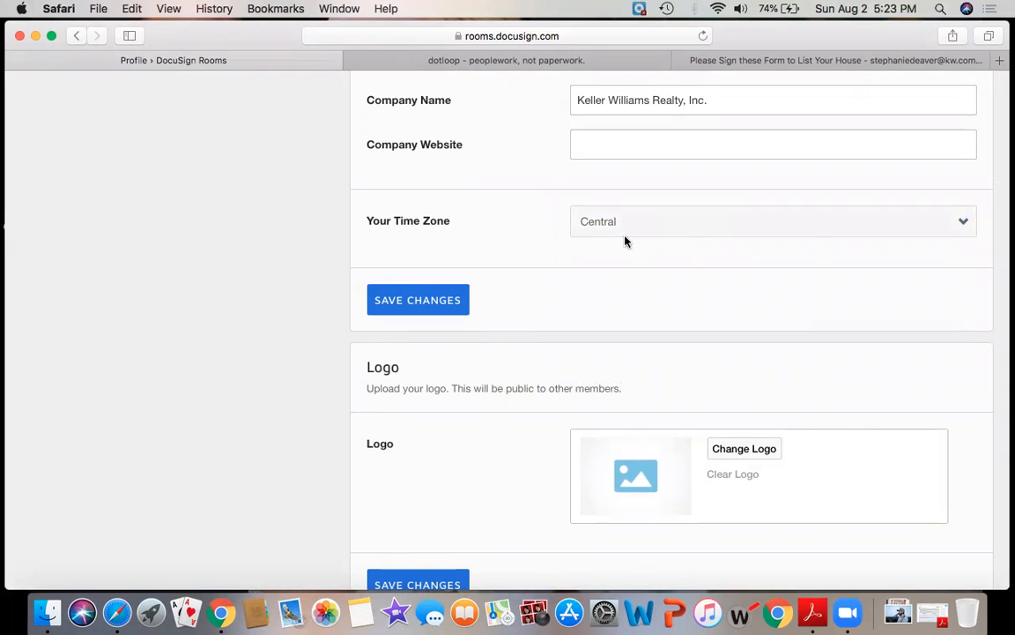
scroll(607, 257, up, 3)
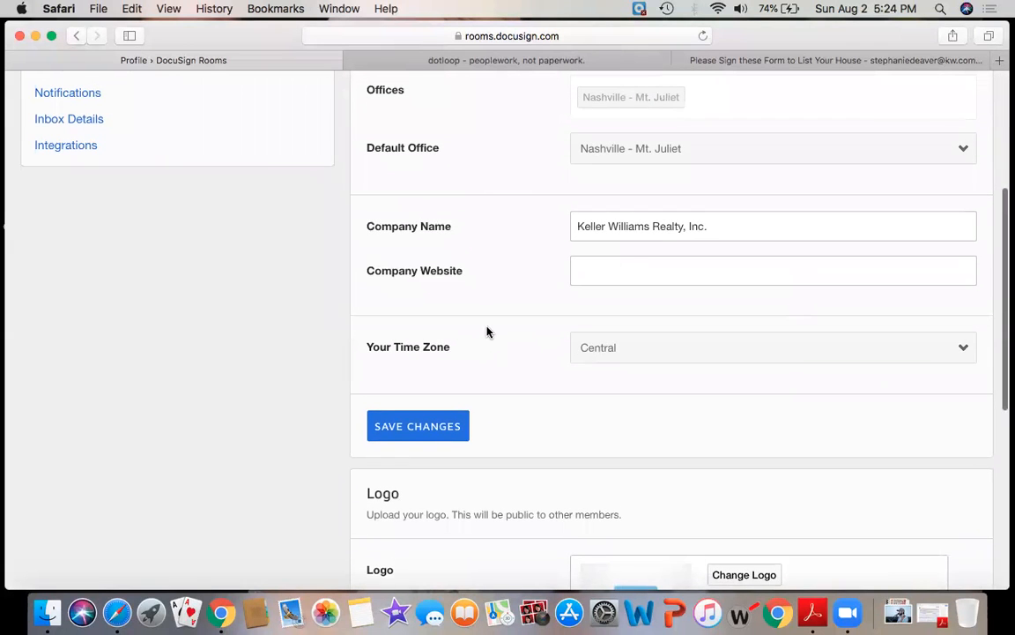
scroll(640, 366, up, 5)
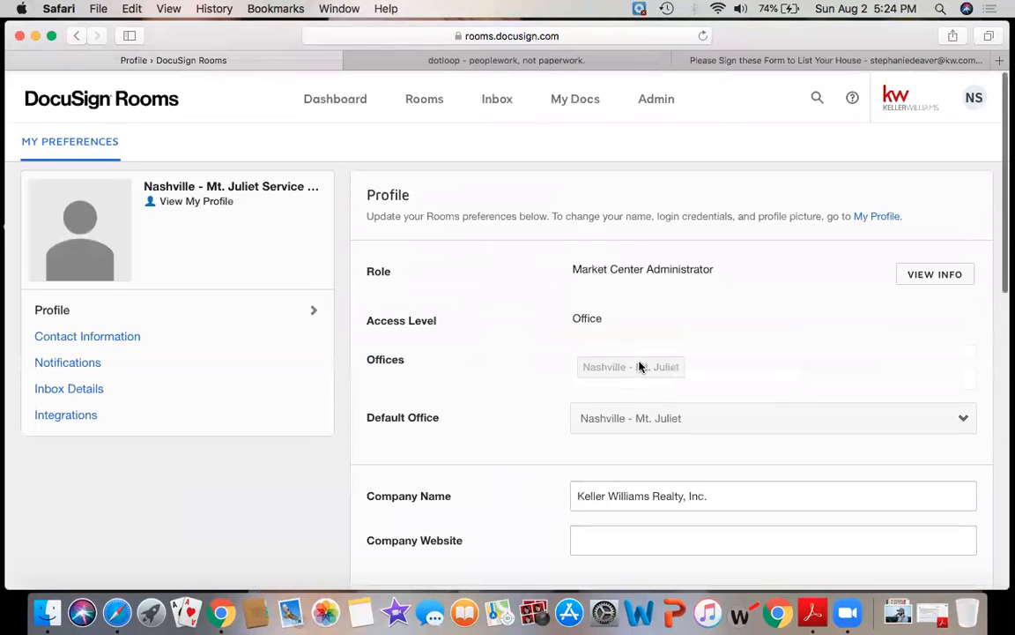
click(976, 99)
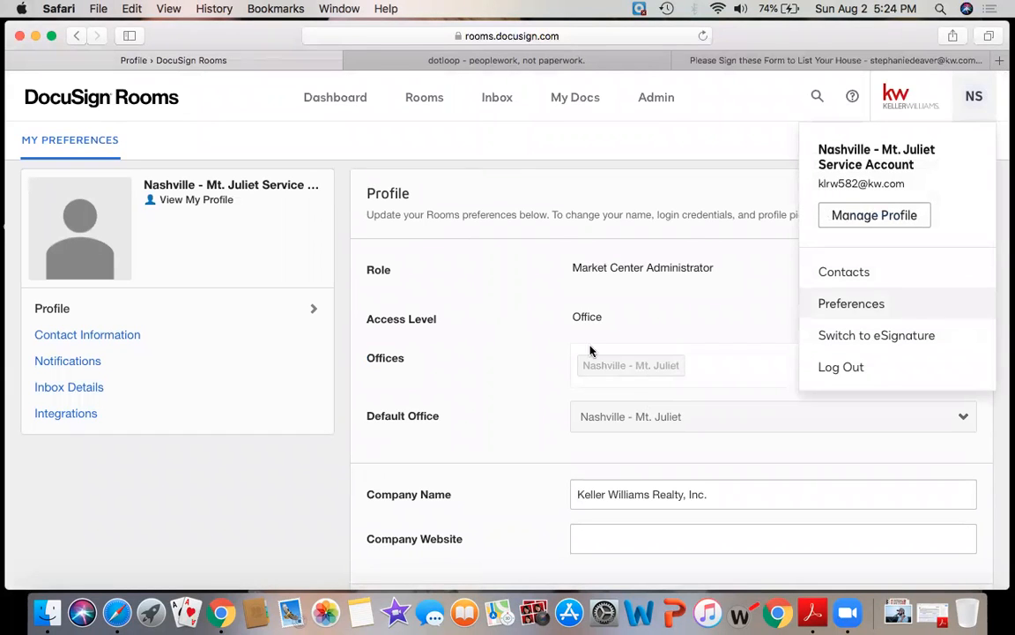
click(453, 489)
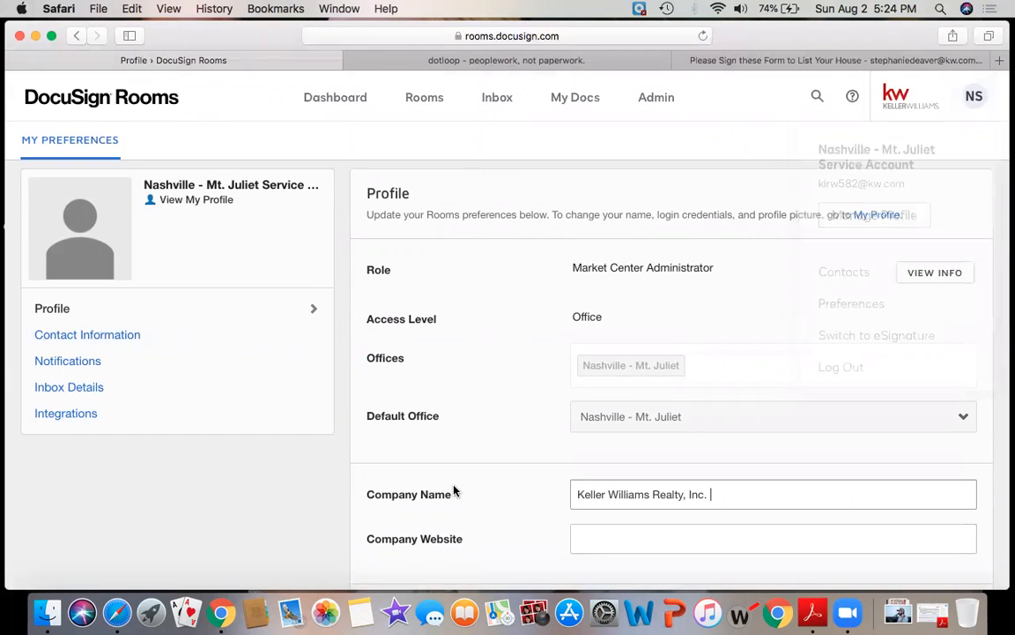
scroll(453, 489, down, 5)
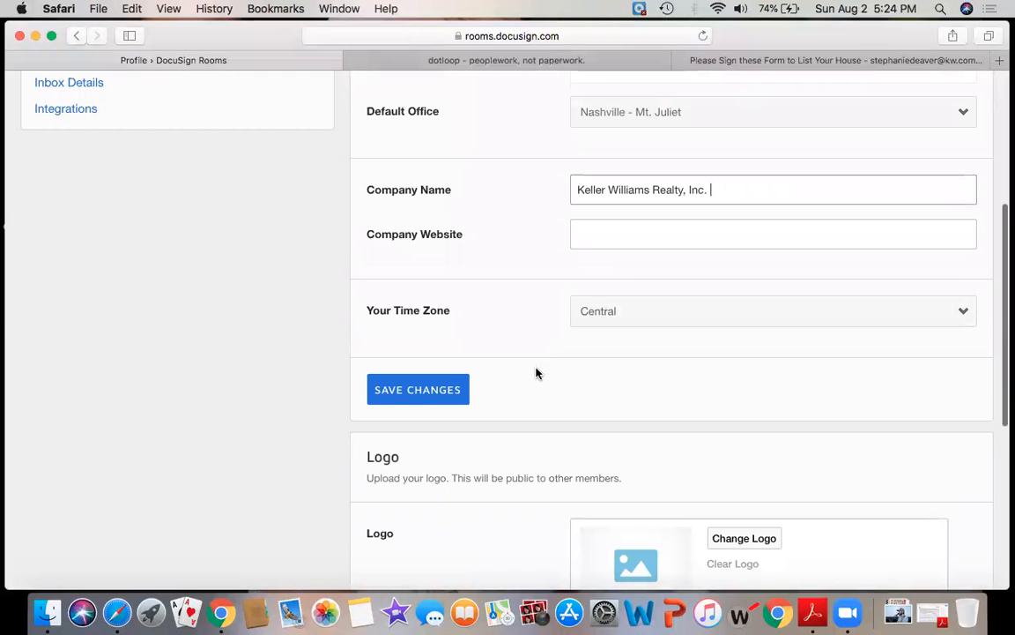
click(435, 389)
click(437, 388)
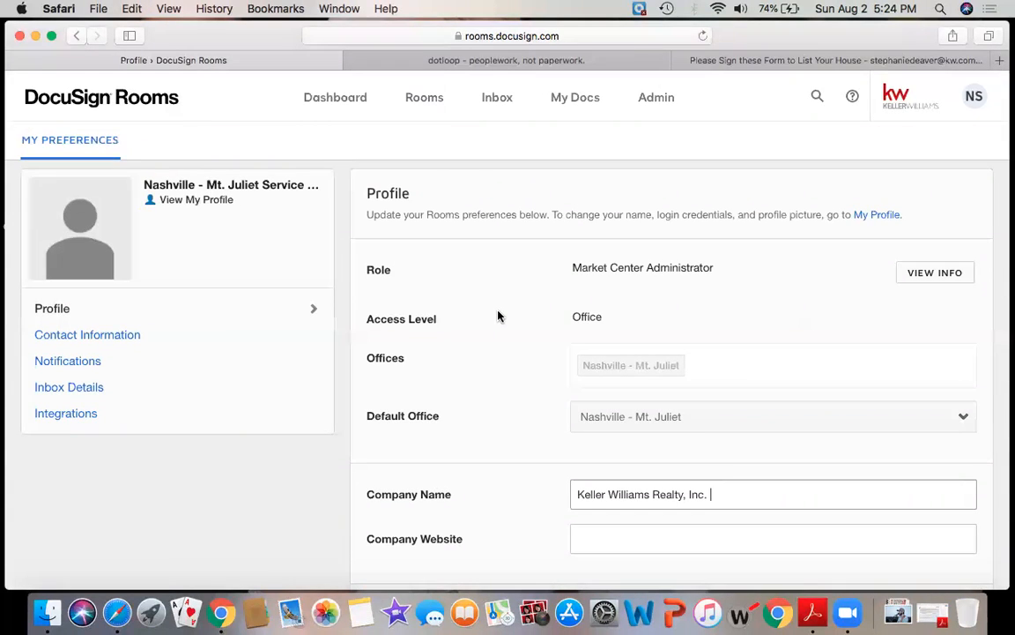
key(ctrl+Up)
click(478, 284)
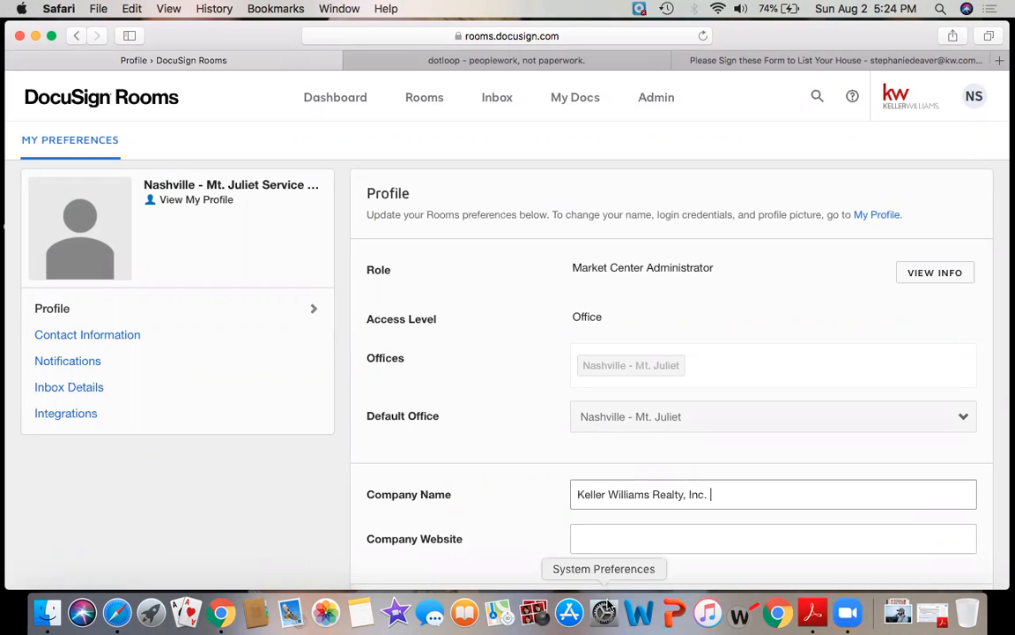
key(ctrl+Up)
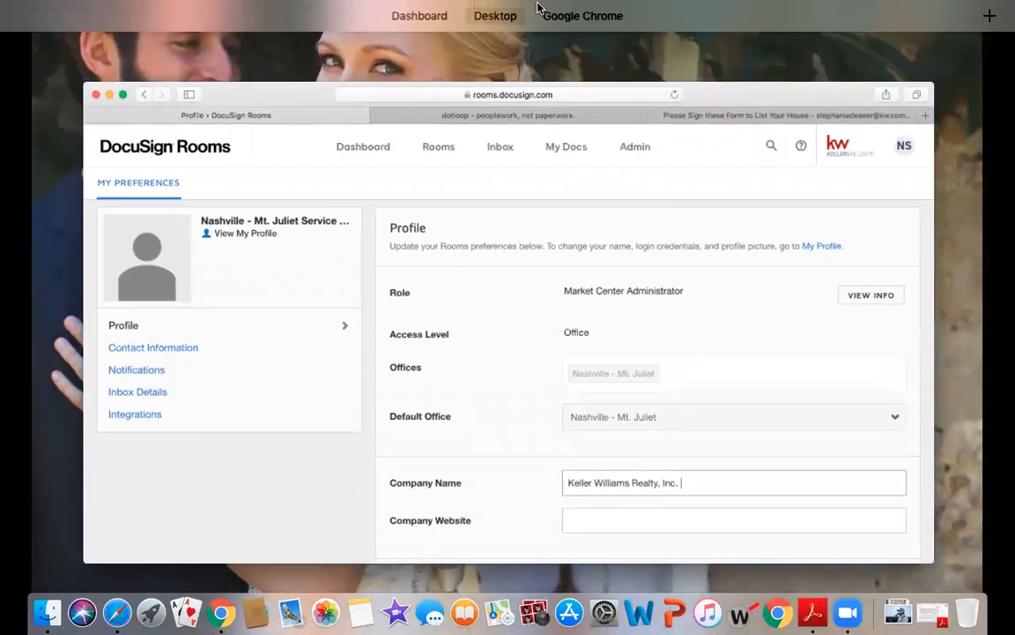
click(544, 54)
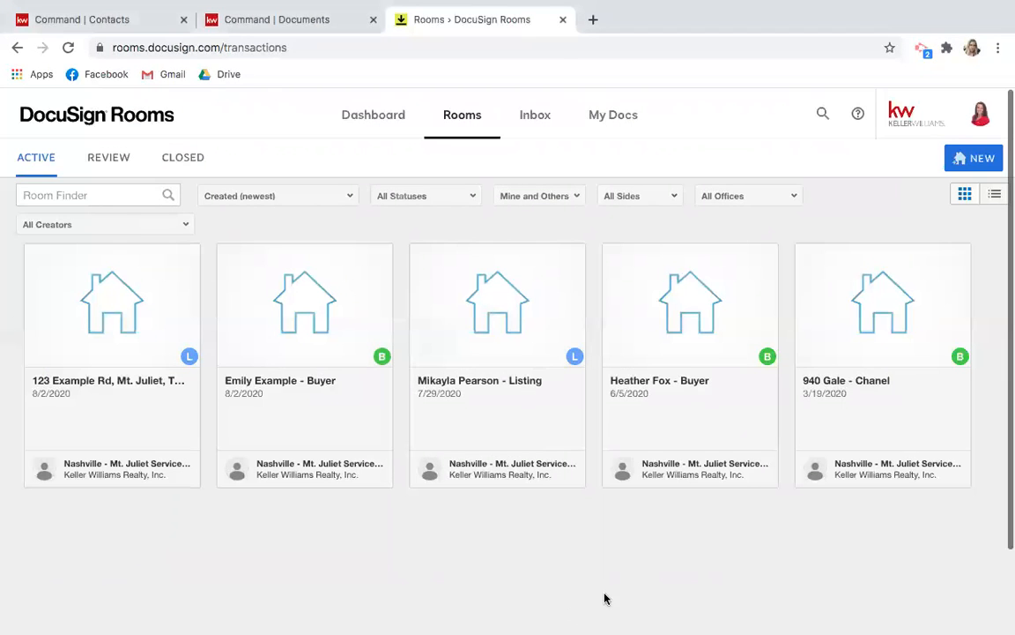